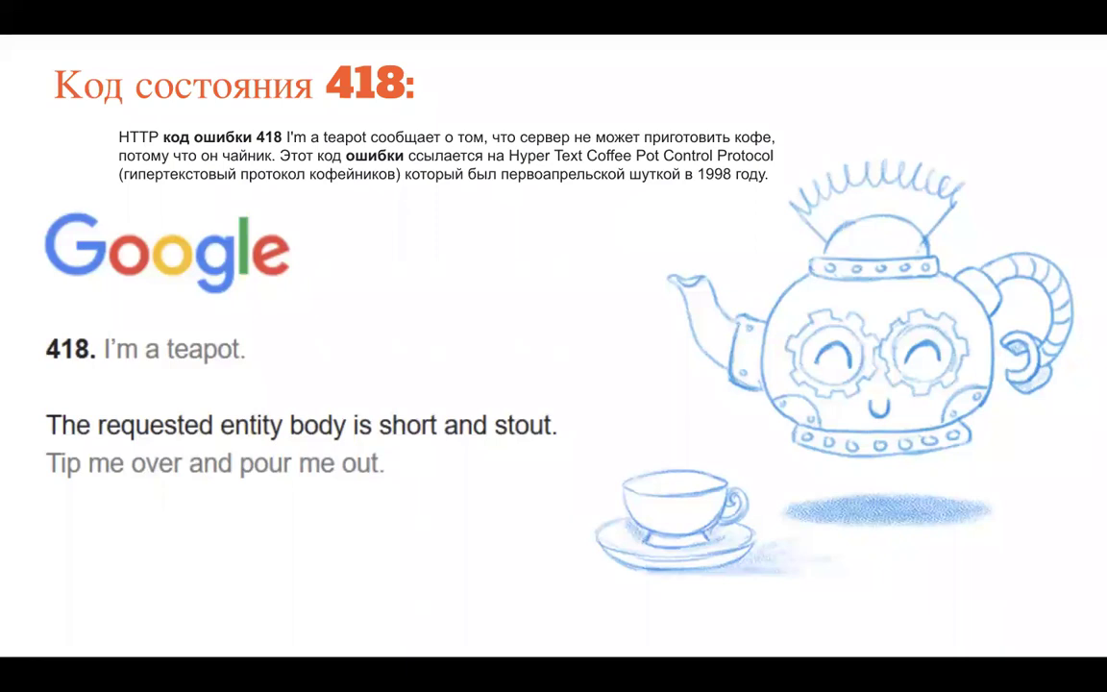
Exit the slideshow on the 418 teapot slide and switch to the Holiday Cash Fast loan form tab
key("Right")
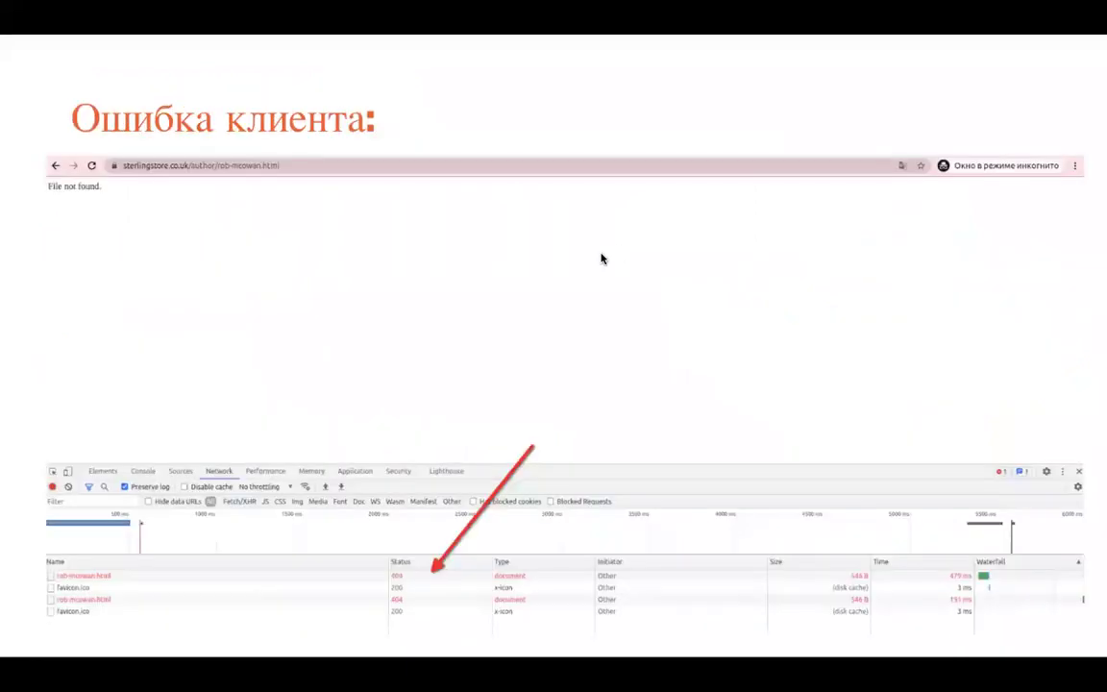
key("Left")
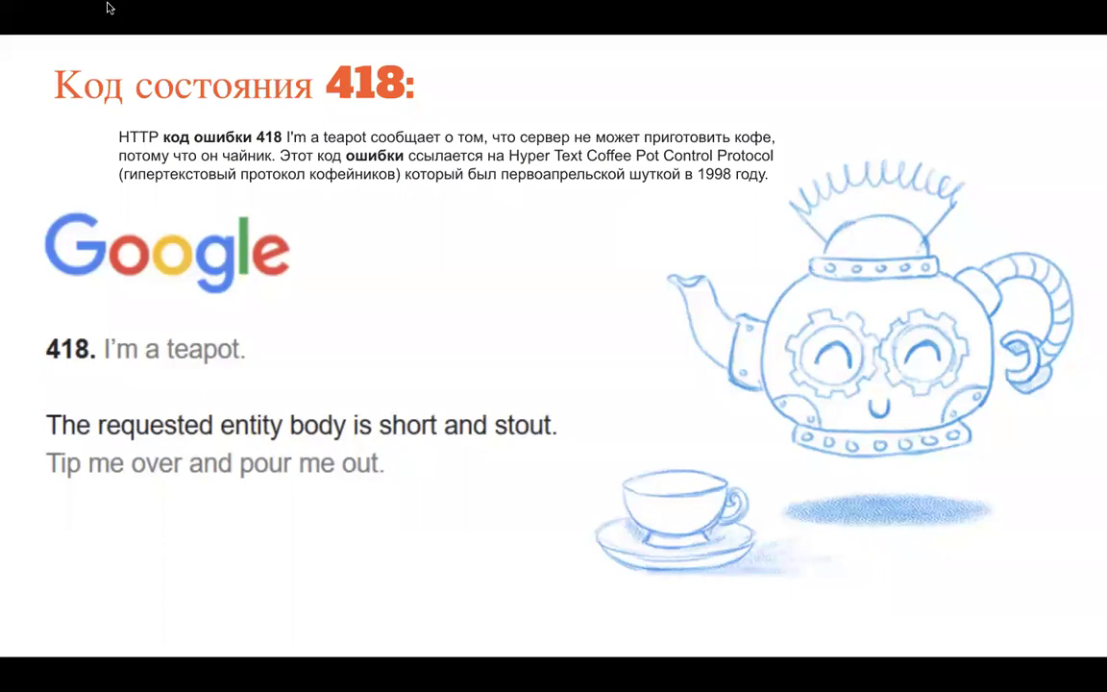
left_click(52, 28)
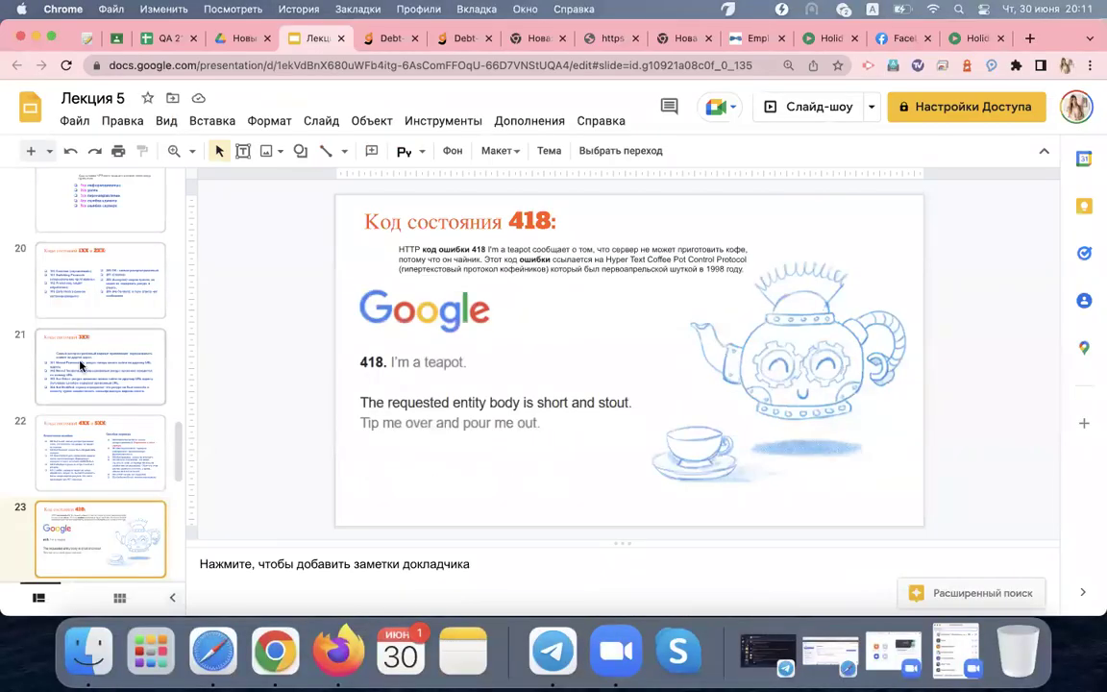
scroll(82, 365, "down", 4)
scroll(82, 365, "down", 2)
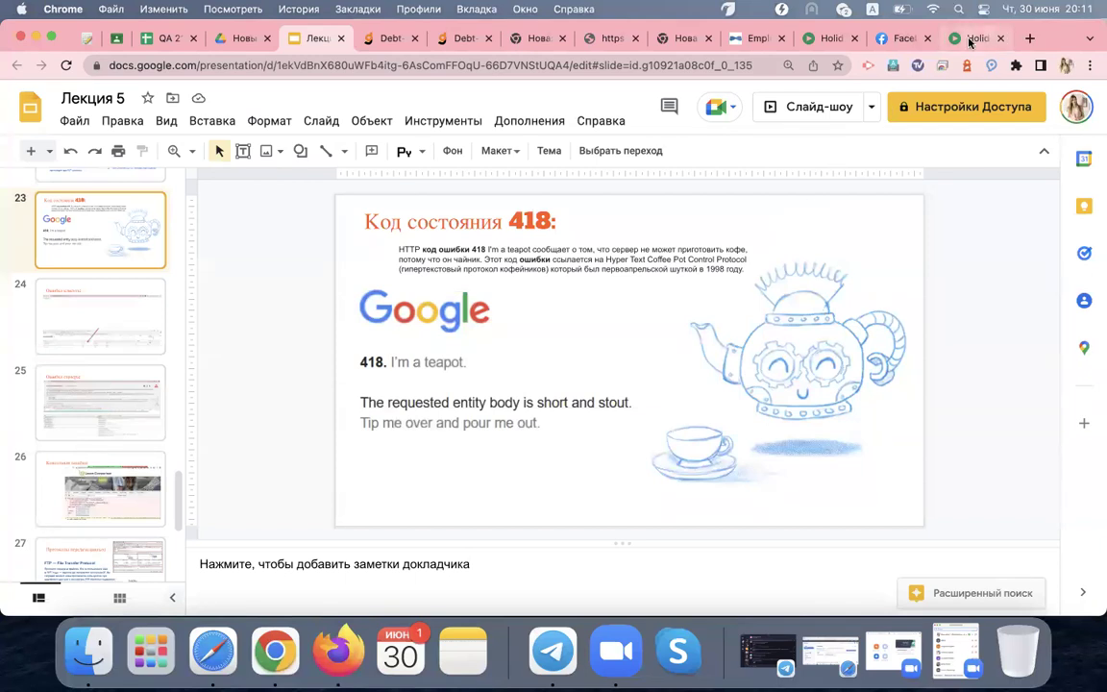
left_click(976, 38)
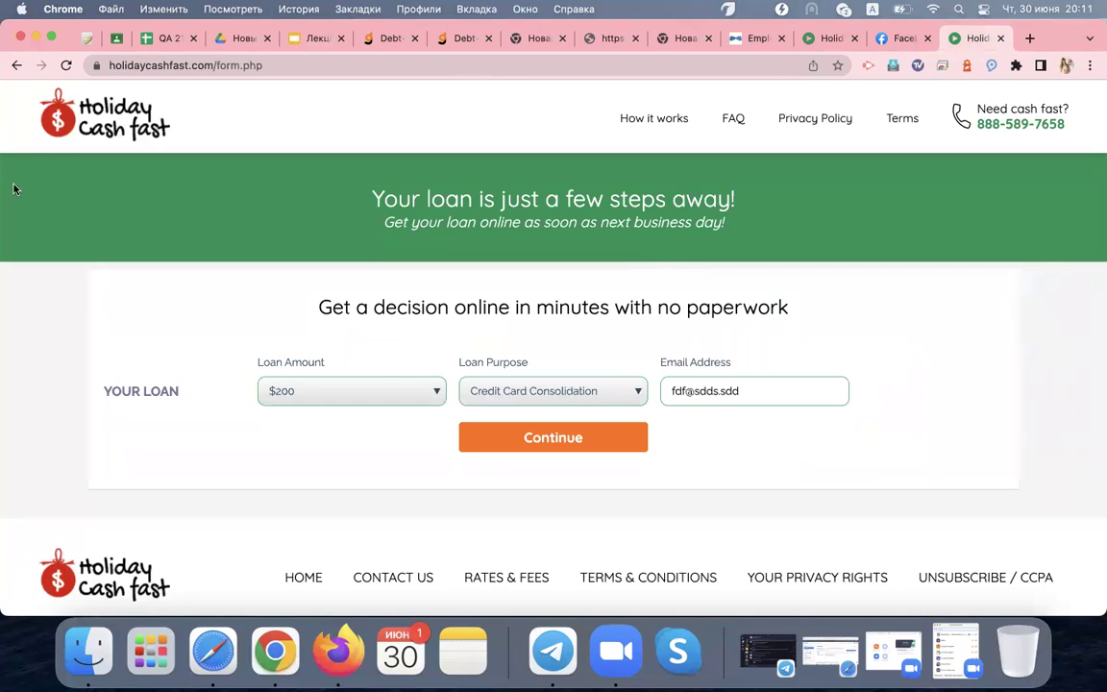
Go to the holidaycashfast.com home page and inspect its hero section in DevTools
left_click(78, 147)
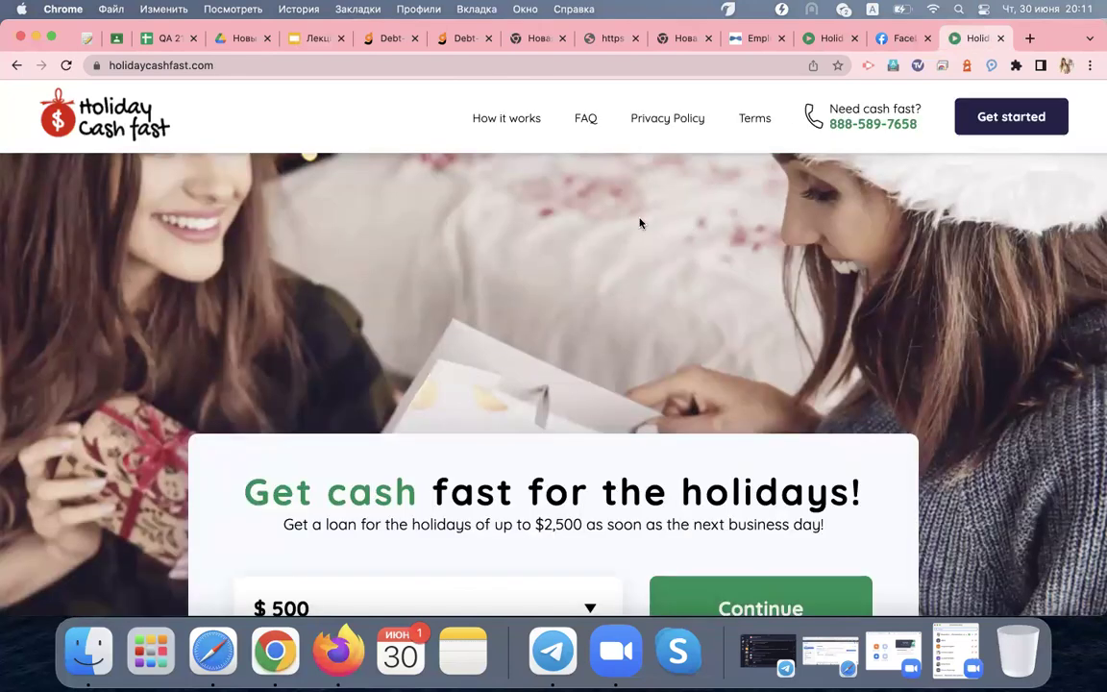
right_click(567, 235)
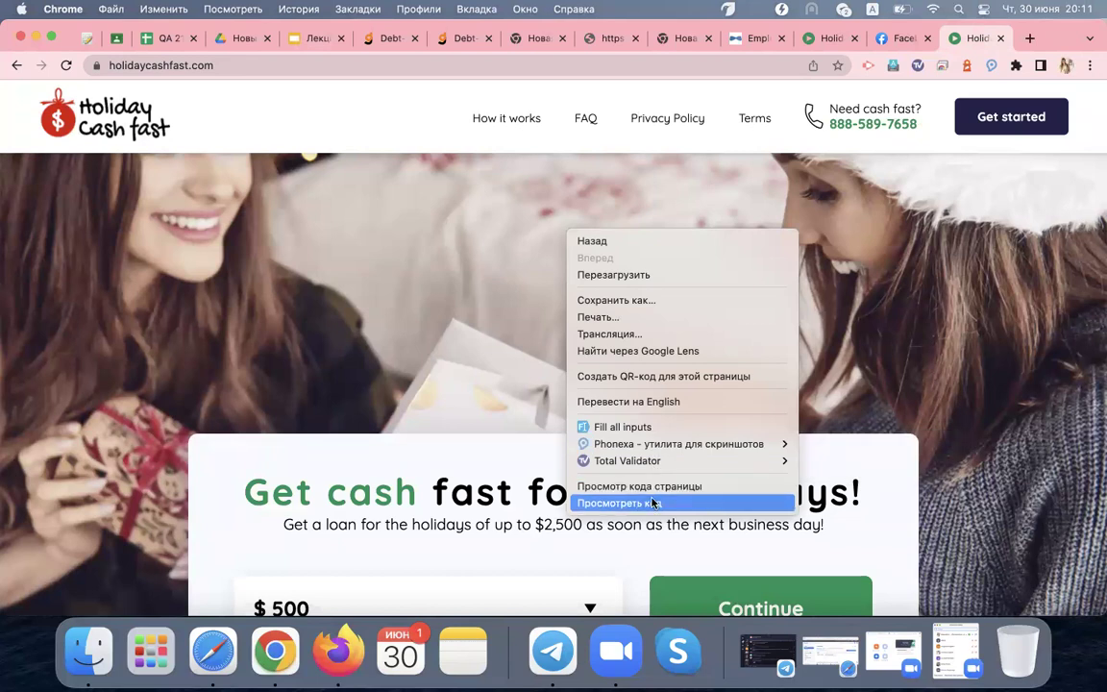
left_click(653, 503)
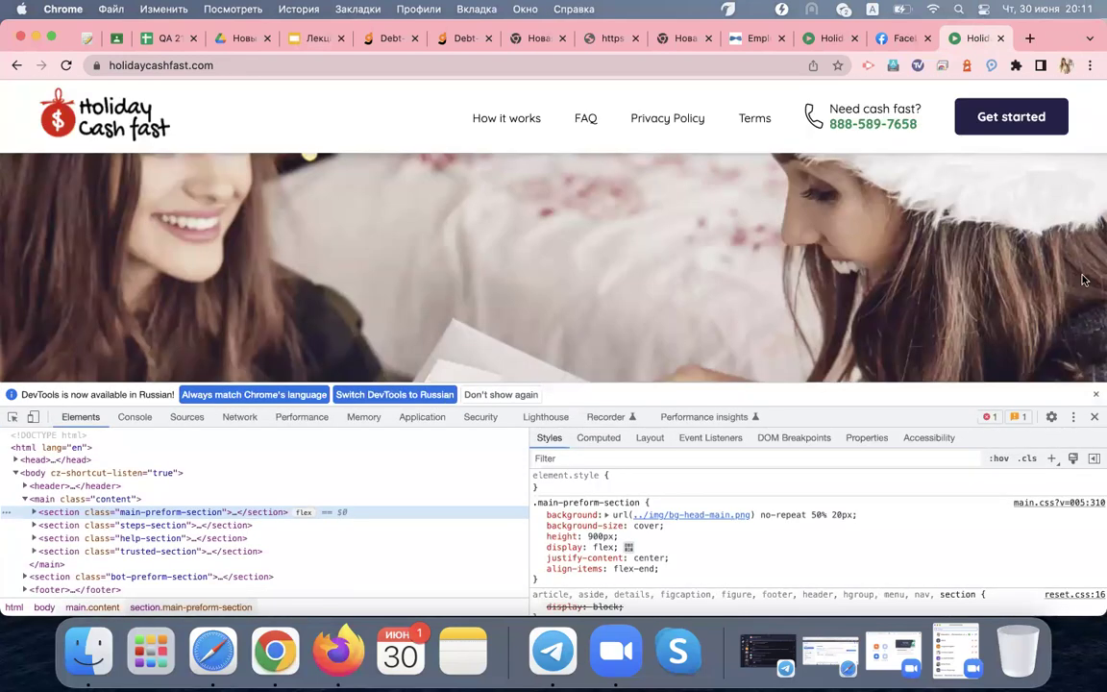
left_click(1096, 394)
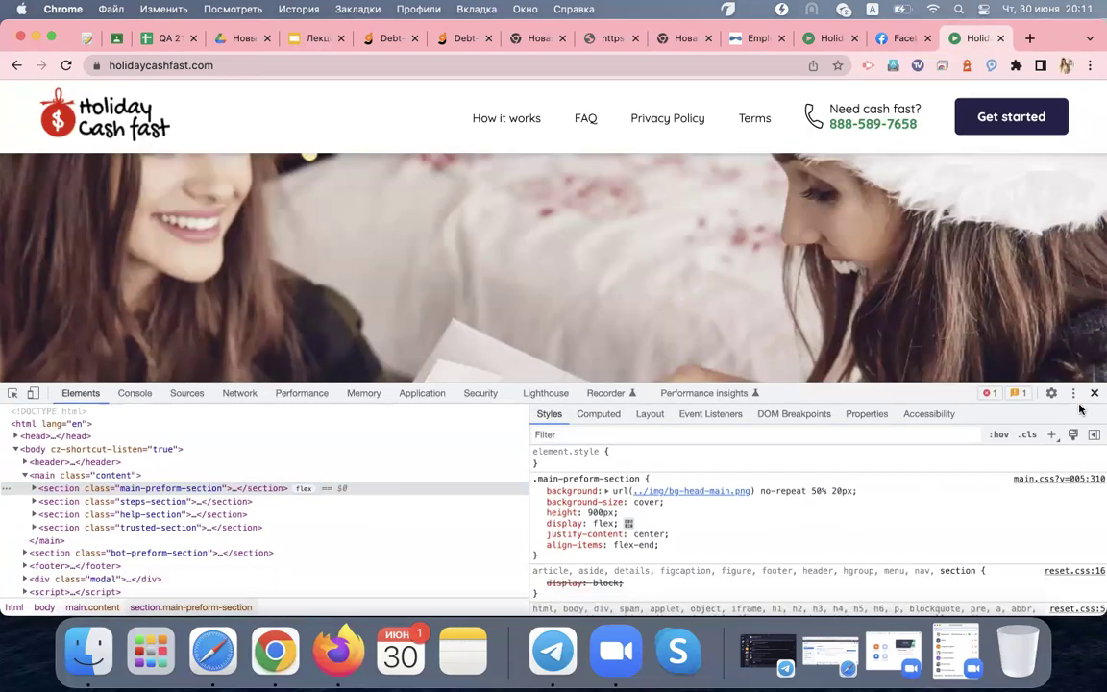
left_click(1095, 393)
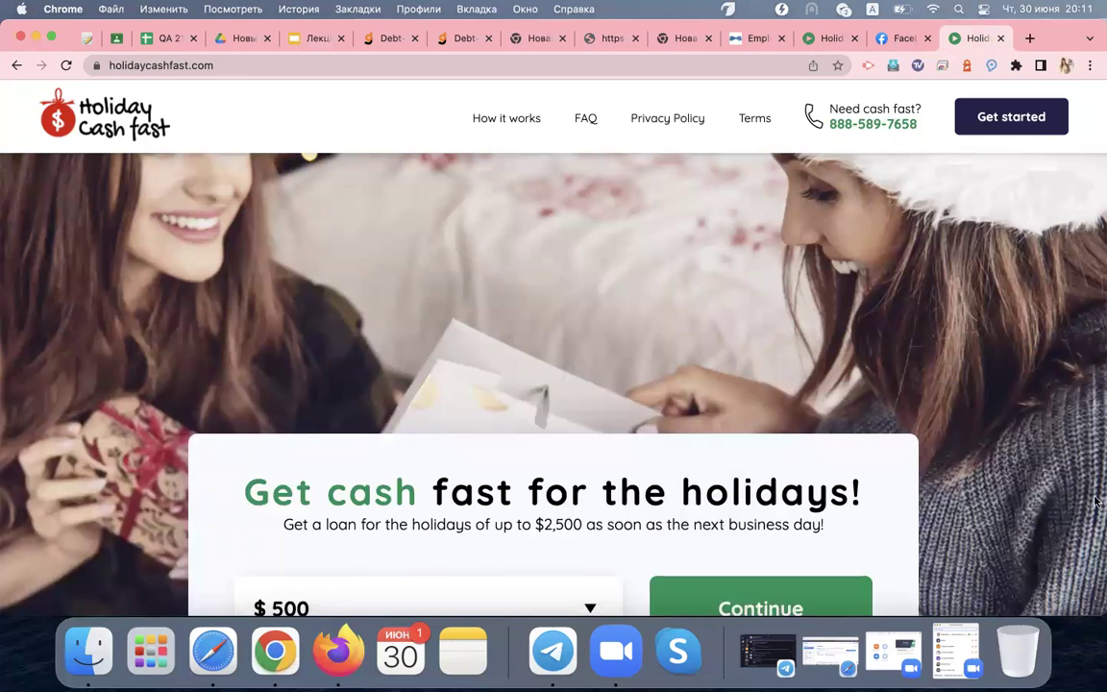
Reopen DevTools on the hero section, dismiss the language notice, and show the Network panel
right_click(780, 283)
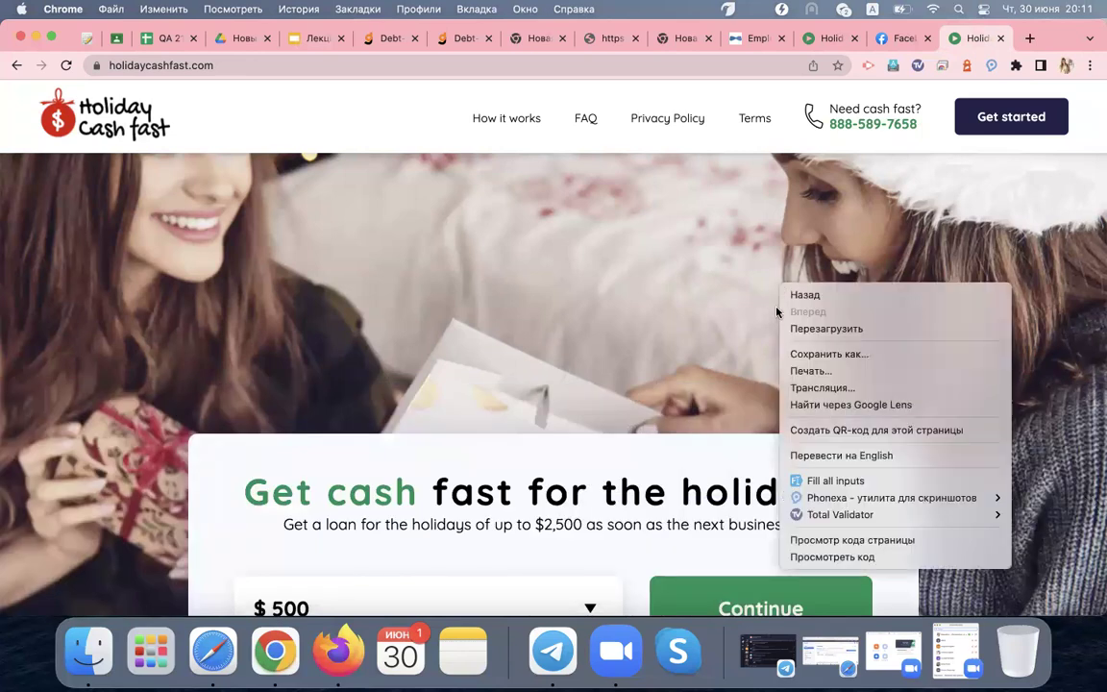
left_click(797, 558)
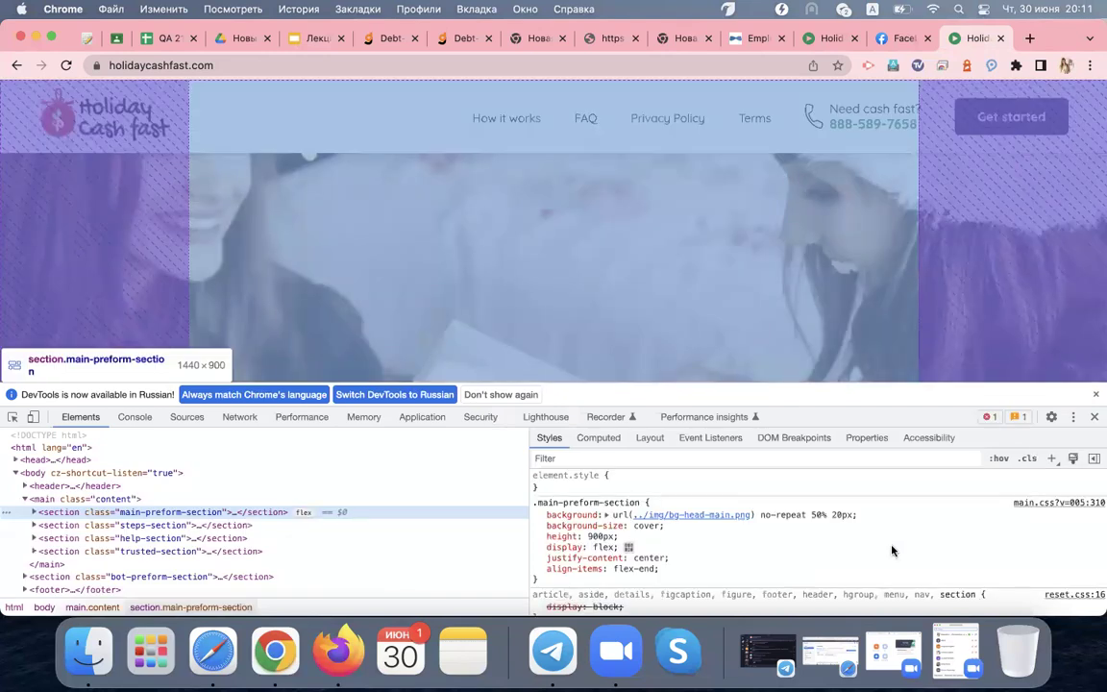
left_click(1097, 395)
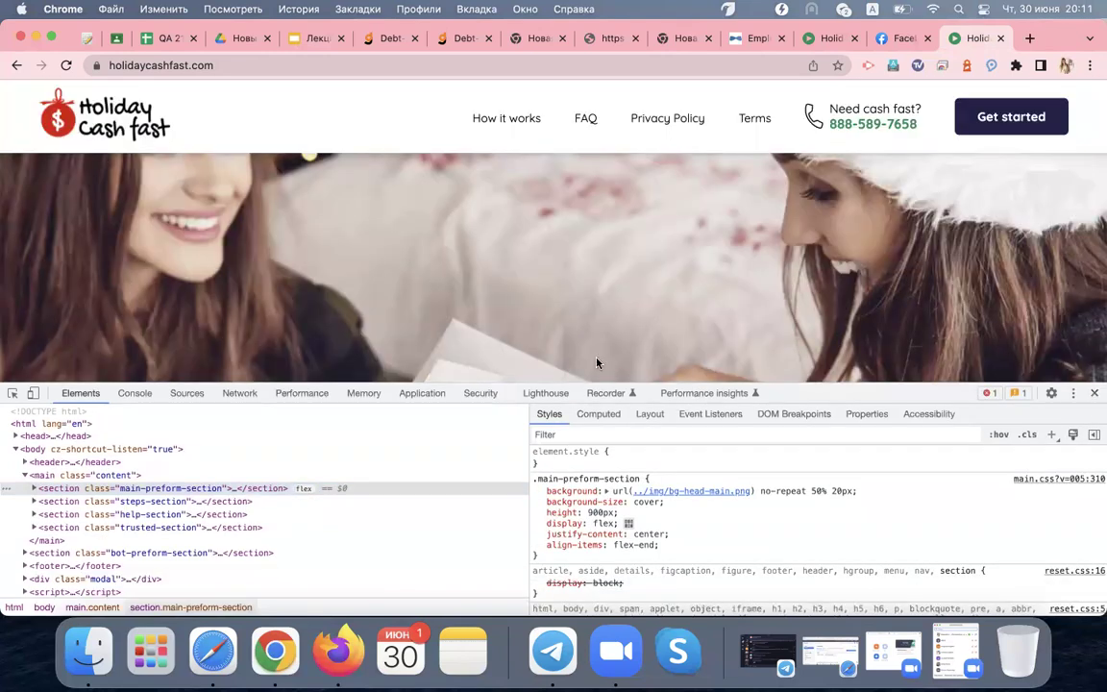
left_click(256, 396)
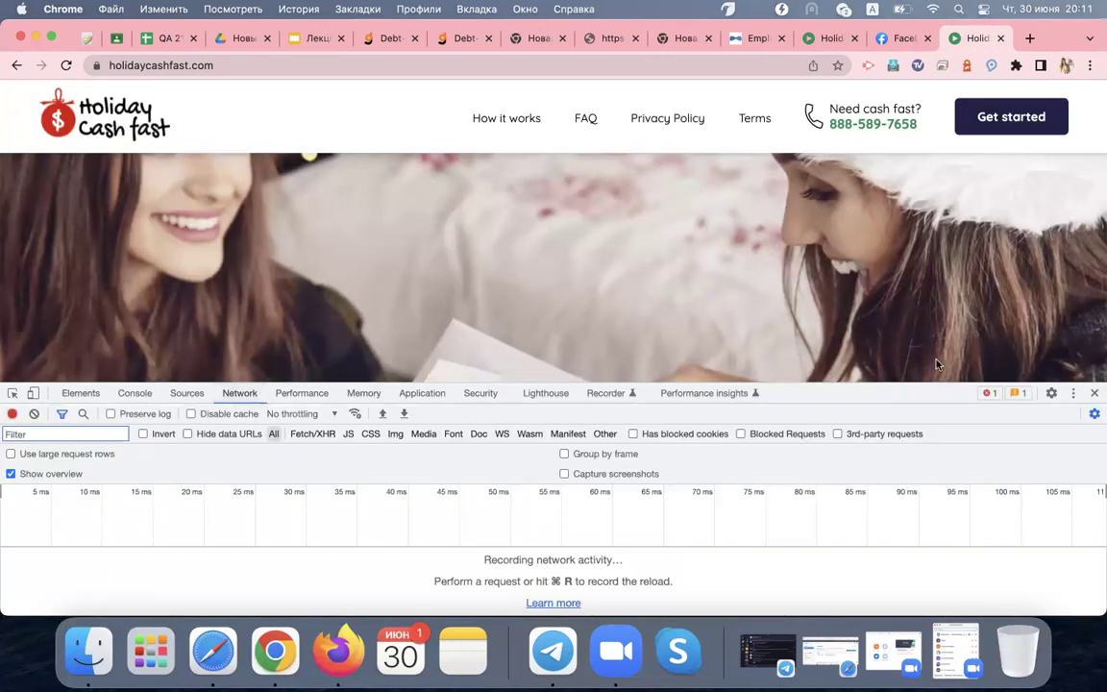
Make the DevTools panel slightly taller, enable Preserve log, and select the page address
left_click_drag(930, 395, 928, 367)
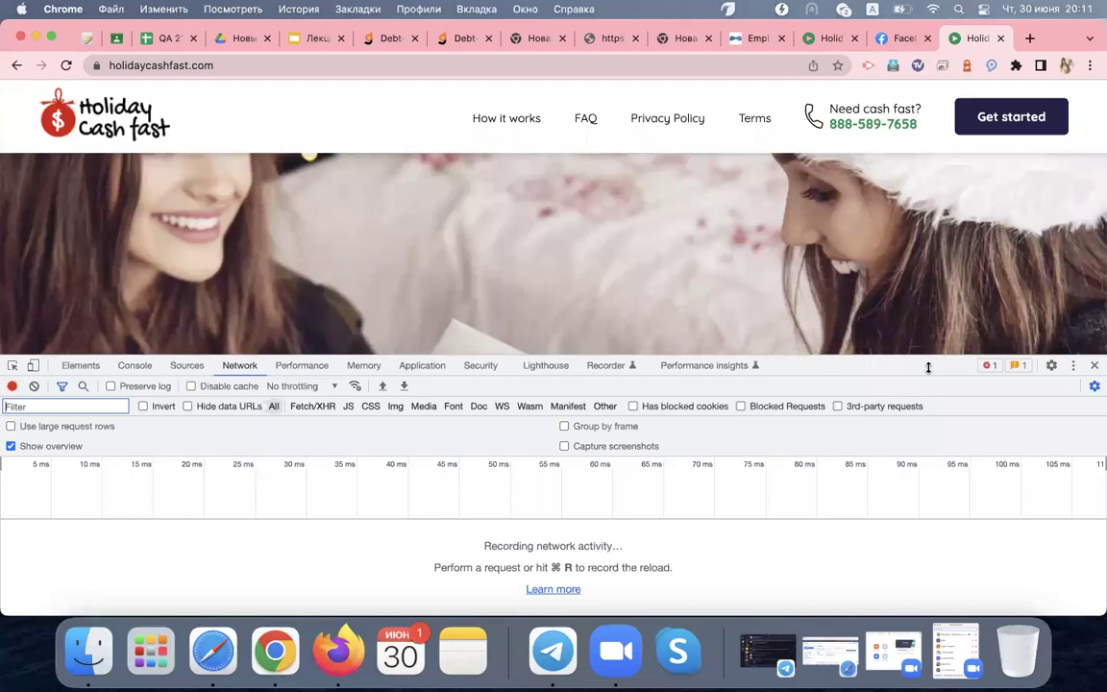
left_click(111, 386)
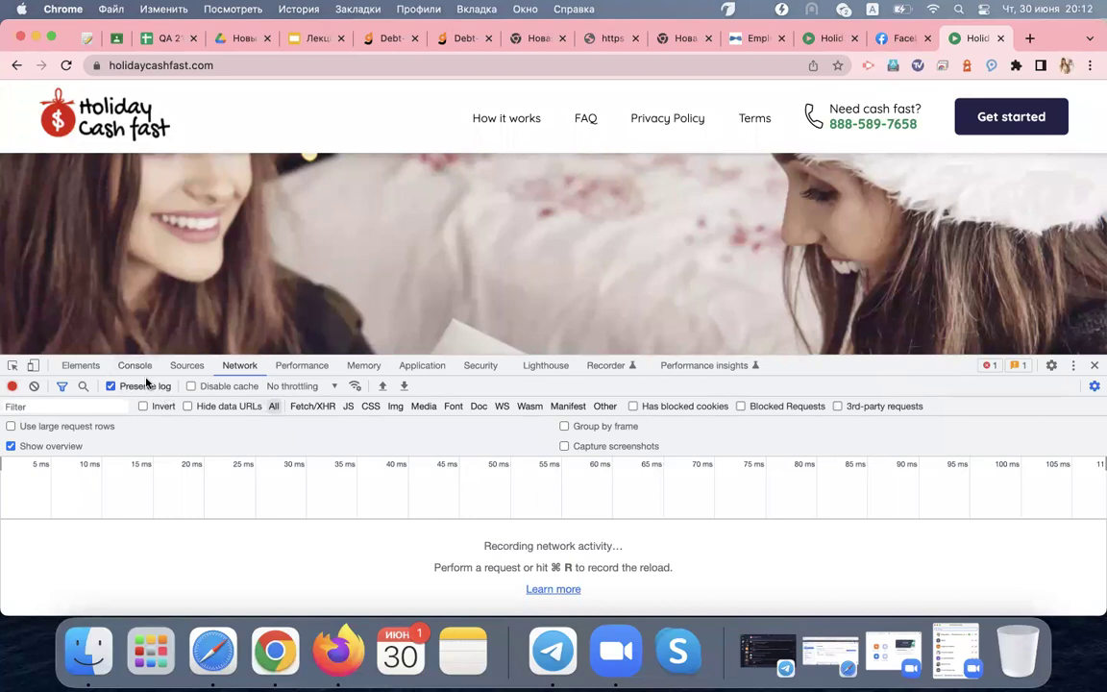
left_click(224, 64)
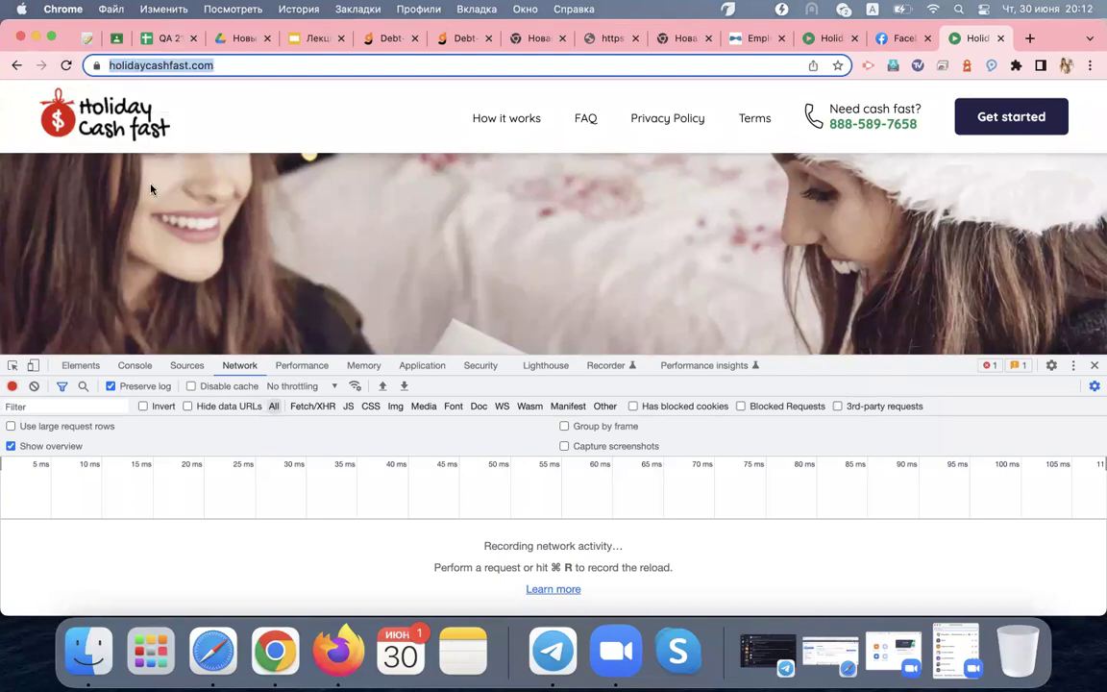
scroll(343, 226, "down", 15)
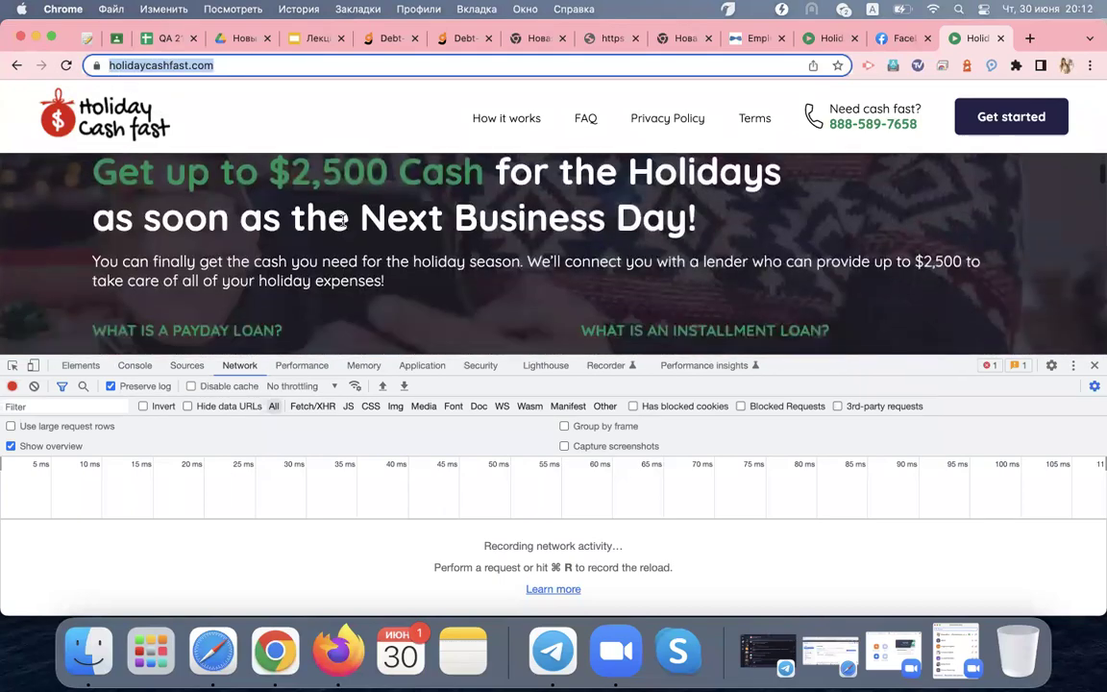
scroll(343, 225, "up", 15)
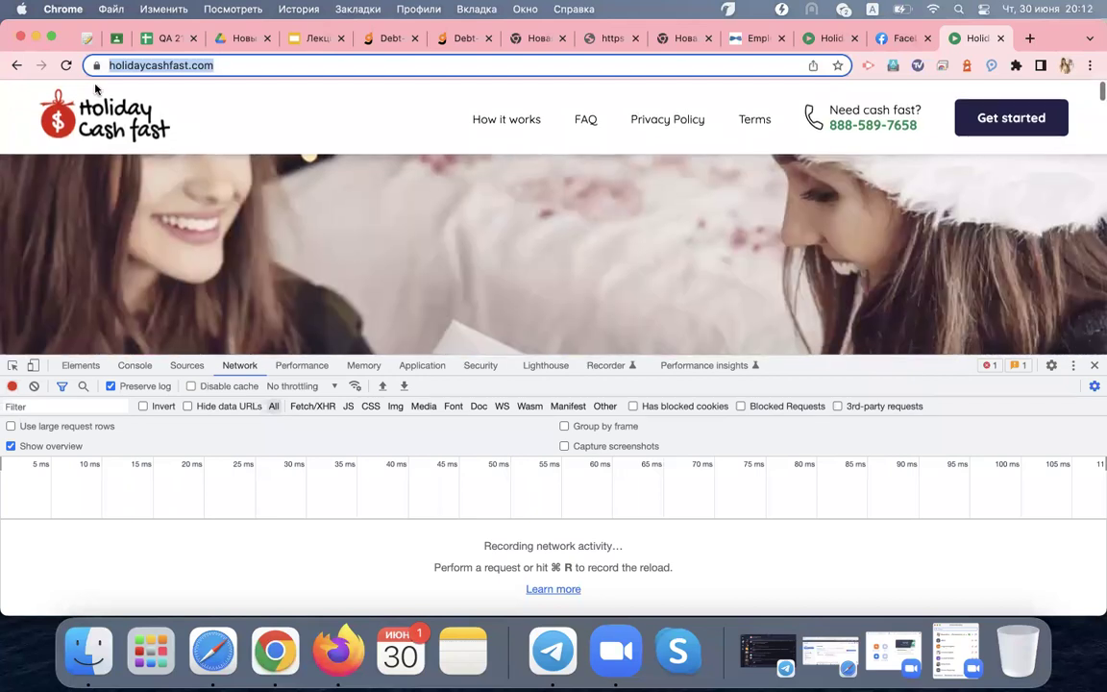
Reload holidaycashfast.com and enlarge DevTools to review the 27 recorded network requests
left_click(67, 65)
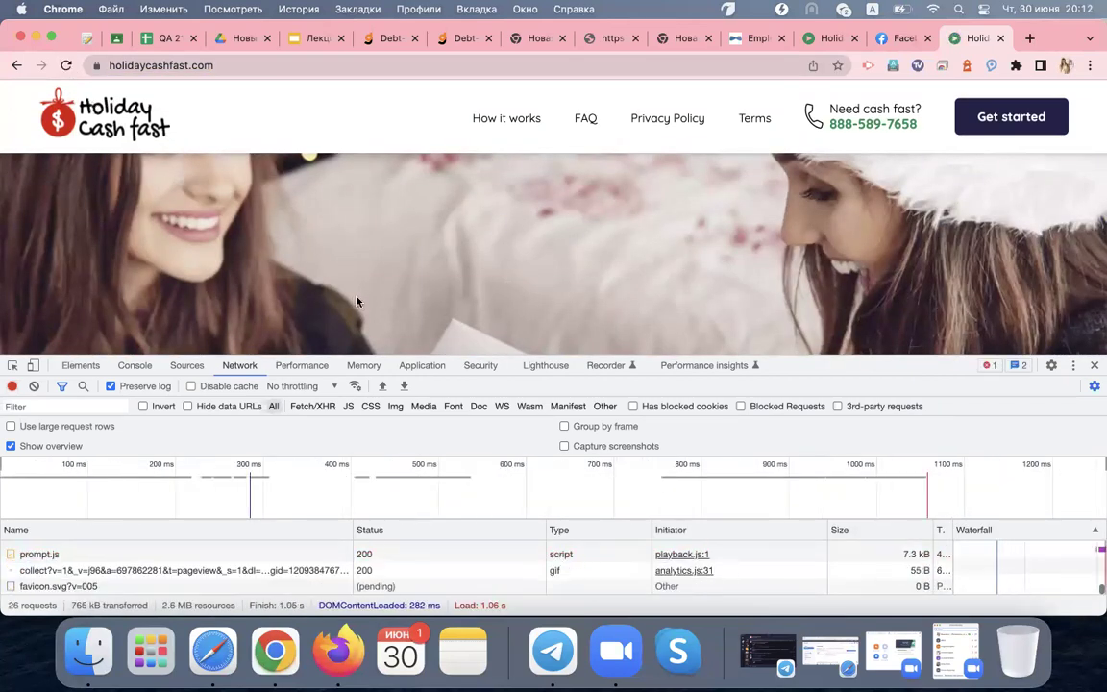
left_click_drag(944, 374, 855, 164)
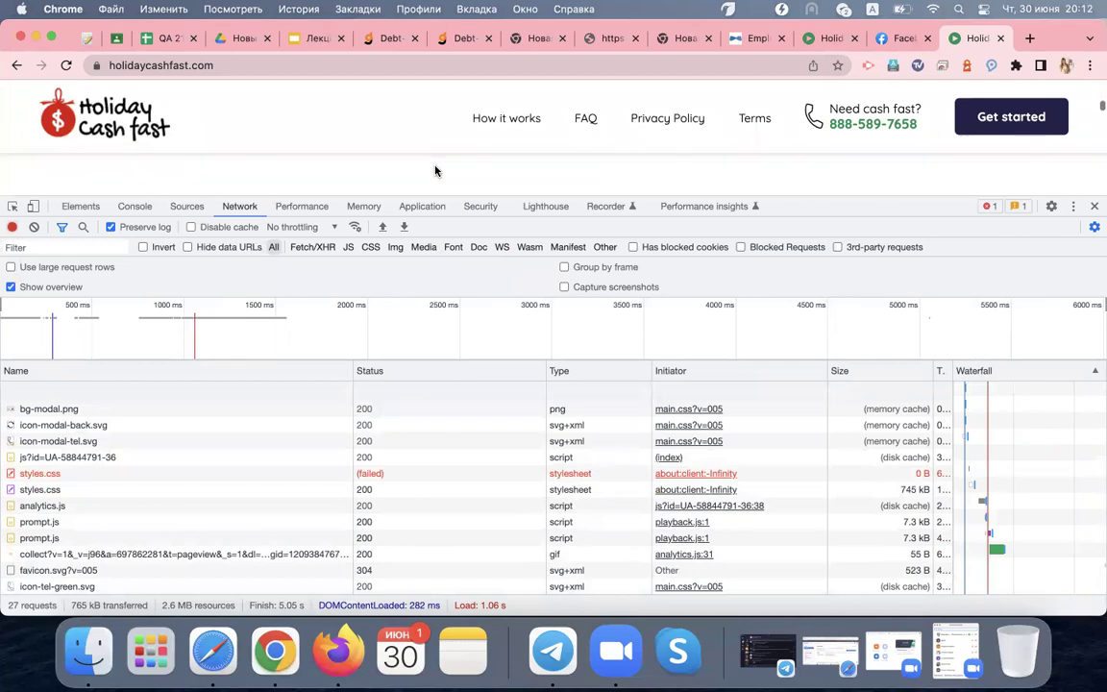
scroll(250, 403, "up", 4)
scroll(250, 404, "up", 3)
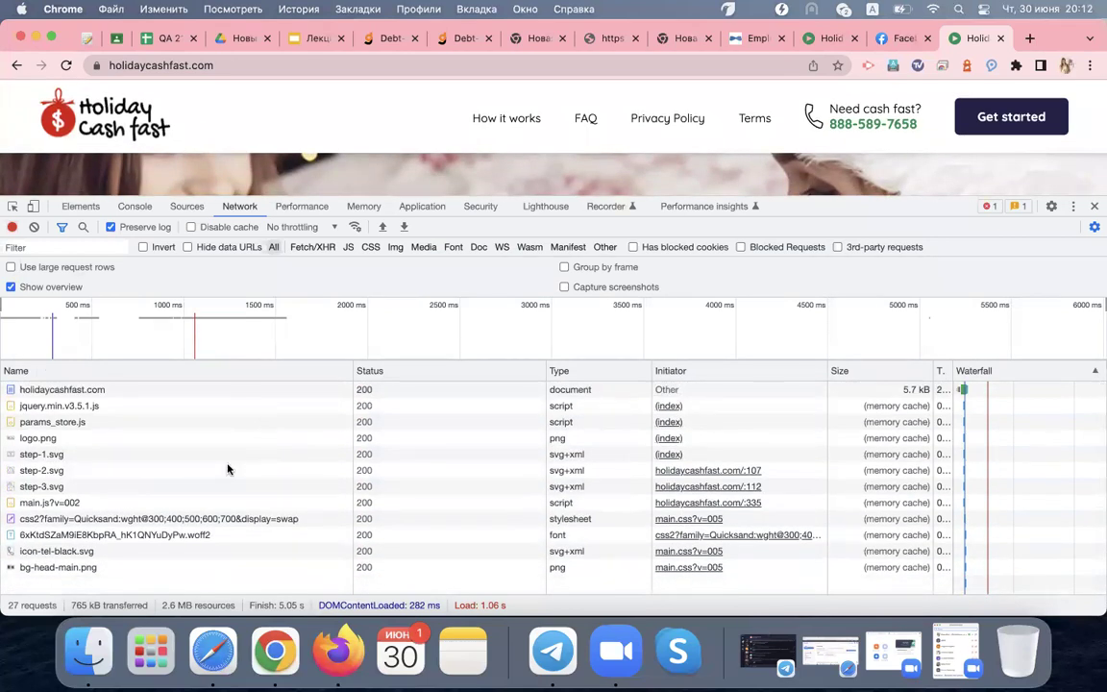
scroll(228, 469, "down", 6)
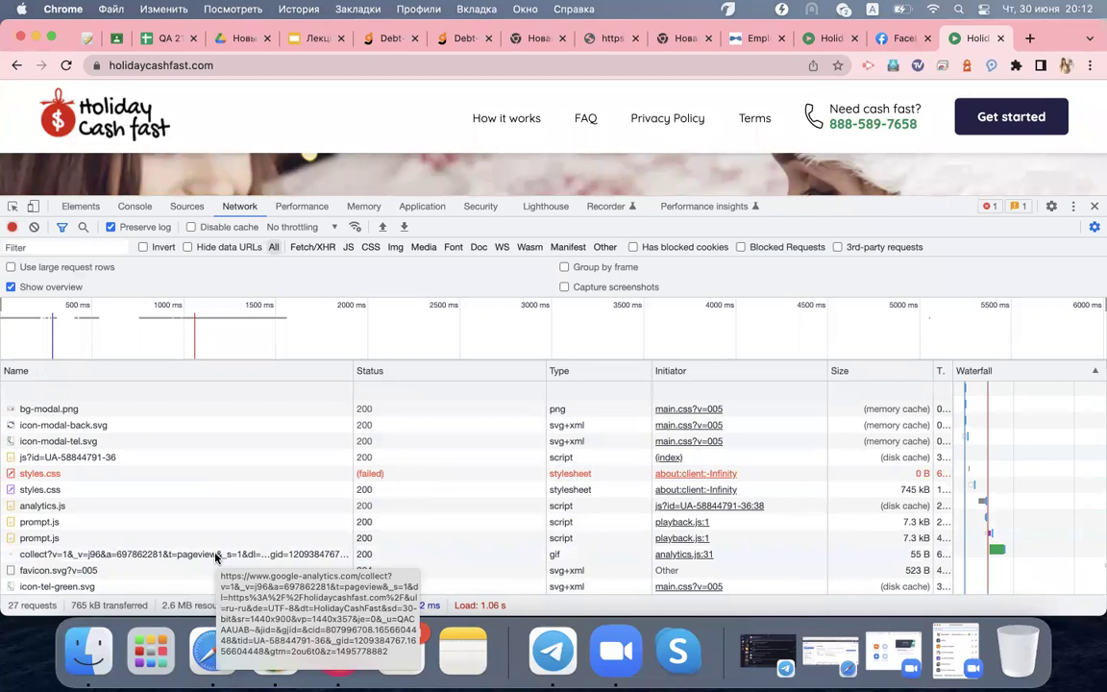
scroll(216, 560, "up", 5)
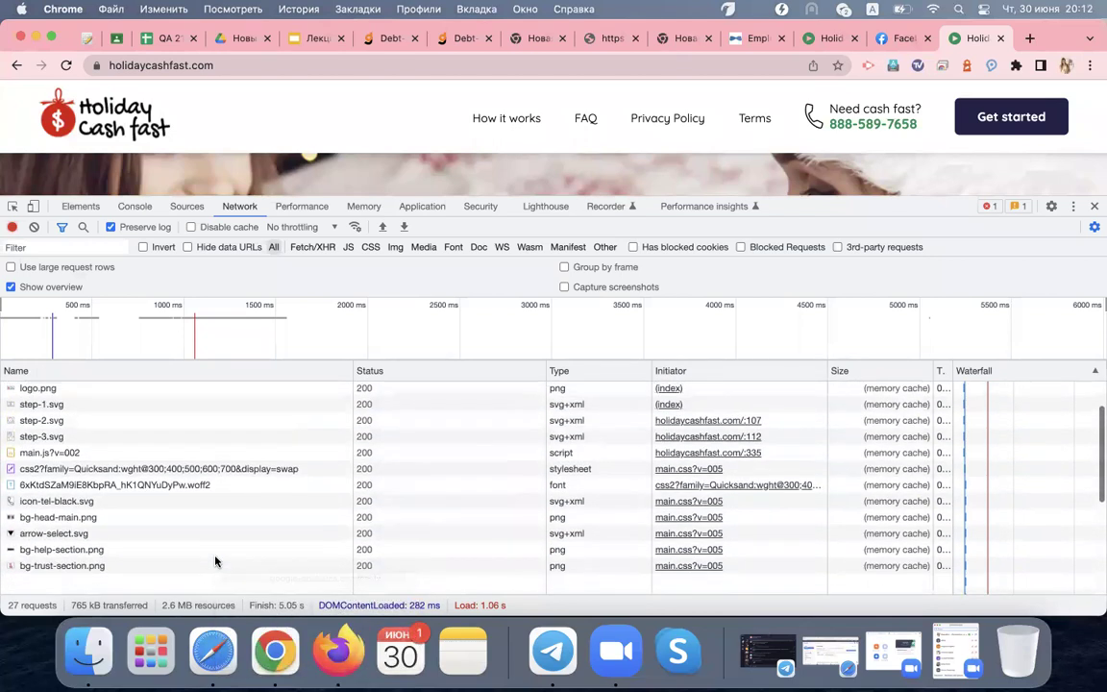
scroll(215, 562, "up", 2)
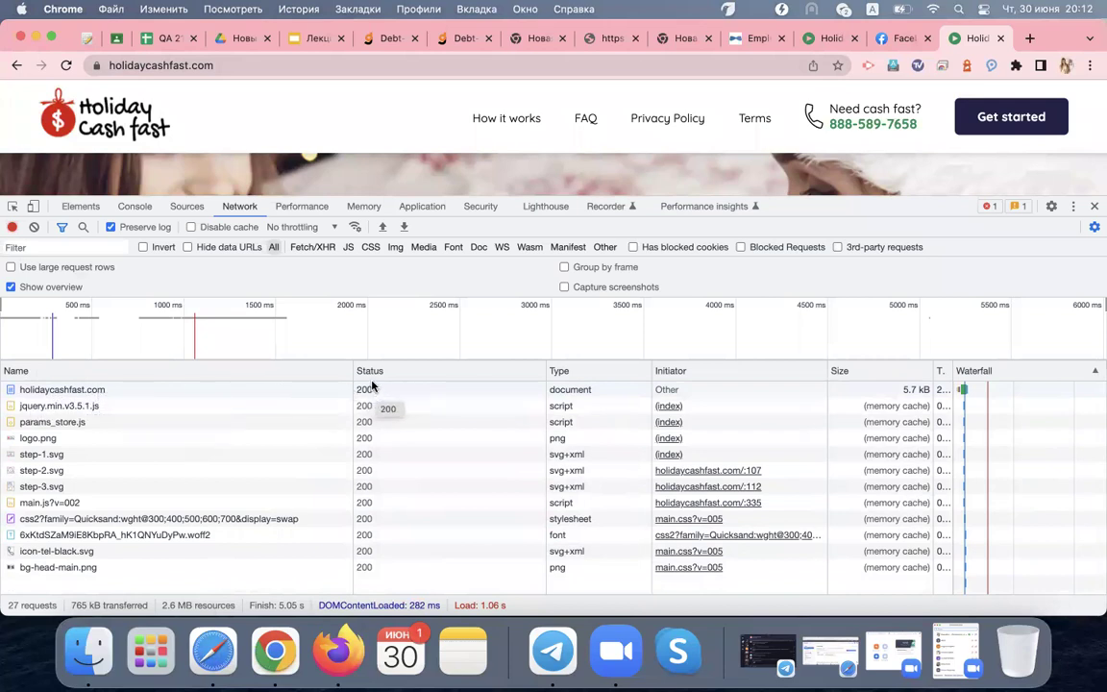
Open the document request's headers and highlight its Request URL, GET method and 200 status
left_click(273, 388)
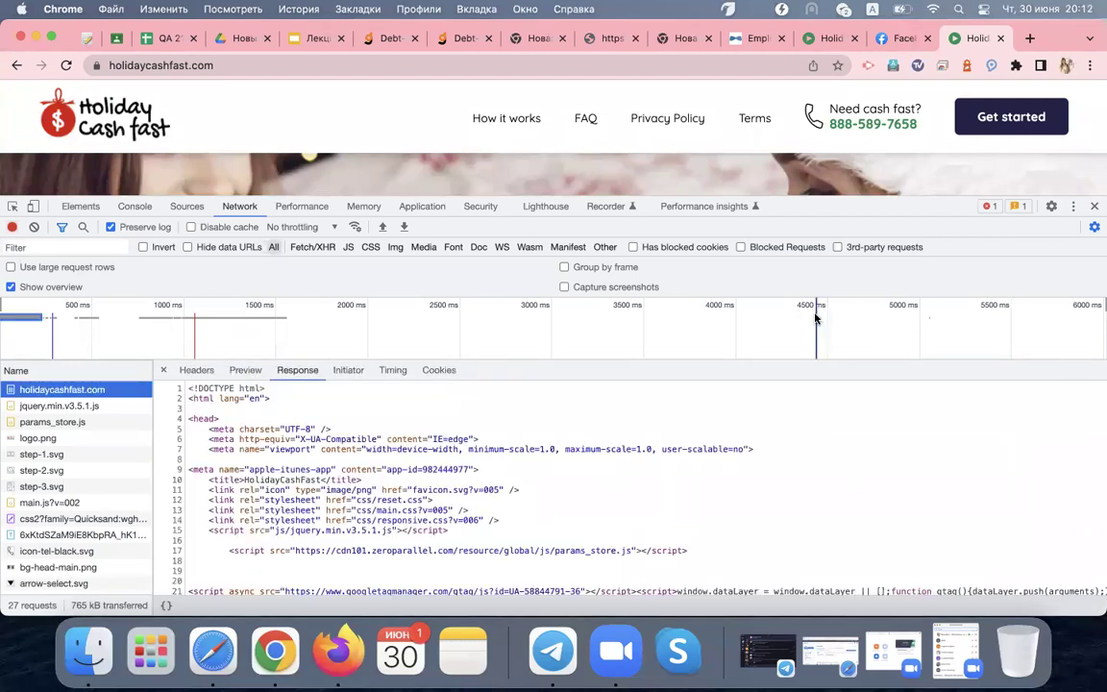
left_click(188, 373)
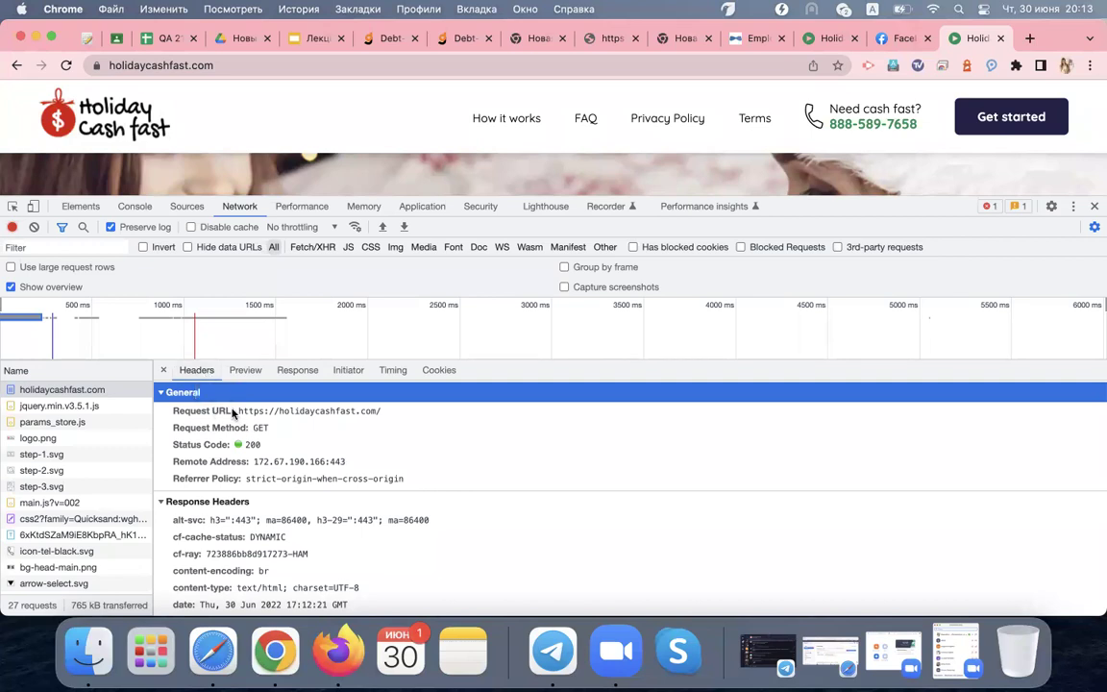
left_click(180, 412)
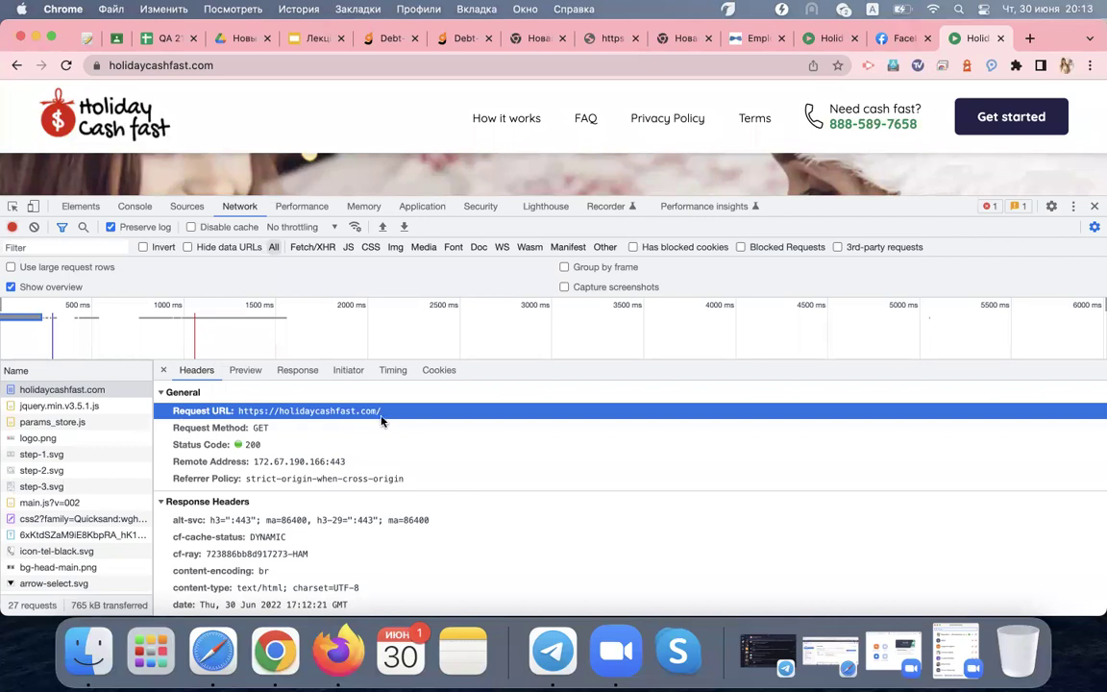
left_click(257, 432)
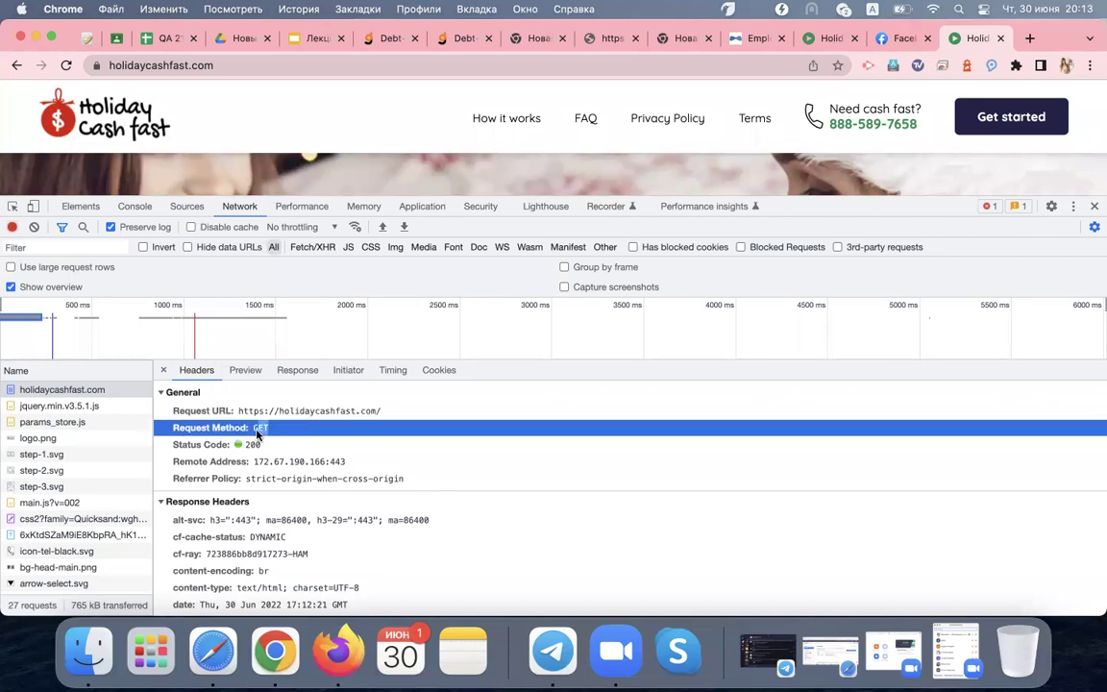
left_click(206, 445)
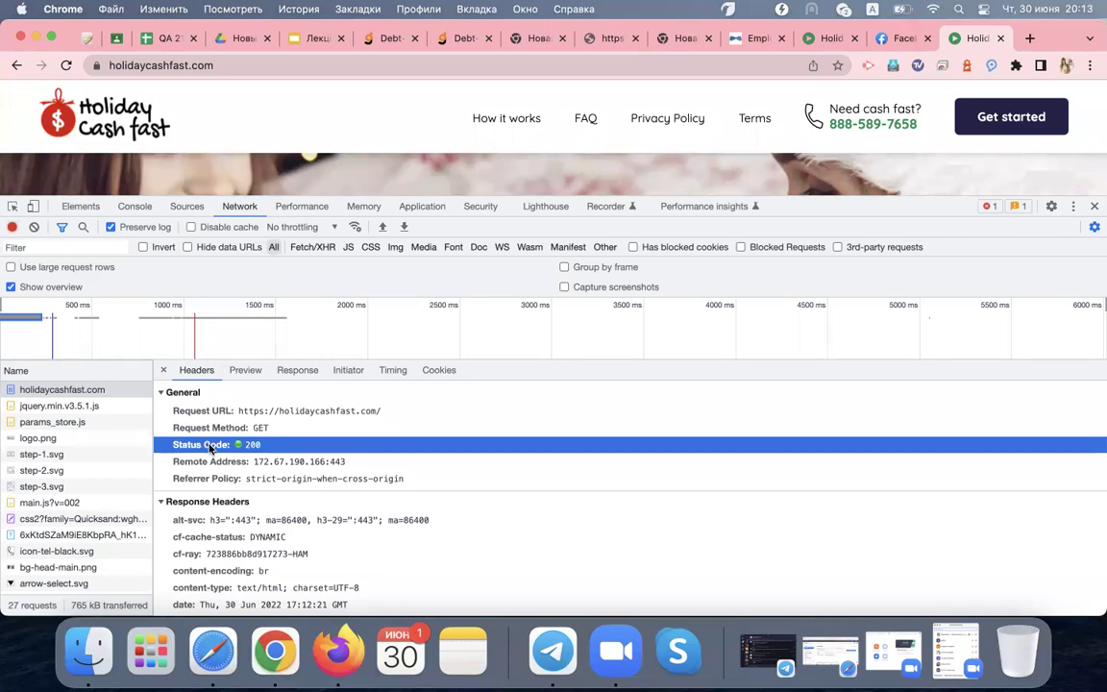
double_click(248, 445)
Point out the remote address, alt-svc, cf-cache-status, content-type, :method and accept-encoding headers, then show the HTML response
left_click(213, 461)
left_click(221, 520)
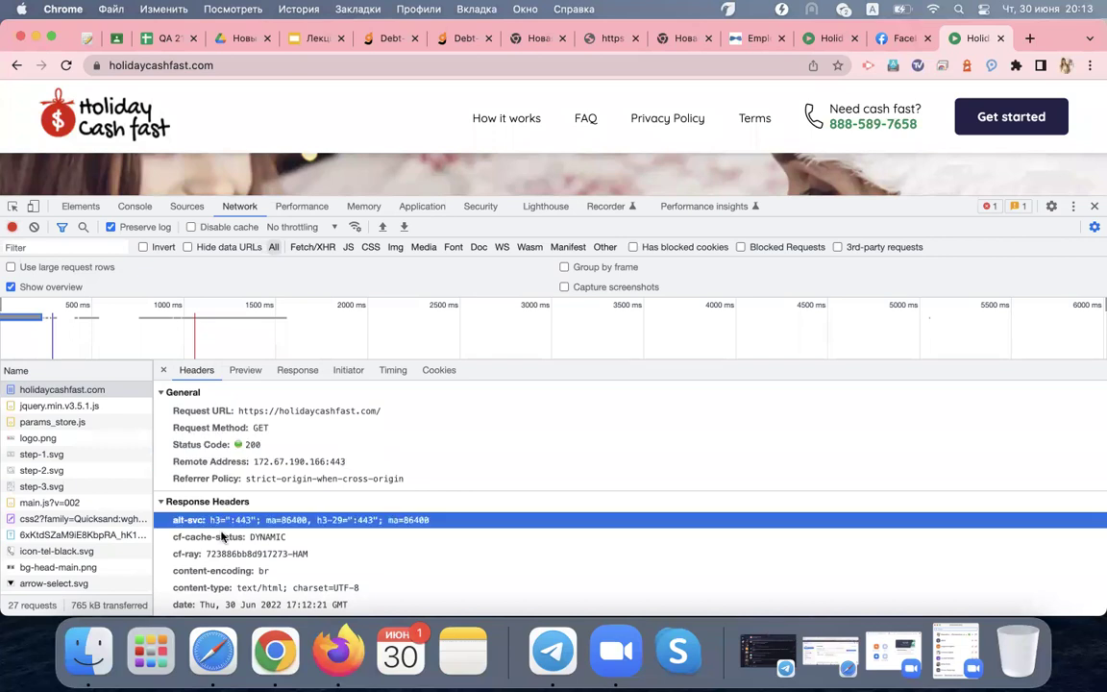
scroll(222, 533, "down", 1)
scroll(221, 537, "down", 2)
left_click(193, 469)
left_click(214, 526)
scroll(214, 533, "down", 6)
left_click(196, 486)
left_click(197, 503)
left_click(213, 554)
left_click(215, 569)
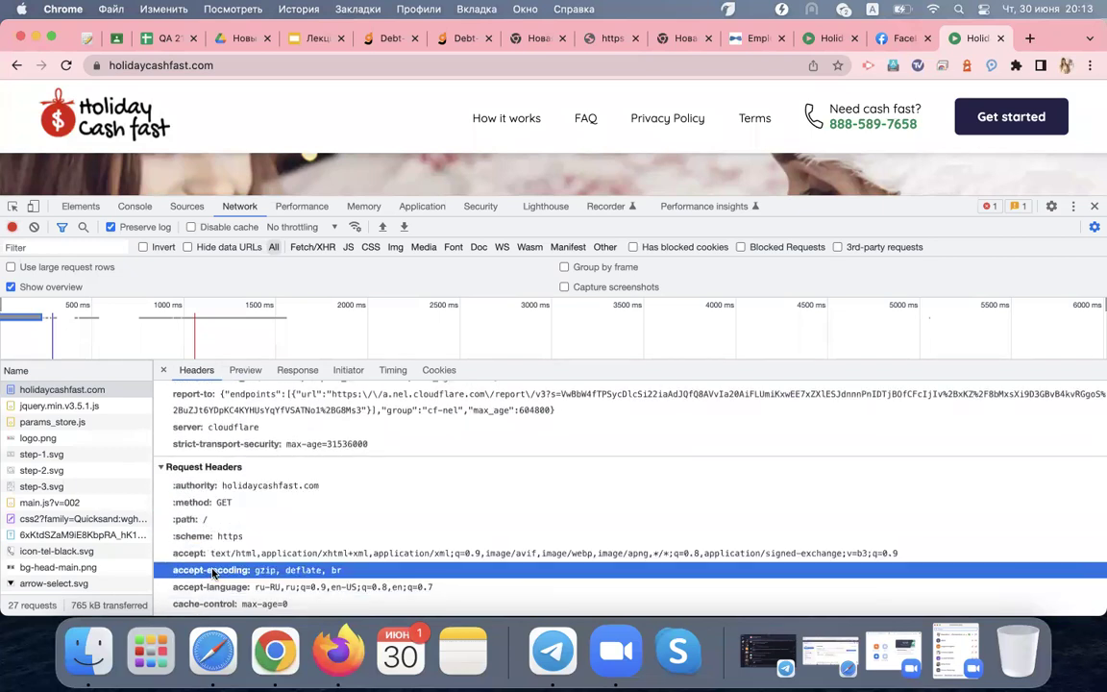
left_click(309, 374)
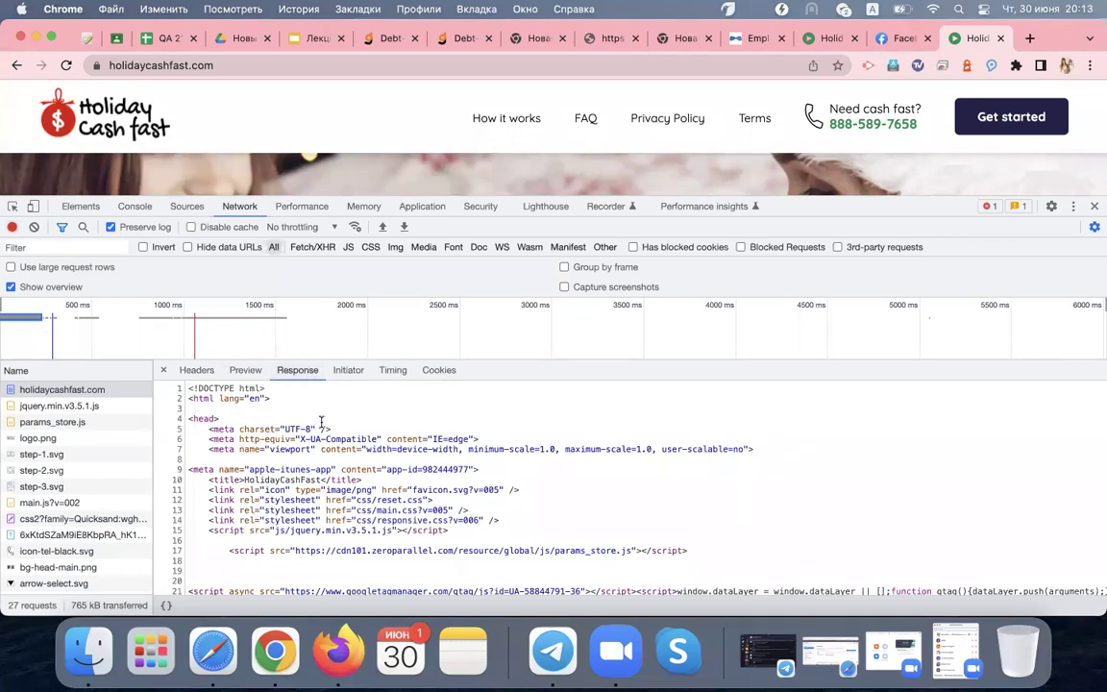
Switch between Headers and Response and scroll through the page's raw HTML source
left_click(199, 372)
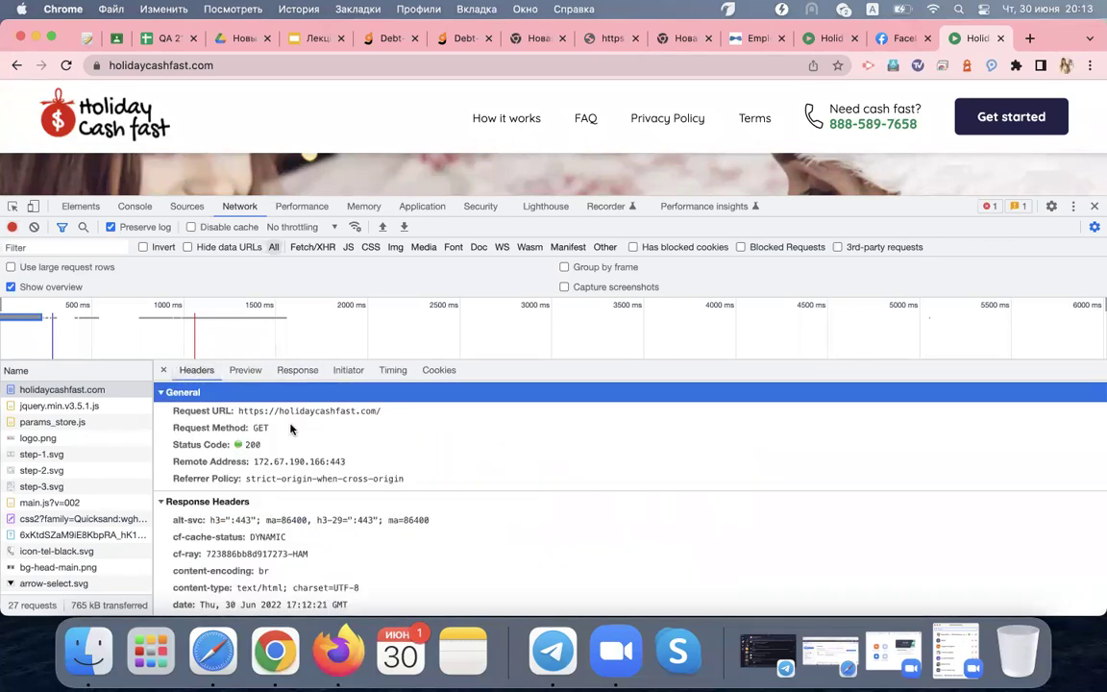
left_click(297, 370)
scroll(260, 435, "down", 3)
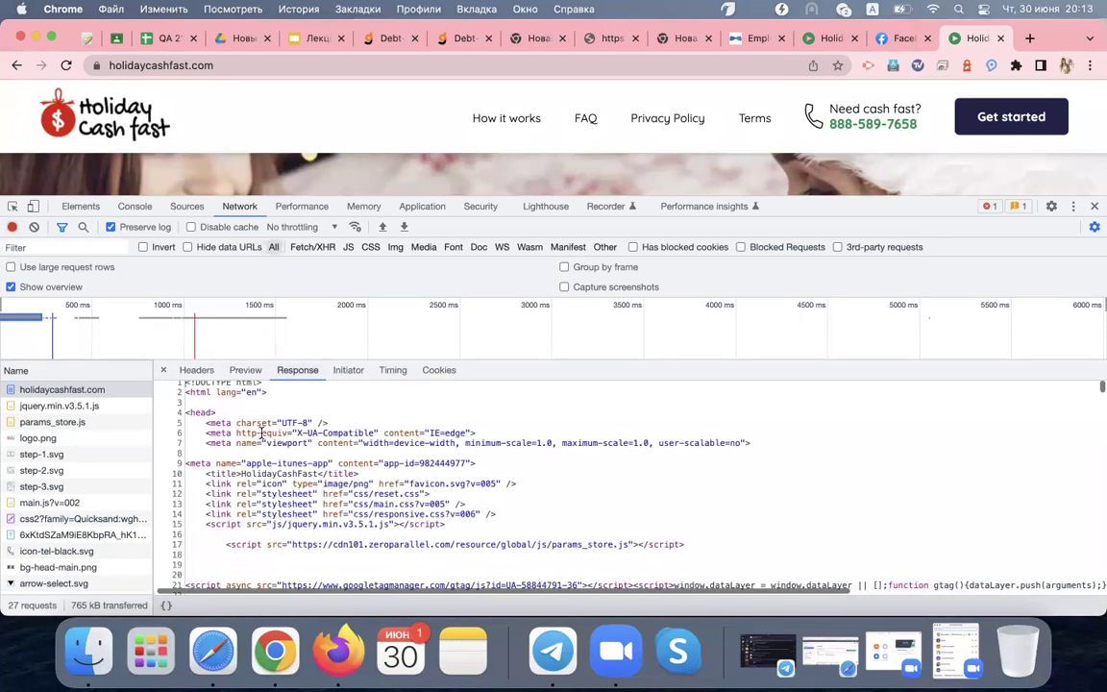
scroll(260, 434, "down", 10)
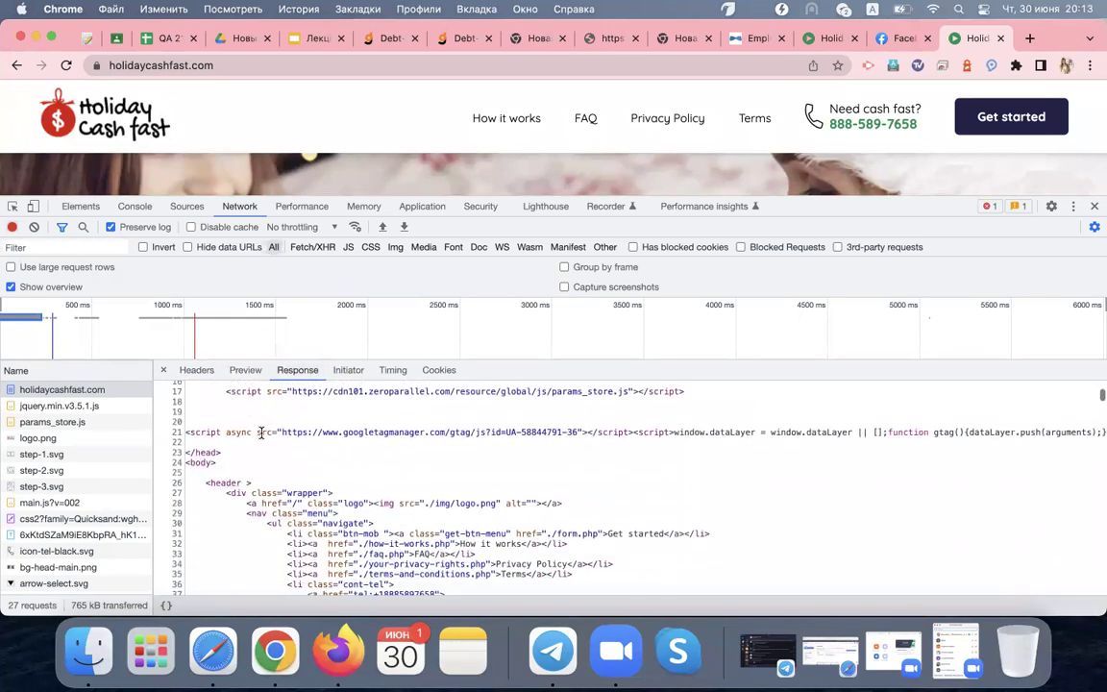
scroll(260, 433, "down", 15)
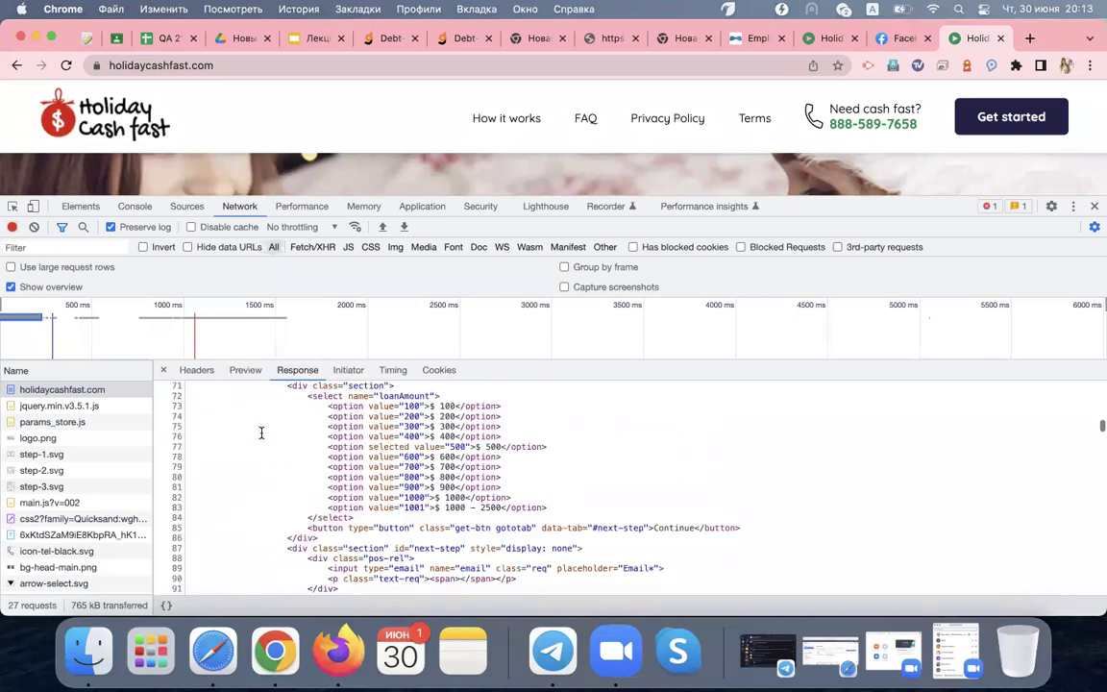
scroll(261, 433, "down", 4)
scroll(261, 433, "up", 20)
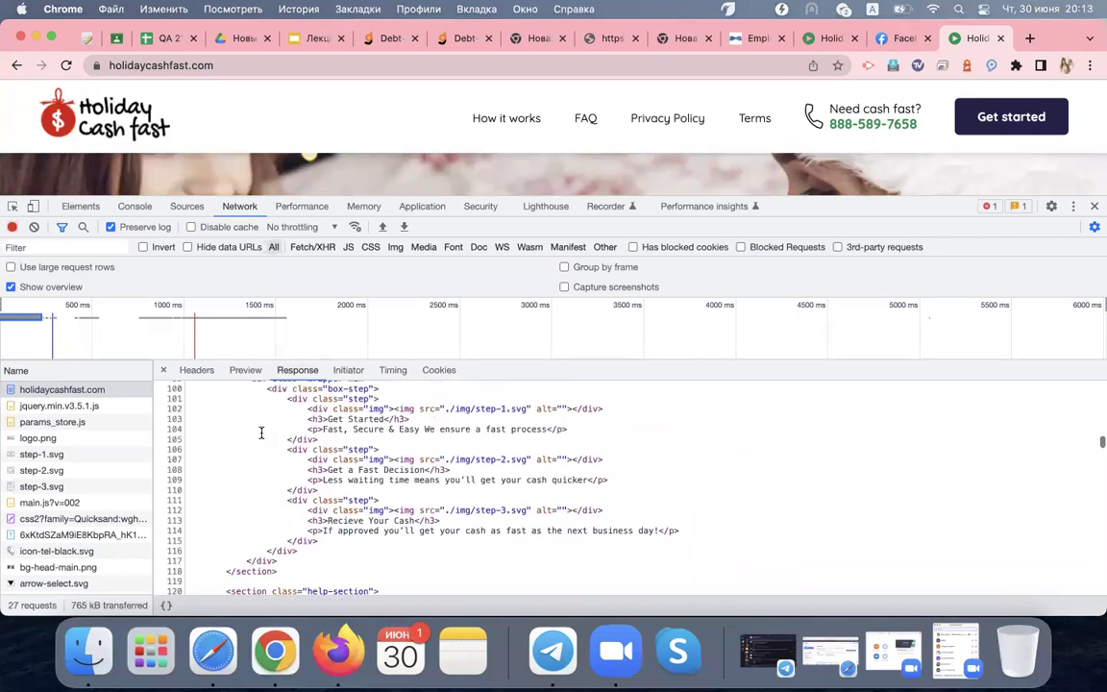
scroll(261, 434, "up", 3)
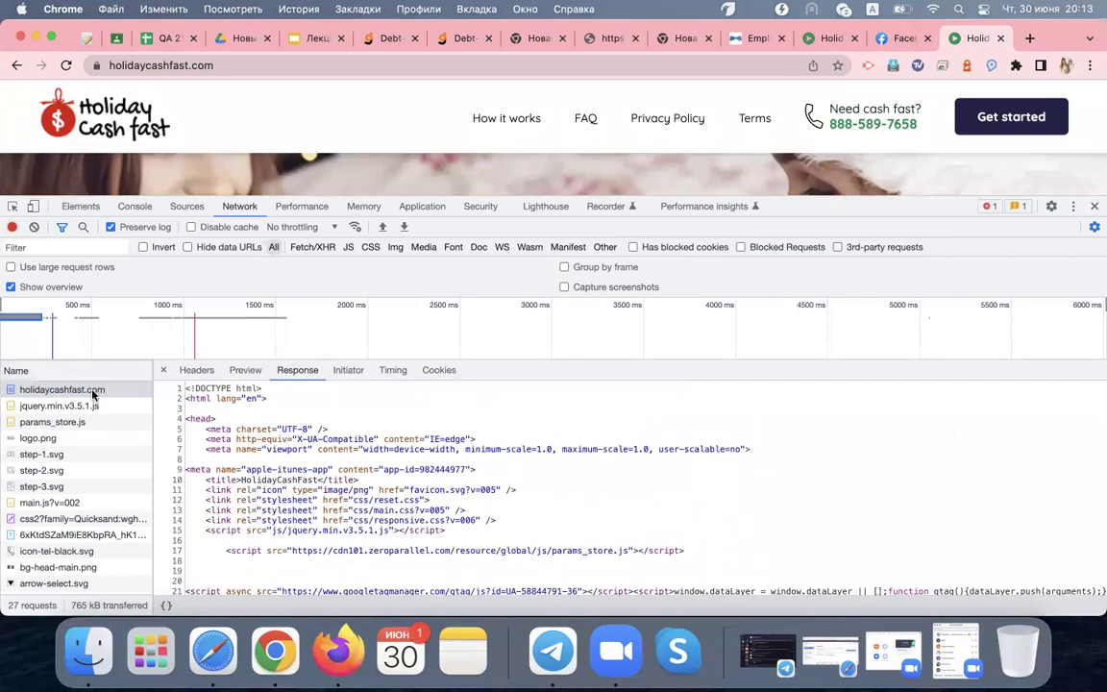
Preview the response as a rendered page and scroll through its links, loan form and disclosures
left_click(245, 371)
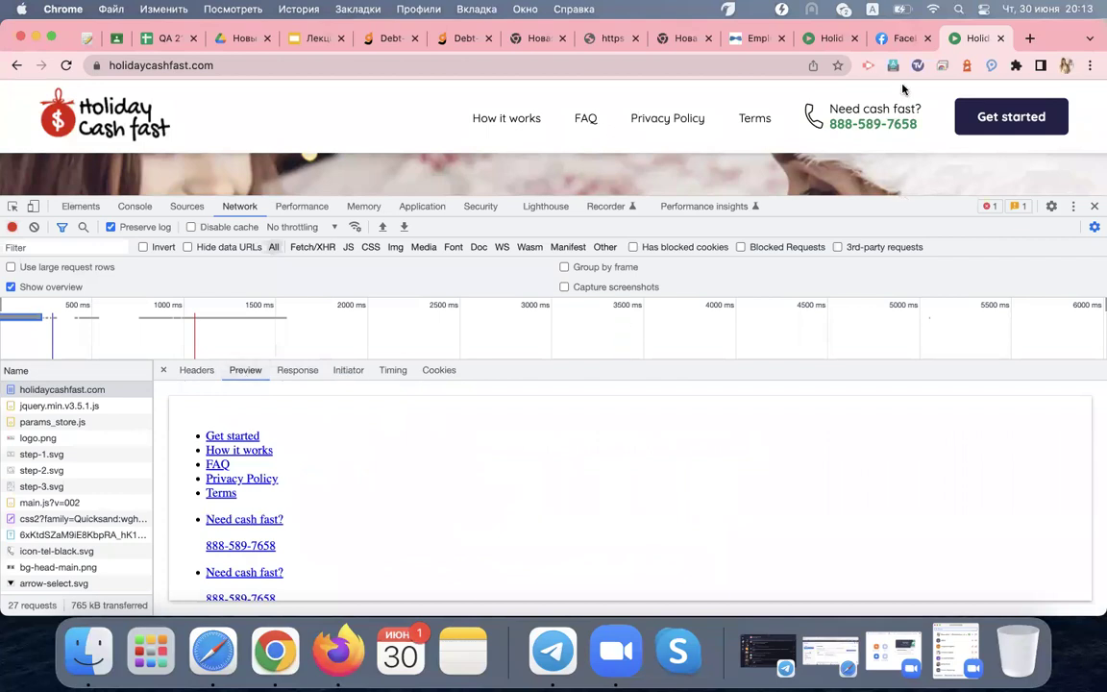
scroll(557, 564, "down", 1)
scroll(557, 564, "down", 10)
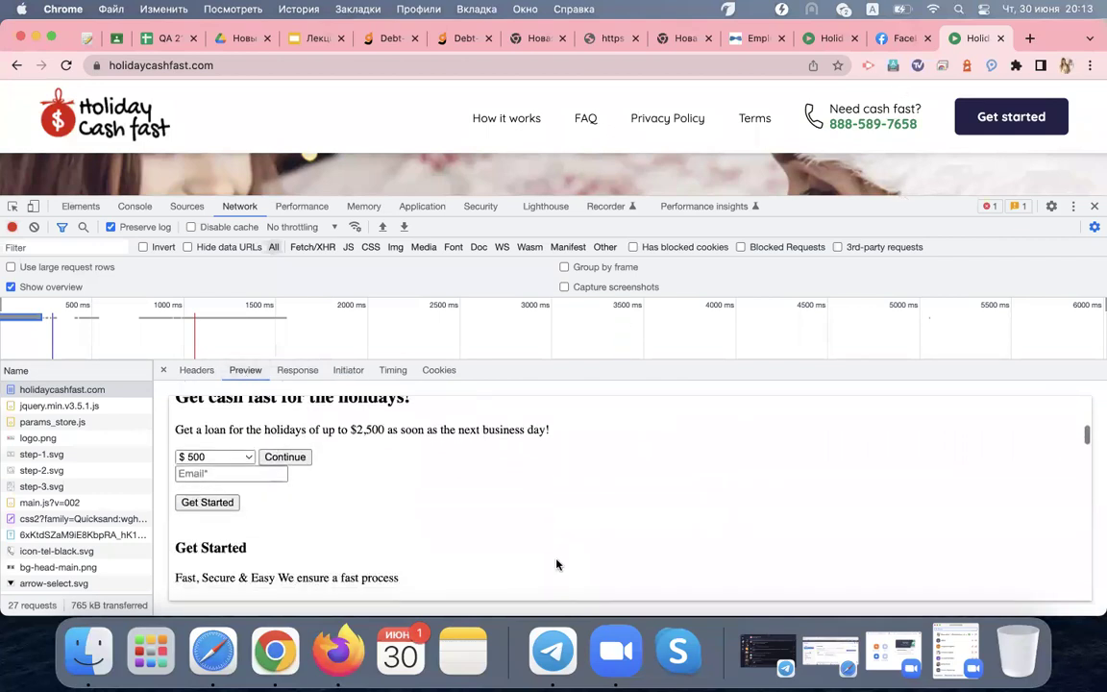
scroll(556, 564, "down", 4)
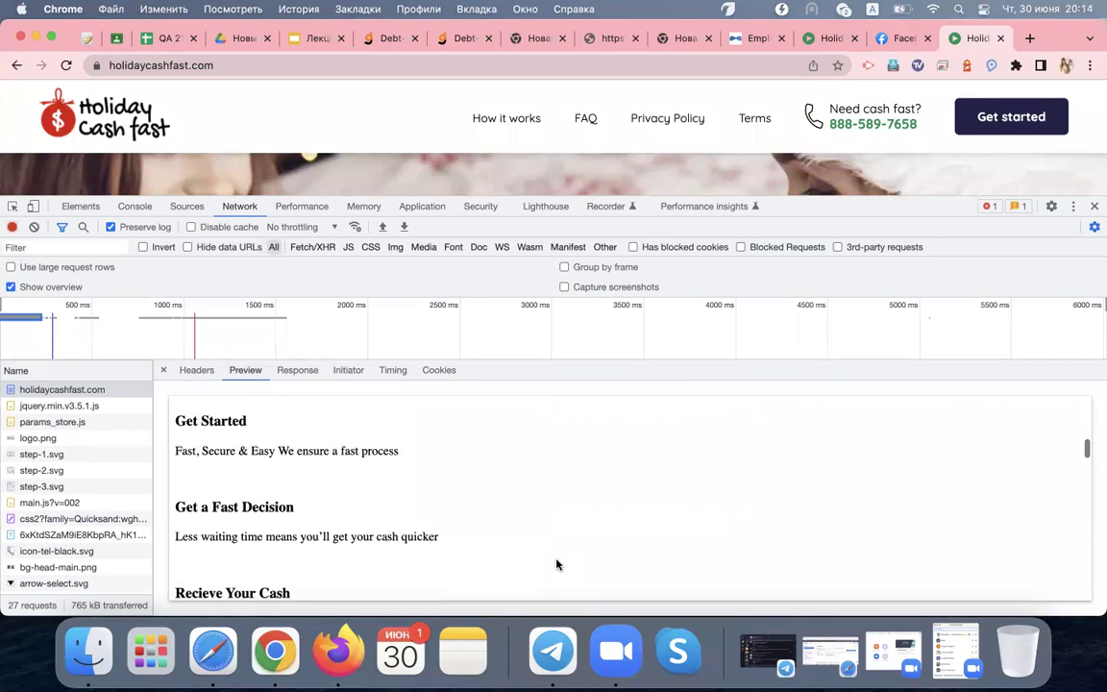
scroll(557, 562, "down", 2)
scroll(556, 565, "up", 8)
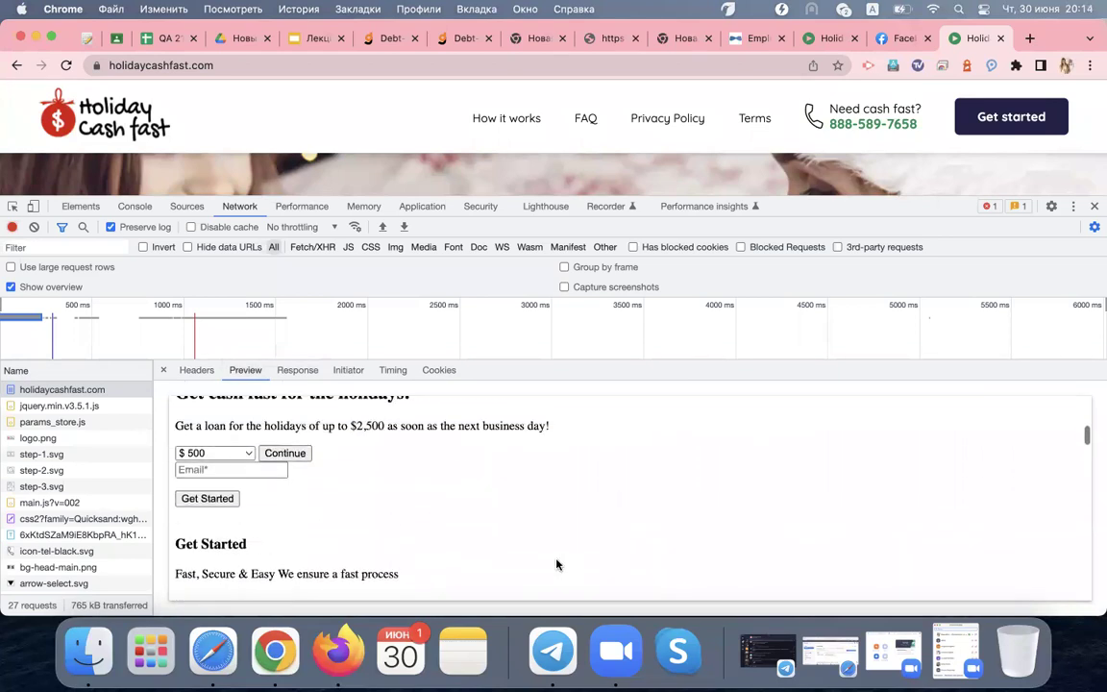
scroll(556, 564, "down", 7)
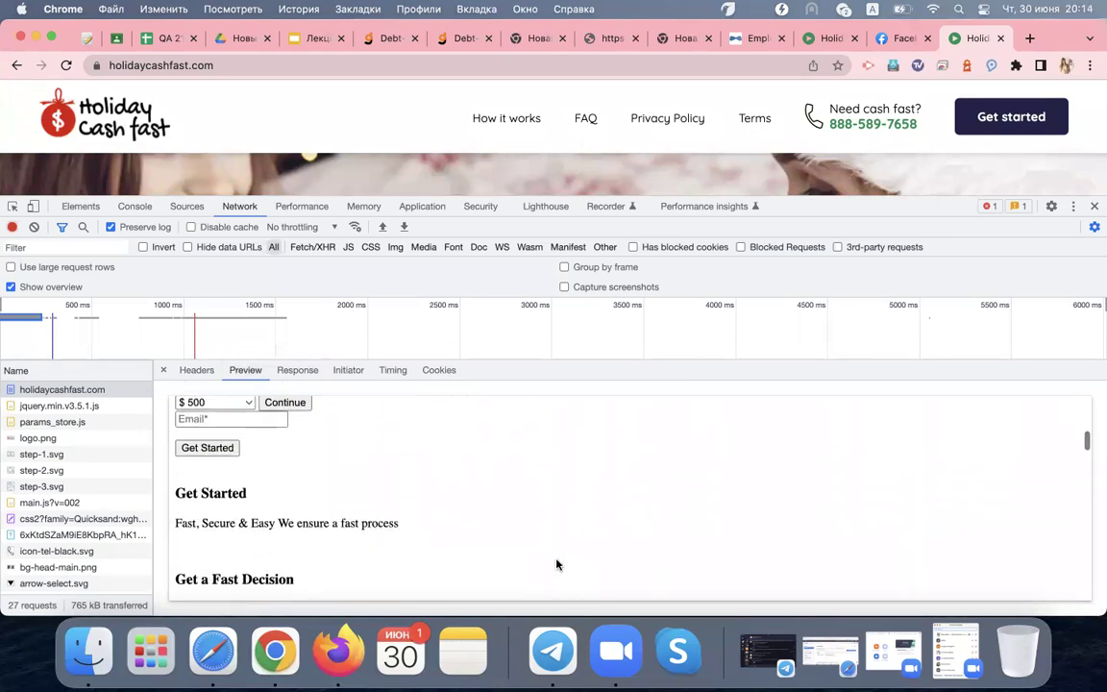
scroll(556, 564, "down", 9)
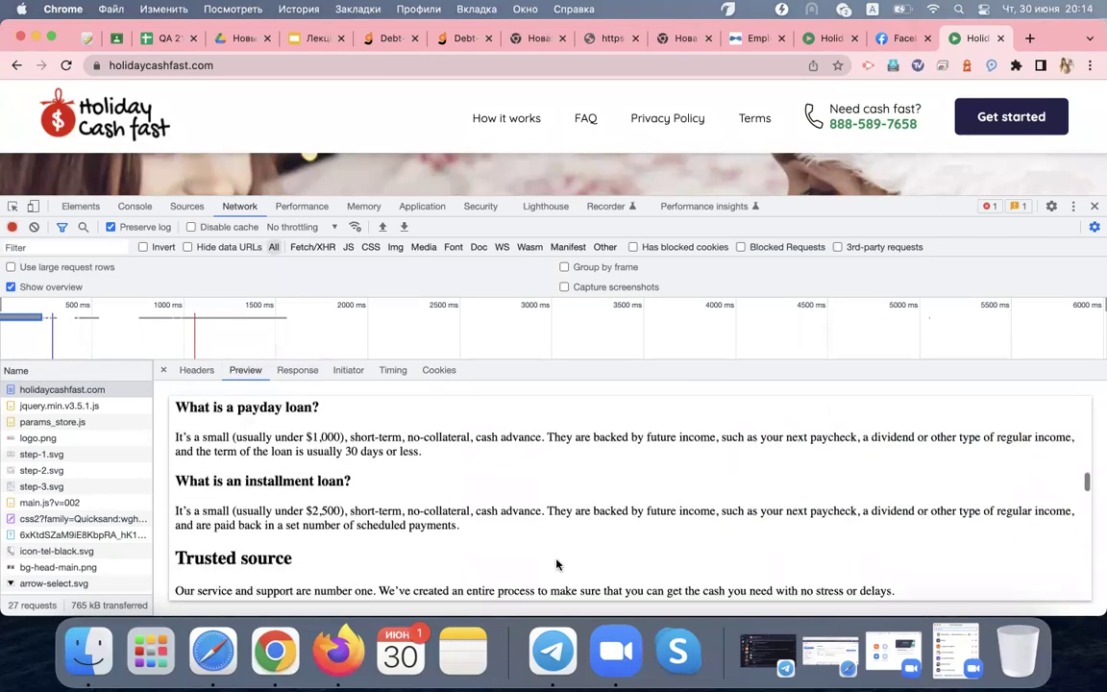
scroll(557, 564, "down", 10)
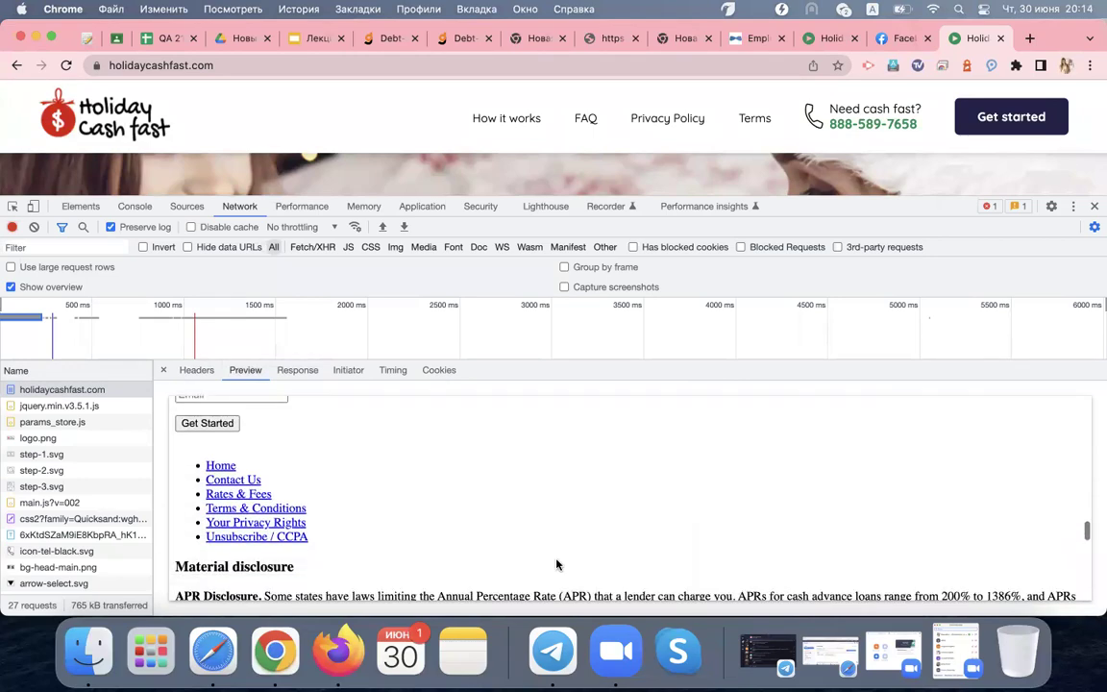
scroll(556, 562, "down", 8)
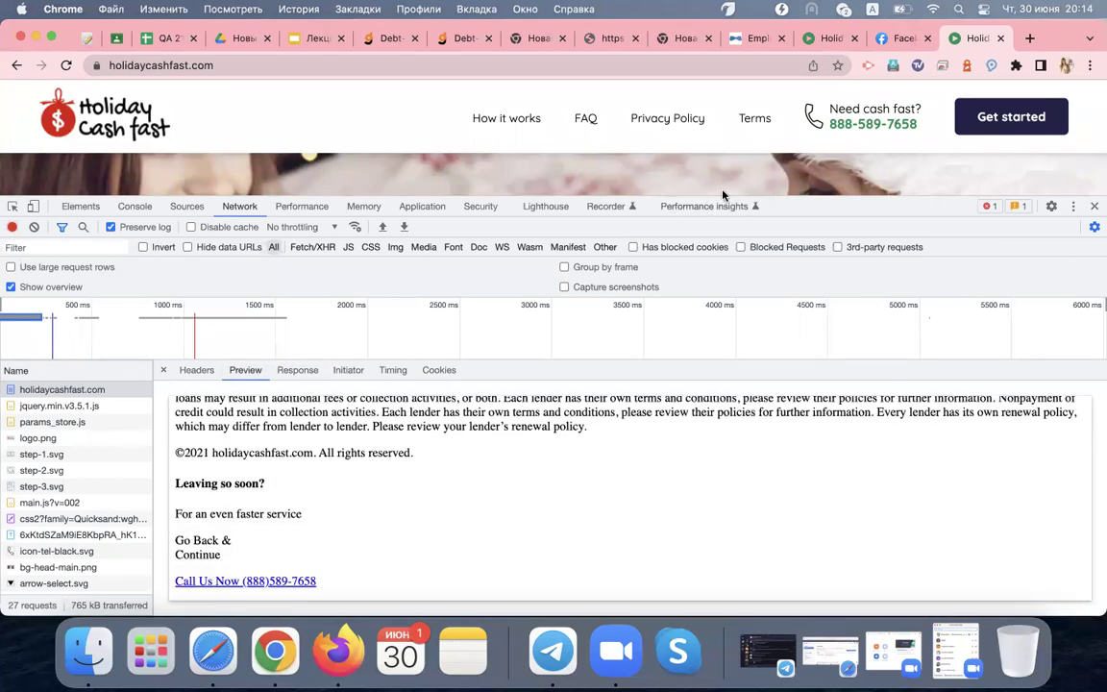
scroll(534, 509, "up", 15)
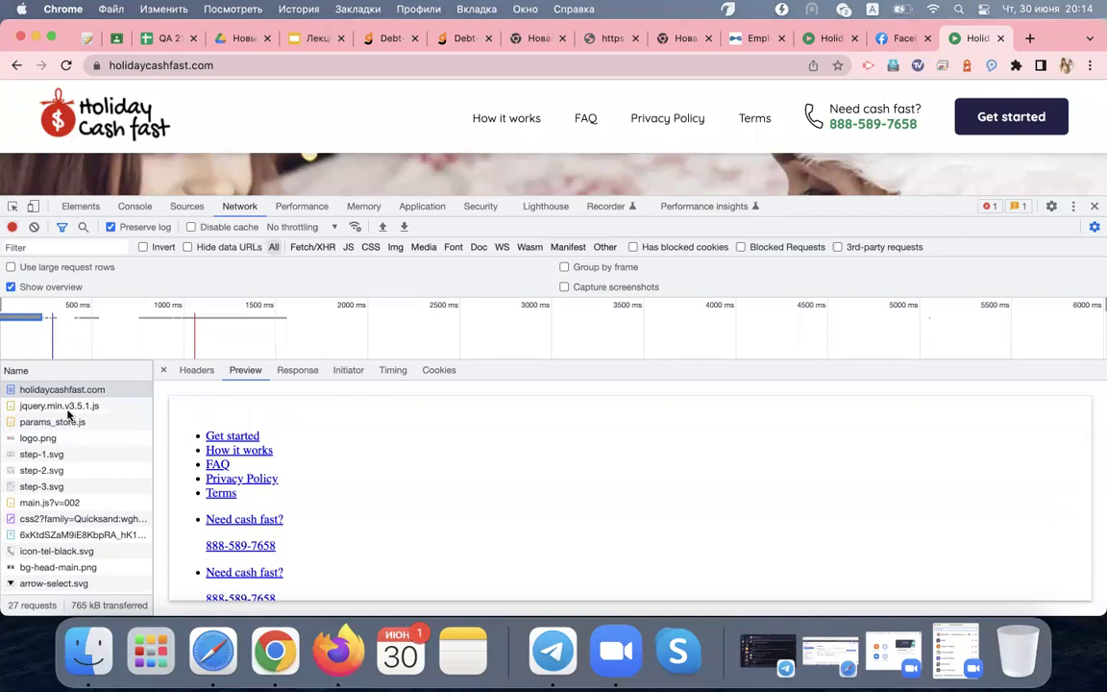
Inspect the logo.png request's GET method and 200 status, then view its response and image preview
left_click(60, 440)
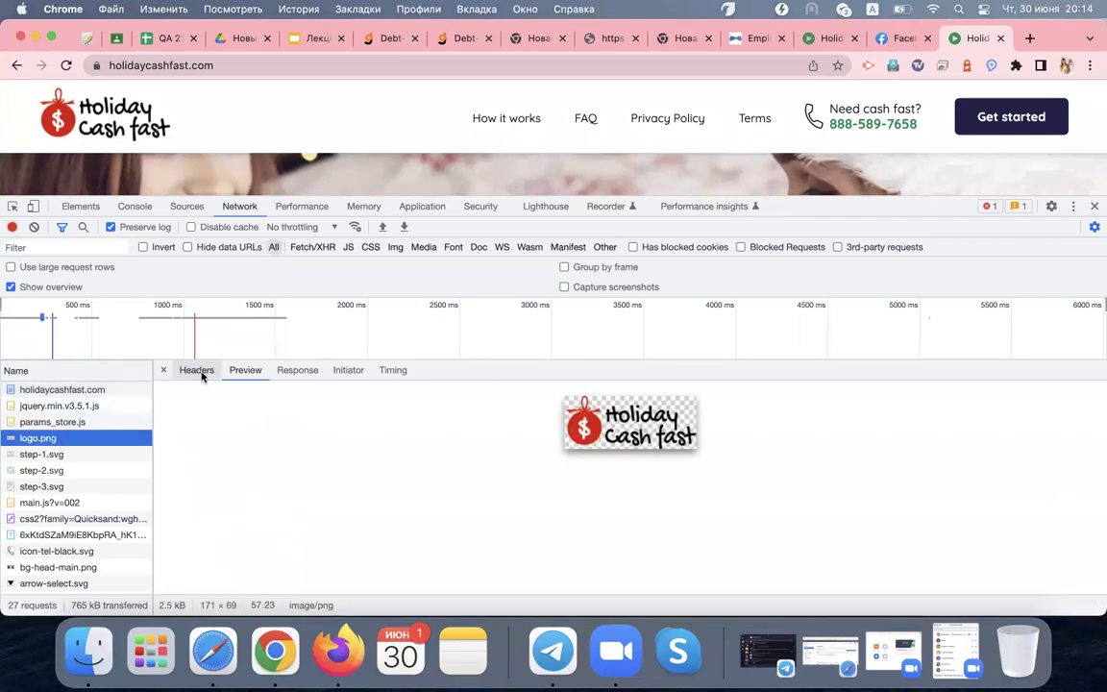
left_click(195, 369)
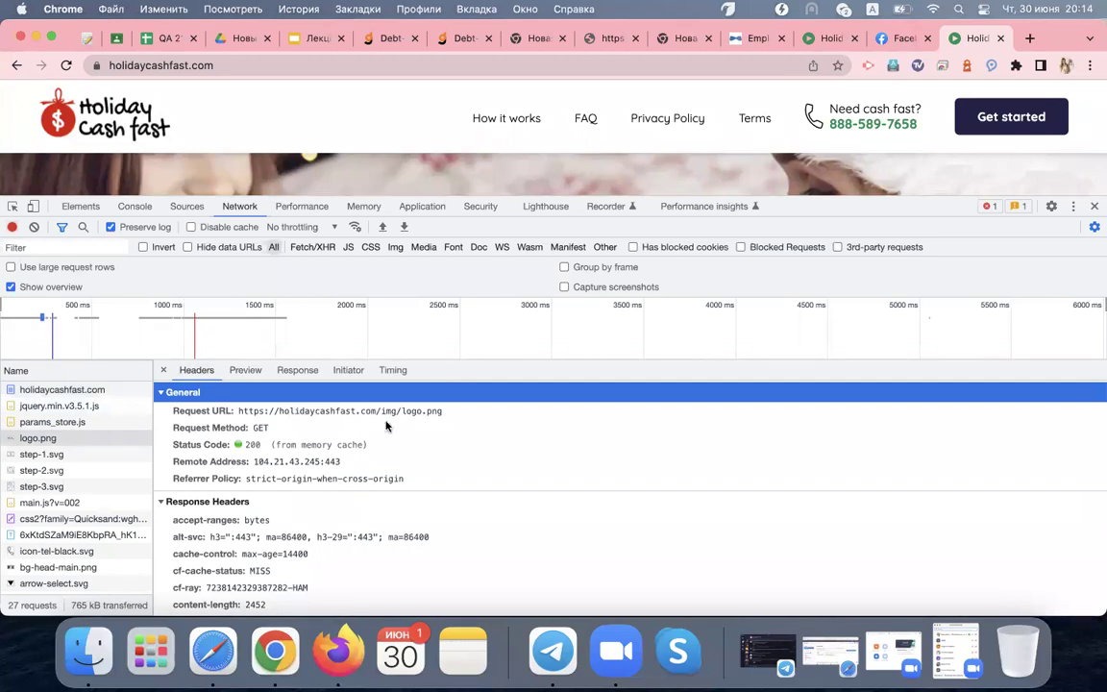
double_click(260, 428)
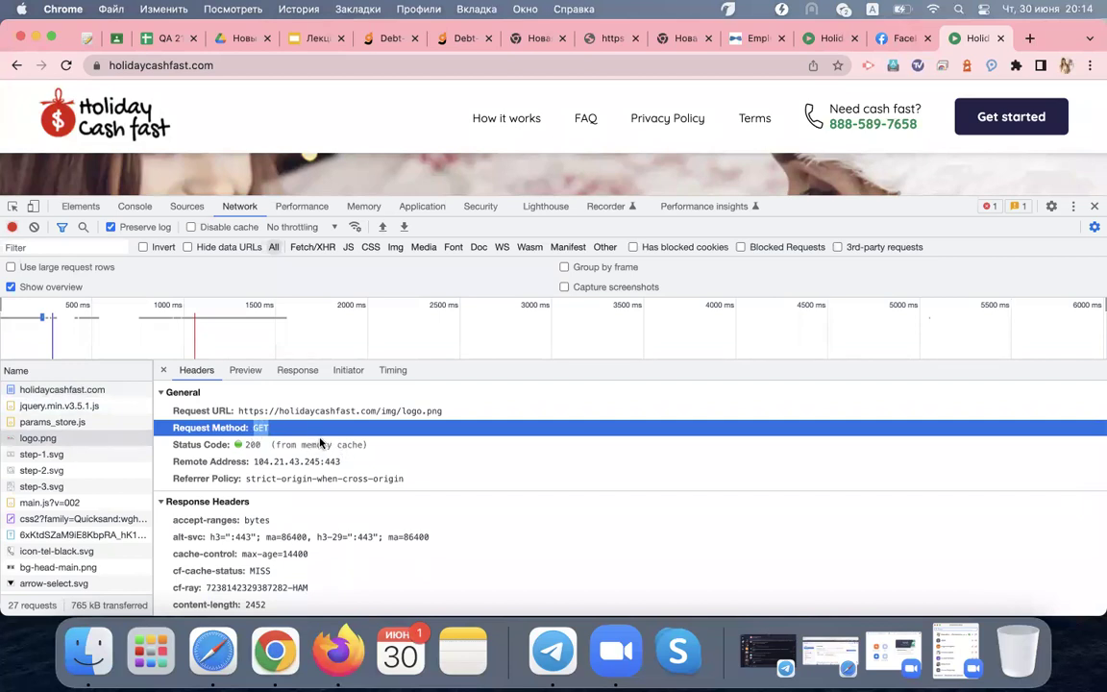
double_click(254, 446)
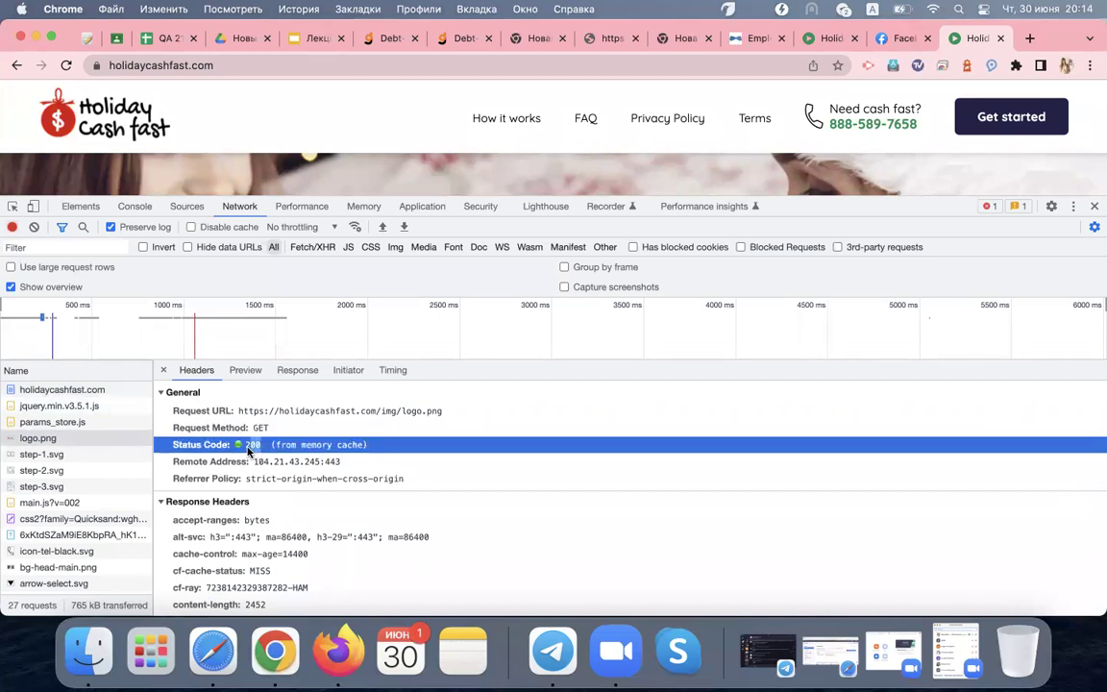
left_click(298, 371)
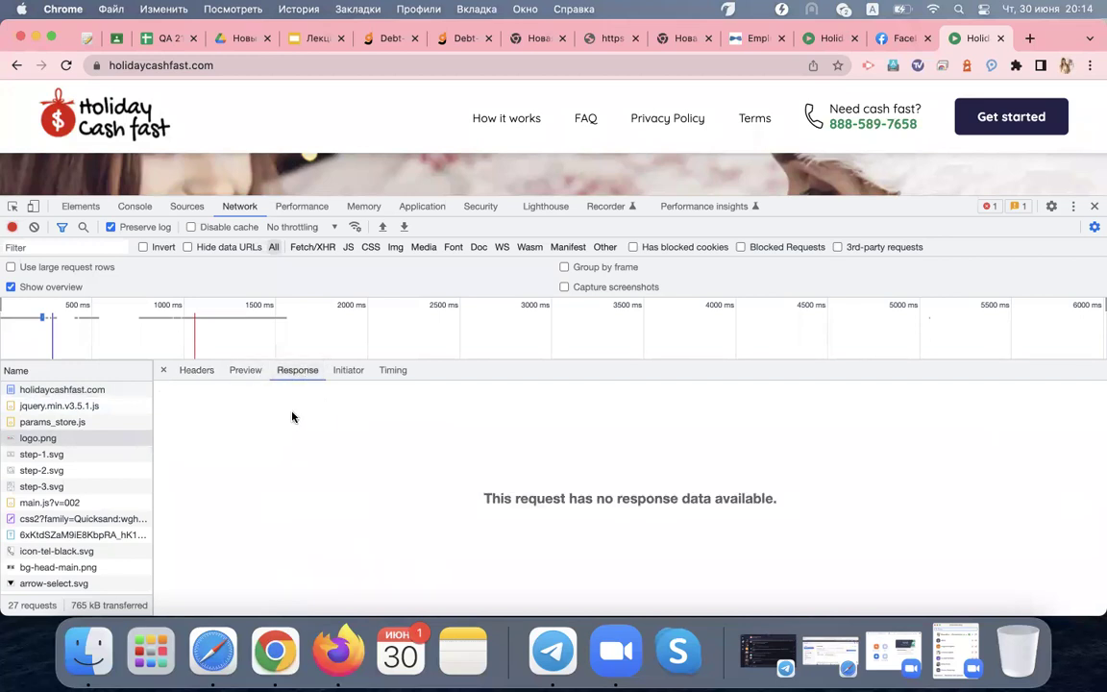
left_click(246, 372)
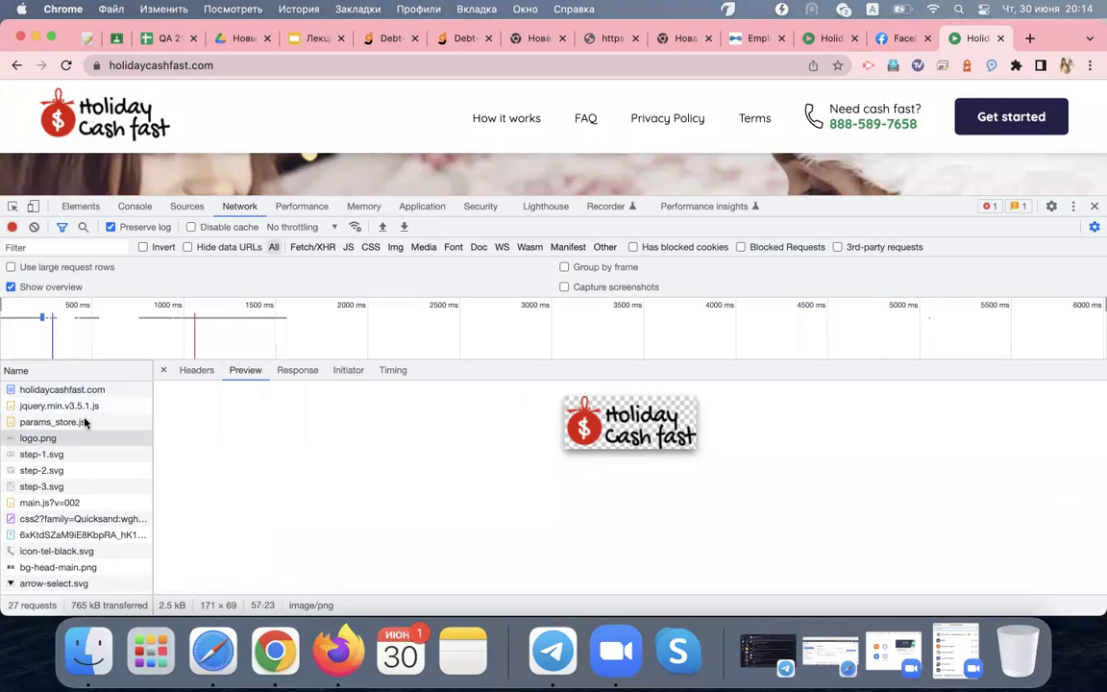
Preview the step-1.svg laptop icon, briefly shrinking and restoring the DevTools panel
left_click(71, 456)
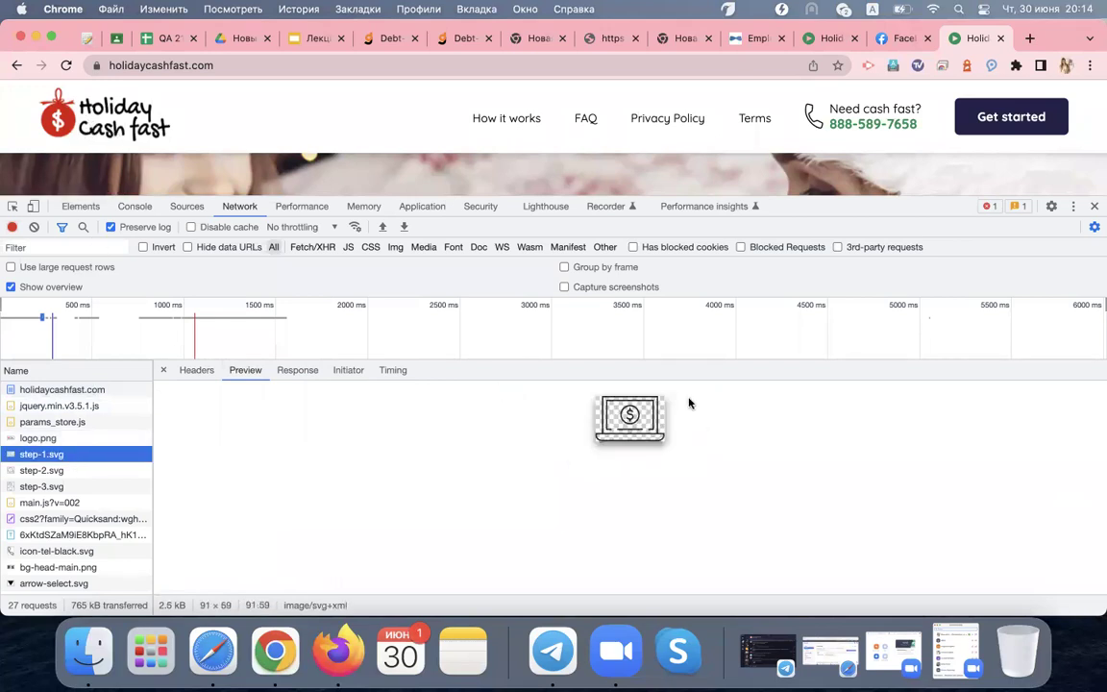
left_click_drag(576, 197, 566, 369)
scroll(567, 301, "down", 5)
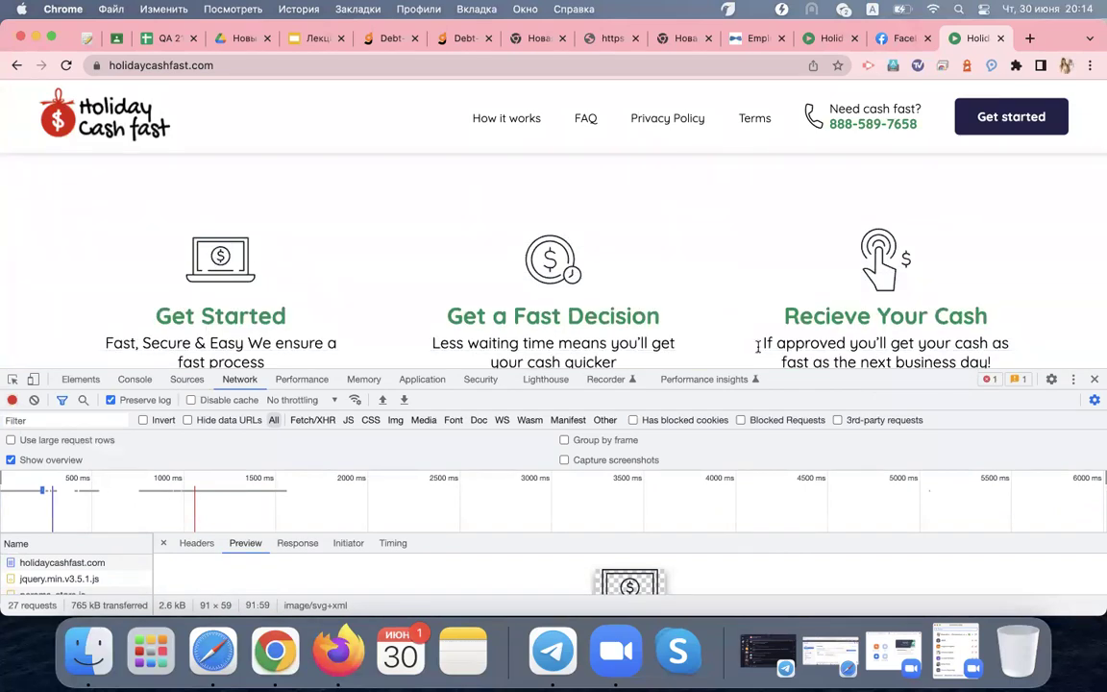
left_click_drag(749, 371, 750, 198)
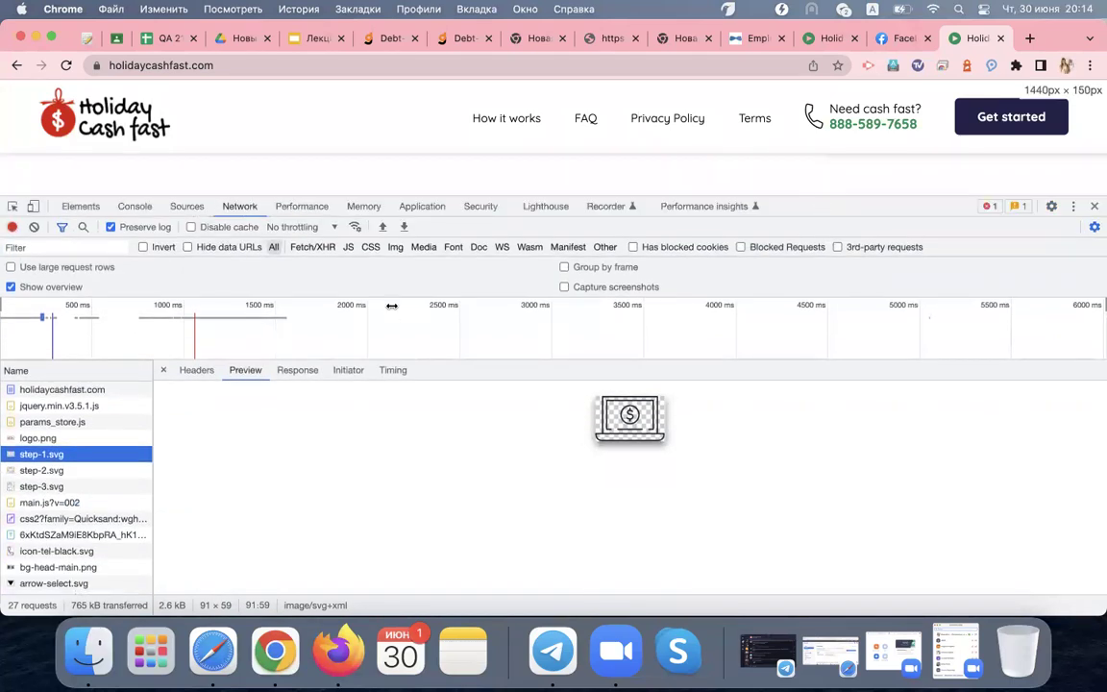
Inspect the main.js?v=002 and styles.css requests in the network log
left_click(57, 503)
scroll(76, 543, "down", 1)
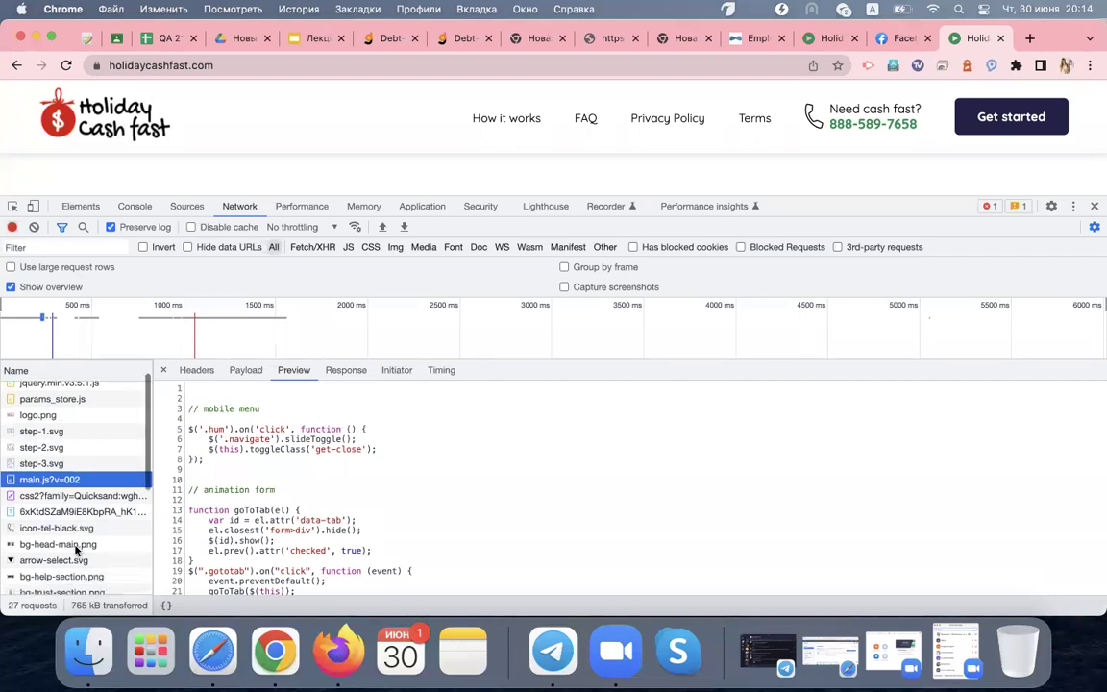
scroll(76, 549, "down", 10)
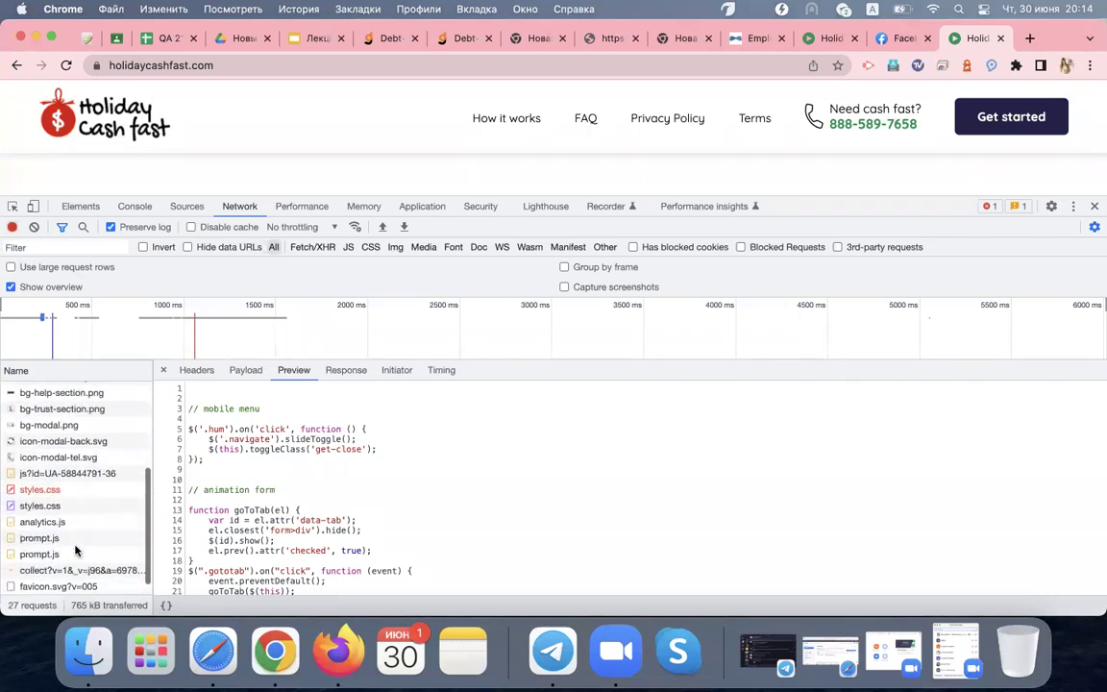
left_click(61, 510)
scroll(280, 516, "down", 5)
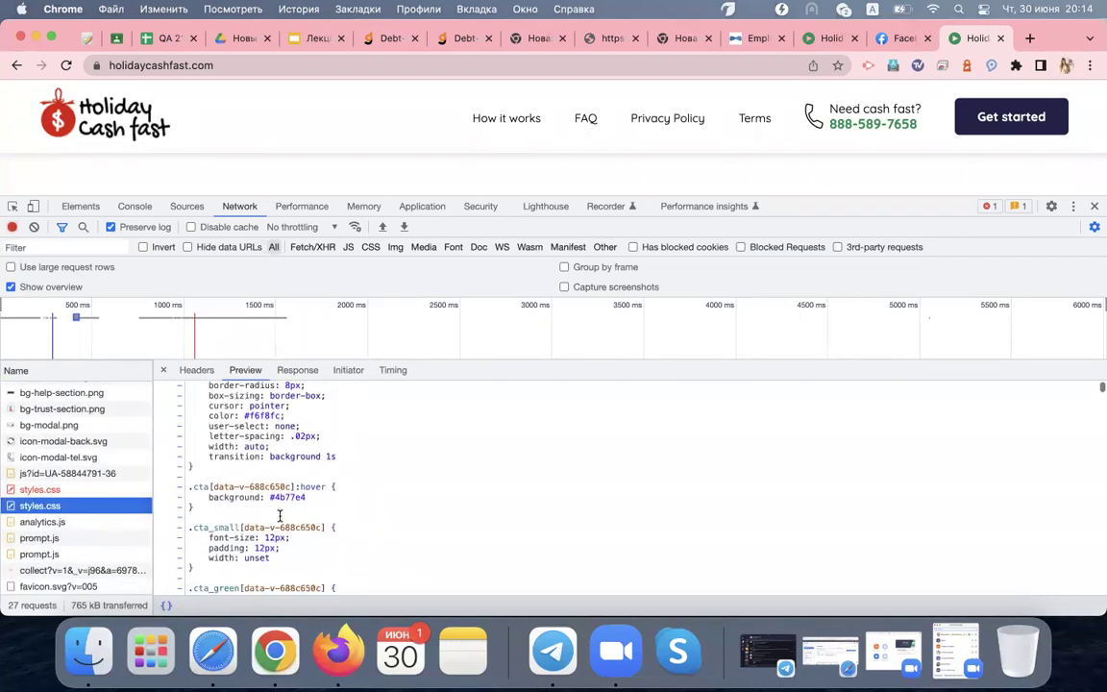
scroll(280, 516, "down", 6)
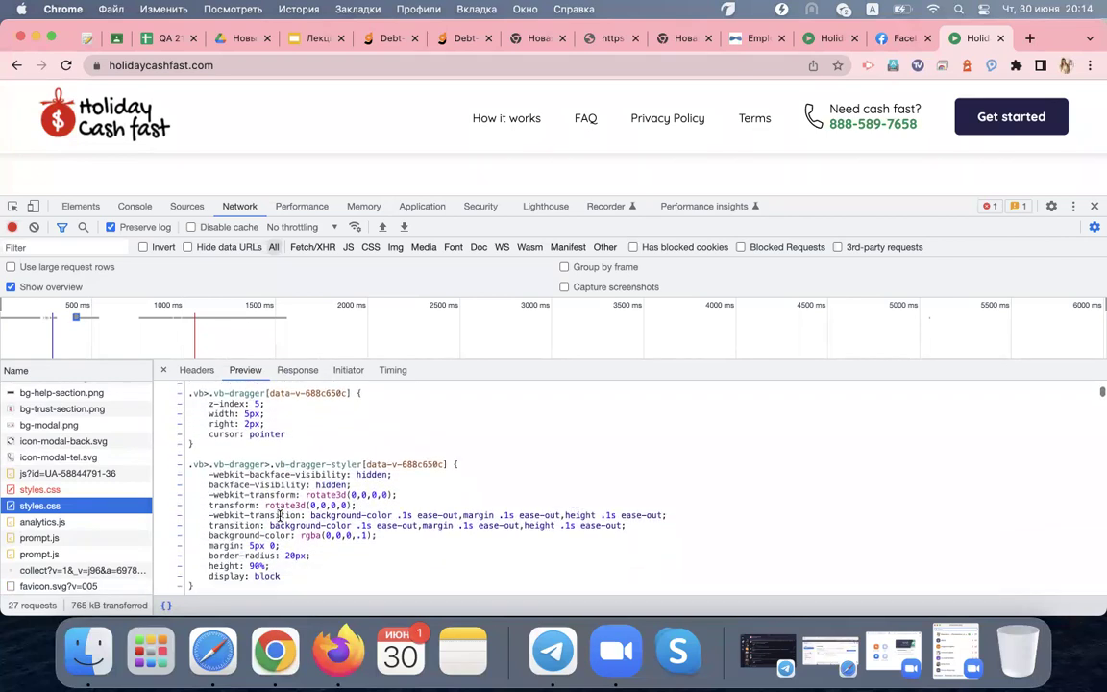
scroll(280, 516, "down", 8)
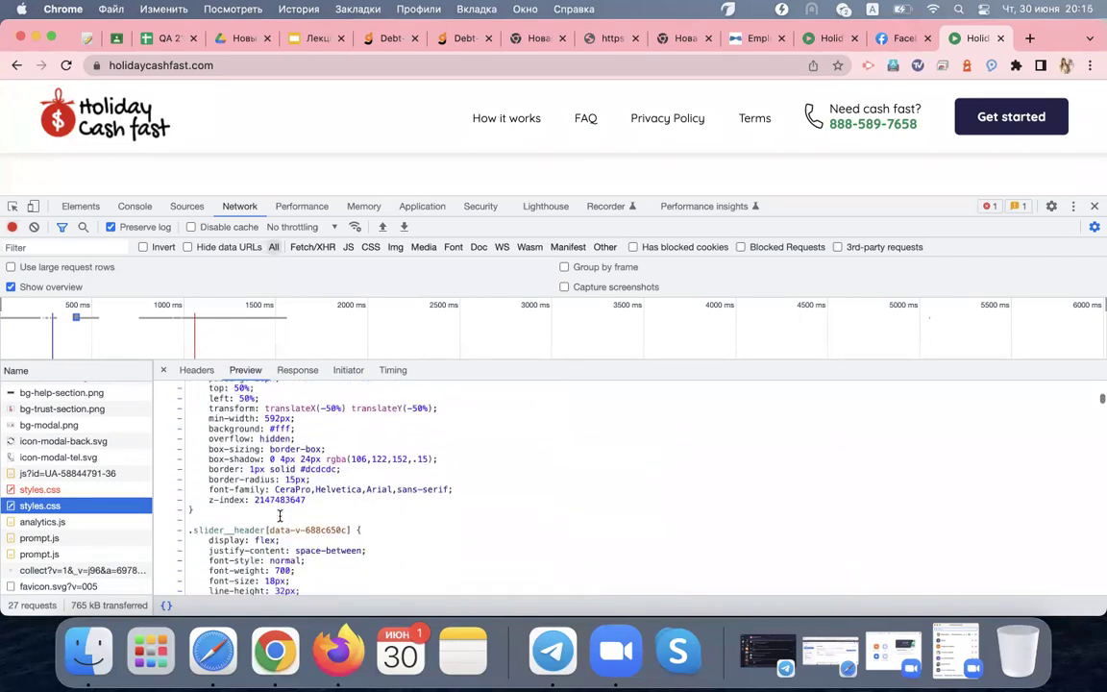
scroll(279, 516, "down", 2)
Compare the failed styles.css request with the successful 200 styles.css request in the full table
left_click(163, 369)
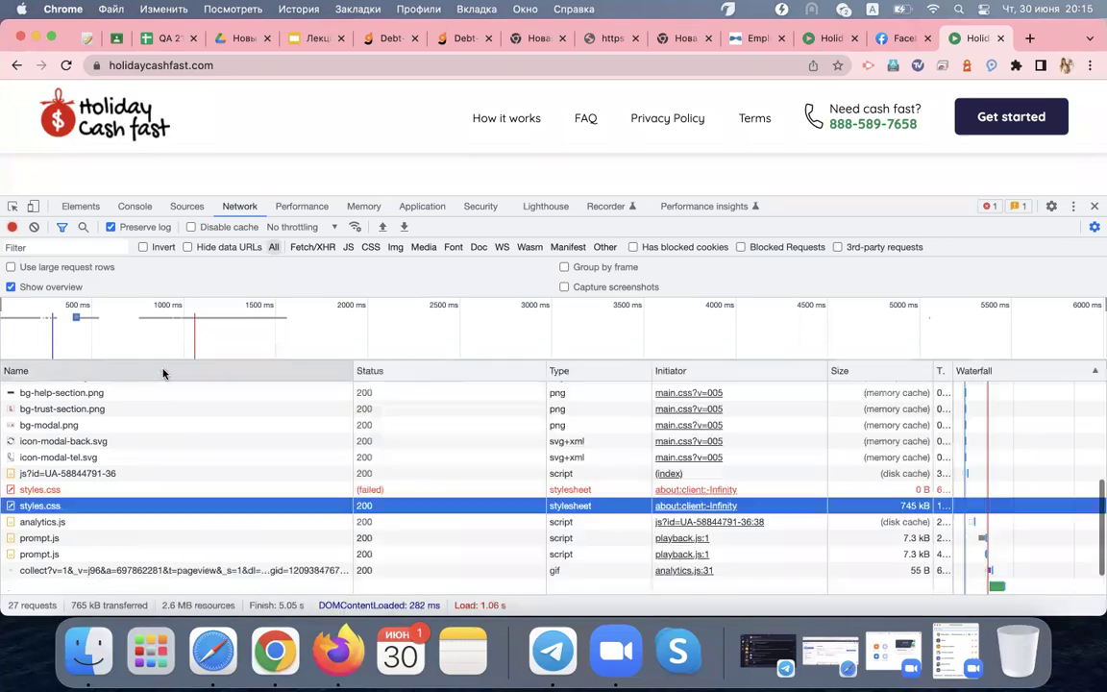
left_click(293, 491)
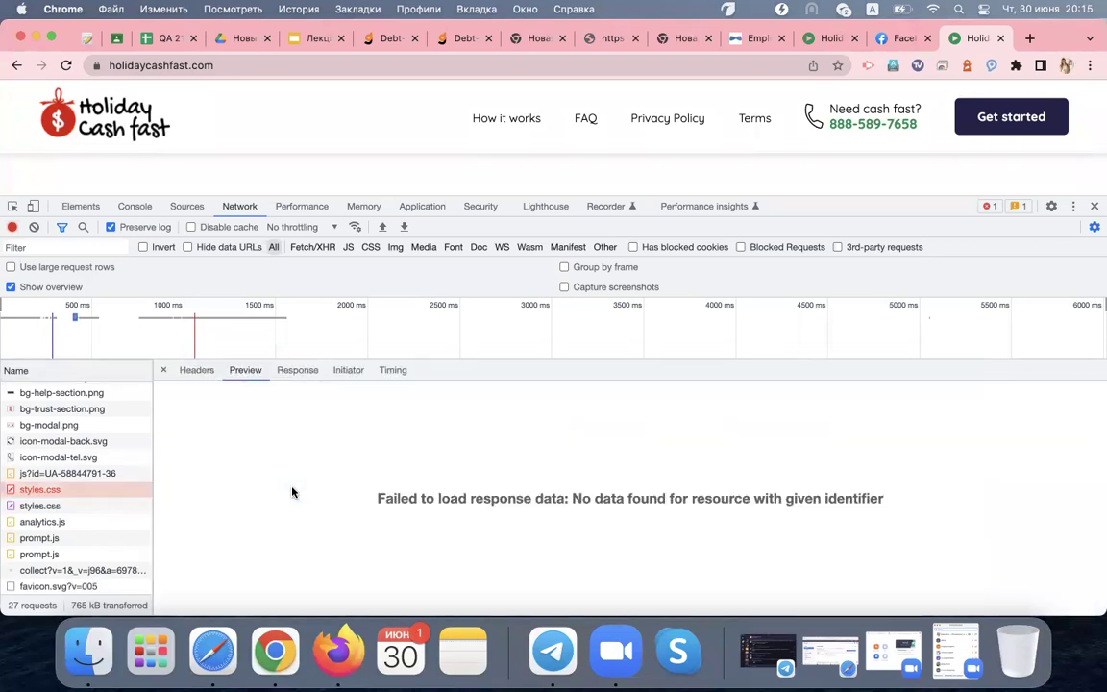
left_click(162, 369)
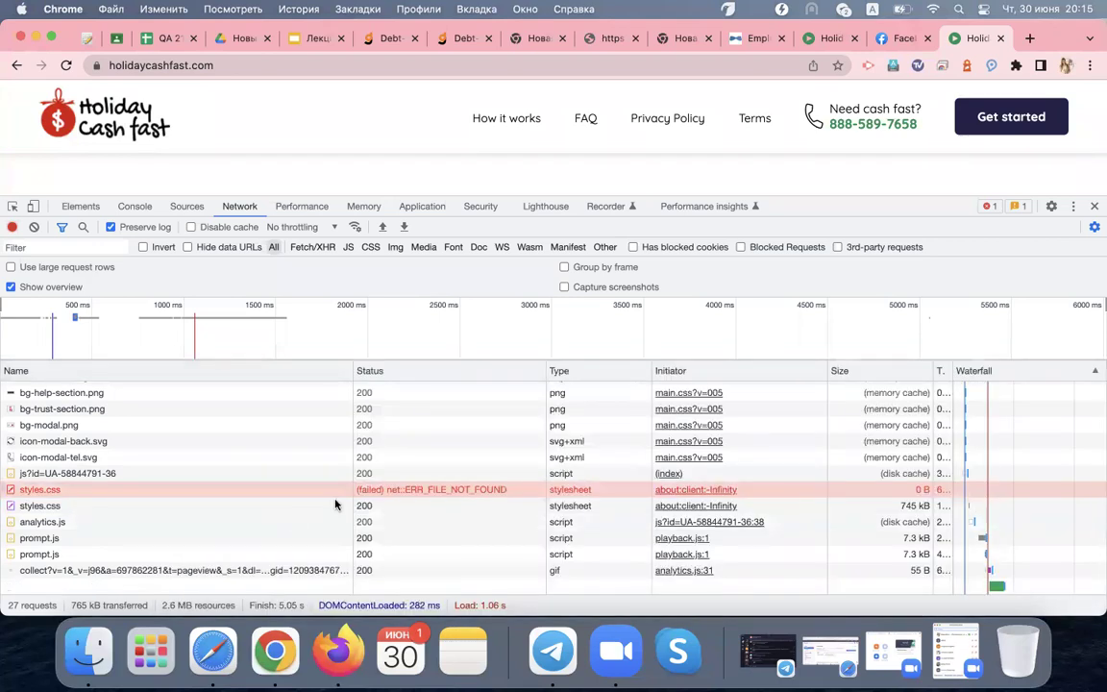
left_click(375, 506)
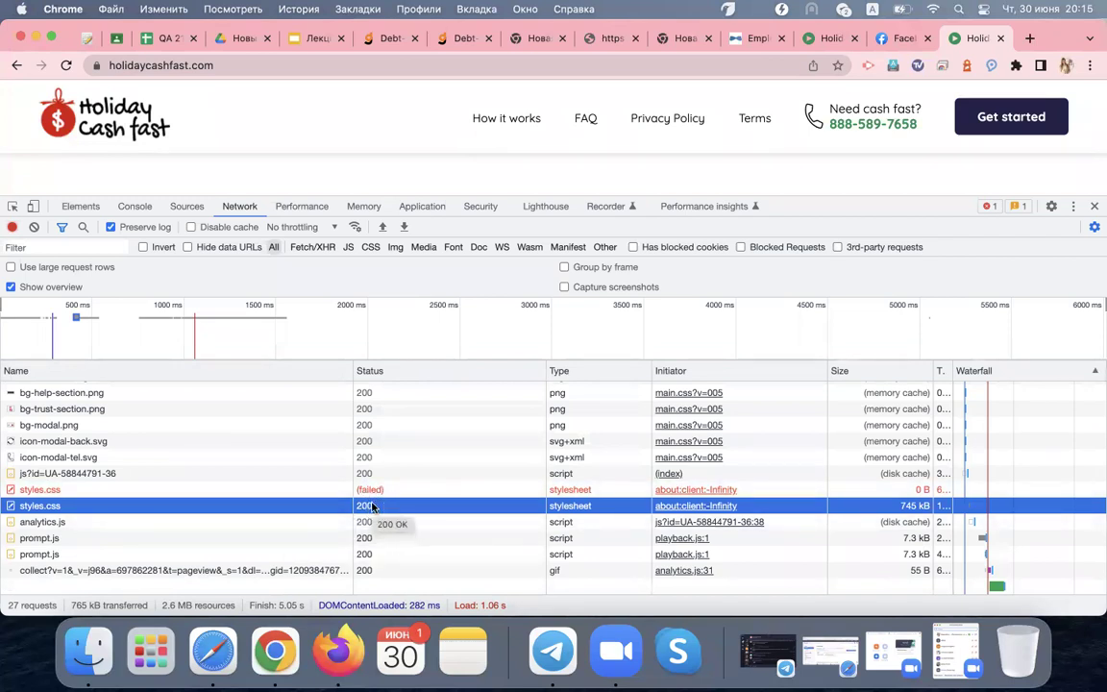
scroll(438, 143, "up", 3)
scroll(439, 143, "down", 3)
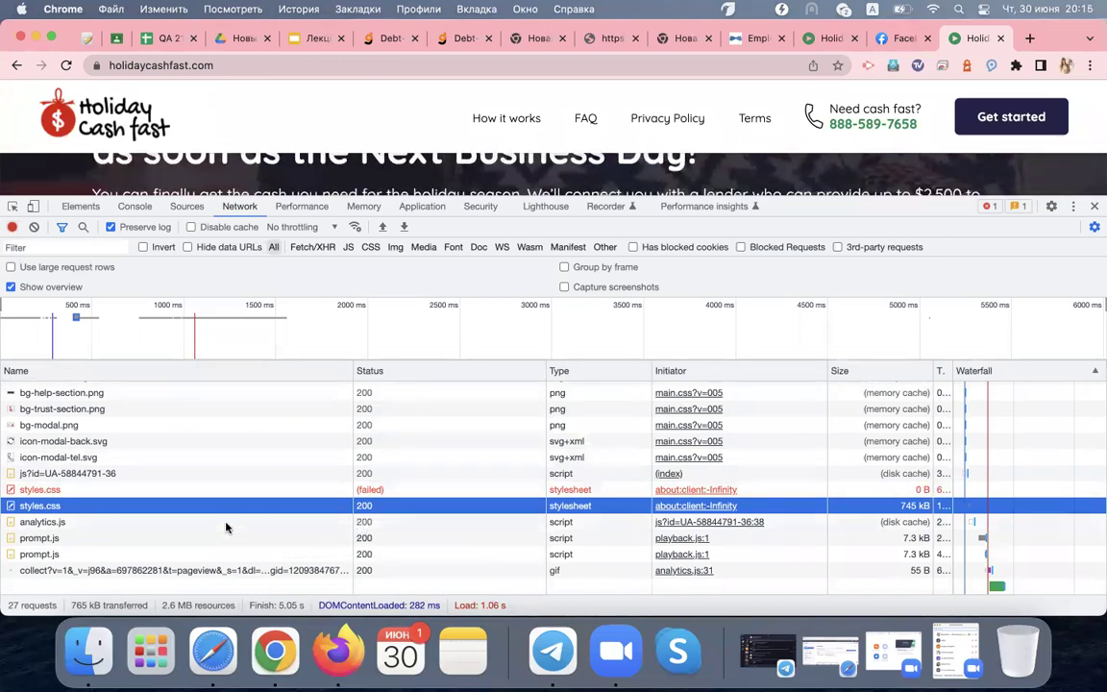
scroll(226, 527, "down", 1)
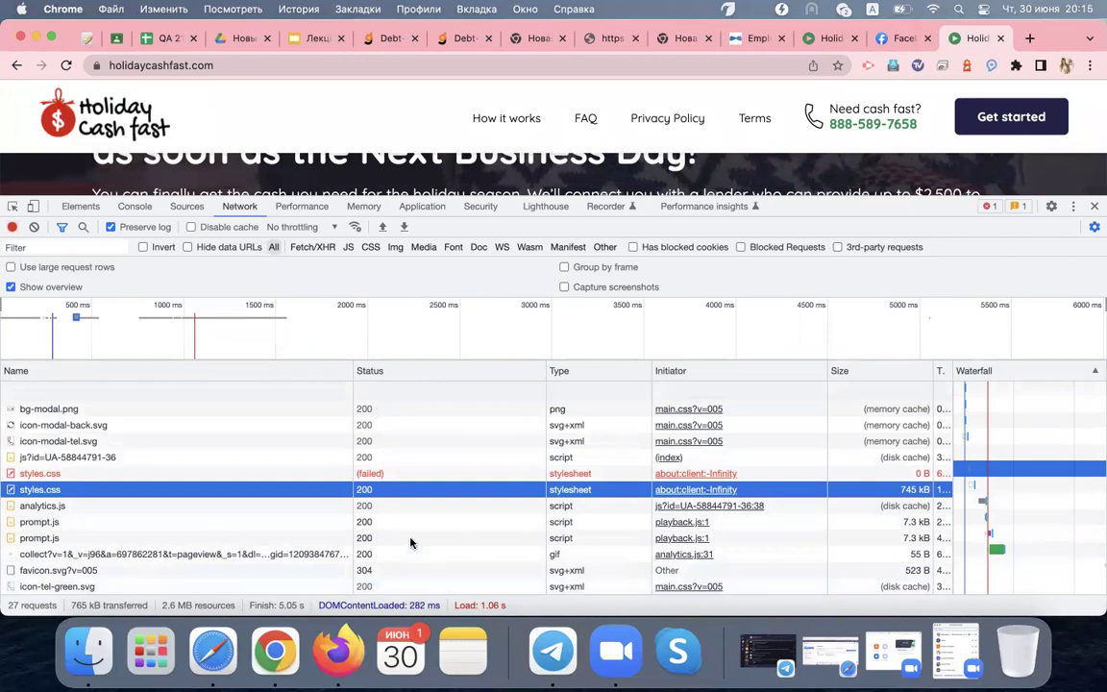
scroll(410, 546, "up", 5)
scroll(432, 423, "down", 2)
scroll(431, 421, "down", 5)
Check the favicon.svg?v=005 request headers and select its 304 status code
left_click(166, 573)
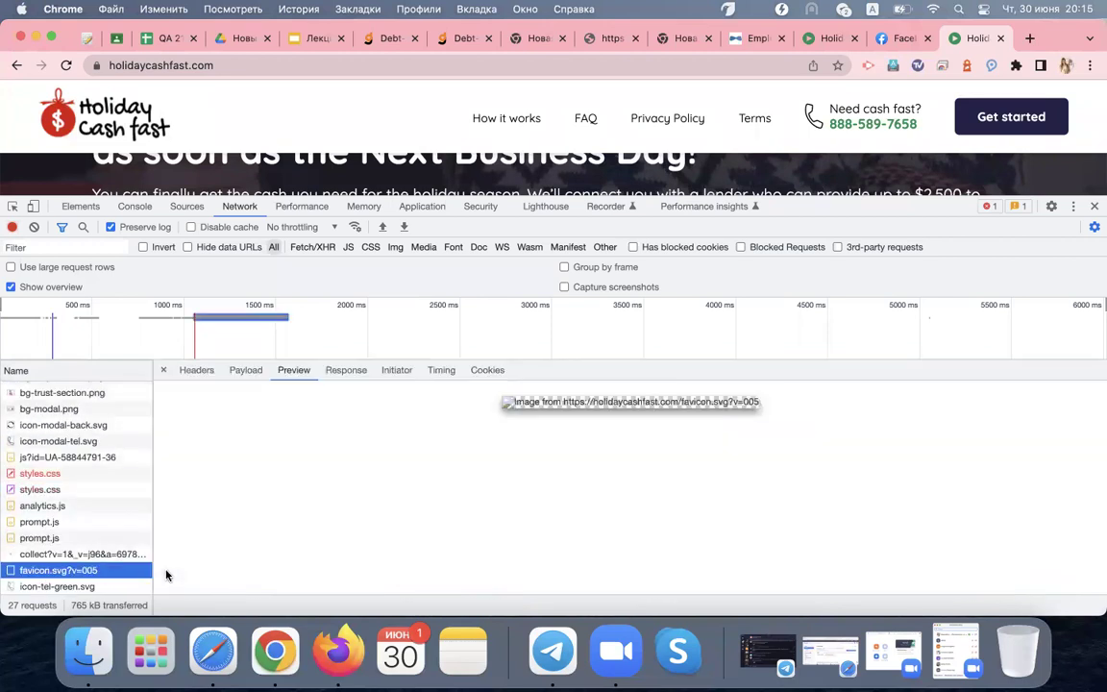
left_click(202, 371)
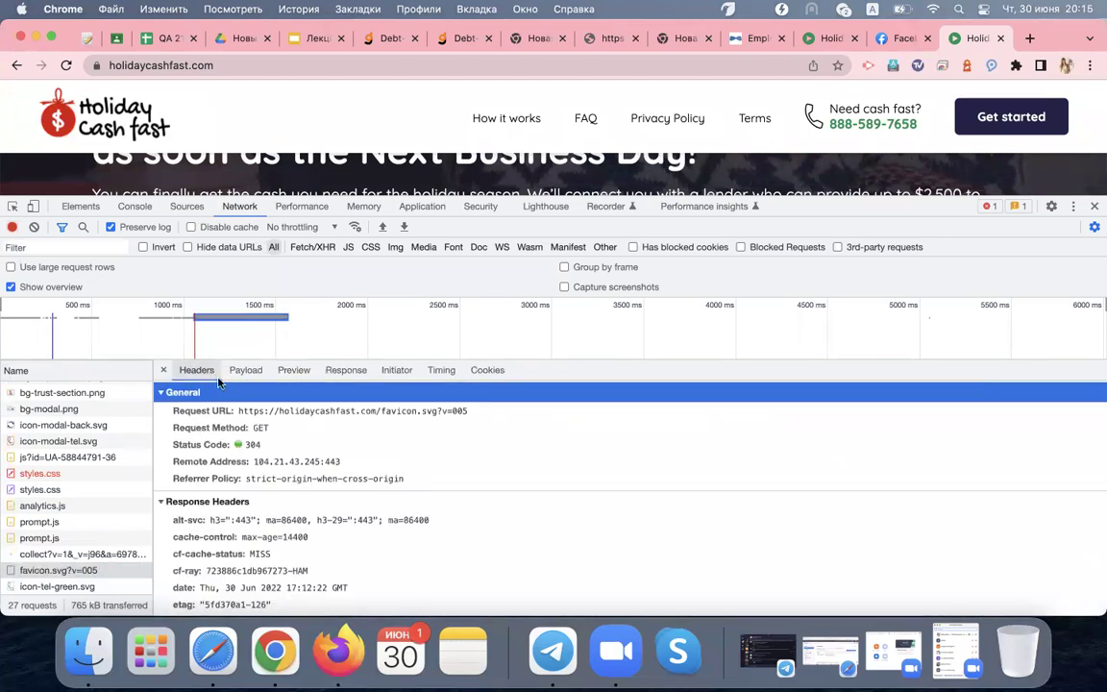
double_click(252, 445)
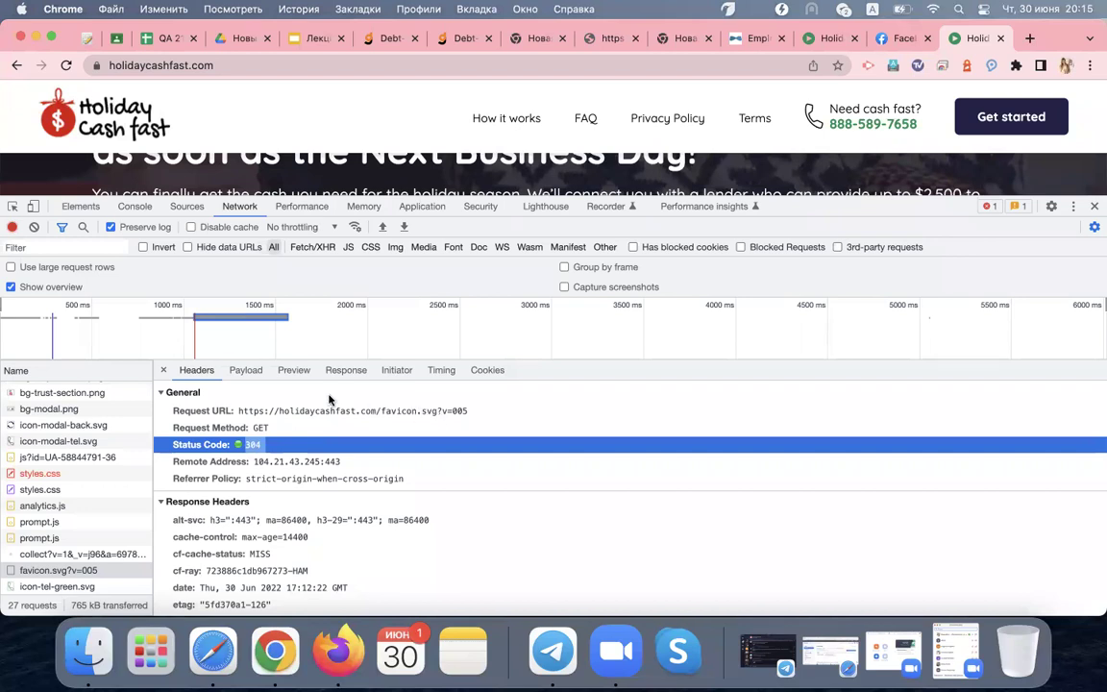
Inspect the icon-tel-green.svg request, resize the DevTools dock, and return to the full request table
left_click(103, 589)
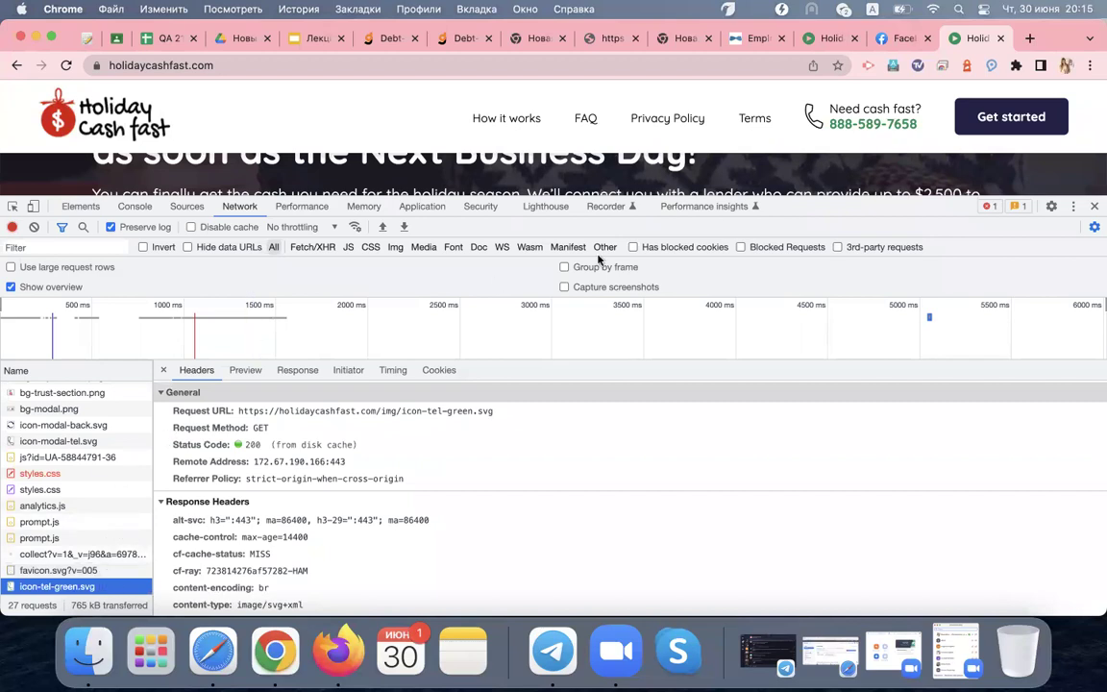
left_click_drag(742, 197, 773, 468)
scroll(791, 321, "up", 15)
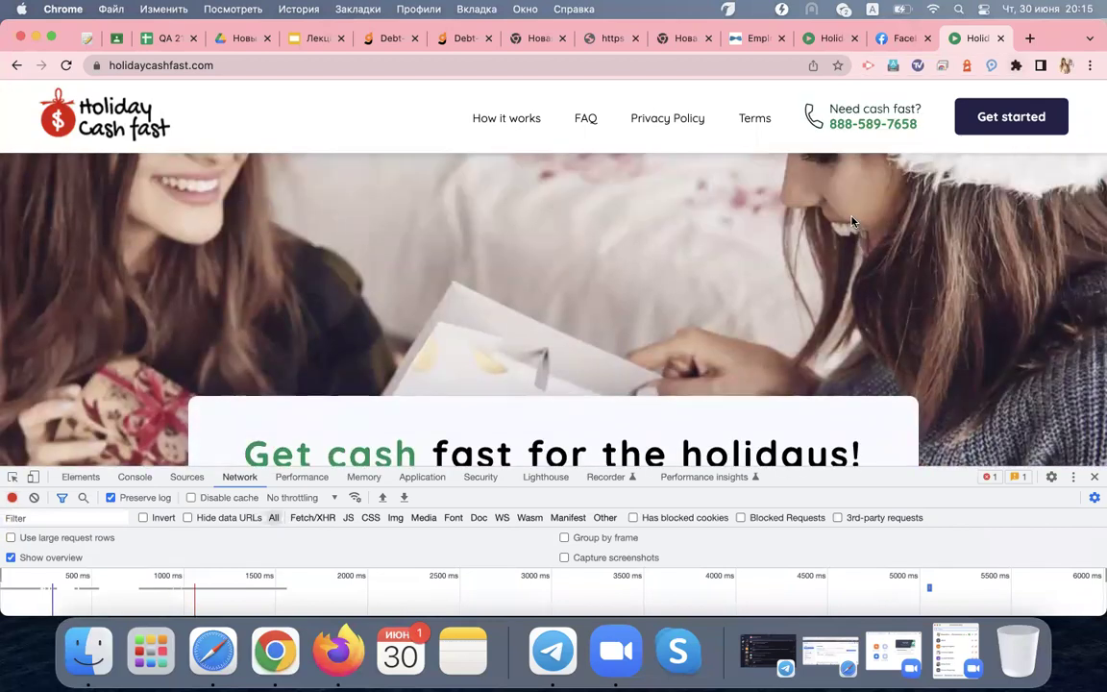
scroll(852, 221, "down", 1)
scroll(851, 221, "down", 5)
left_click_drag(759, 468, 846, 236)
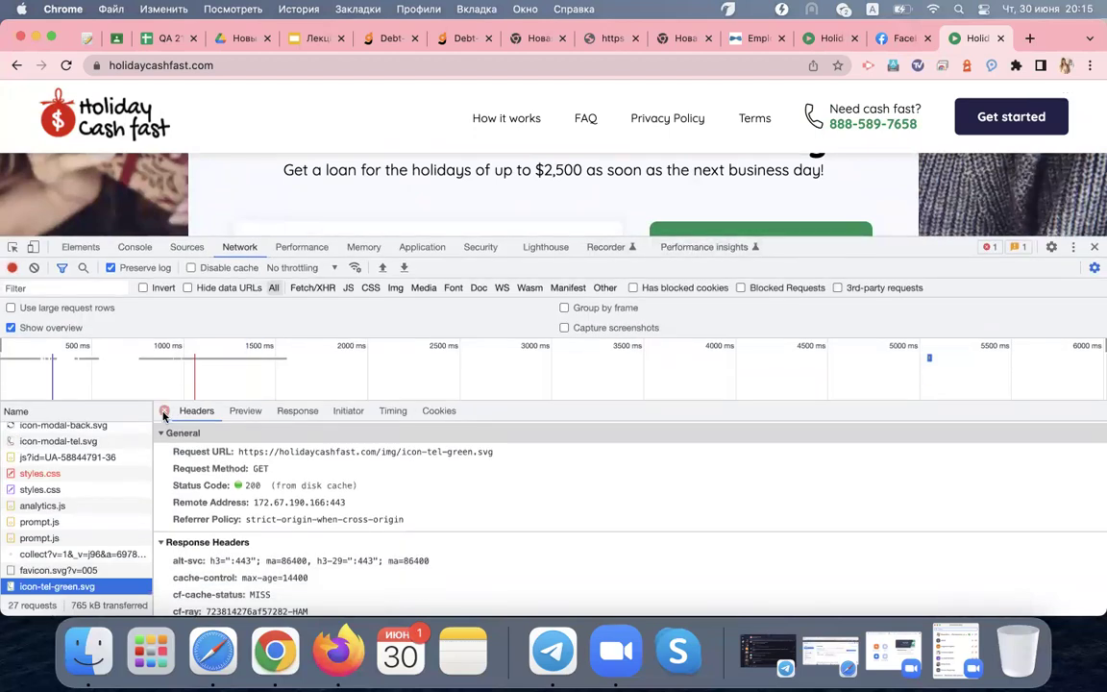
left_click(162, 412)
scroll(99, 479, "up", 10)
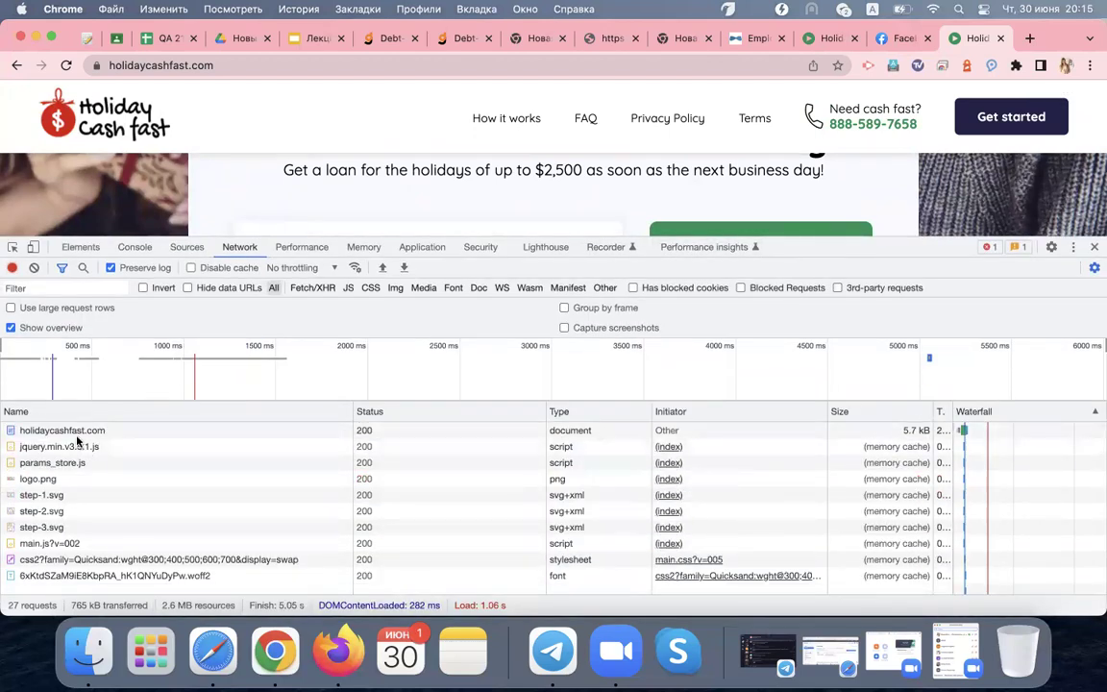
Clear the log, load the FAQ page, and check faq.php's Request URL, method and 200 status
left_click(35, 268)
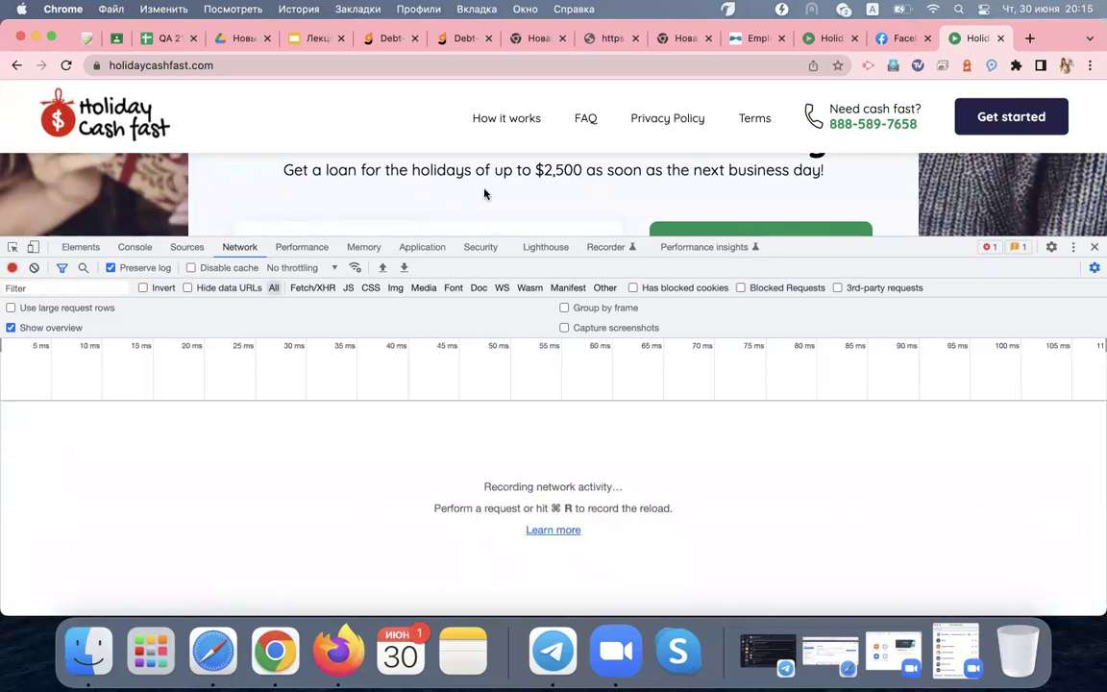
left_click(586, 121)
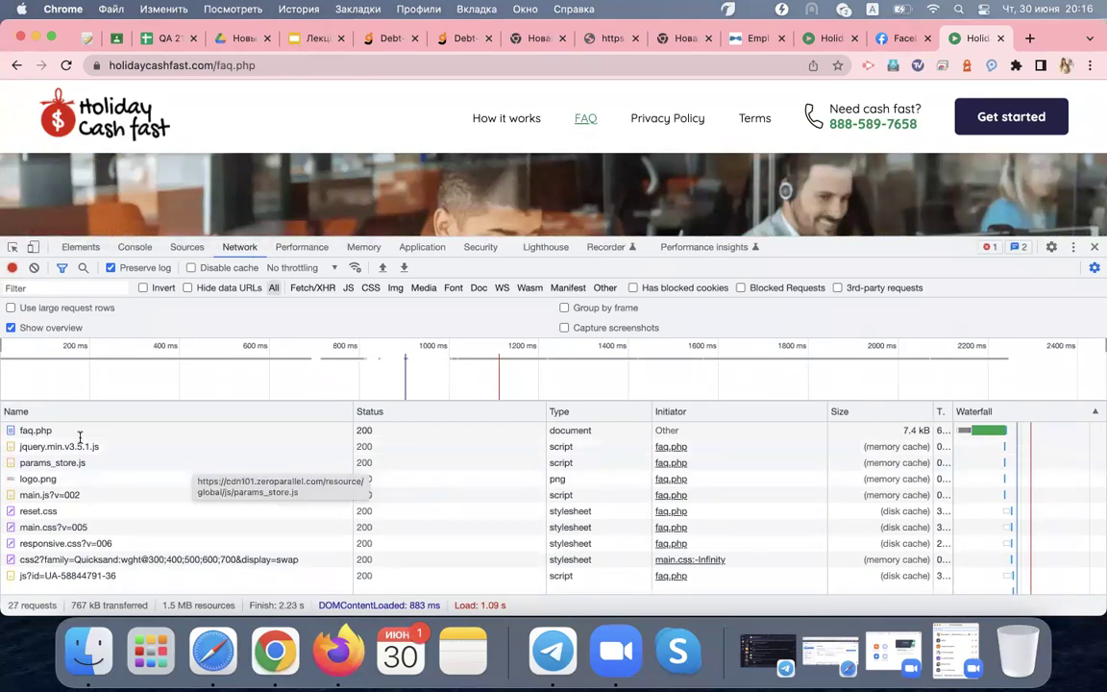
left_click(36, 431)
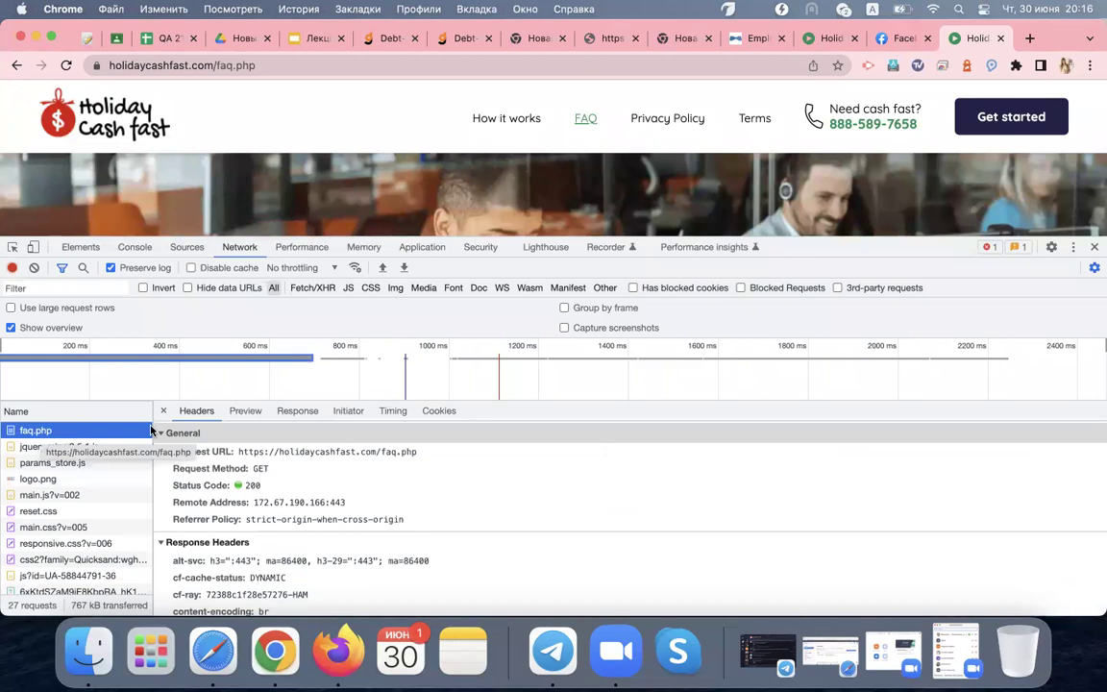
left_click(430, 456)
left_click_drag(430, 457, 360, 453)
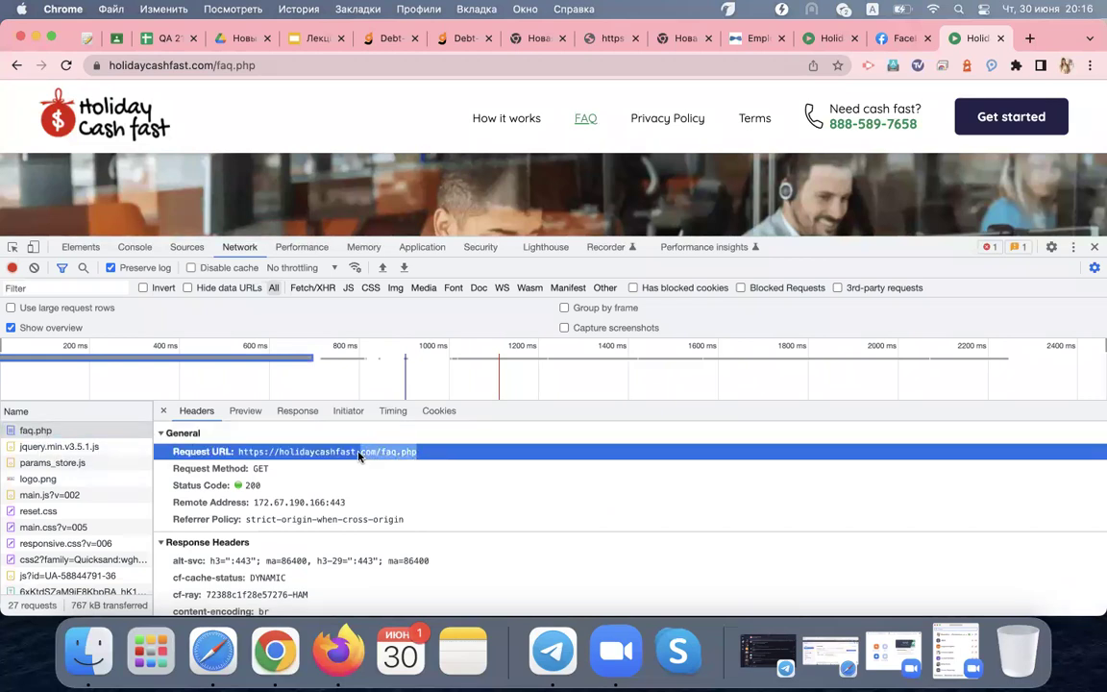
left_click(269, 471)
double_click(253, 487)
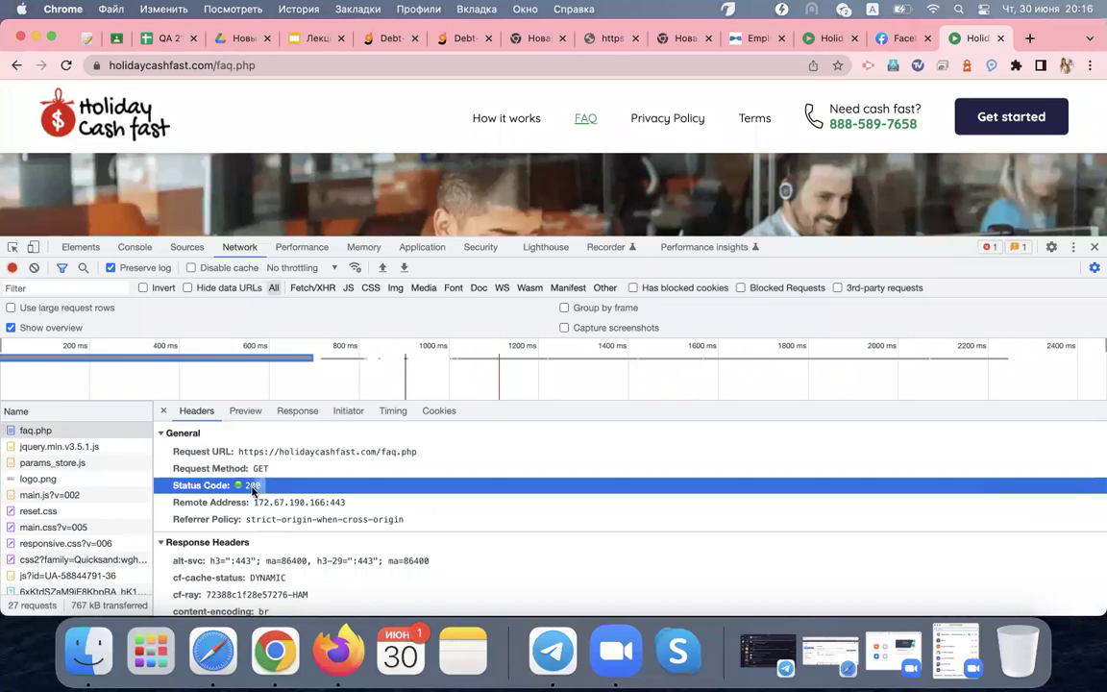
View faq.php's HTML response and preview, then preview logo.png, params_store.js, jQuery and the Quicksand font
left_click(297, 411)
scroll(398, 510, "down", 6)
scroll(398, 509, "down", 10)
left_click(246, 410)
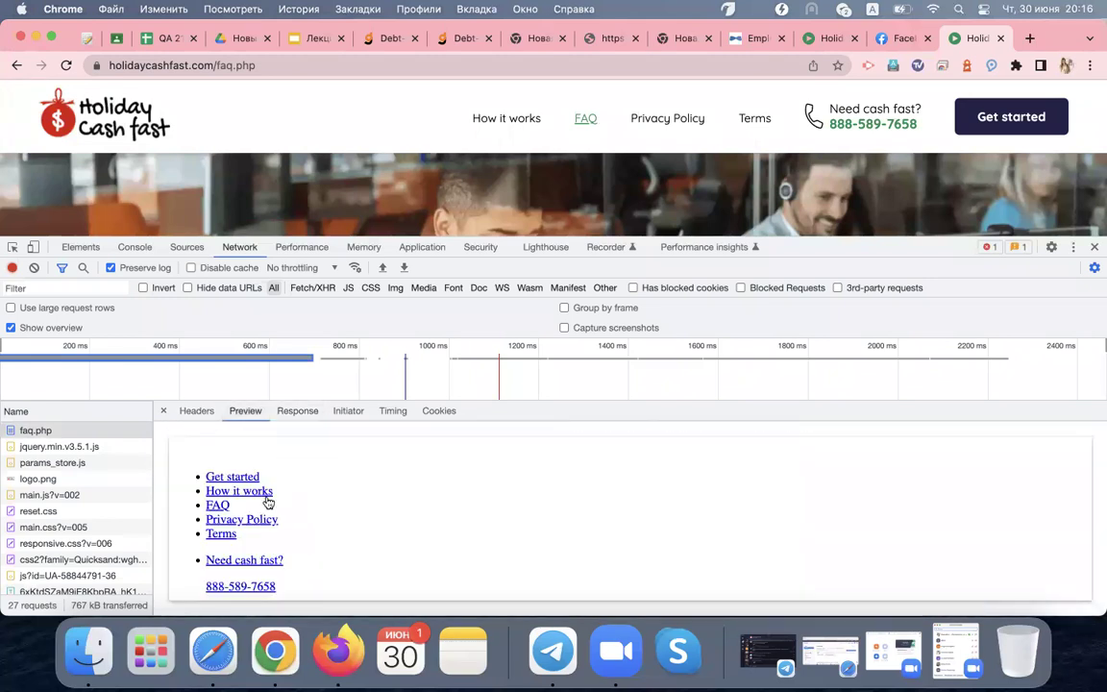
left_click(84, 476)
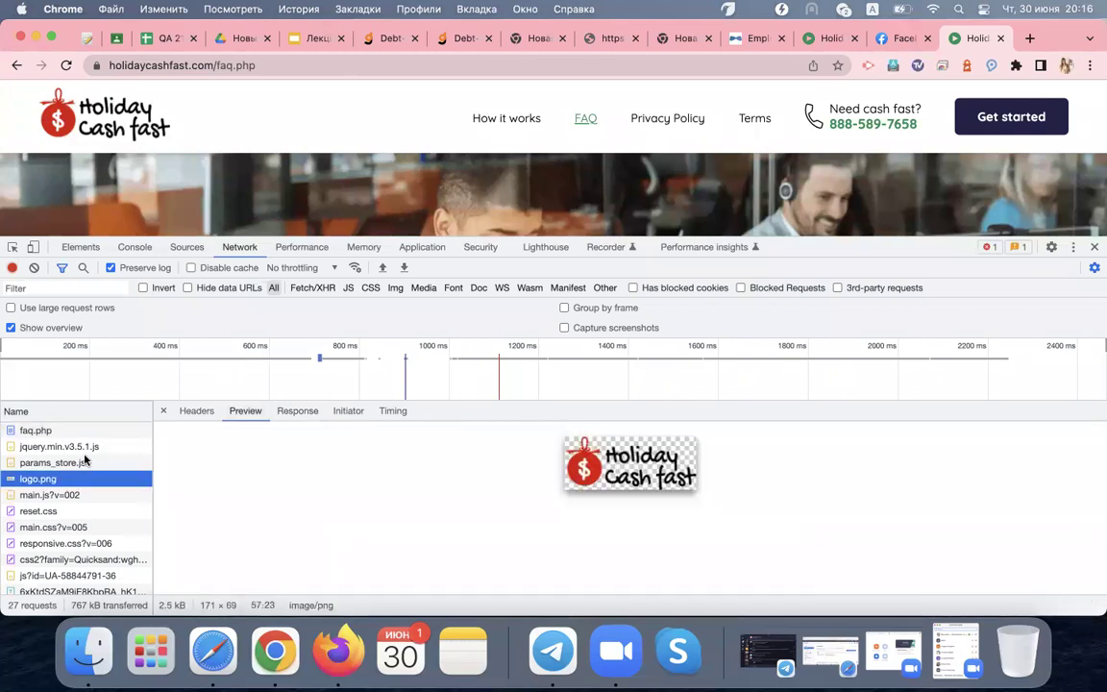
left_click(83, 462)
left_click(88, 447)
left_click(64, 561)
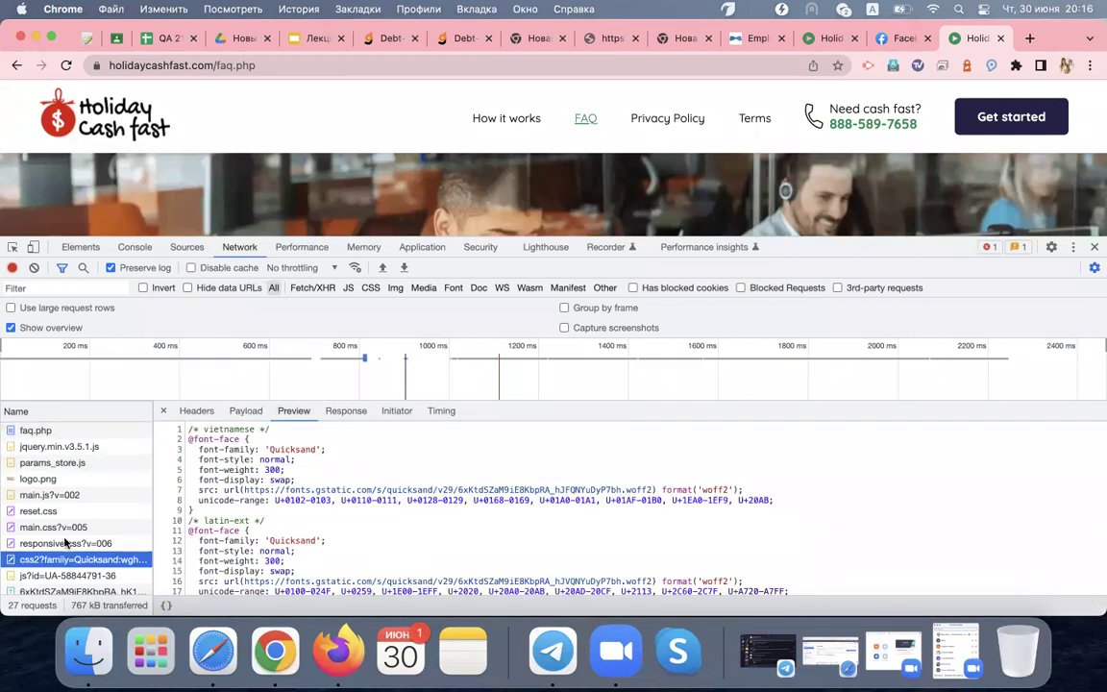
Preview bg-head-faq.png, the woff2 font and icon-tel-black.svg, then switch to the Title Page Generator tab
key("Up")
scroll(61, 490, "down", 2)
left_click(63, 528)
left_click(63, 500)
left_click(64, 533)
left_click(71, 517)
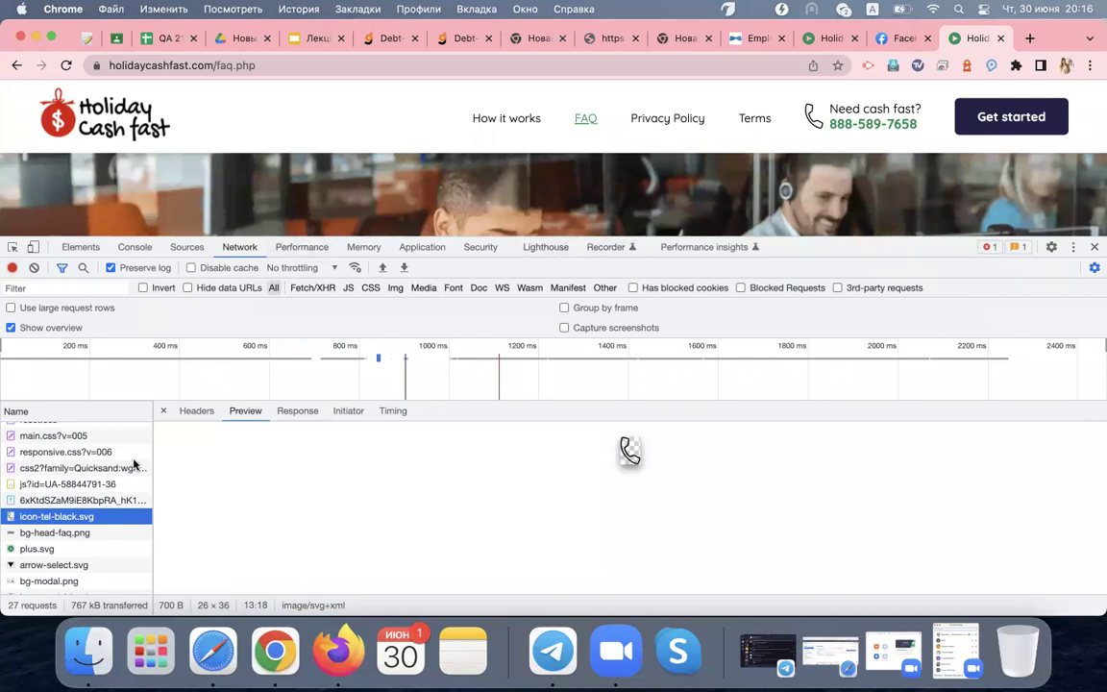
left_click_drag(155, 467, 598, 454)
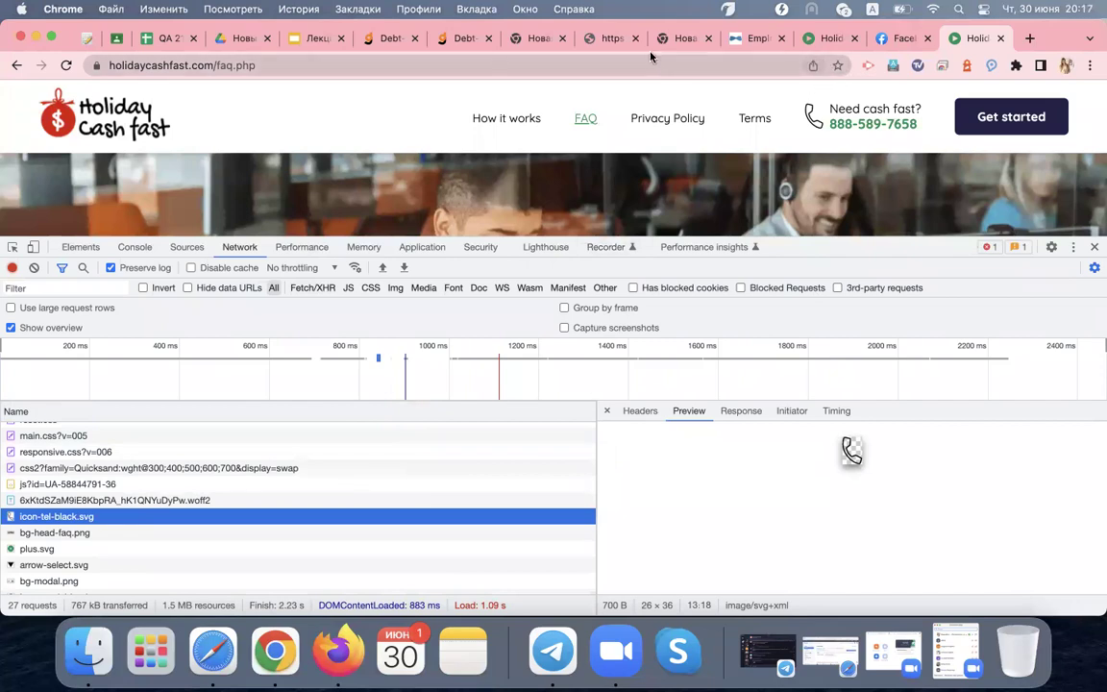
left_click(597, 38)
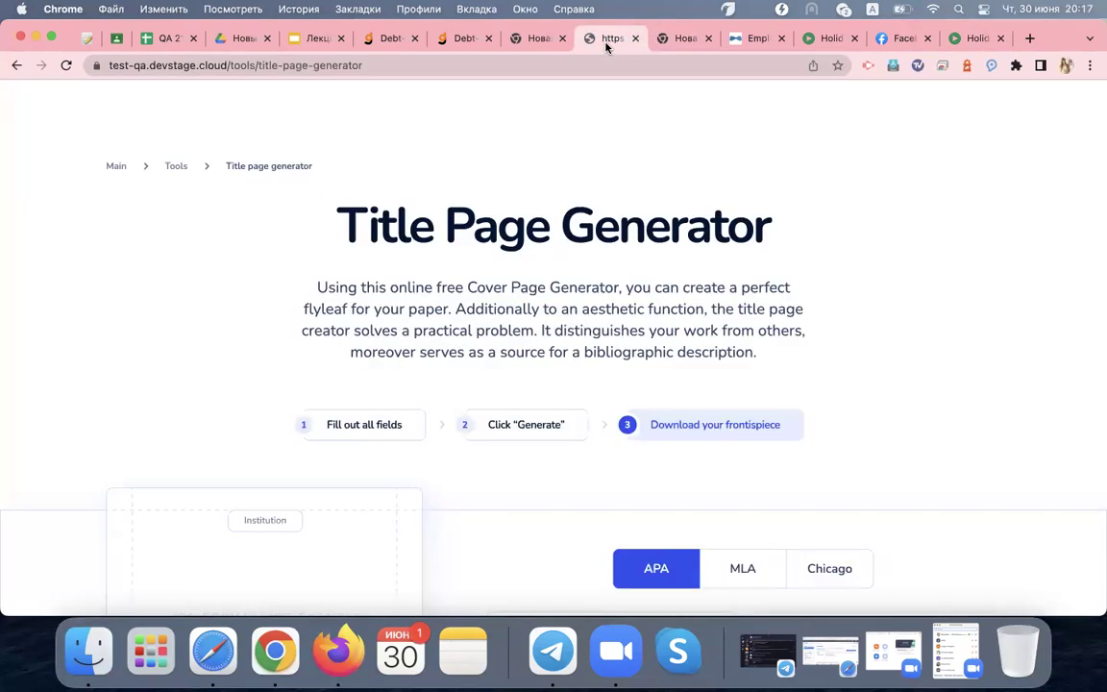
Bring up Save As on the test-qa.devstage.cloud Title Page Generator page, then cancel it
right_click(722, 153)
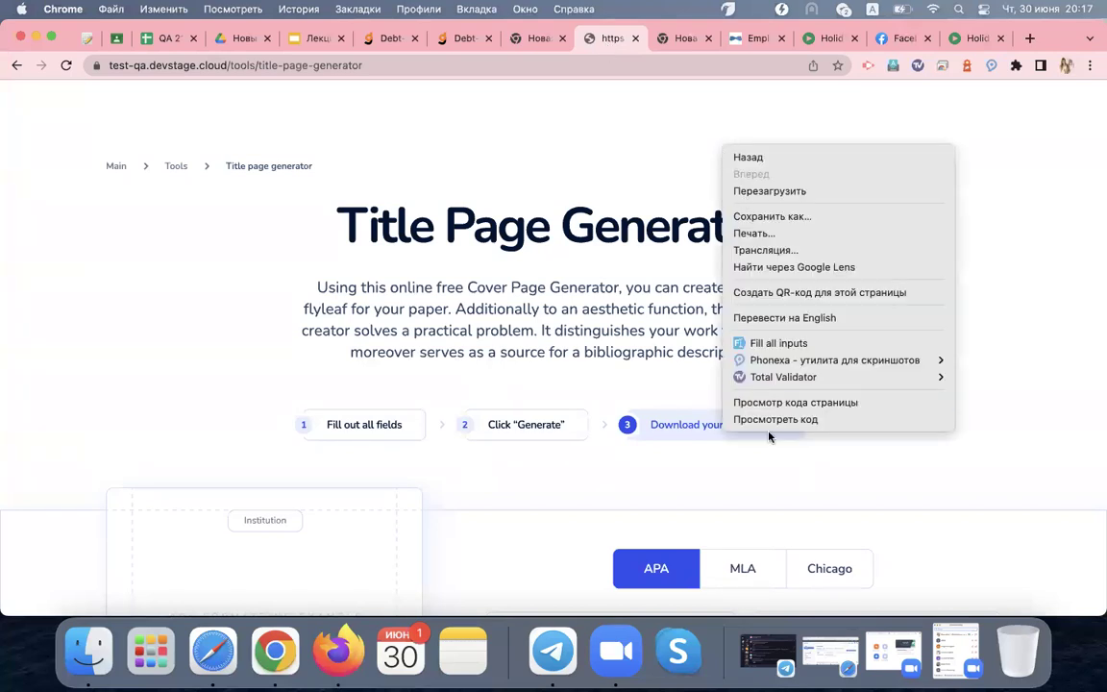
left_click(805, 216)
left_click(575, 384)
Scroll through the generator page down to the 'What Should I Do Now?' section
scroll(710, 349, "down", 10)
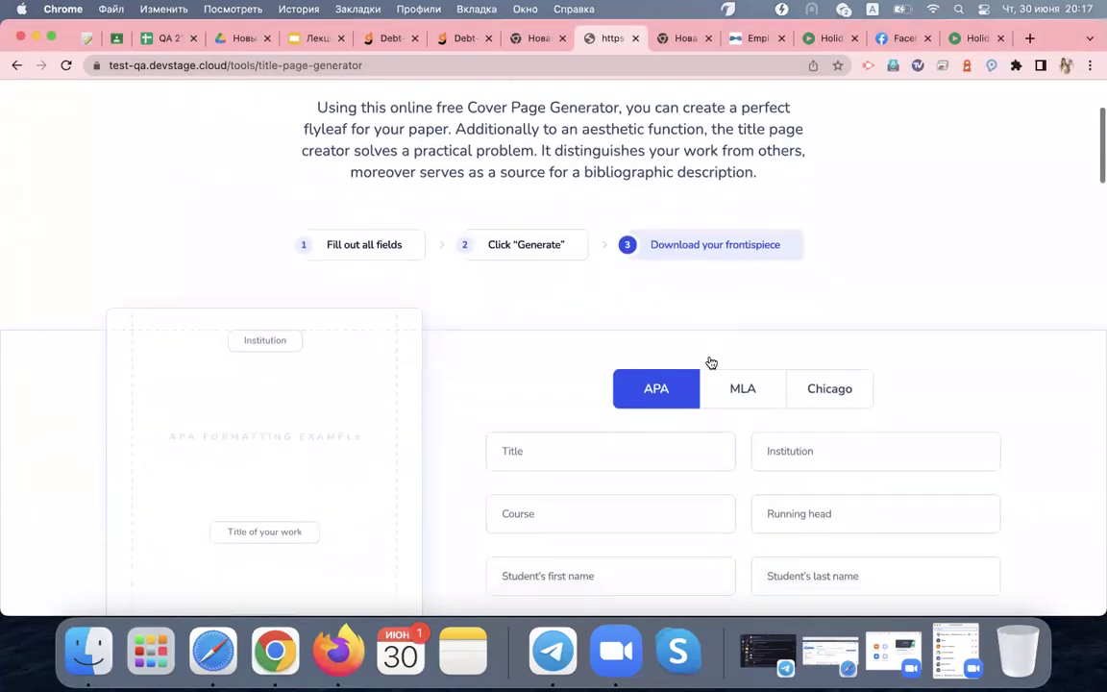
scroll(710, 355, "down", 1)
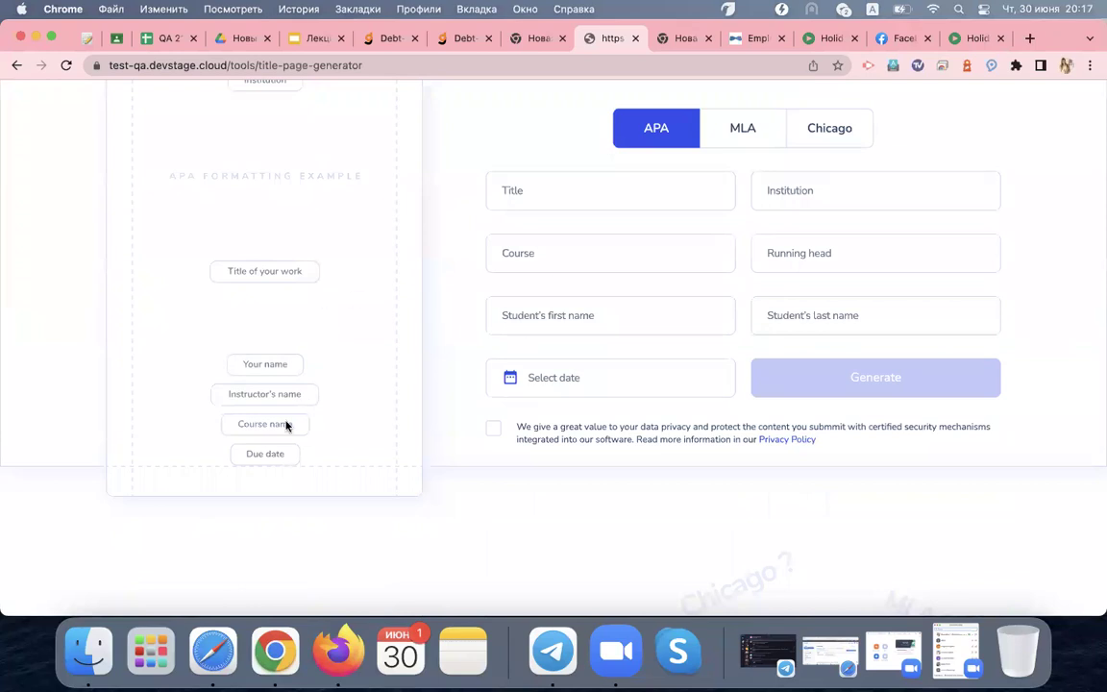
scroll(321, 339, "up", 1)
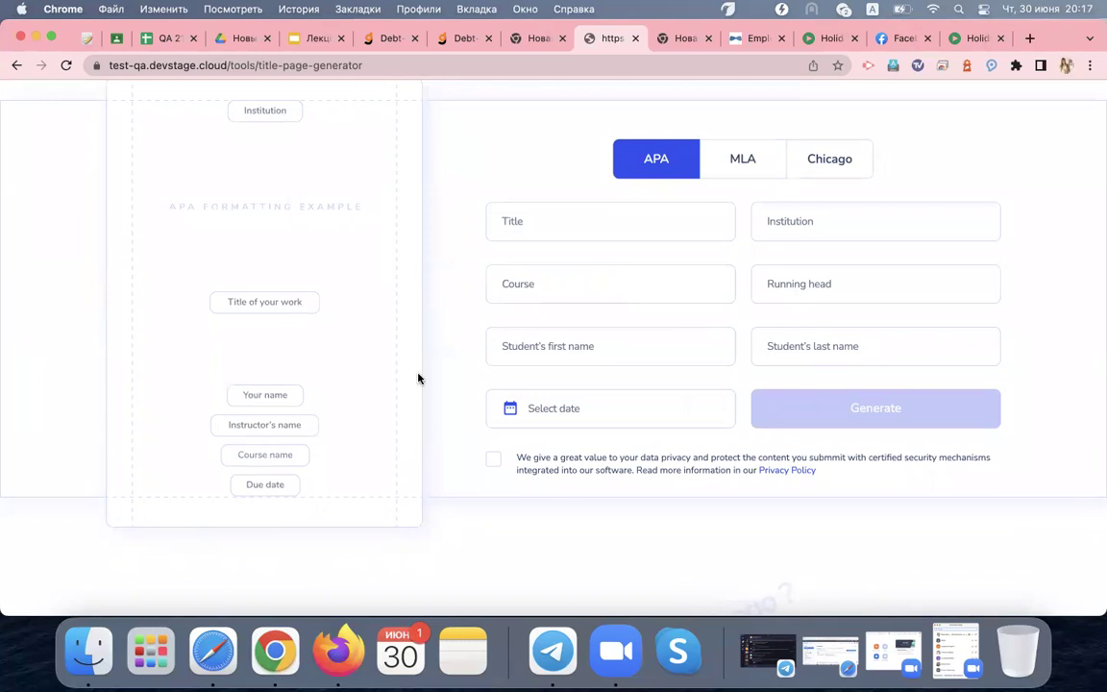
scroll(418, 378, "down", 5)
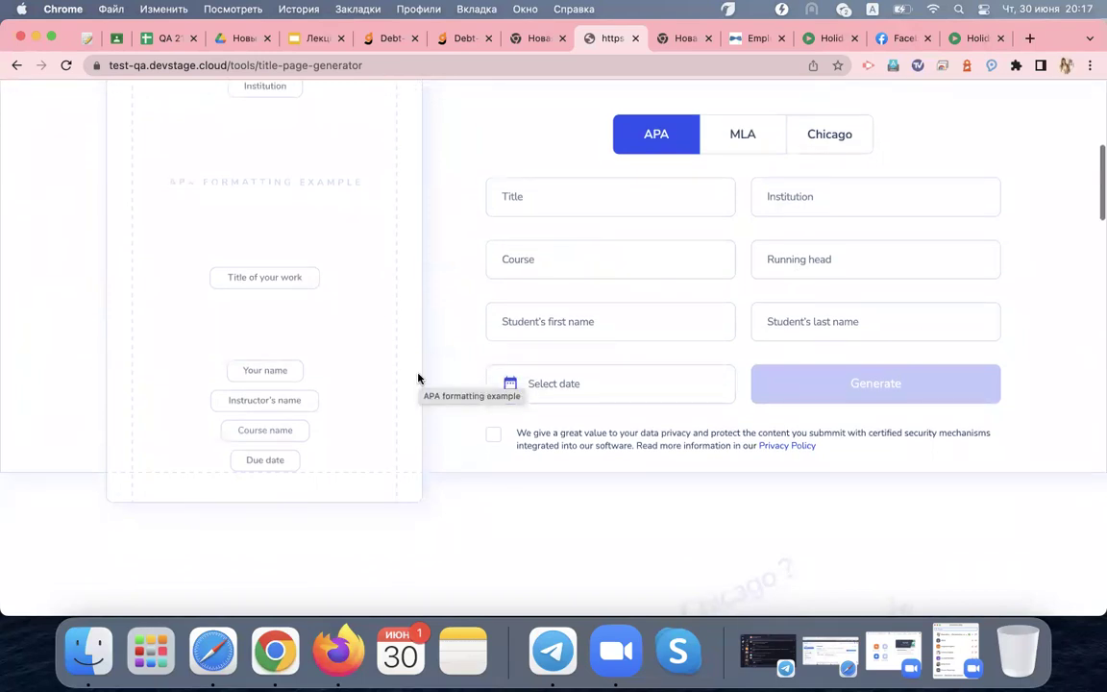
scroll(418, 377, "up", 5)
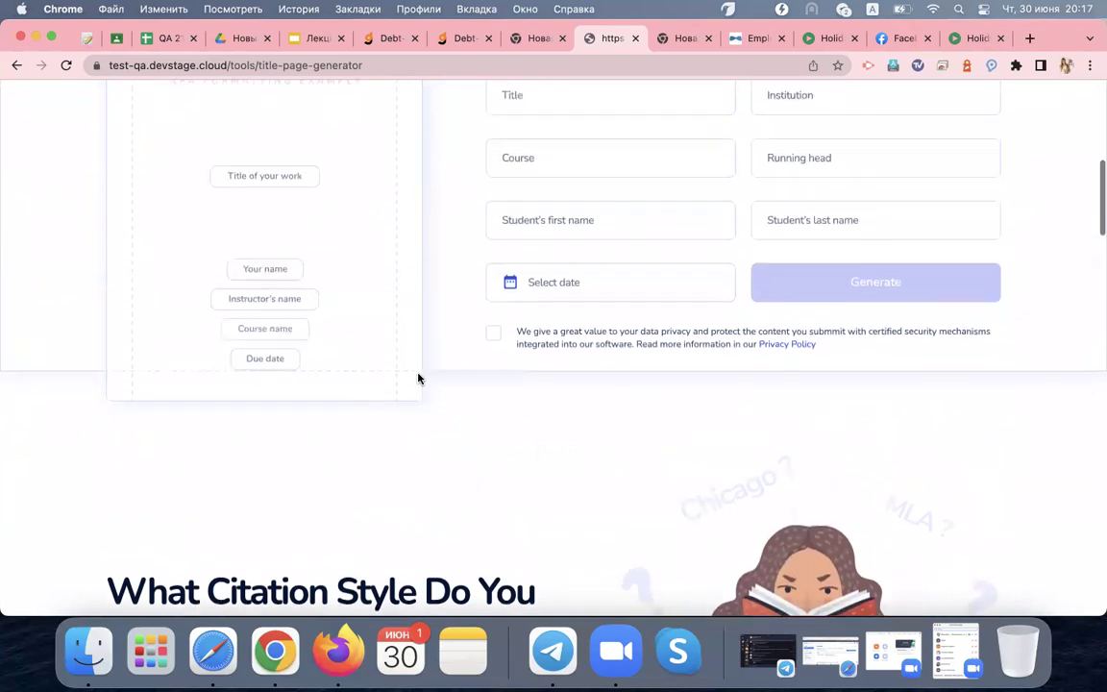
scroll(418, 378, "down", 6)
scroll(418, 378, "down", 5)
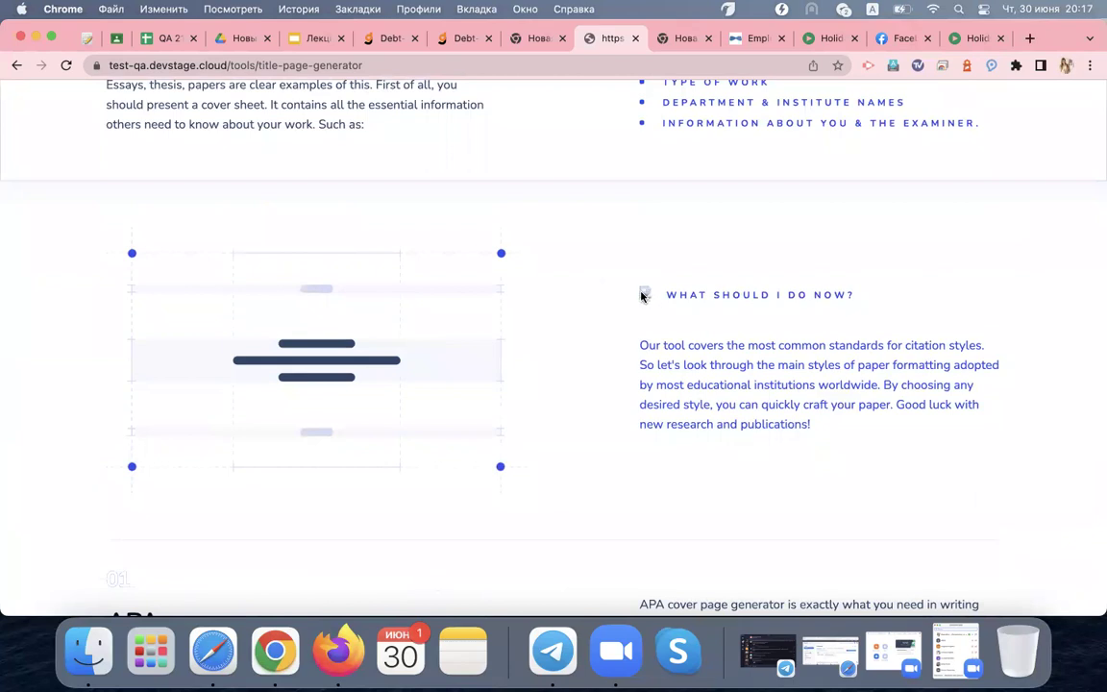
right_click(573, 222)
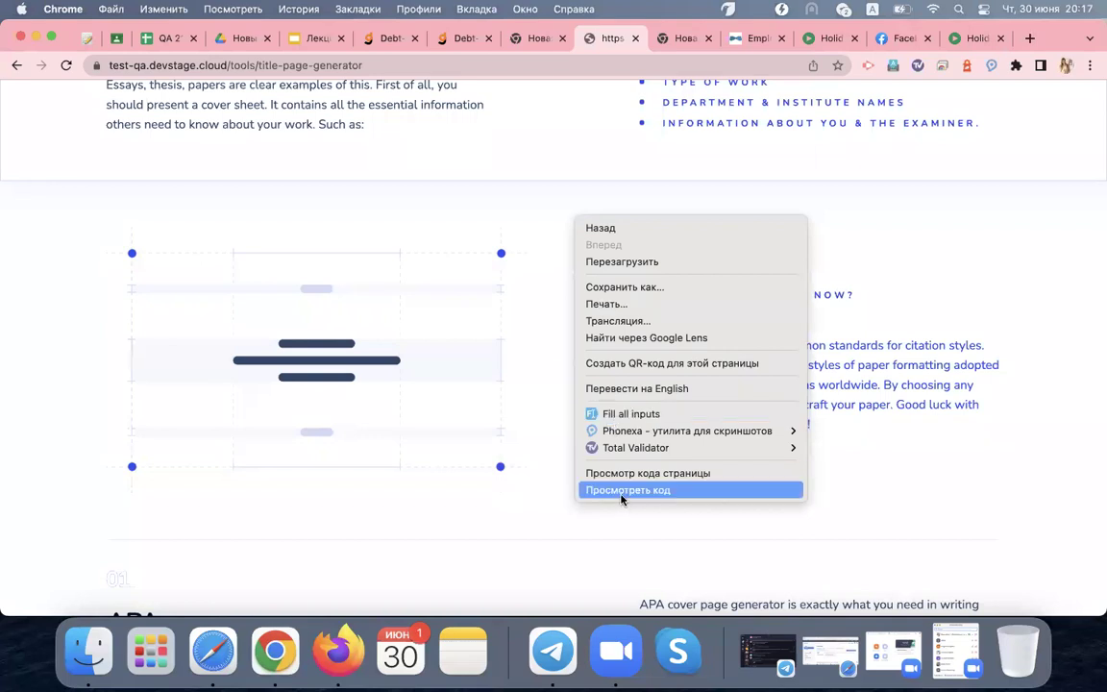
Inspect the page to open DevTools on the Network panel, dismissing the language notice
left_click(623, 491)
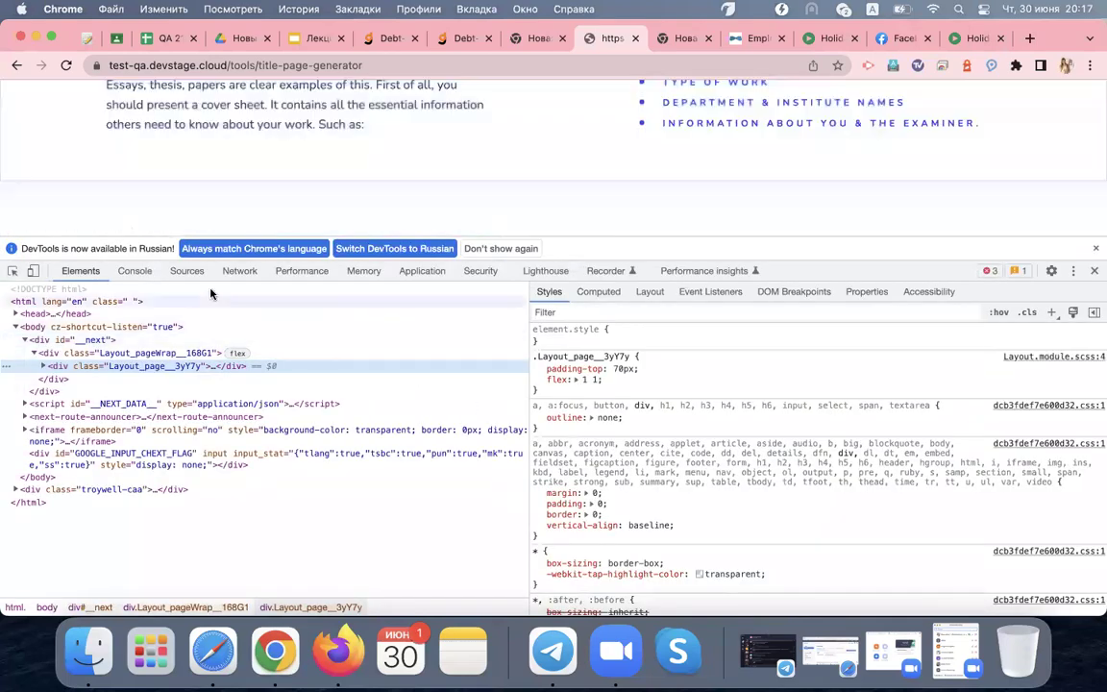
left_click(1096, 248)
left_click(251, 247)
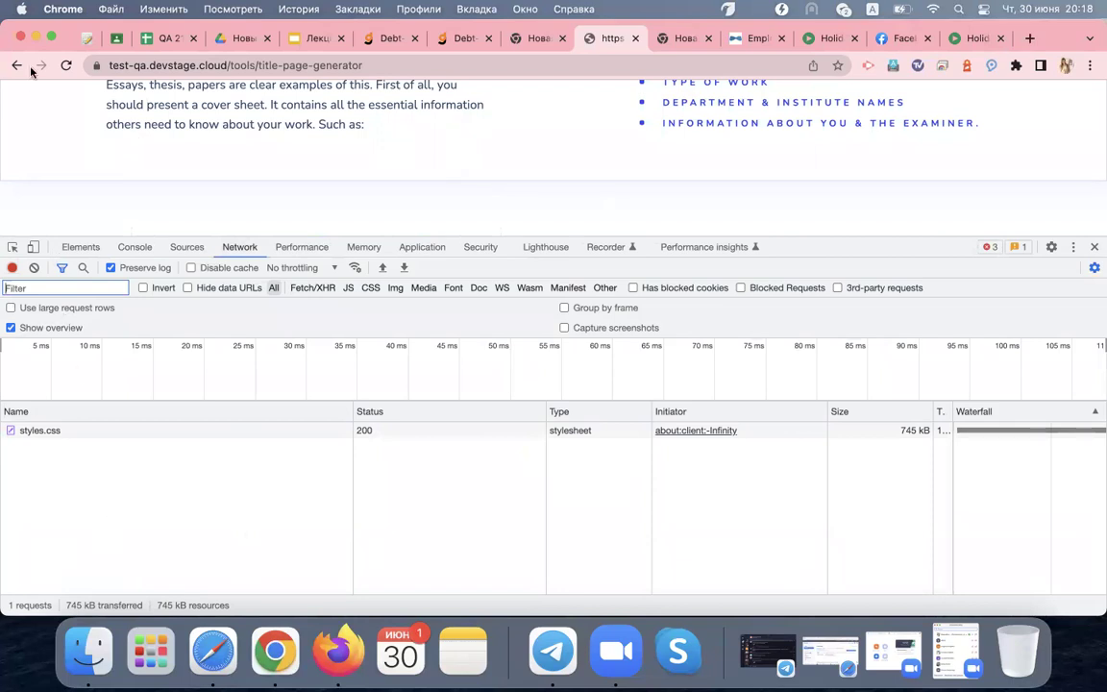
Reload the page and locate the red 404 light.svg entry among 27 requests
left_click(65, 65)
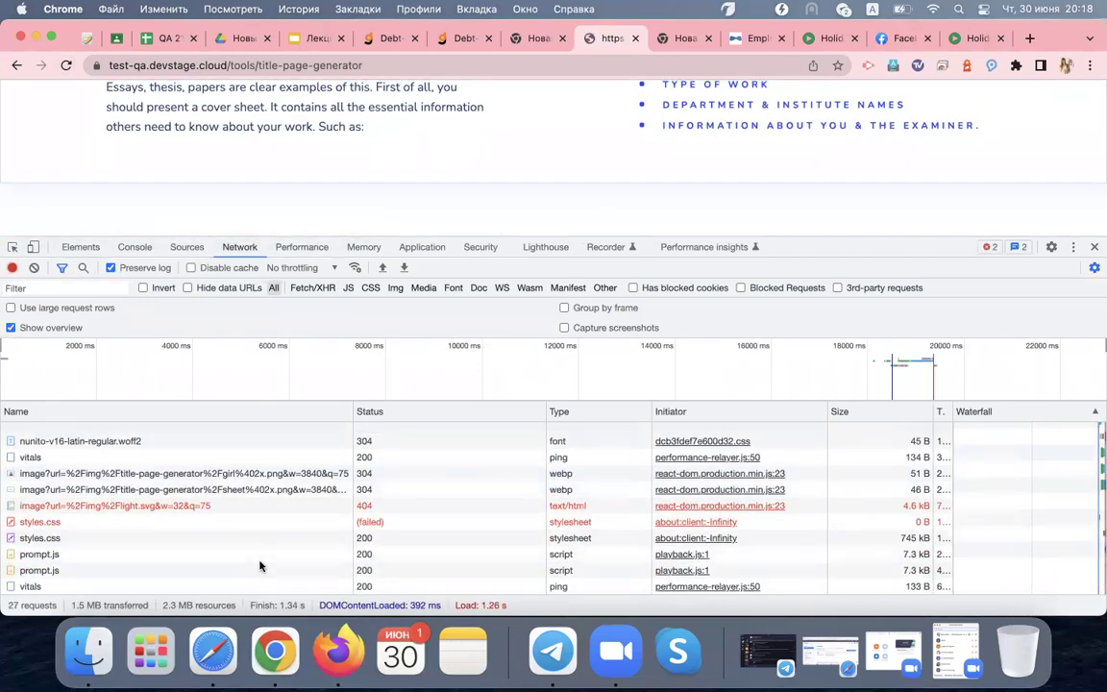
scroll(260, 566, "up", 5)
scroll(259, 566, "down", 2)
scroll(260, 566, "down", 5)
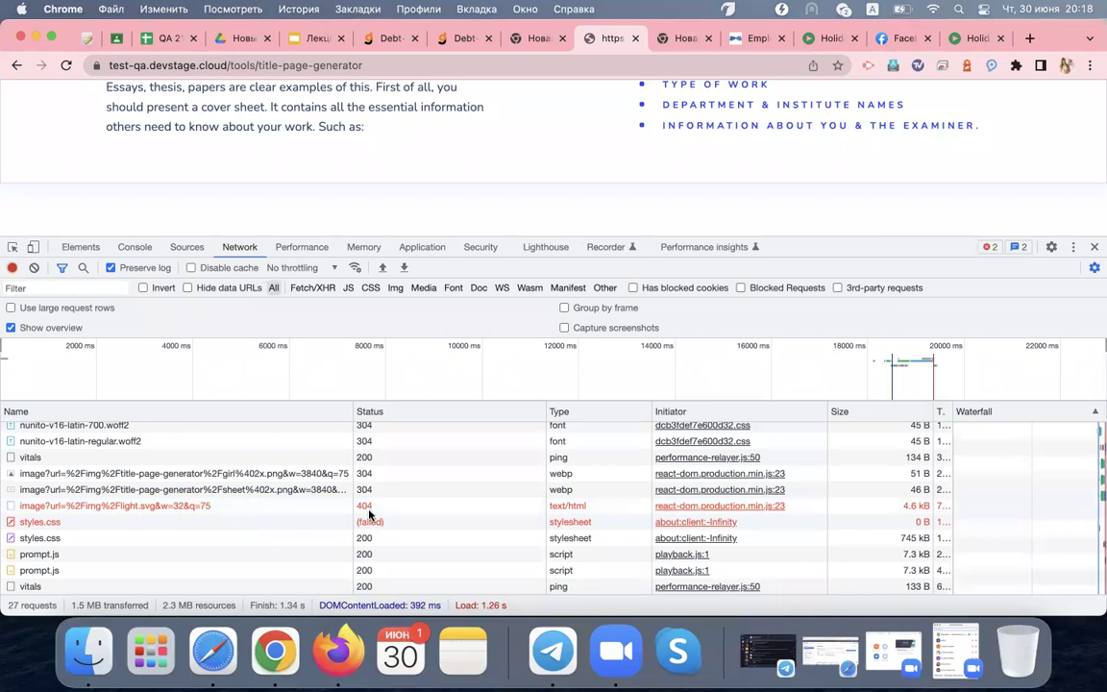
Open the failed light.svg request's headers in a wider pane, highlighting GET and 404
left_click(312, 510)
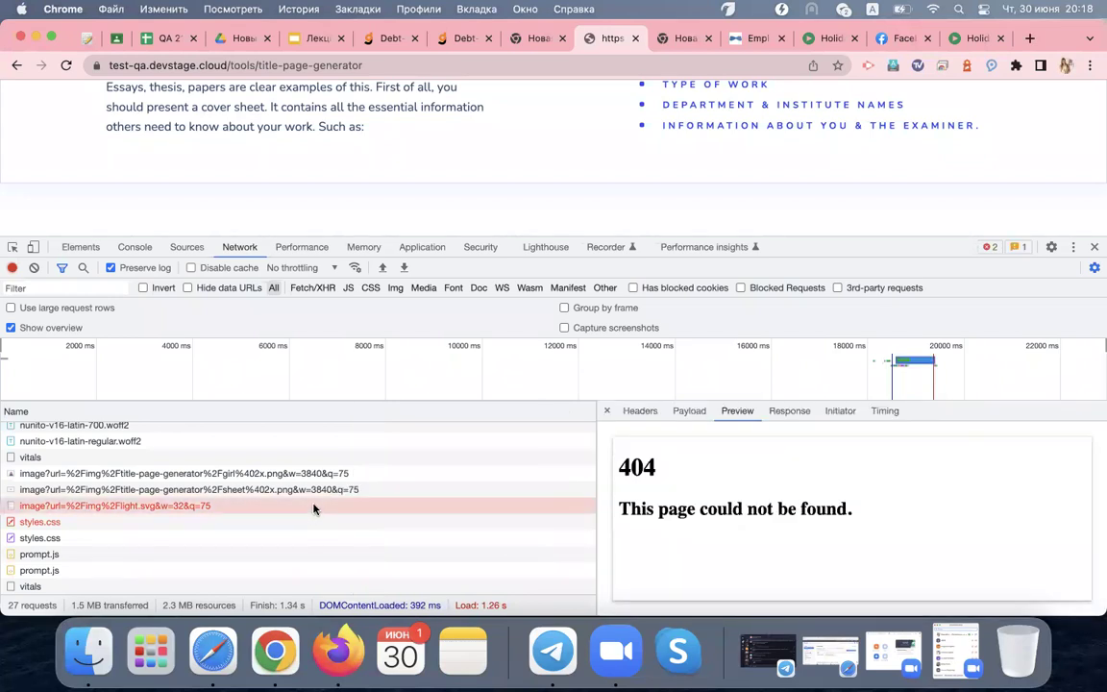
left_click(640, 410)
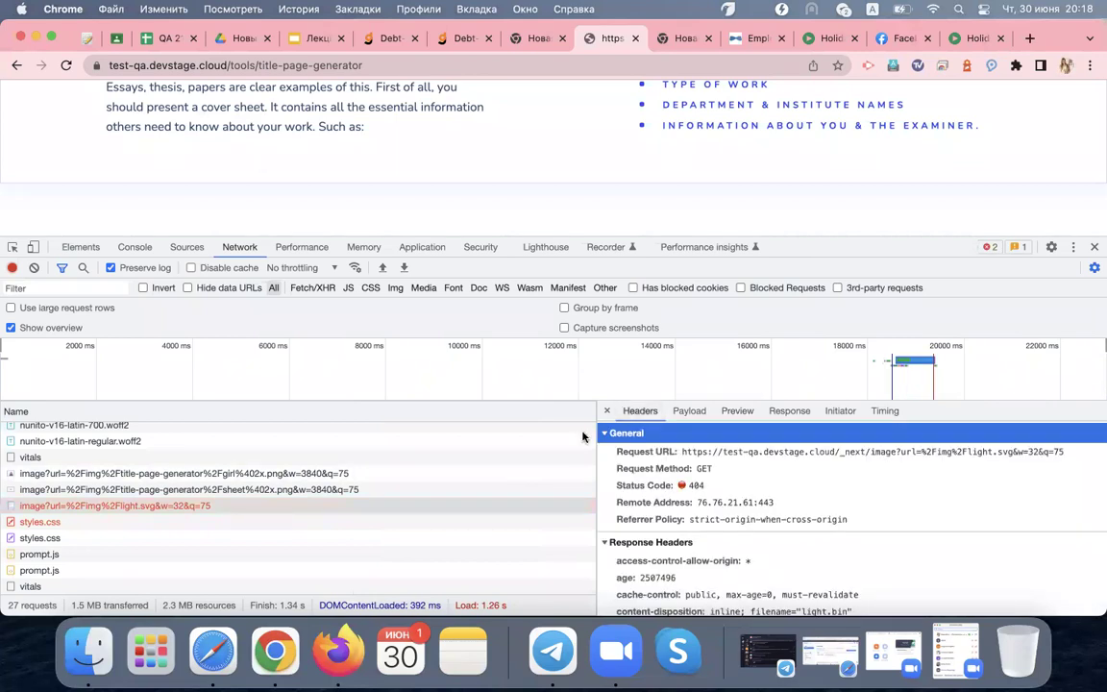
left_click_drag(595, 432, 388, 432)
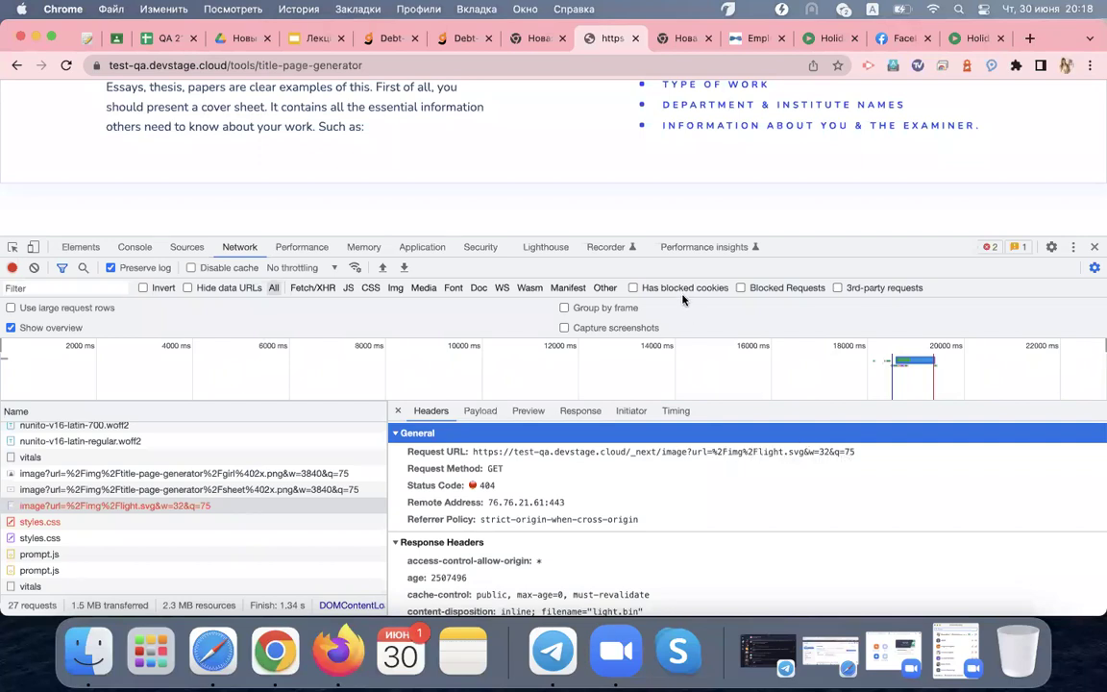
left_click_drag(505, 470, 489, 473)
double_click(485, 487)
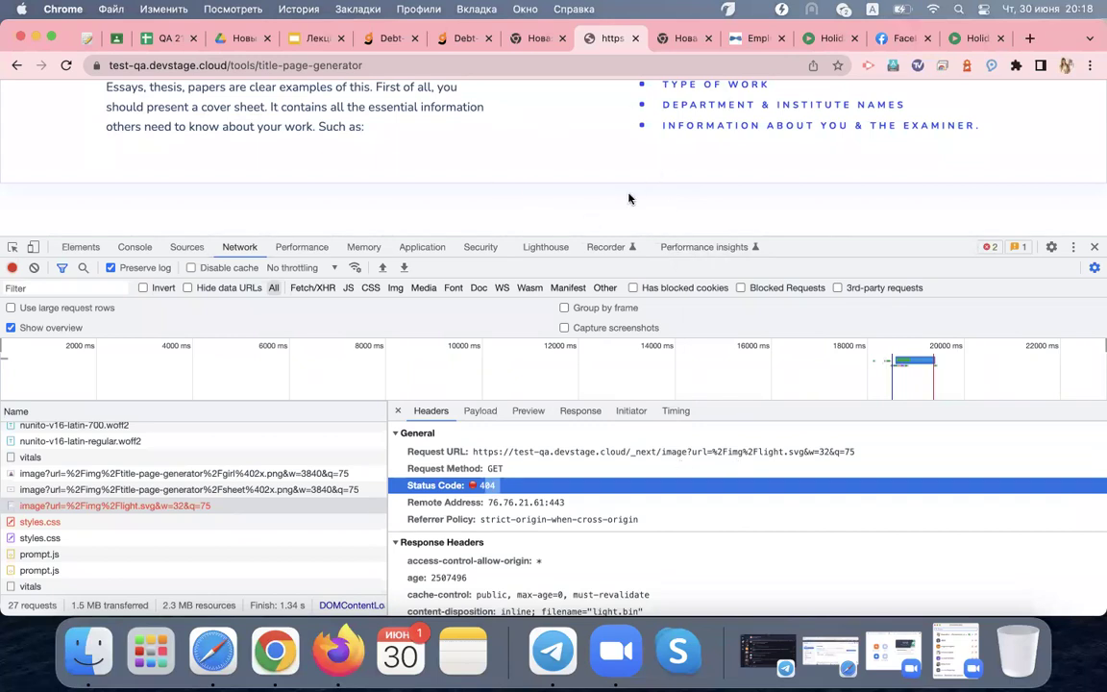
scroll(629, 198, "up", 5)
scroll(629, 198, "down", 10)
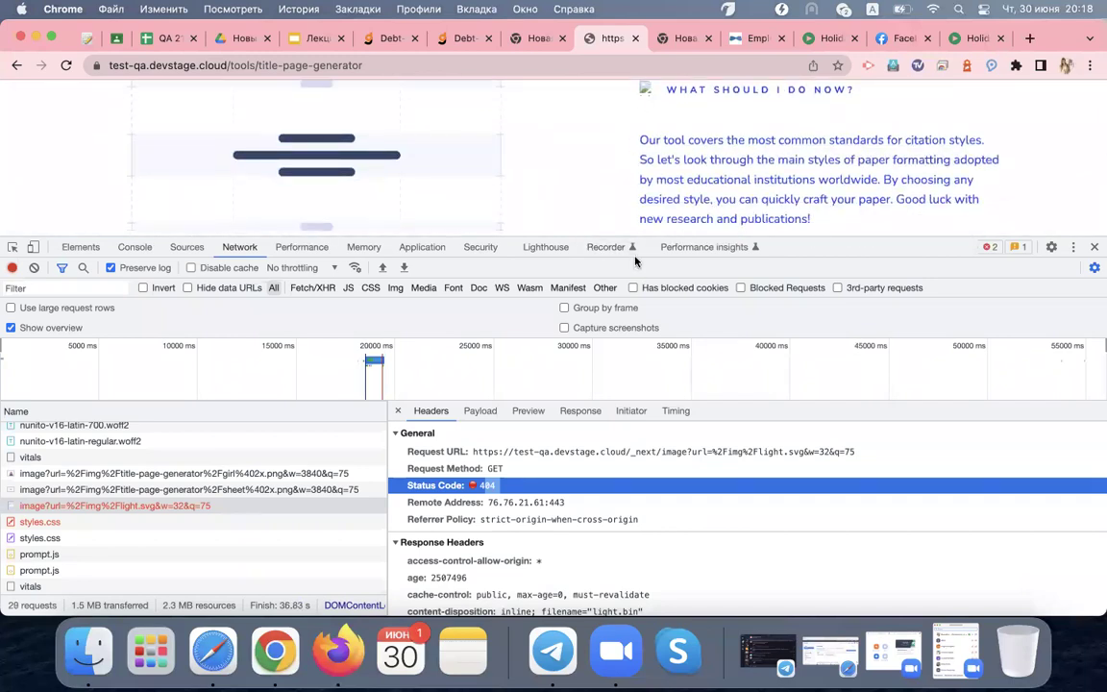
Check the request's Response, Payload and 404 Preview, then return to Headers
left_click(567, 411)
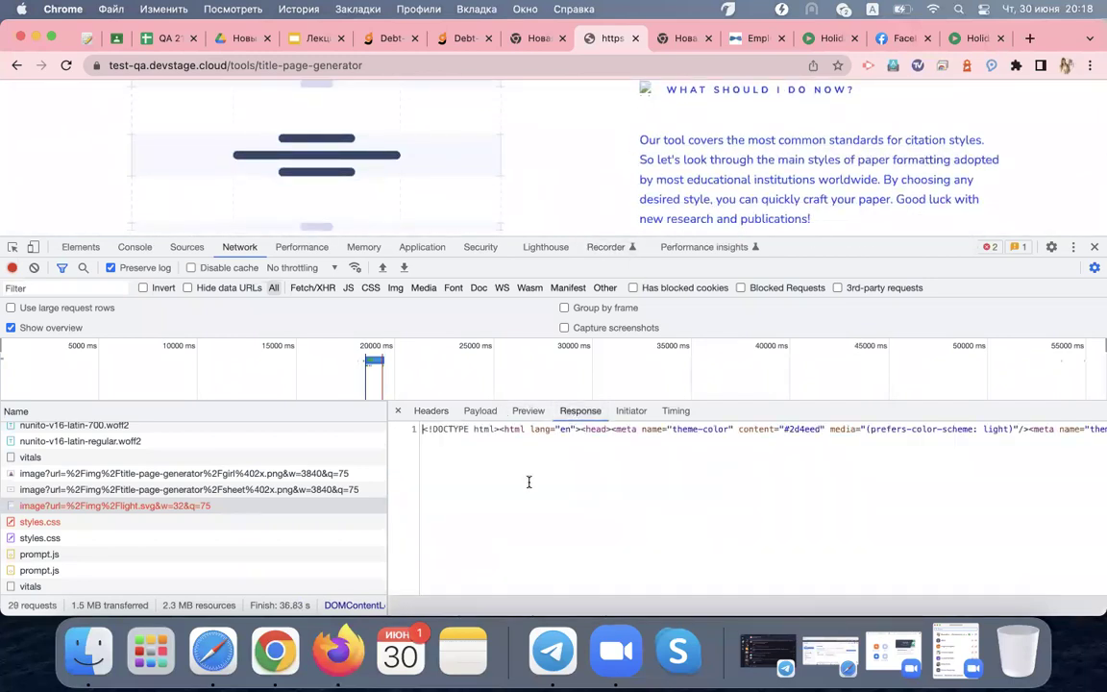
scroll(976, 503, "right", 10)
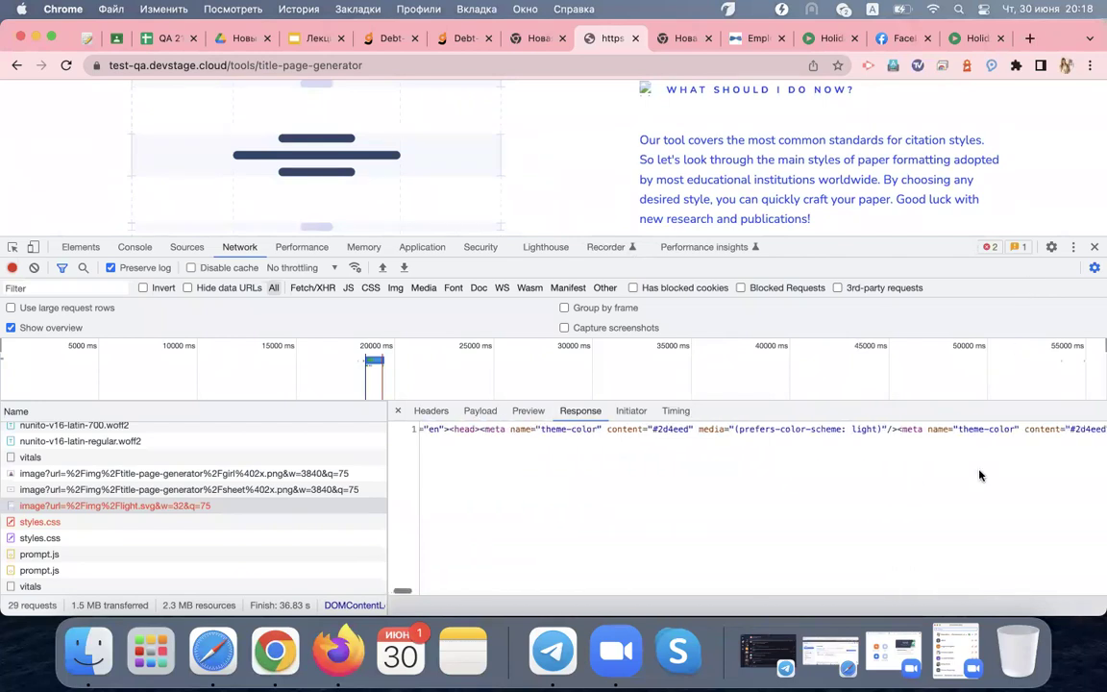
scroll(979, 475, "right", 10)
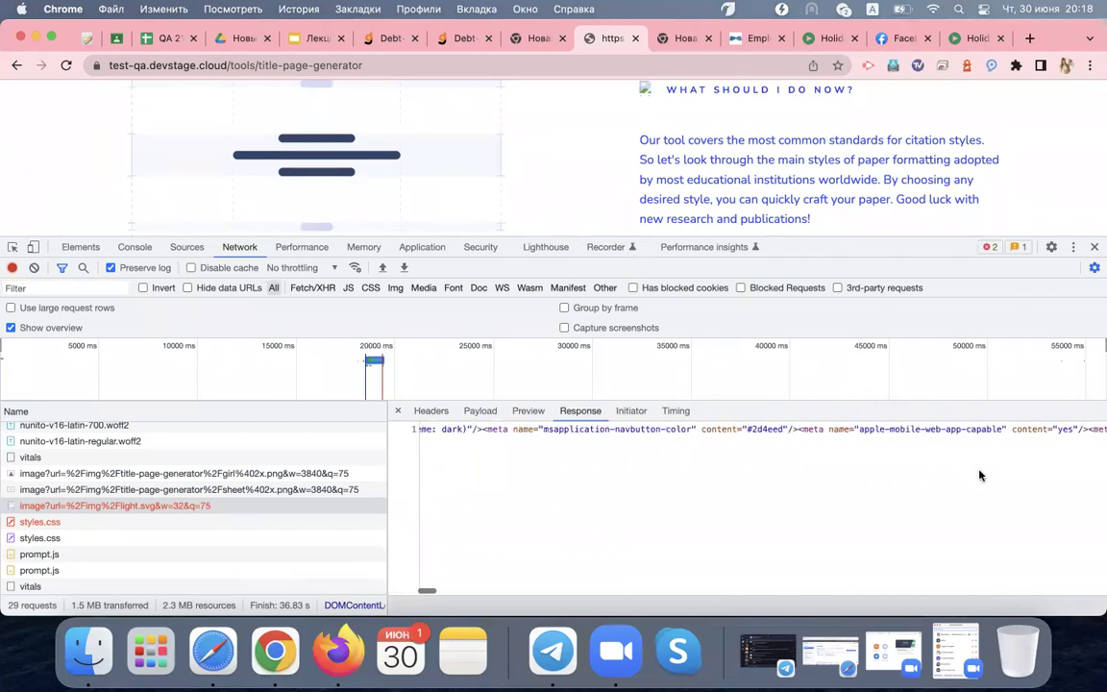
scroll(985, 473, "left", 15)
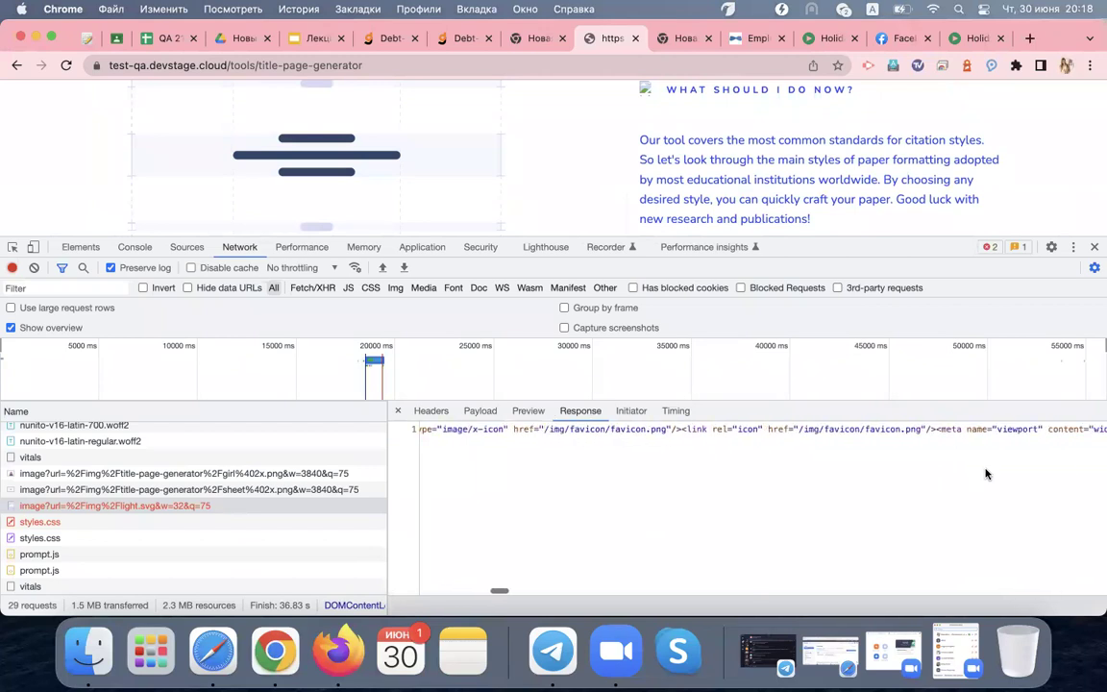
left_click(479, 411)
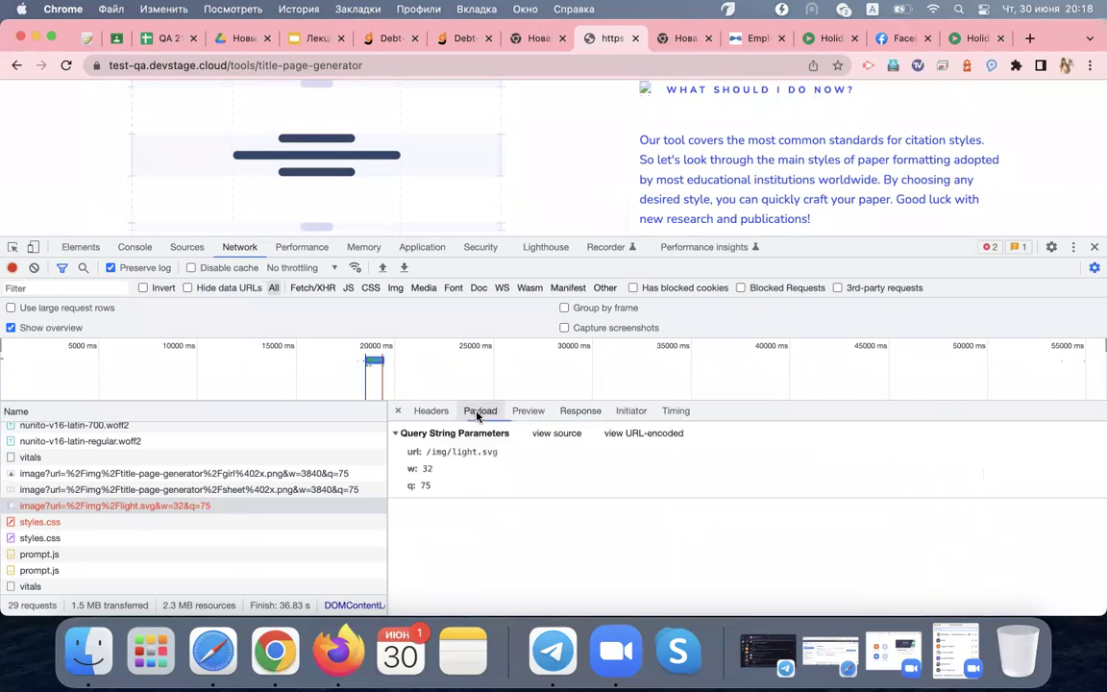
left_click(528, 411)
left_click_drag(433, 510, 643, 519)
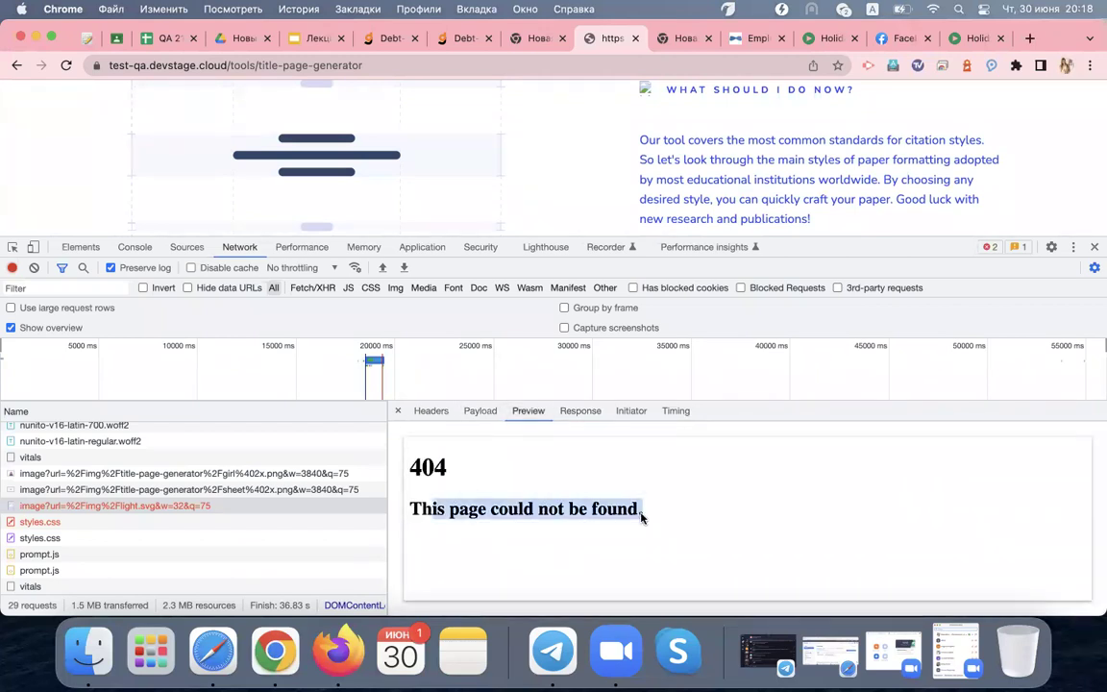
left_click(555, 469)
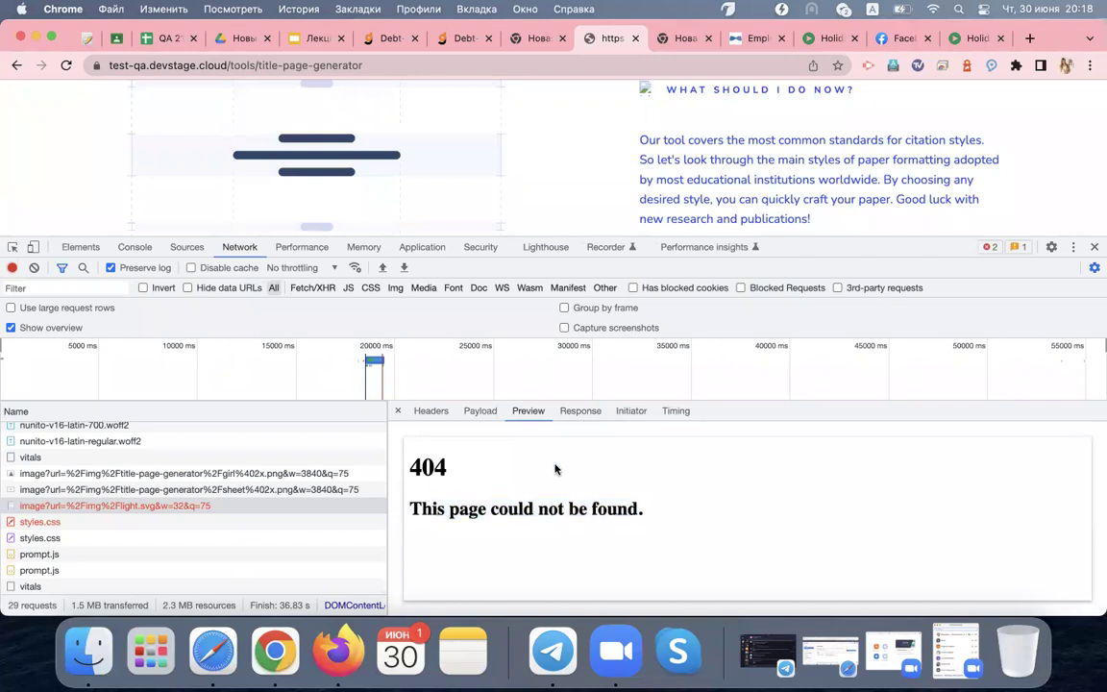
left_click(433, 411)
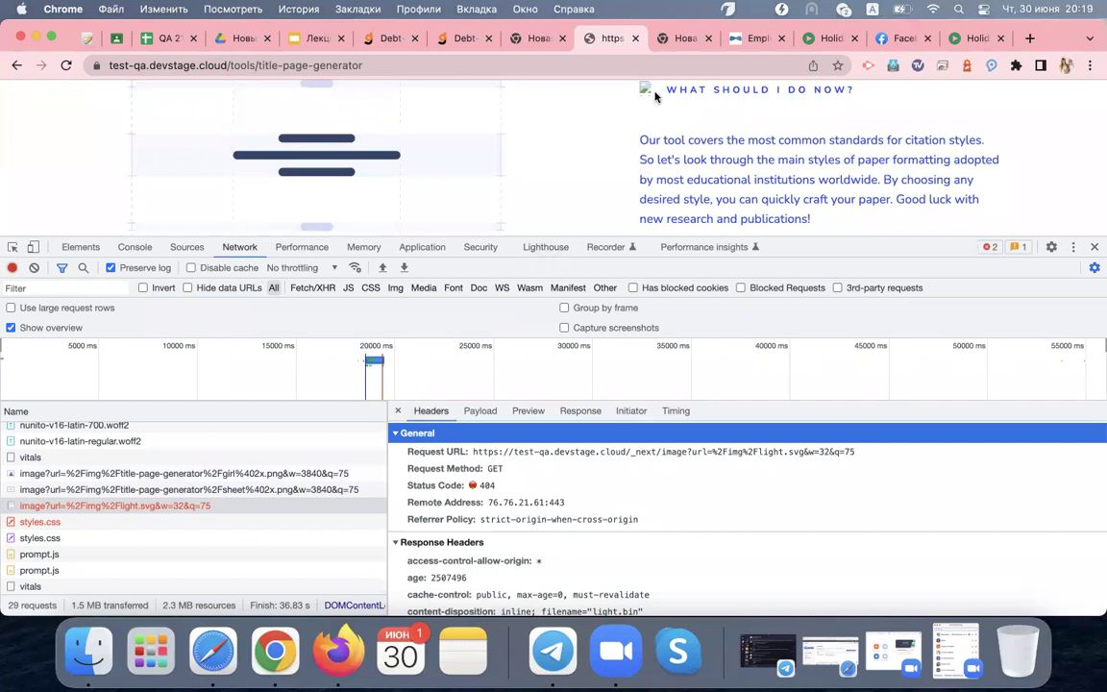
scroll(658, 110, "up", 2)
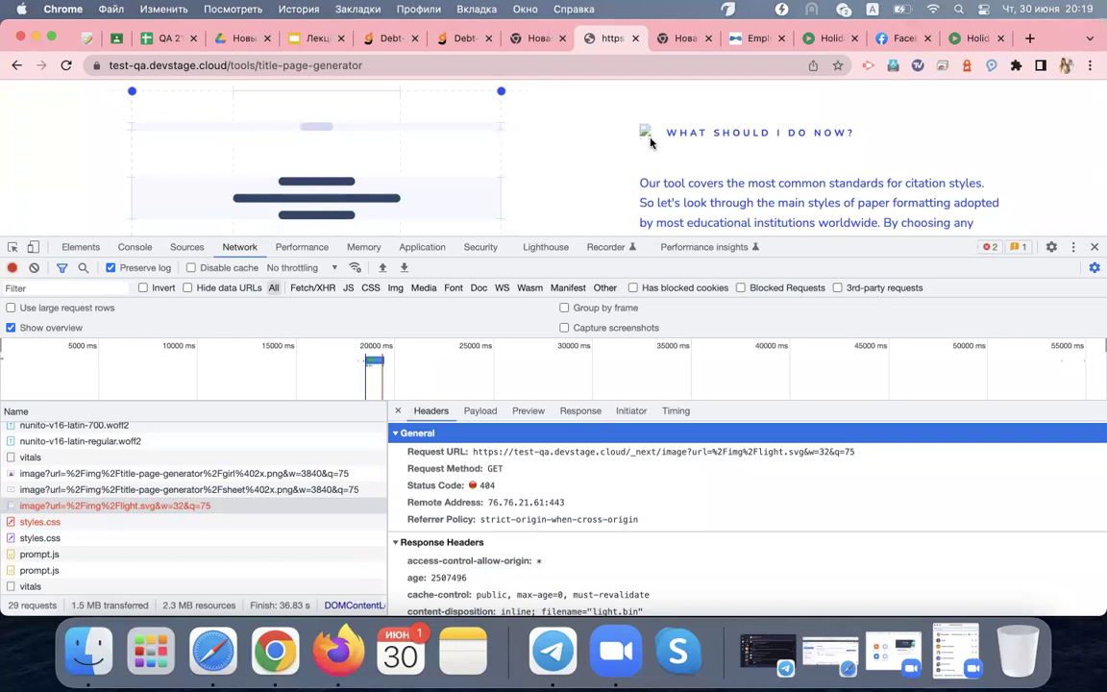
Highlight the Status Code value 404 in the light.svg request's General headers
double_click(487, 486)
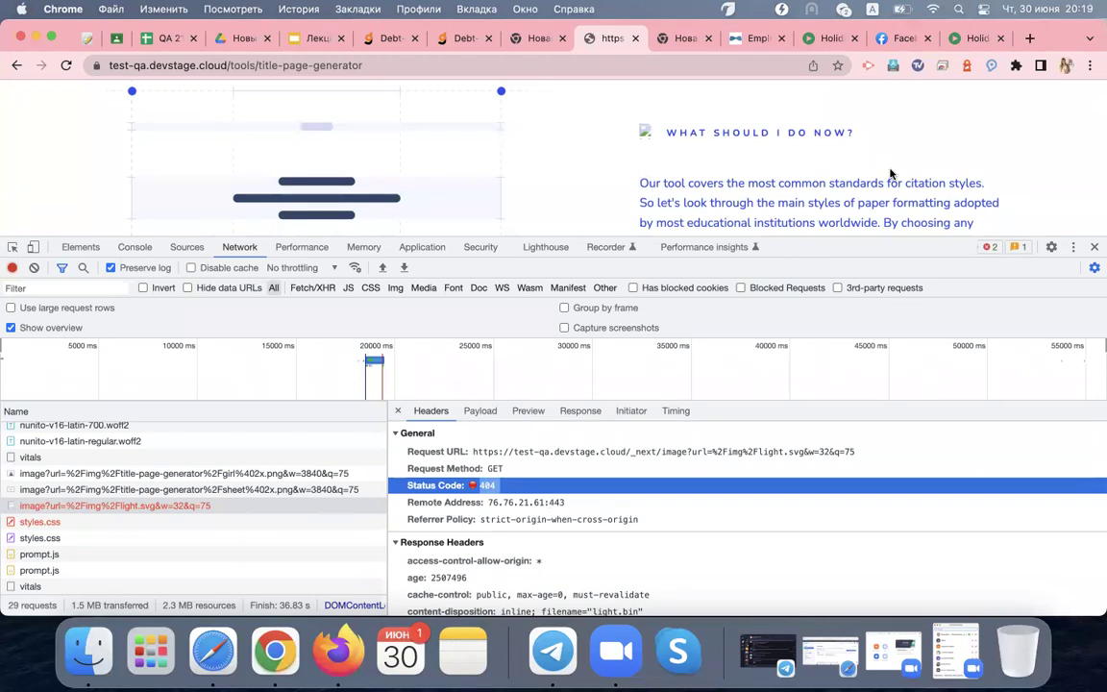
Switch to the SkillUp Locations tab and select its page address
left_click(534, 40)
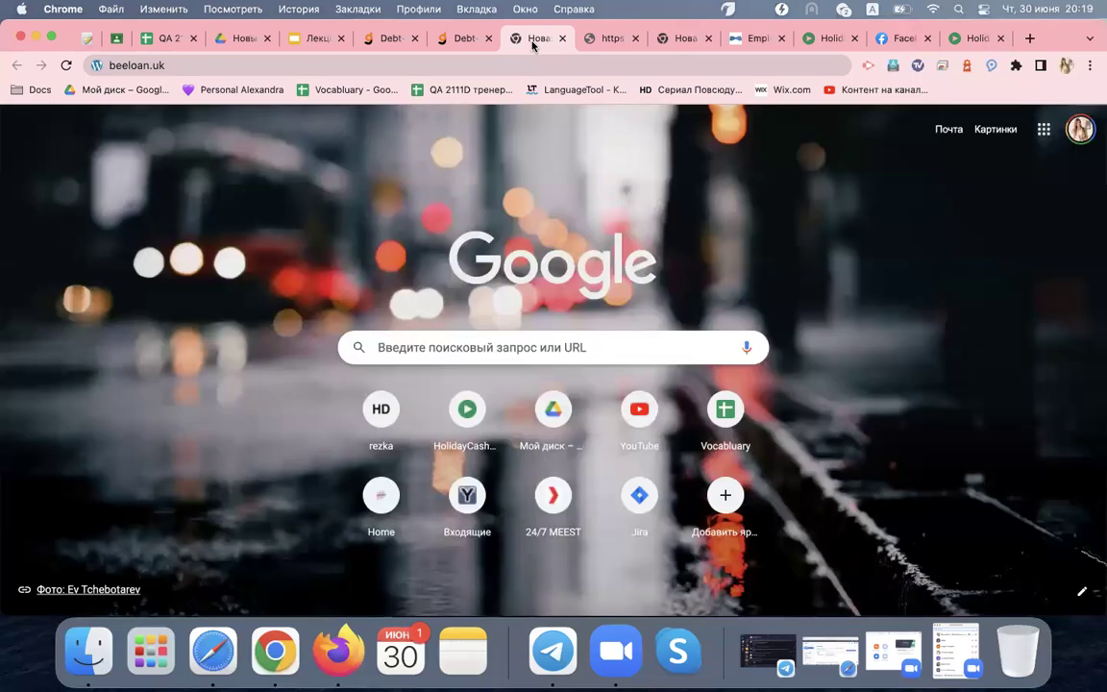
left_click(742, 41)
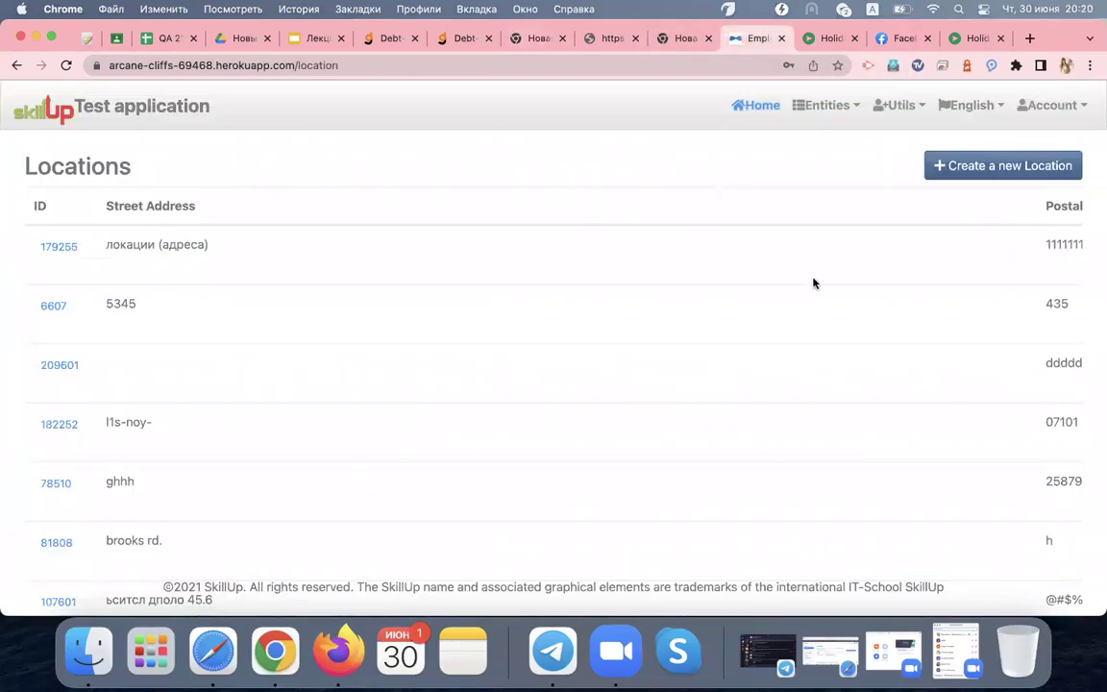
left_click(149, 67)
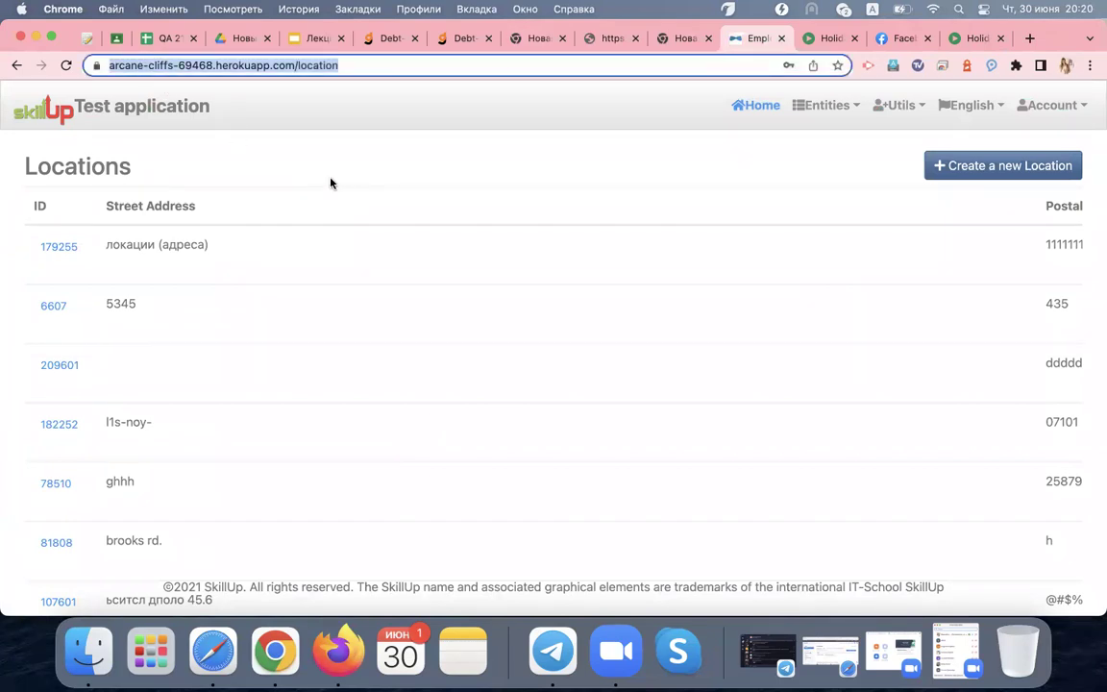
Open DevTools via Inspect, go to the Network panel and clear its log
right_click(401, 178)
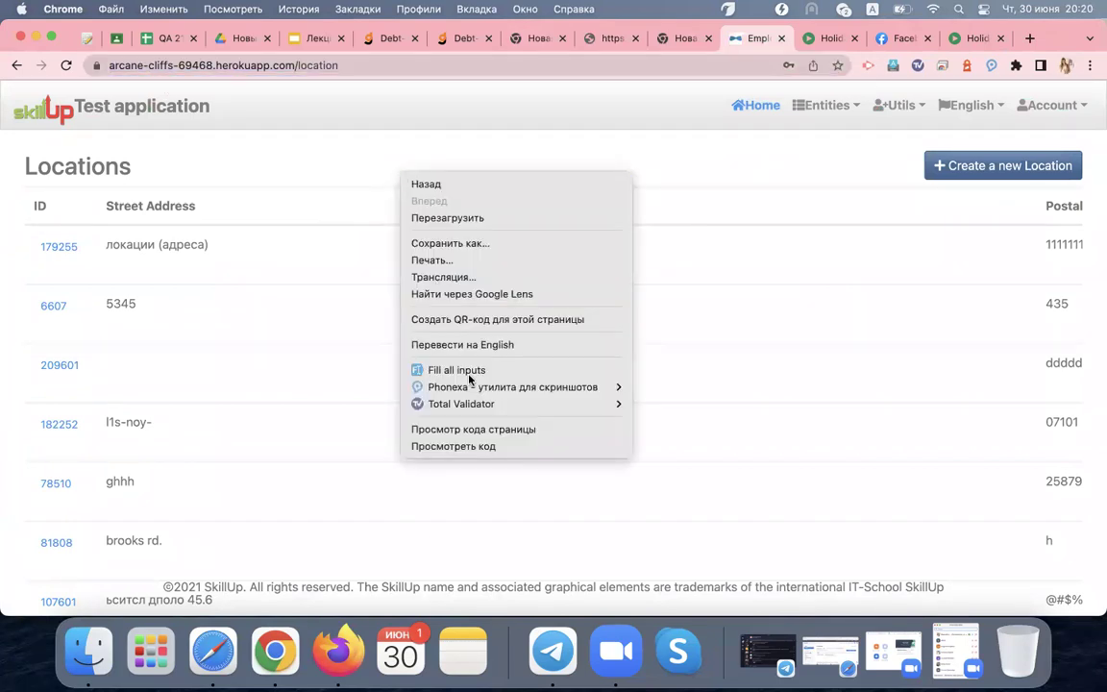
left_click(484, 447)
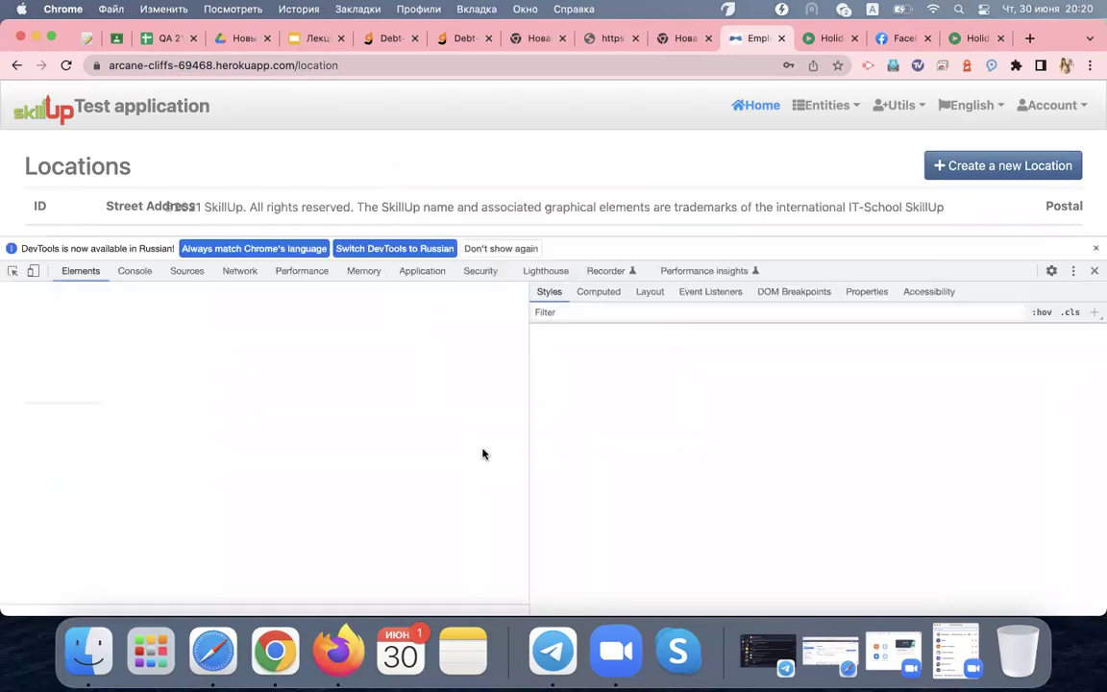
left_click(1095, 248)
left_click_drag(781, 234, 769, 348)
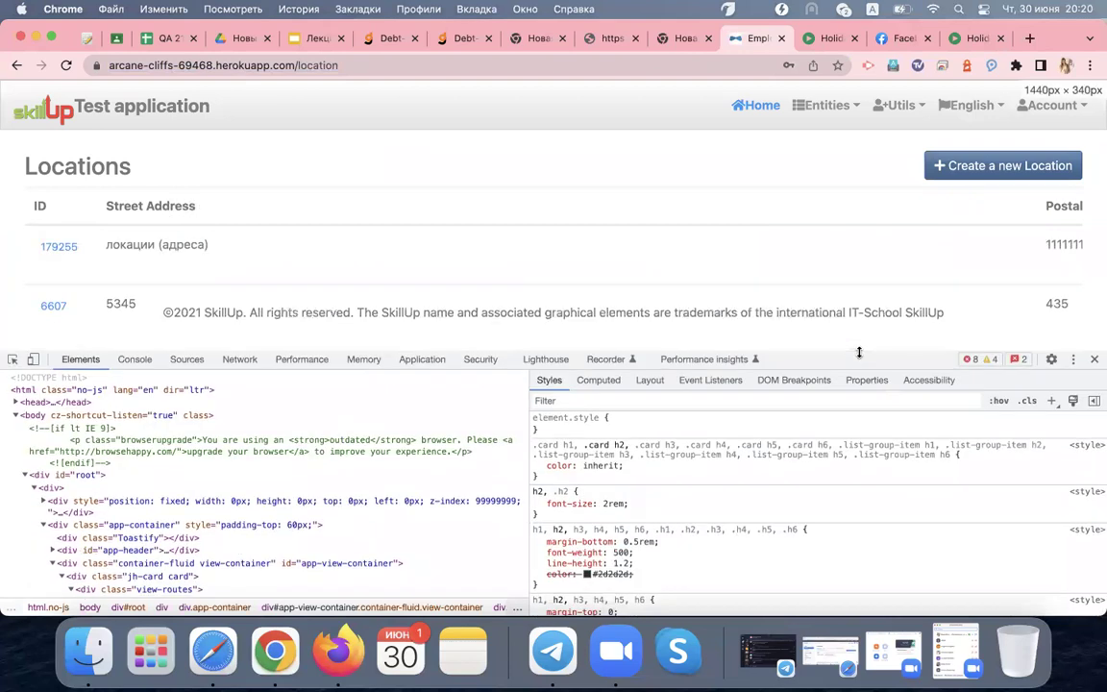
left_click(239, 360)
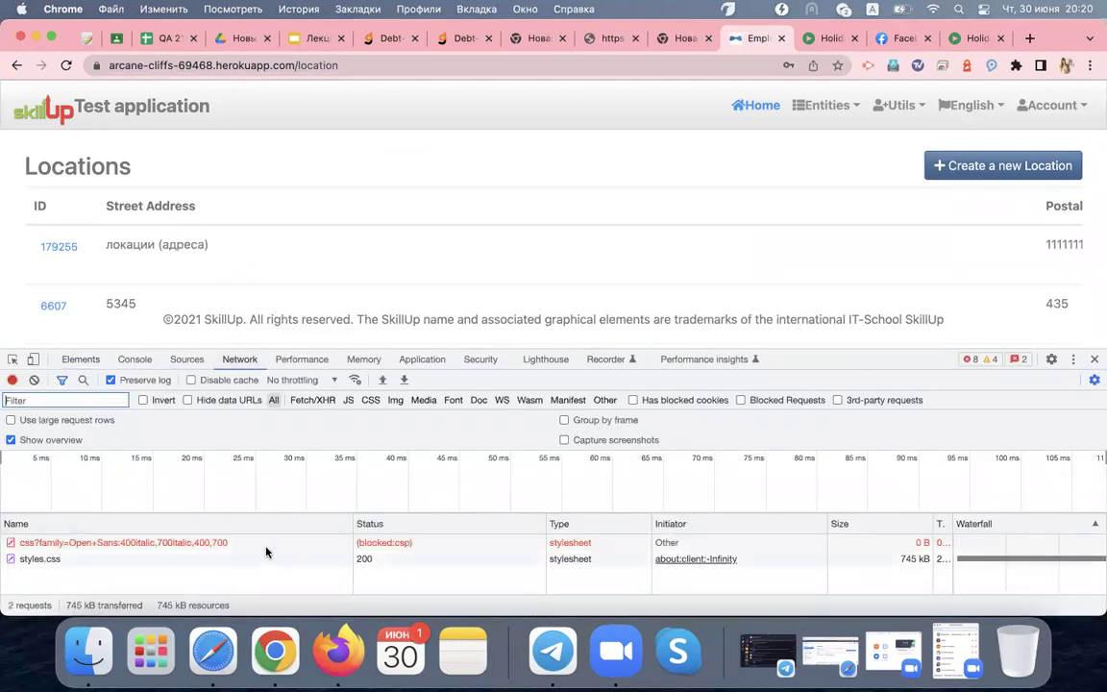
left_click(211, 544)
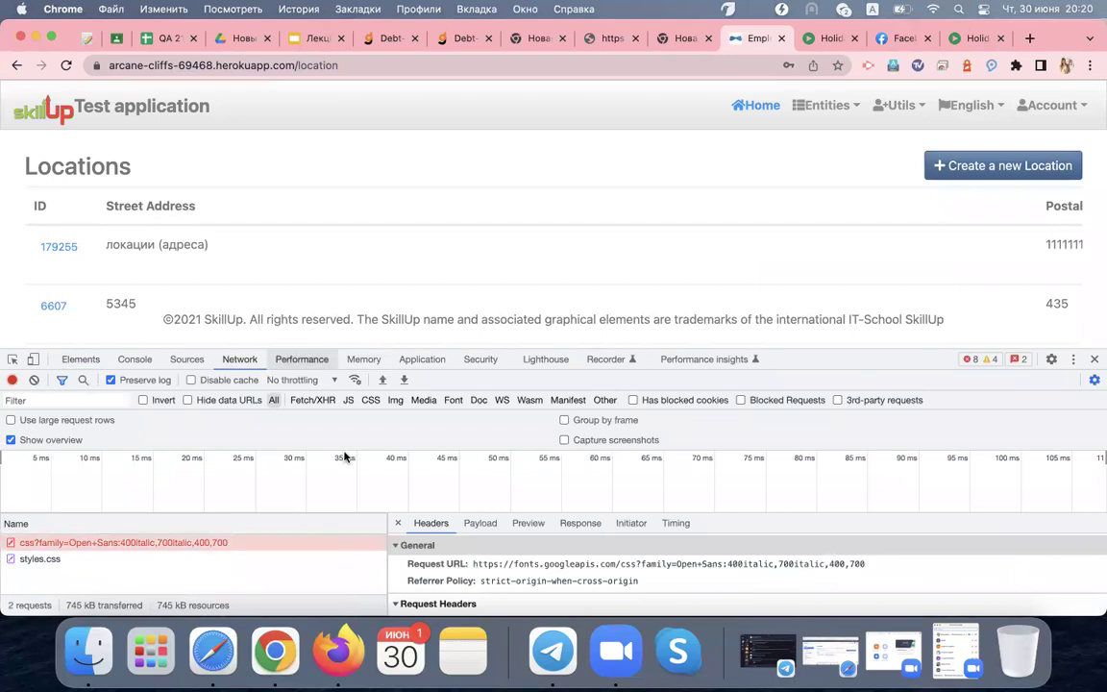
left_click(34, 379)
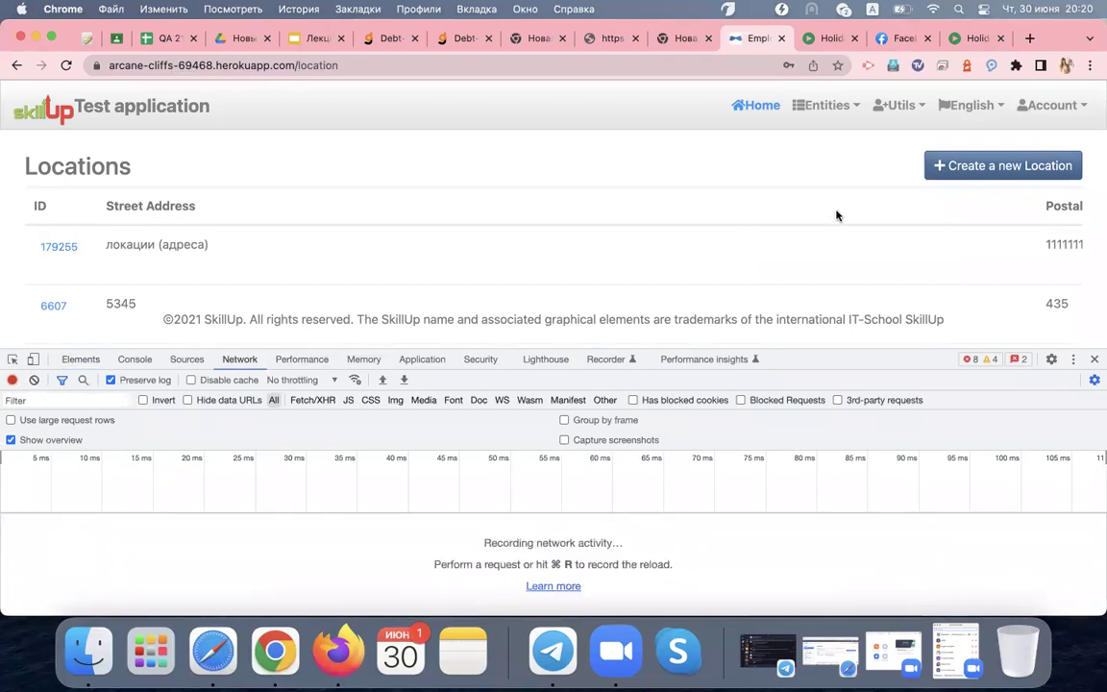
scroll(911, 210, "down", 1)
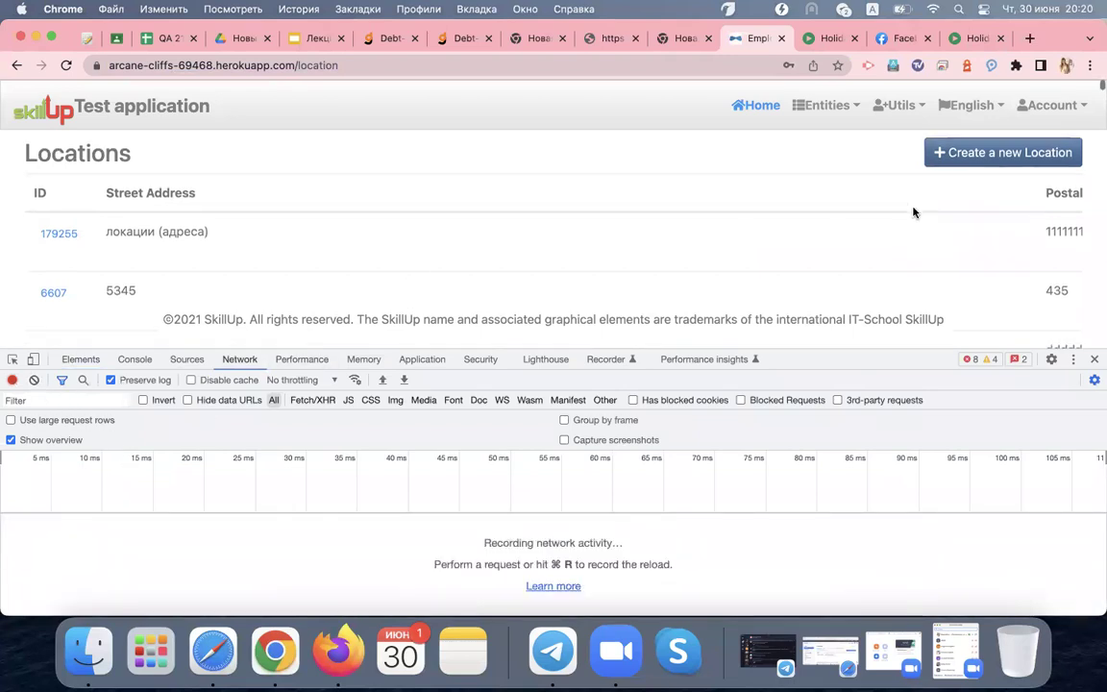
Fill a new location: street 'fddf', postal code 344, city 'dfhf', country Сингапур
left_click(961, 154)
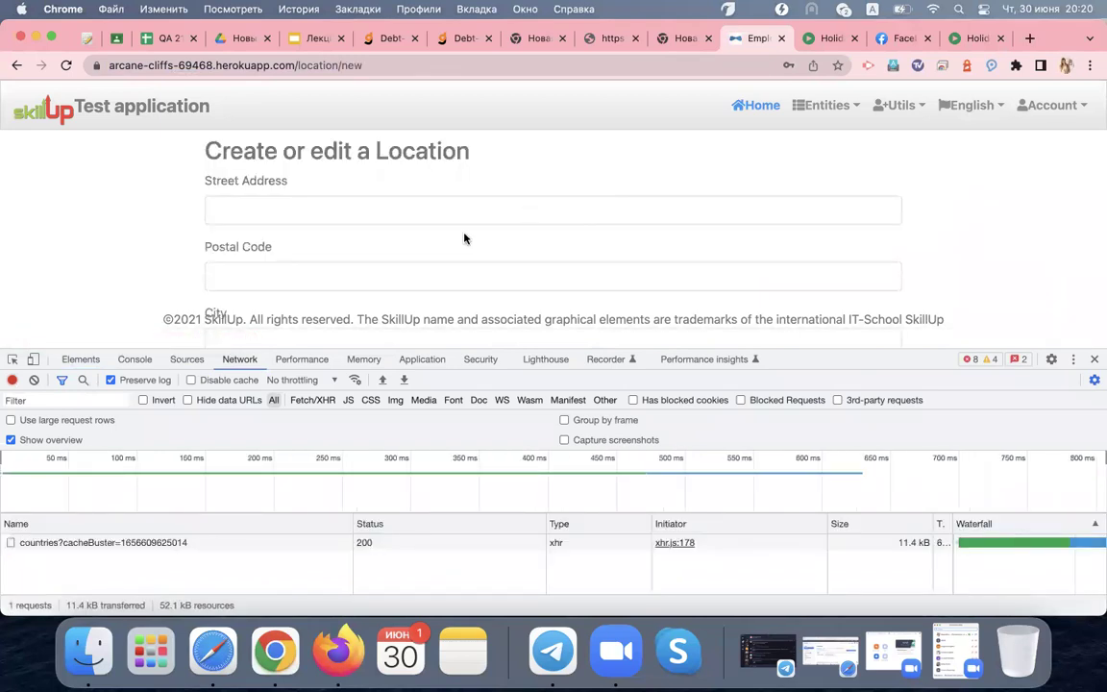
scroll(464, 237, "down", 1)
left_click(447, 189)
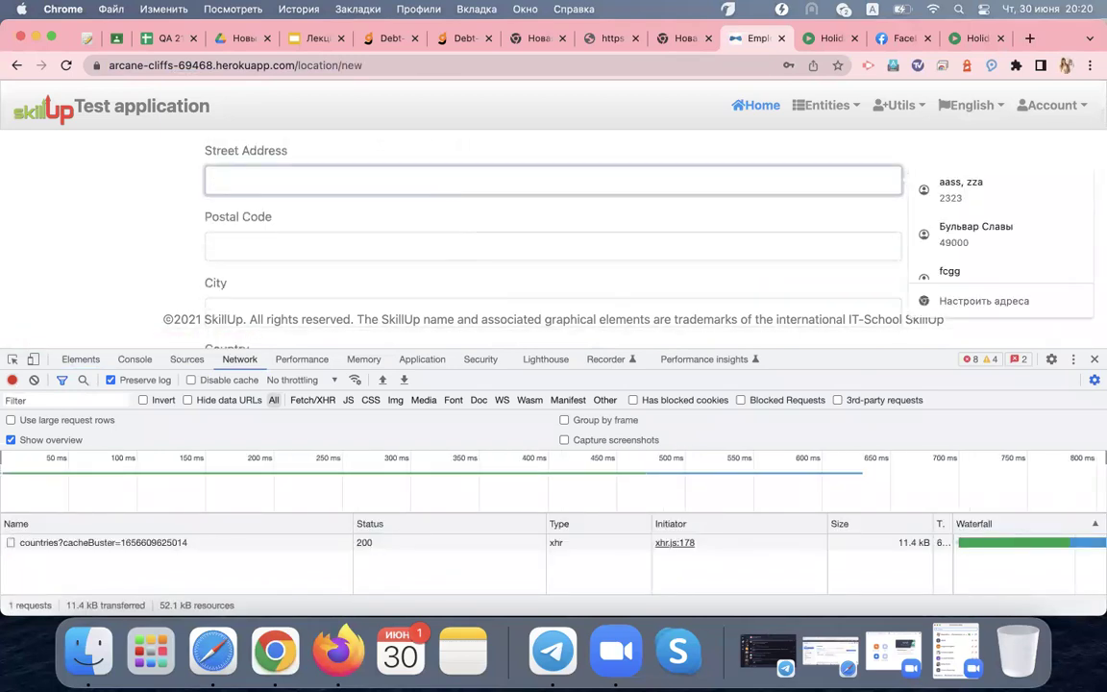
type("fddf")
left_click(375, 232)
type("344")
scroll(303, 274, "down", 2)
left_click(303, 255)
type("dfhf")
scroll(301, 264, "down", 1)
left_click(272, 289)
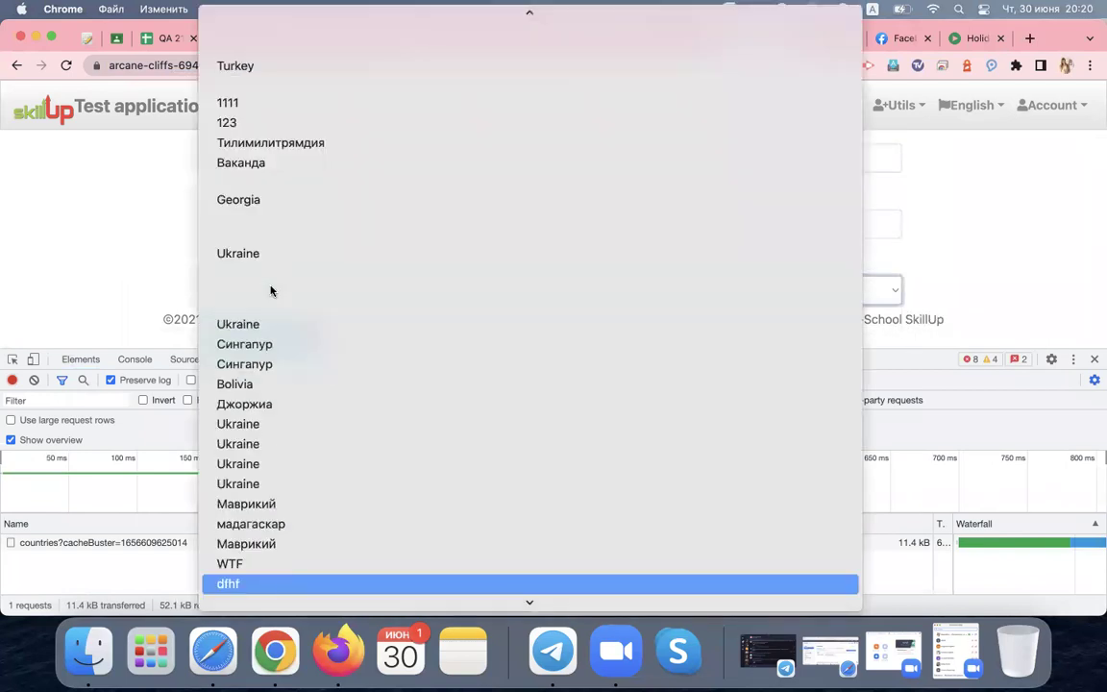
left_click(245, 344)
scroll(230, 288, "down", 1)
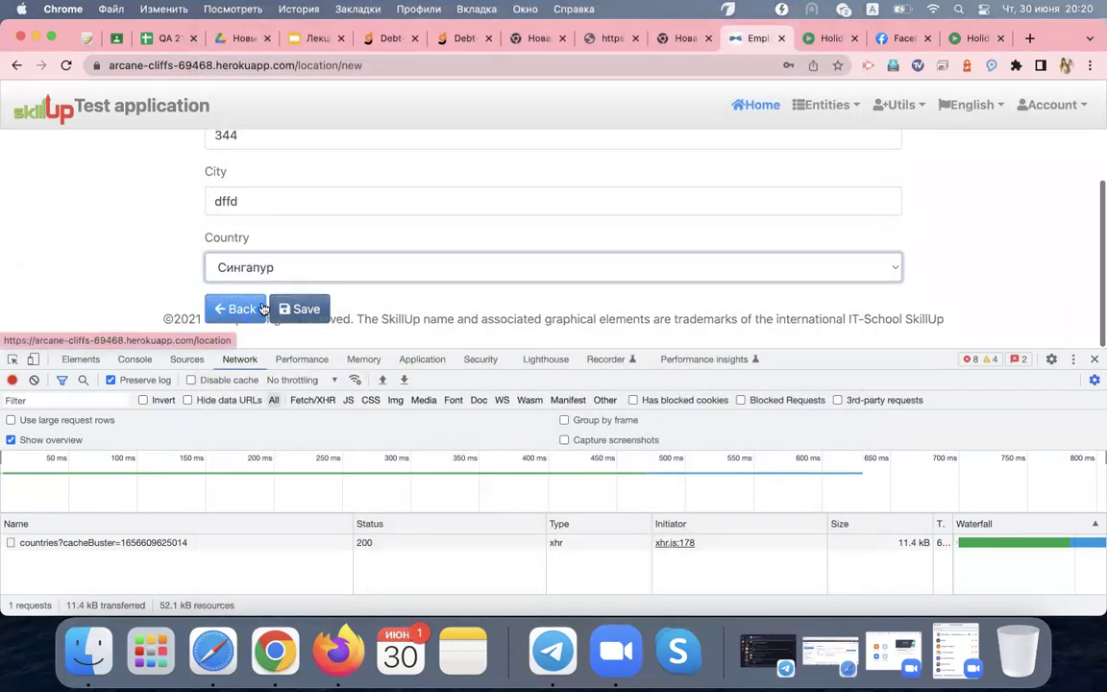
Save the location and close Chrome's 'Сохранить адрес?' popup
left_click(302, 307)
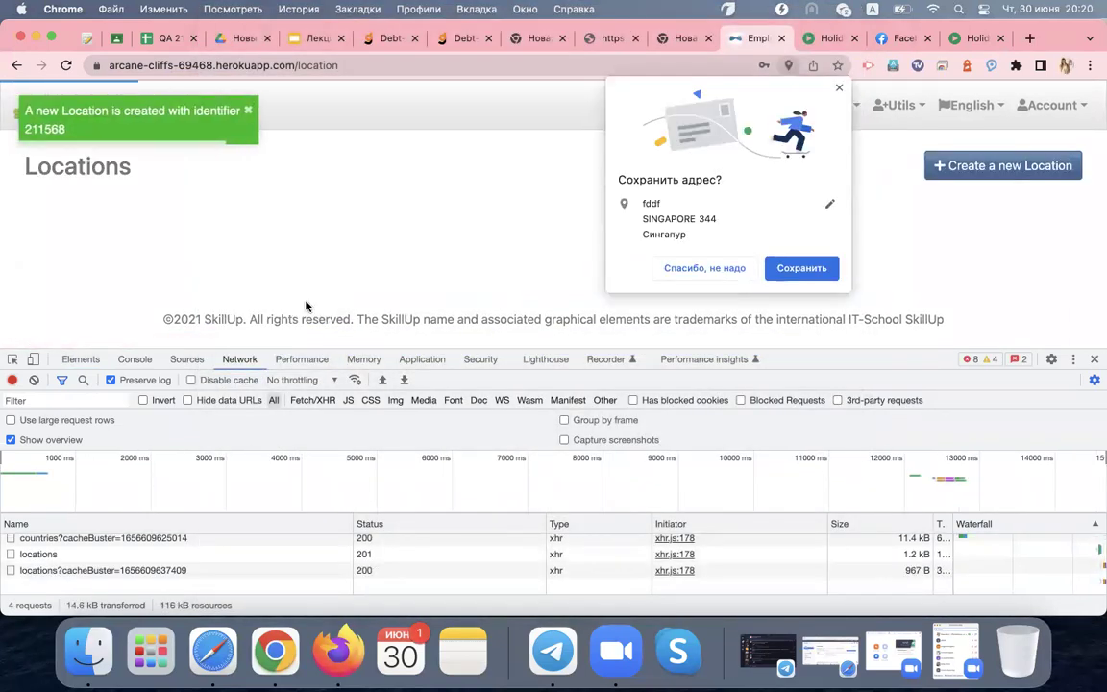
left_click(839, 88)
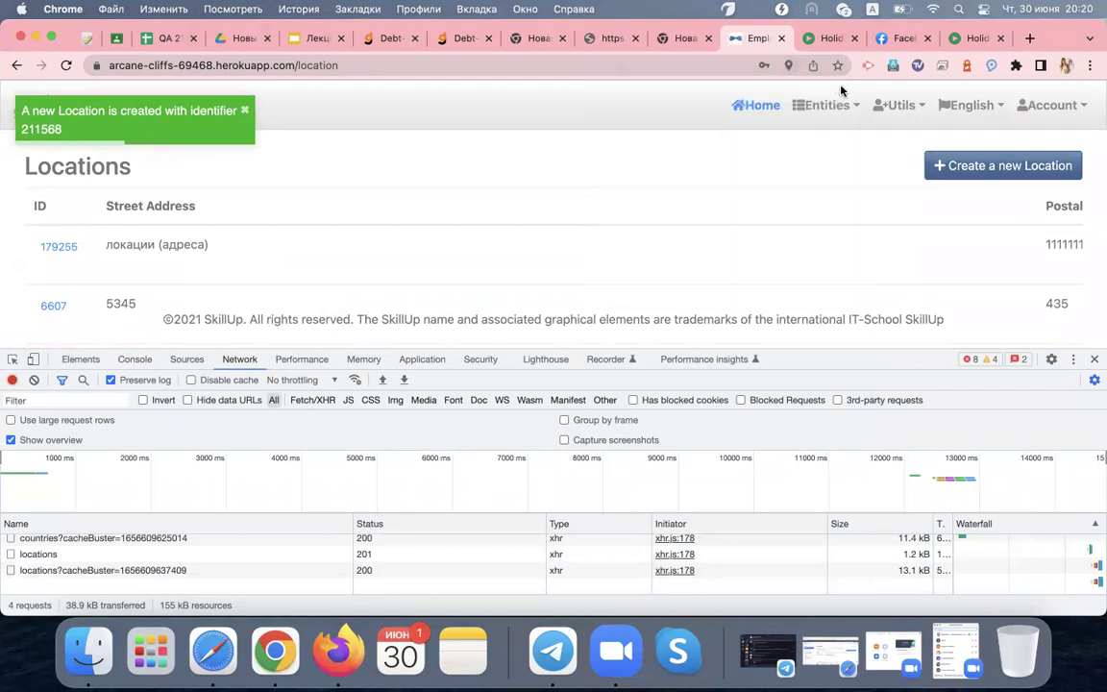
scroll(249, 582, "up", 1)
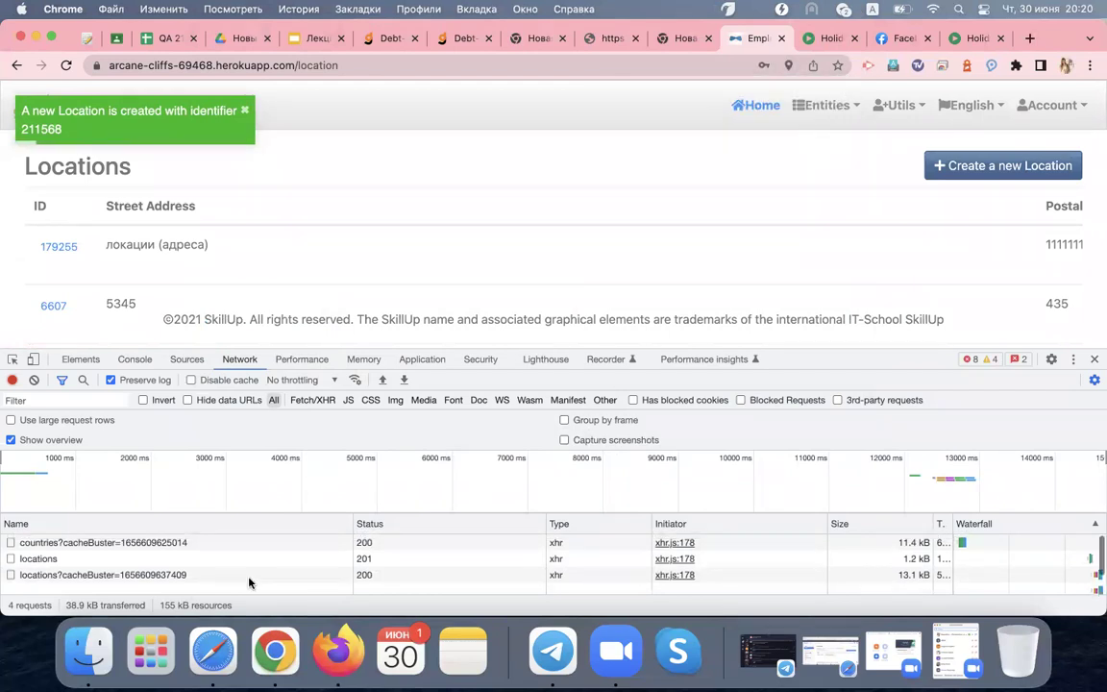
scroll(249, 583, "down", 1)
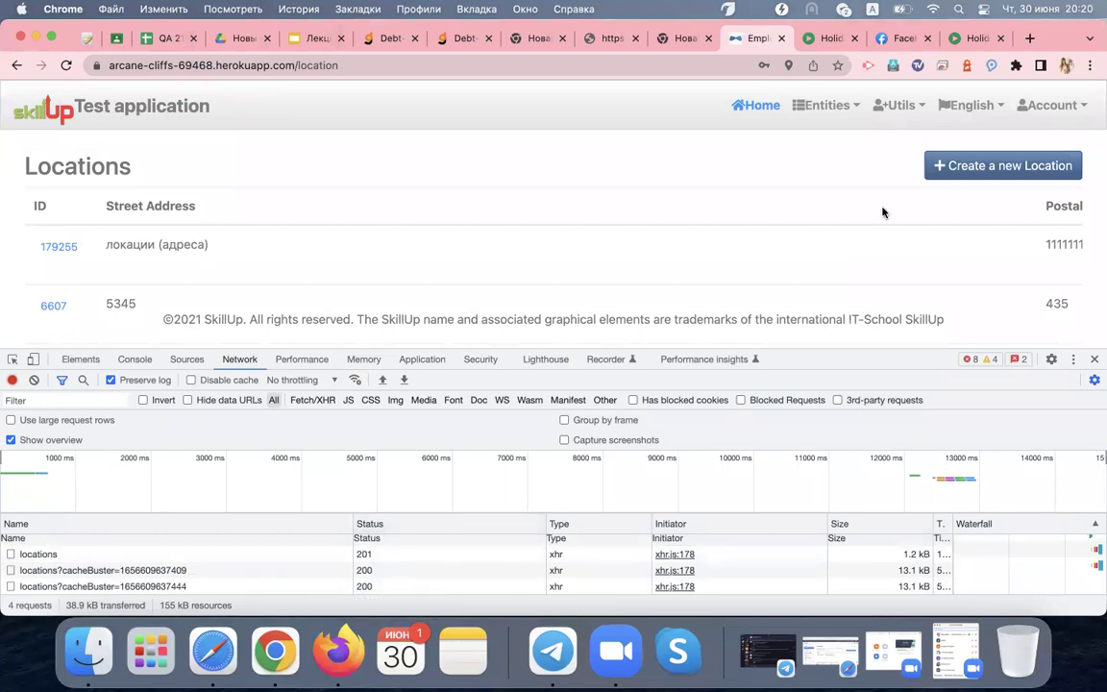
Go to Entities > Employee, dismiss the server error toast, and resize the DevTools panel
left_click(984, 112)
left_click(827, 105)
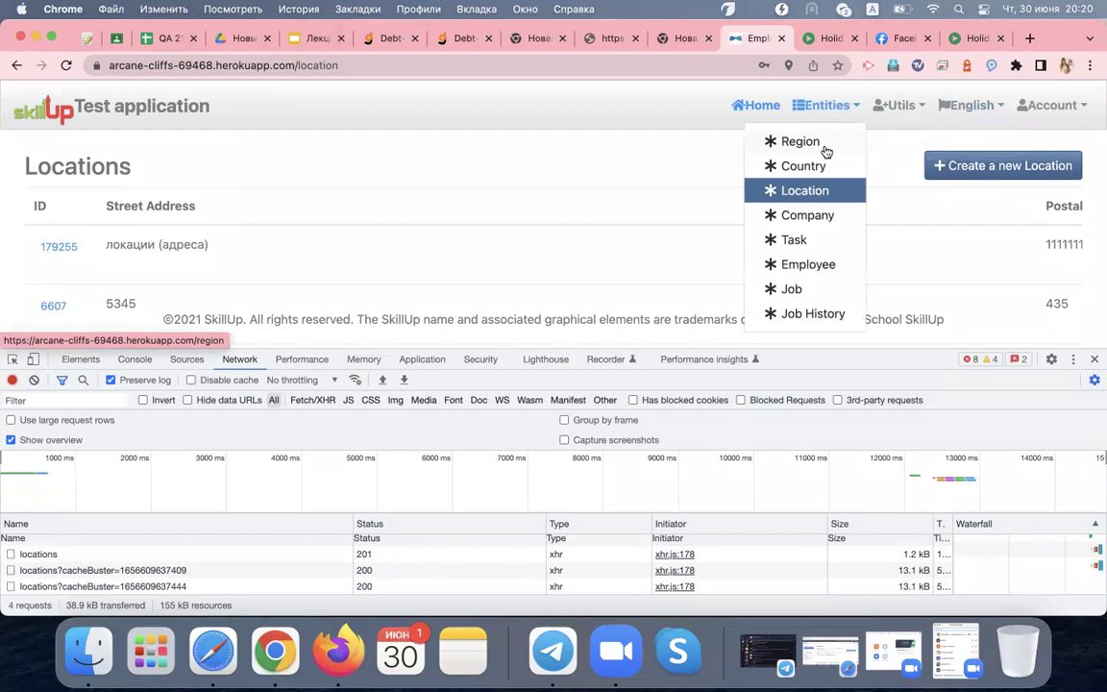
left_click(826, 263)
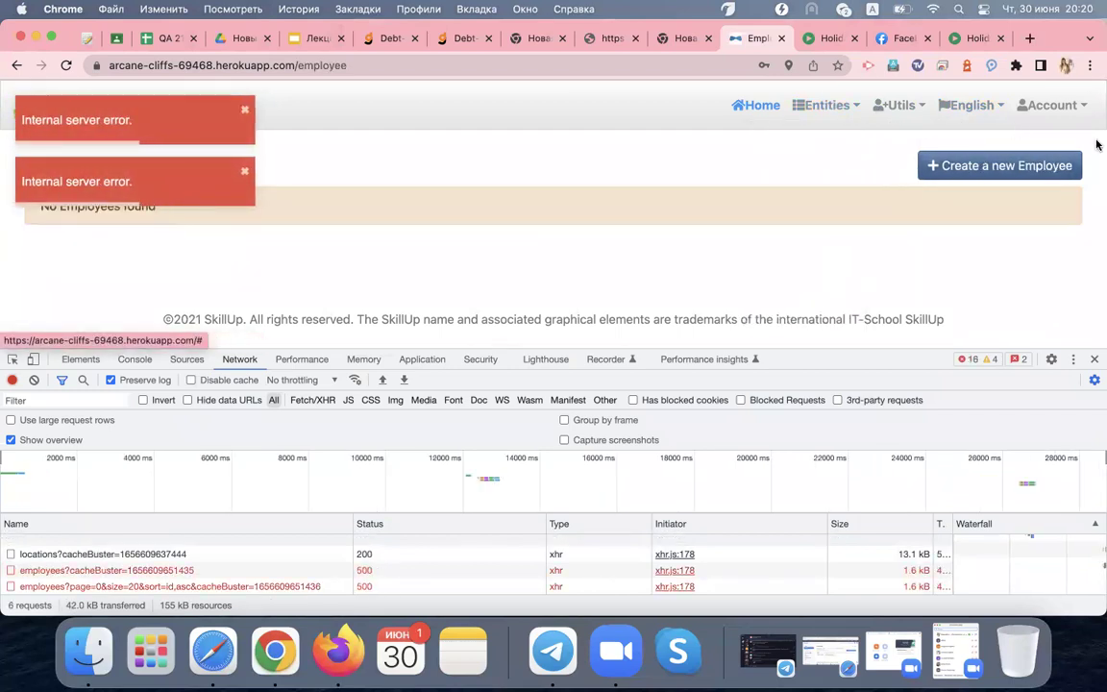
left_click_drag(814, 359, 732, 241)
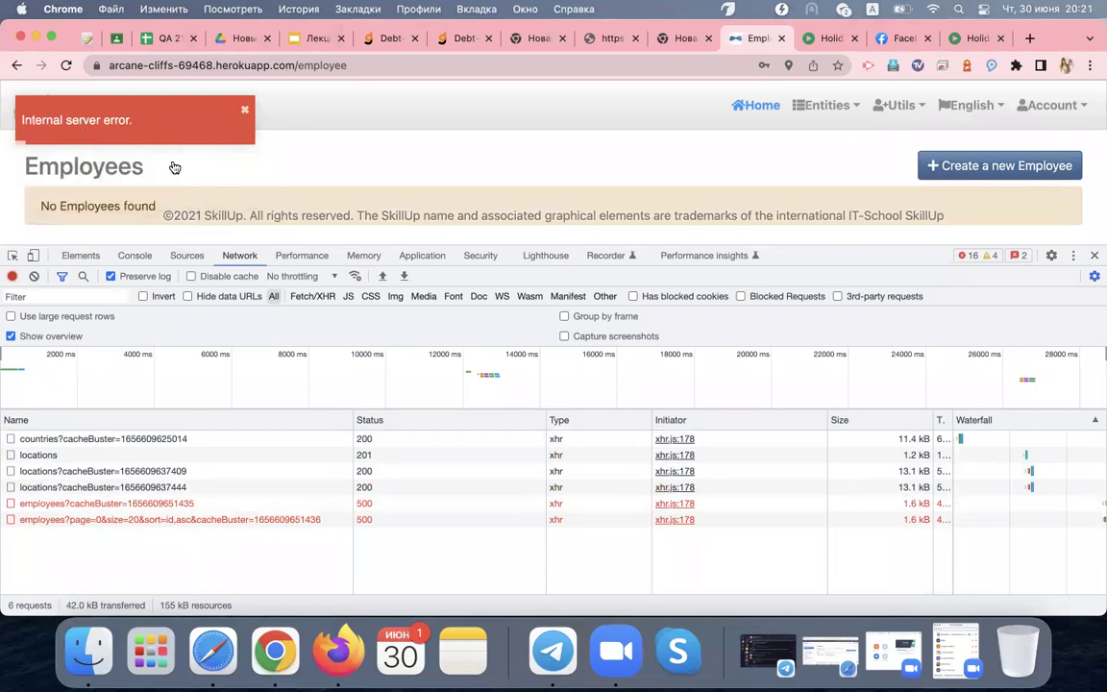
left_click(179, 119)
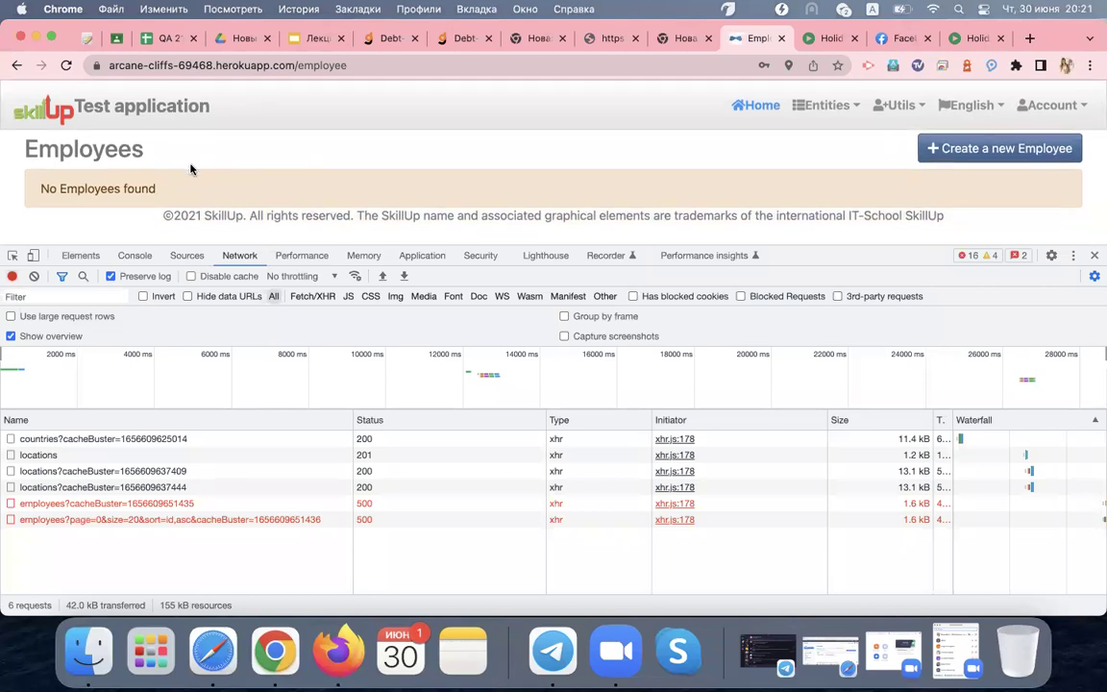
scroll(275, 195, "down", 1)
left_click_drag(625, 246, 625, 477)
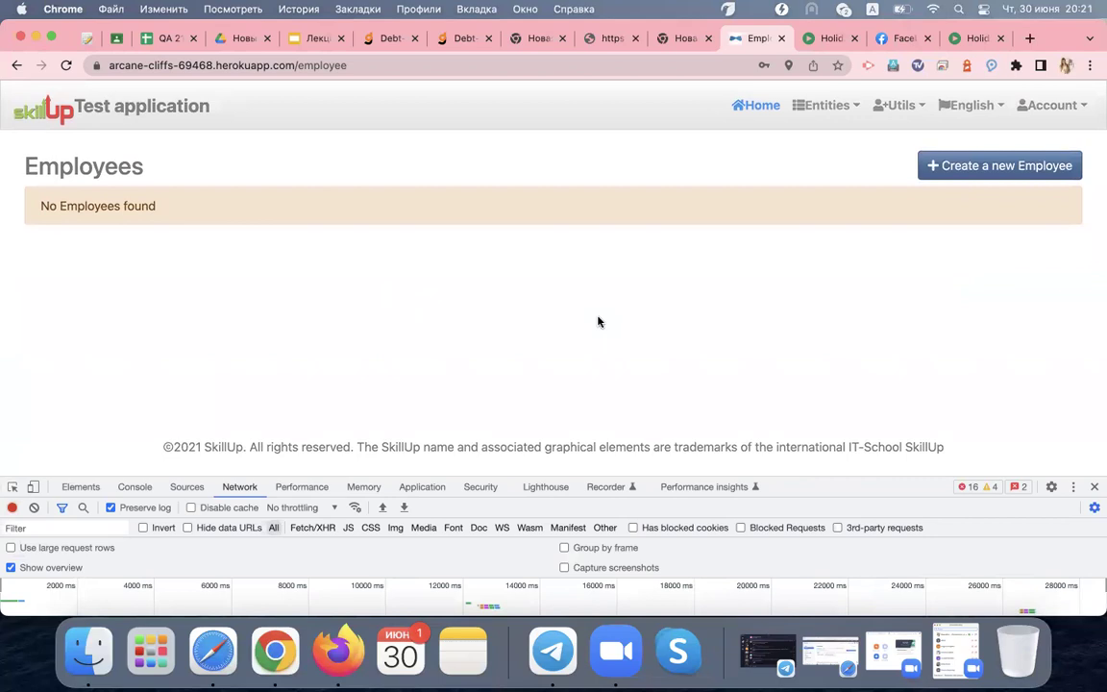
left_click_drag(779, 478, 793, 280)
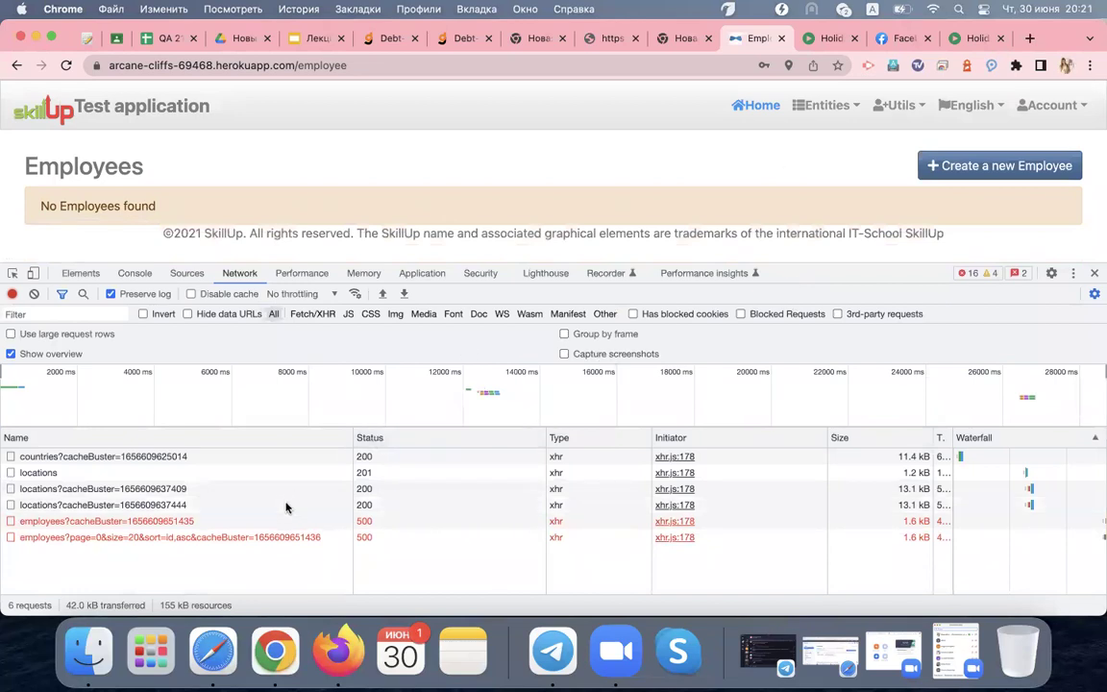
Inspect the failed employees request, clear the log, and start a new Employee
left_click(271, 527)
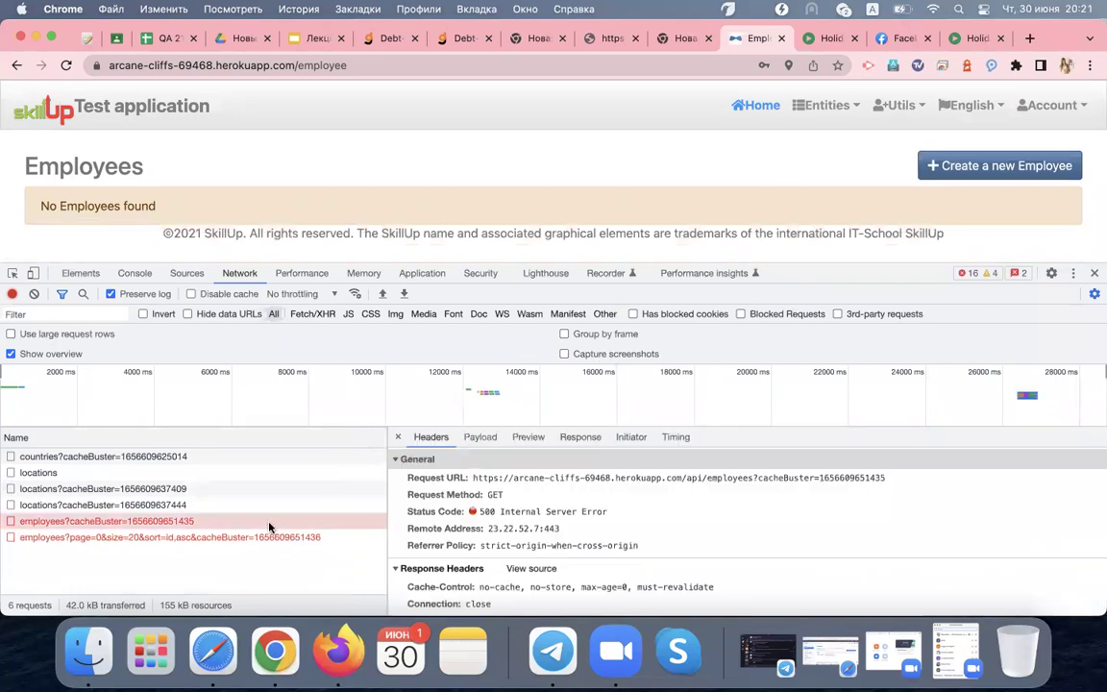
left_click(34, 293)
left_click(995, 165)
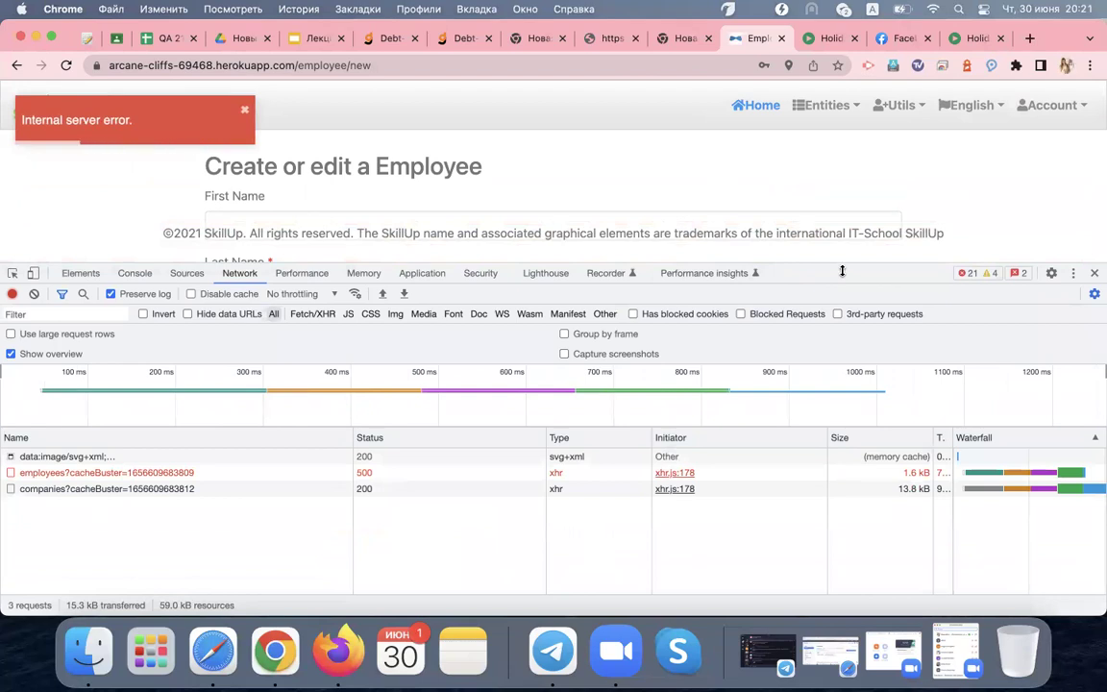
Reopen the failed employees request and highlight its 500 Internal Server Error status
left_click_drag(842, 271, 844, 301)
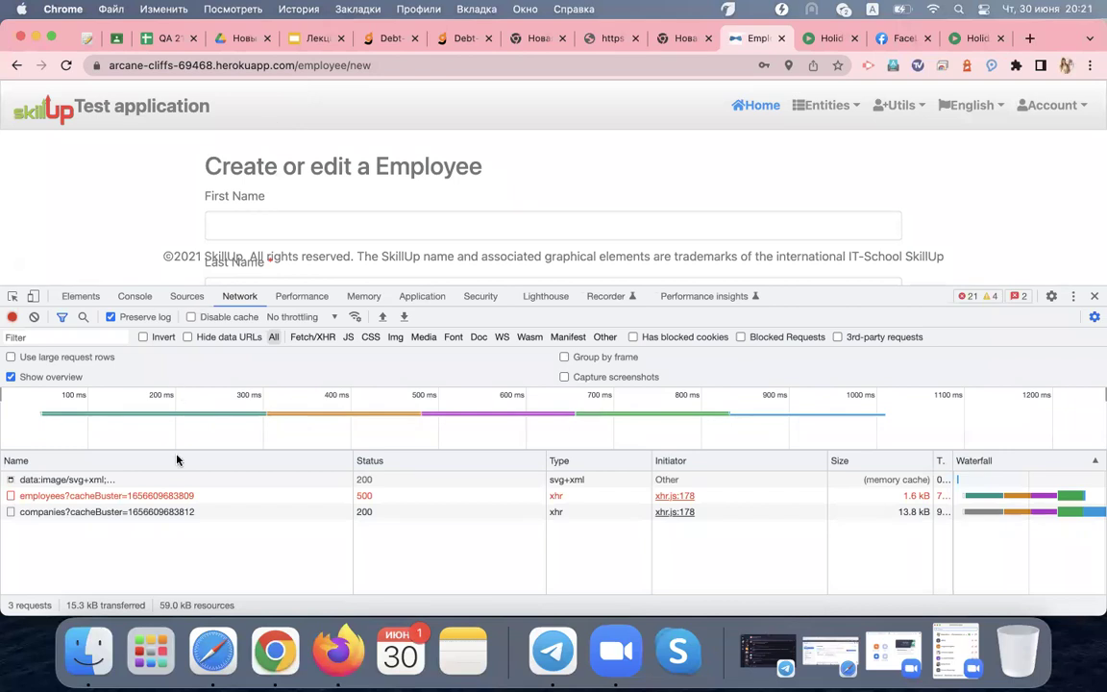
left_click(181, 495)
left_click(497, 536)
double_click(501, 535)
left_click_drag(885, 309, 865, 394)
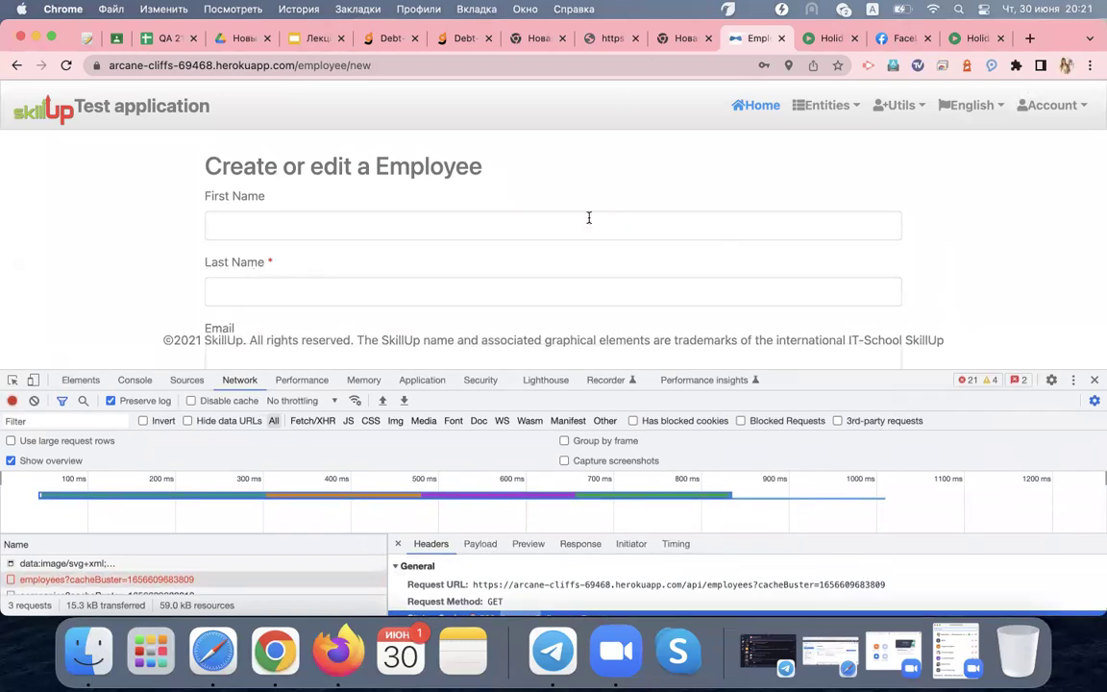
scroll(589, 219, "down", 1)
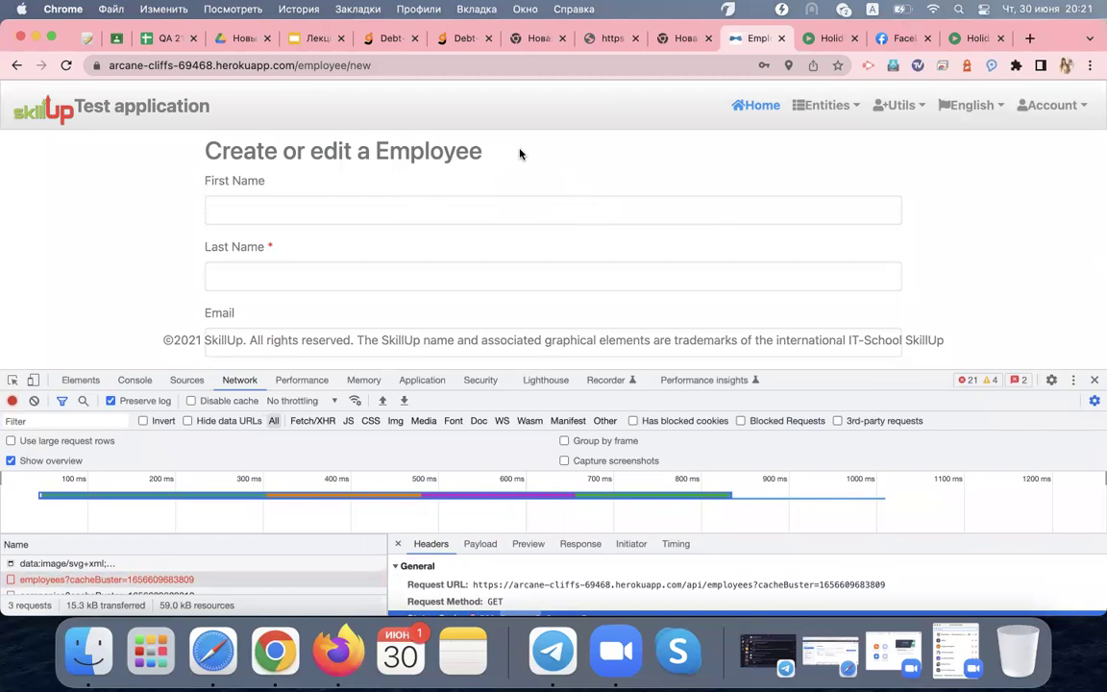
scroll(514, 144, "down", 3)
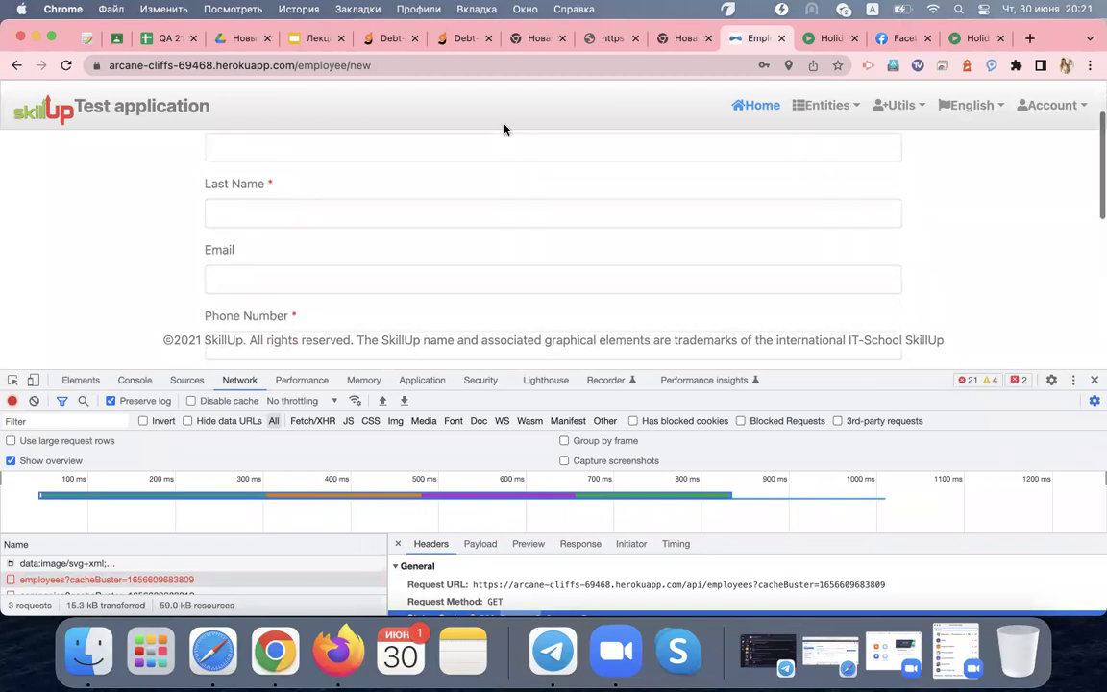
scroll(505, 128, "up", 1)
Fill First Name, Last Name and Email with placeholder text and enter a numeric phone number
left_click(444, 158)
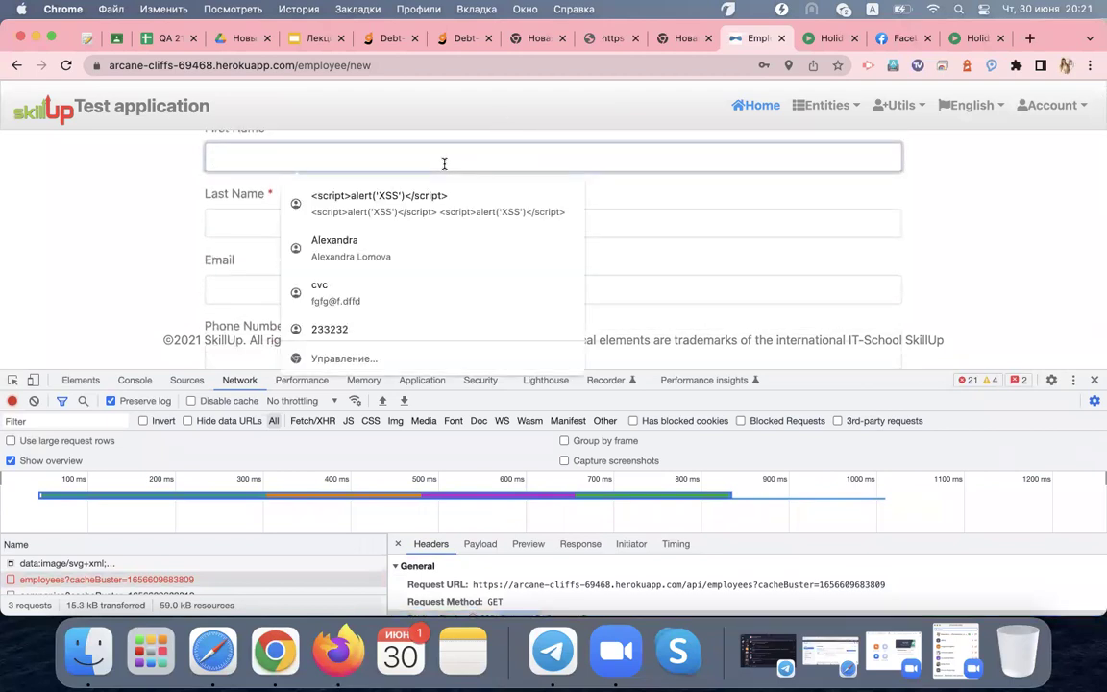
type("dfdf")
left_click(346, 227)
type("dfd")
key("Tab")
type("fdfdd")
scroll(275, 247, "down", 3)
left_click(275, 247)
type("dfdfdf")
key("BackSpace")
key("BackSpace")
key("BackSpace")
key("BackSpace")
key("BackSpace")
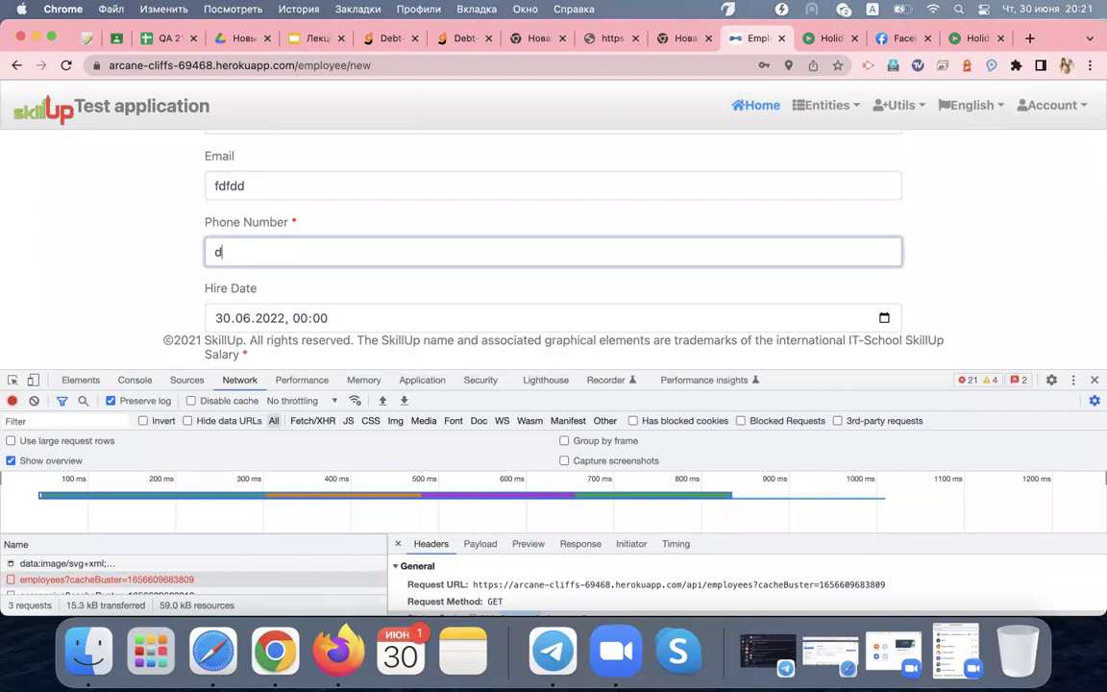
type("32288233")
Enter Salary 434 and Age 3434
scroll(553, 230, "down", 1)
scroll(272, 228, "down", 1)
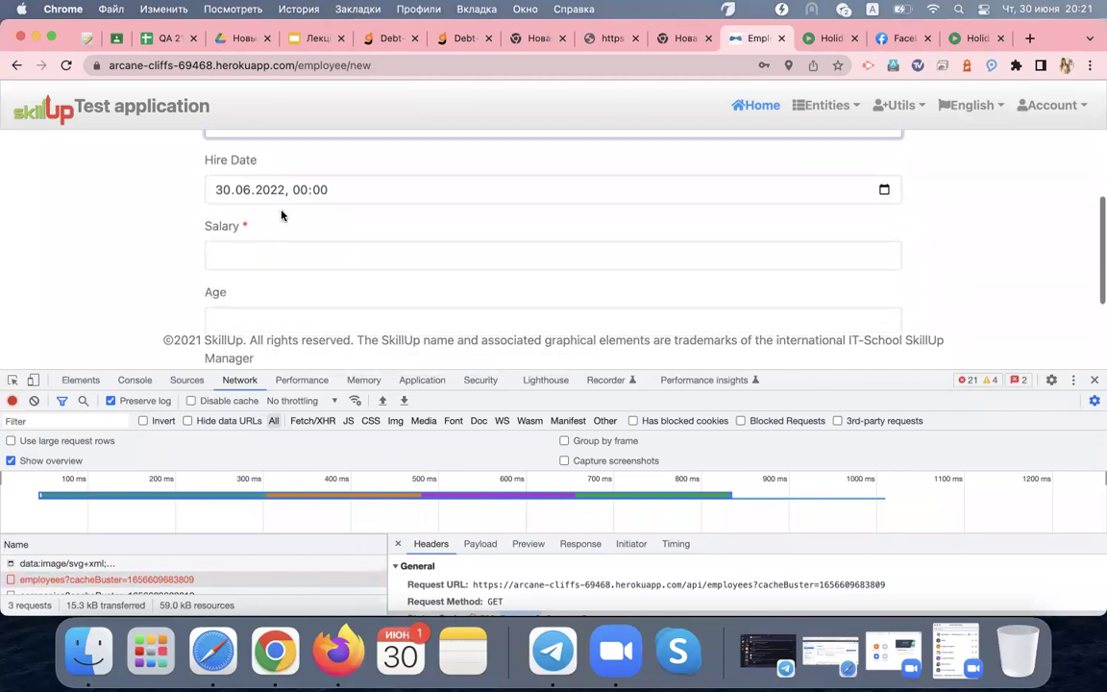
left_click(269, 255)
type("434")
scroll(267, 265, "down", 1)
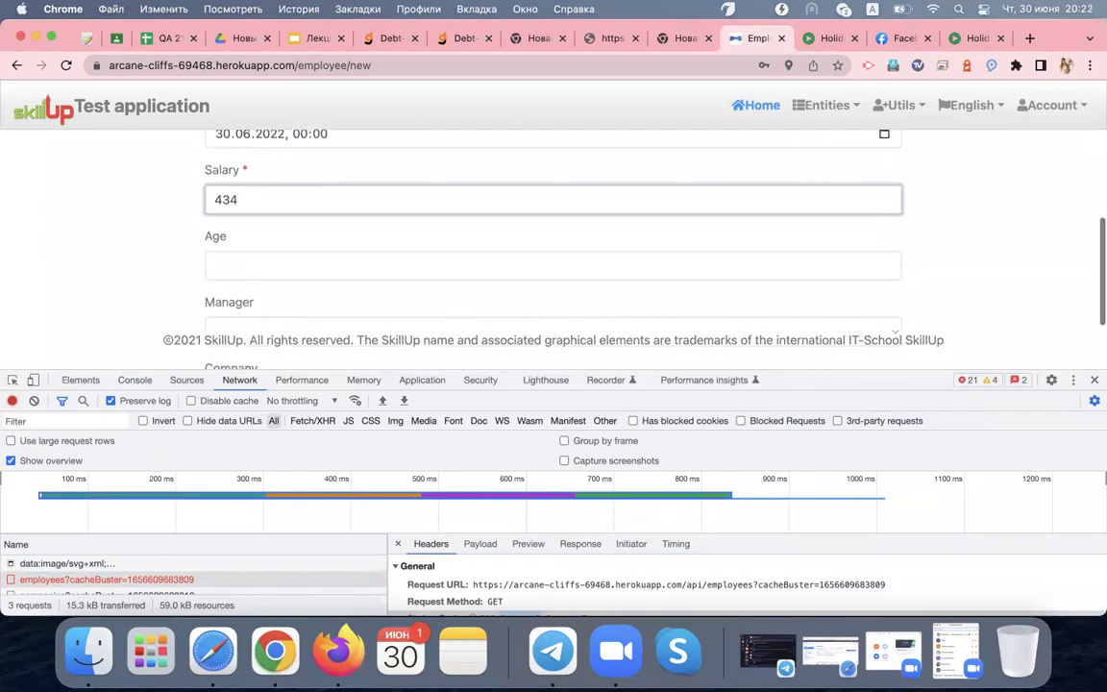
left_click(267, 265)
type("3434")
scroll(247, 298, "down", 2)
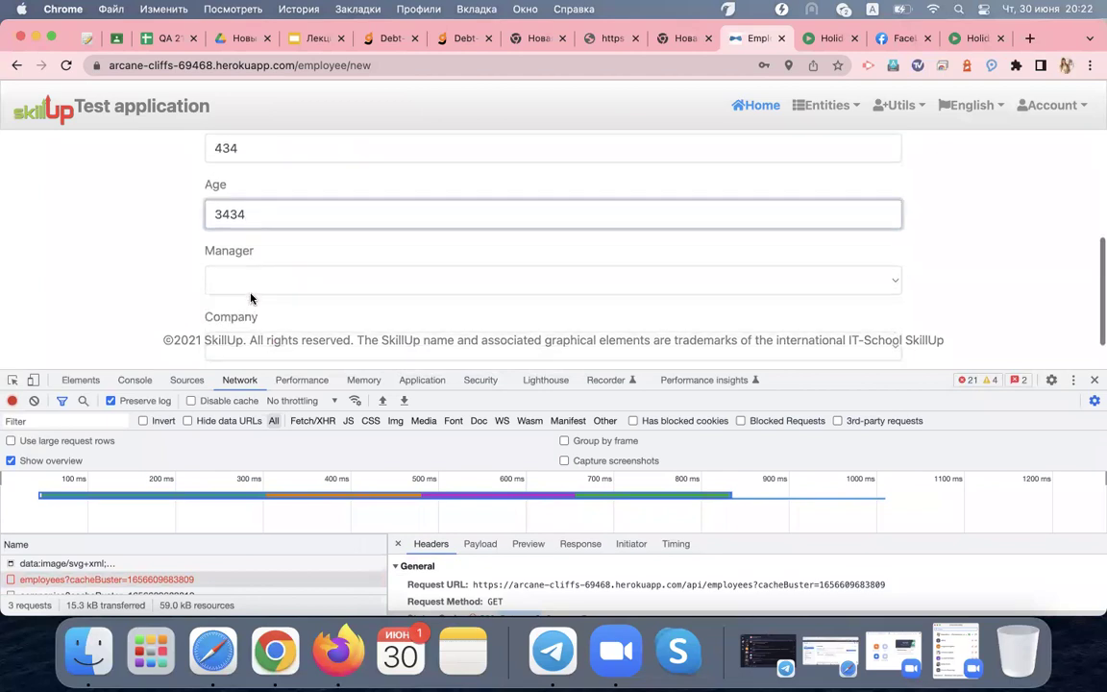
Leave Manager empty, choose company TestIDESelenium., and clear the network log
left_click(252, 255)
left_click(252, 254)
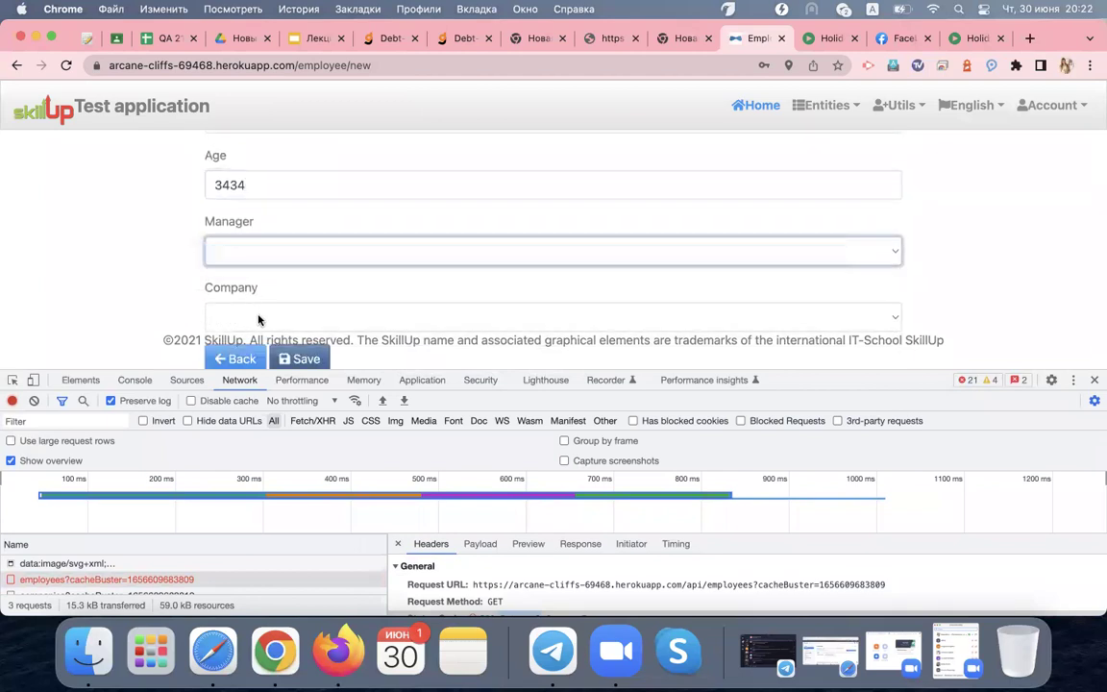
left_click(258, 319)
left_click(259, 359)
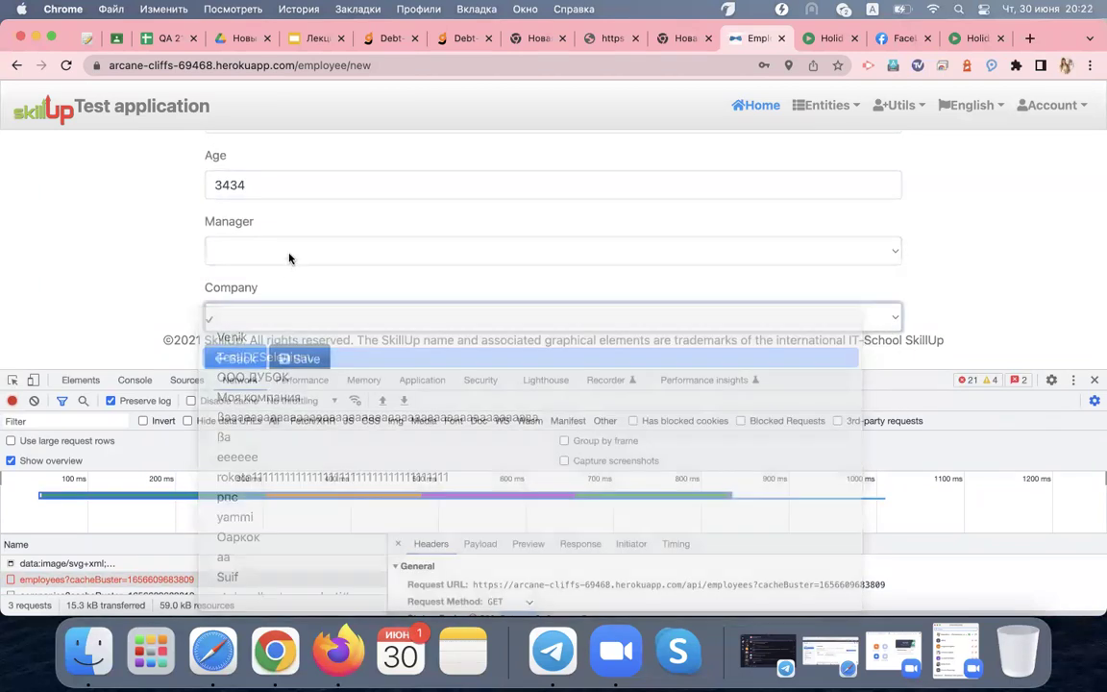
left_click(289, 251)
left_click(283, 252)
scroll(183, 295, "down", 1)
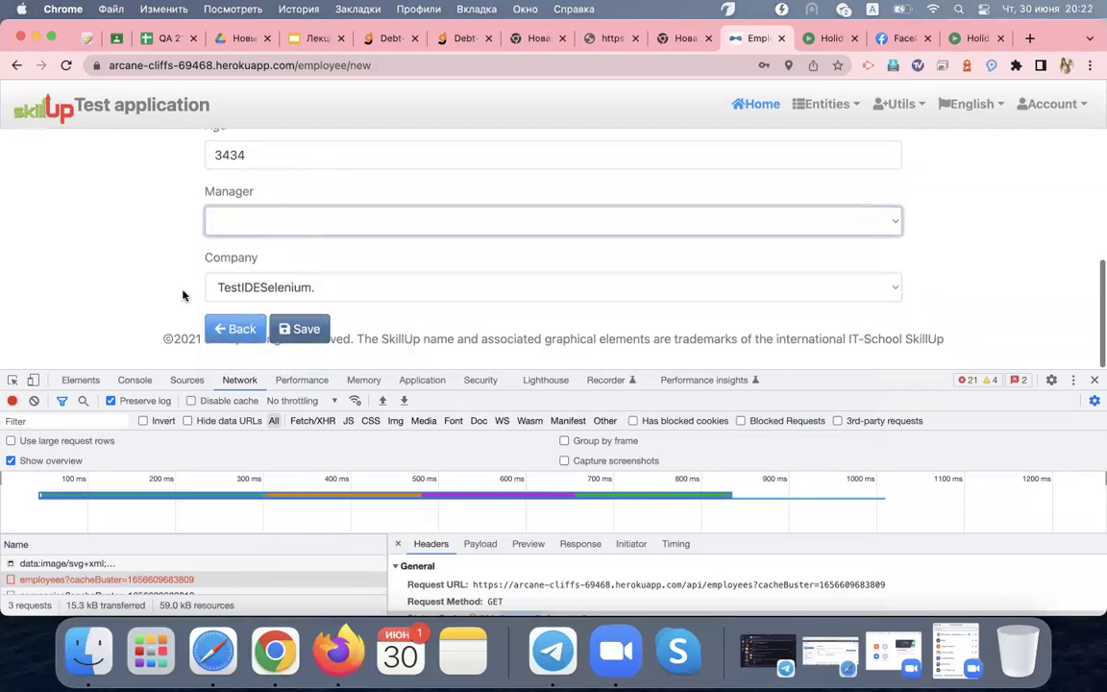
left_click(34, 400)
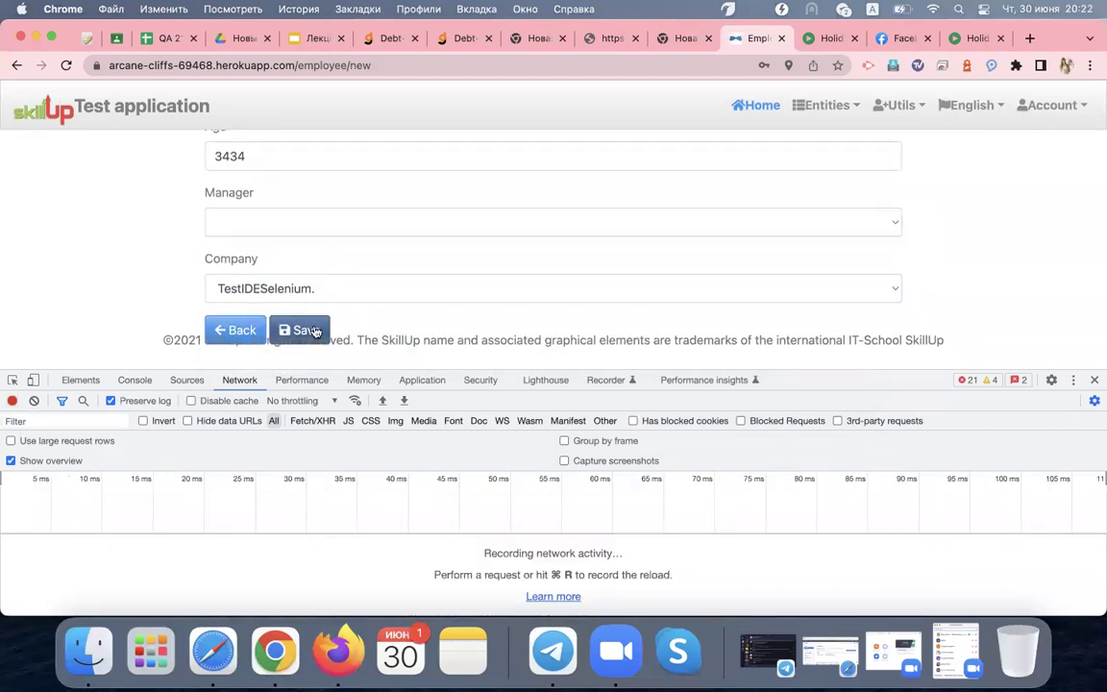
Save the employee and highlight the creation request's 201 Created status in its headers
left_click(298, 330)
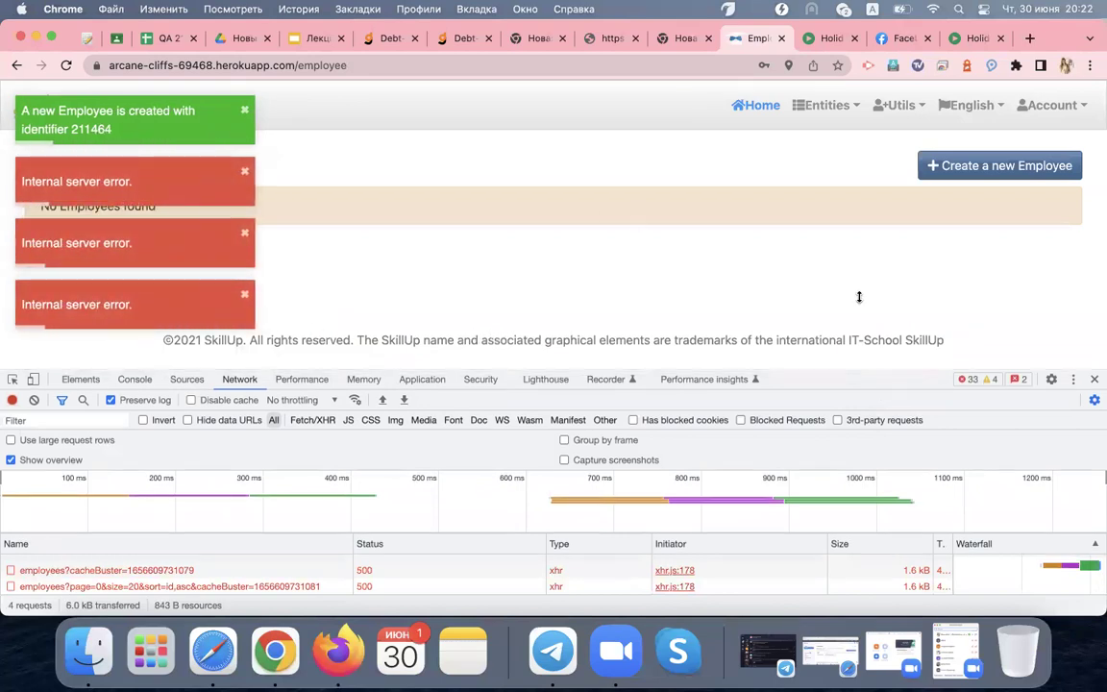
left_click_drag(884, 385, 883, 211)
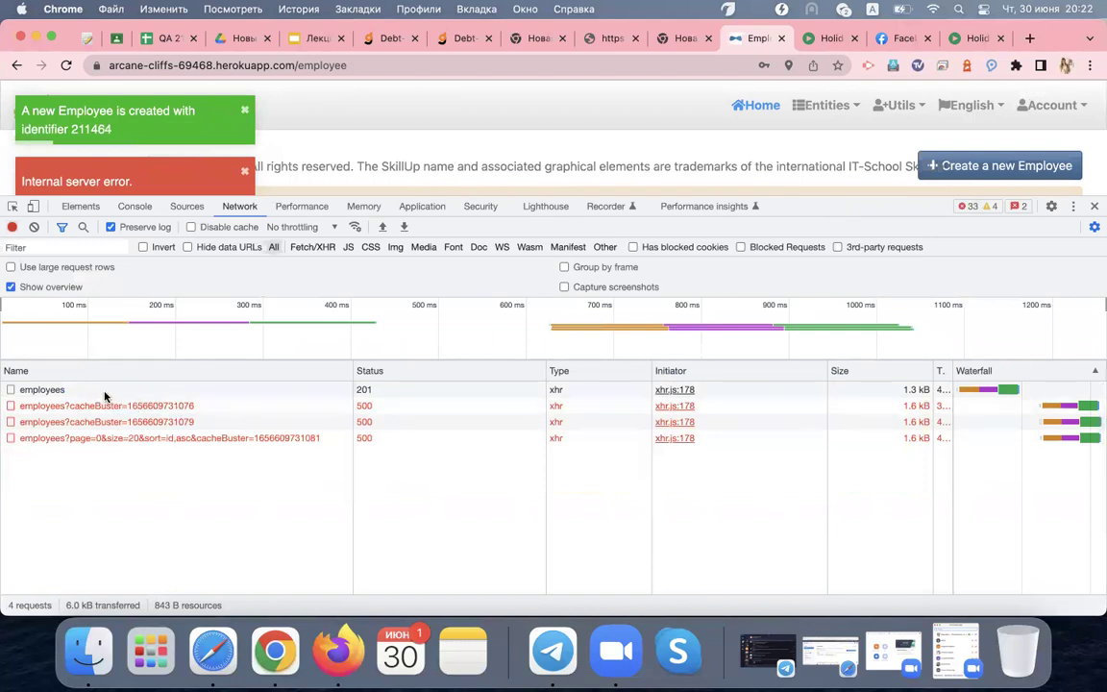
left_click(104, 391)
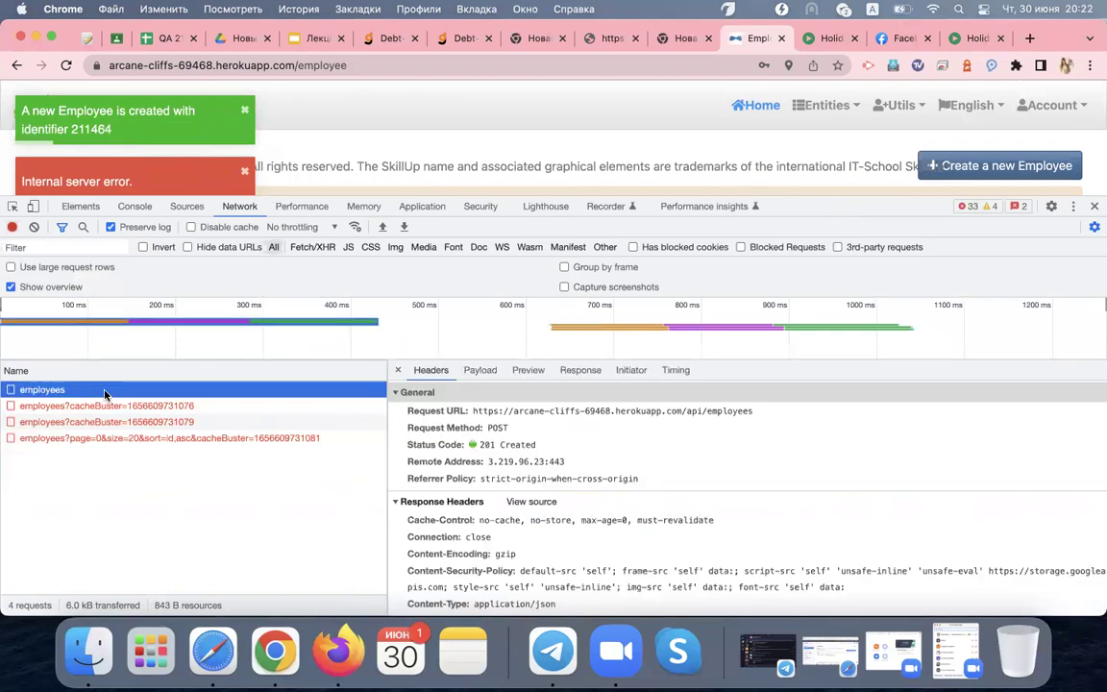
left_click(507, 427)
left_click(536, 446)
left_click_drag(535, 446, 479, 446)
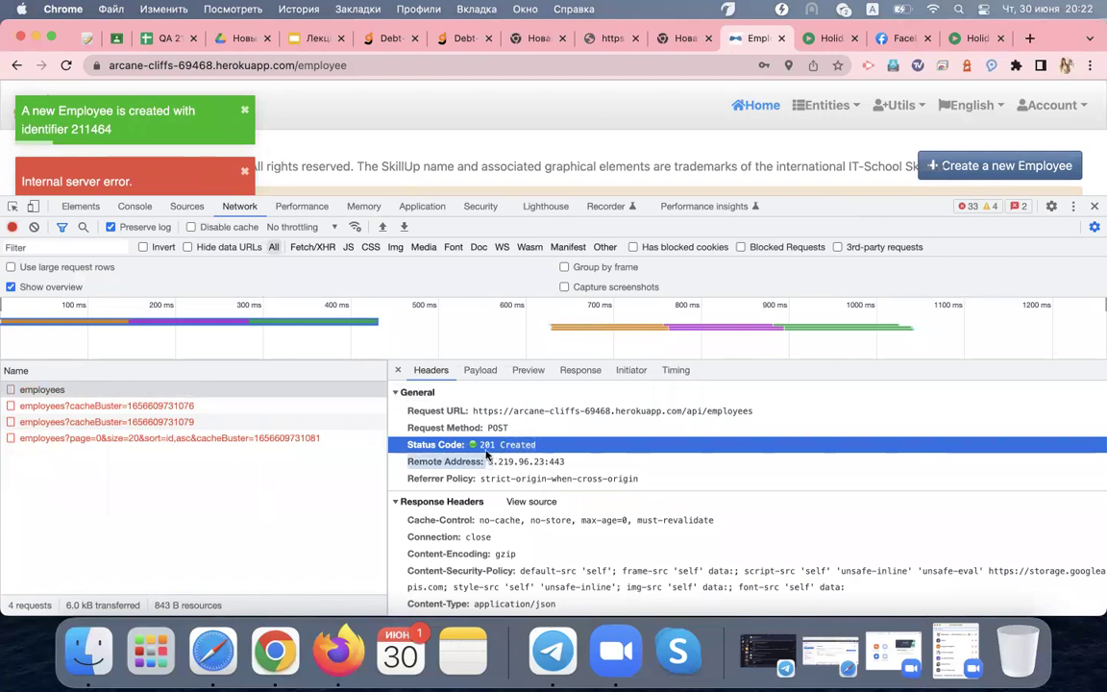
Step through the failed employees requests and read the paged request's JSON error response
left_click(293, 407)
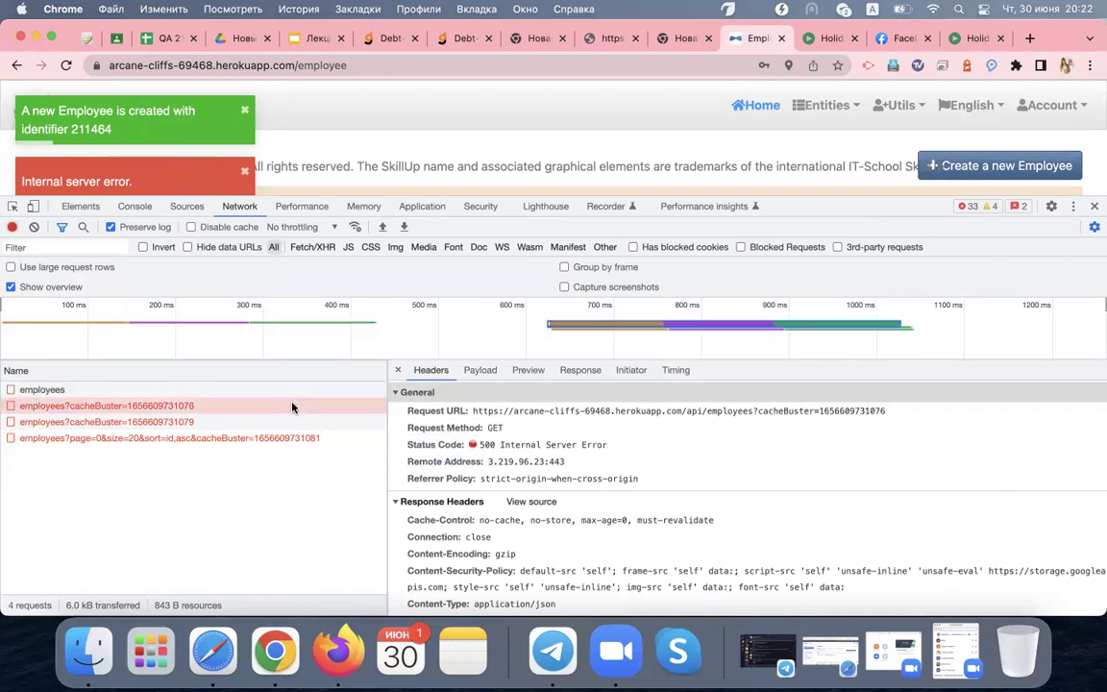
left_click(735, 411)
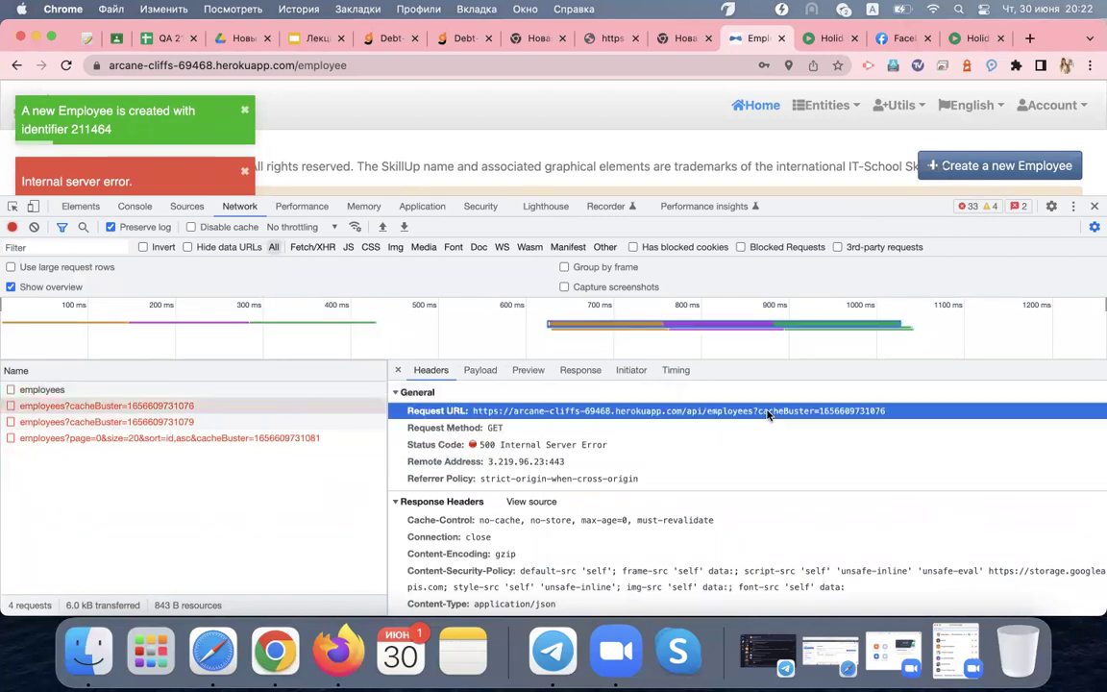
left_click(289, 423)
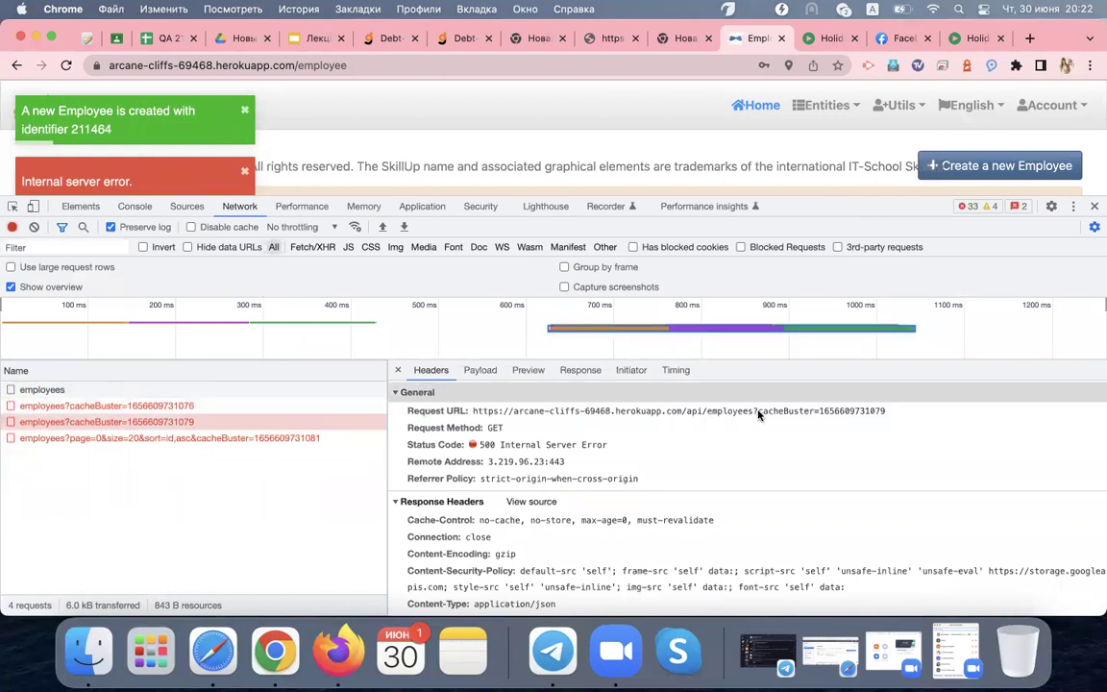
left_click(314, 439)
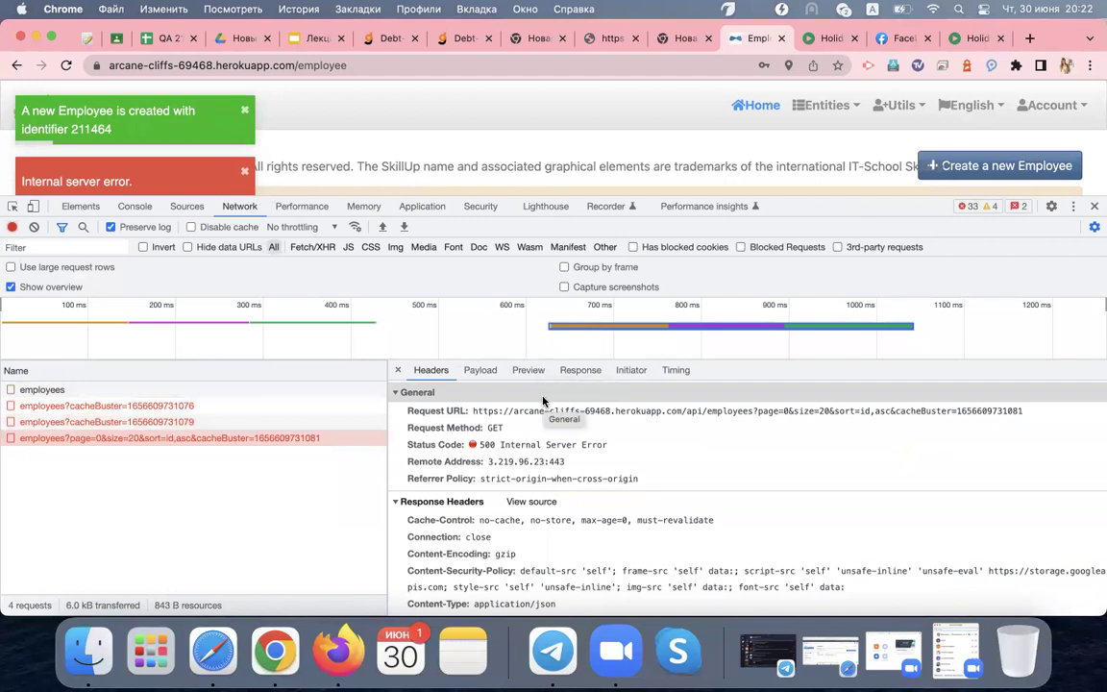
left_click(578, 373)
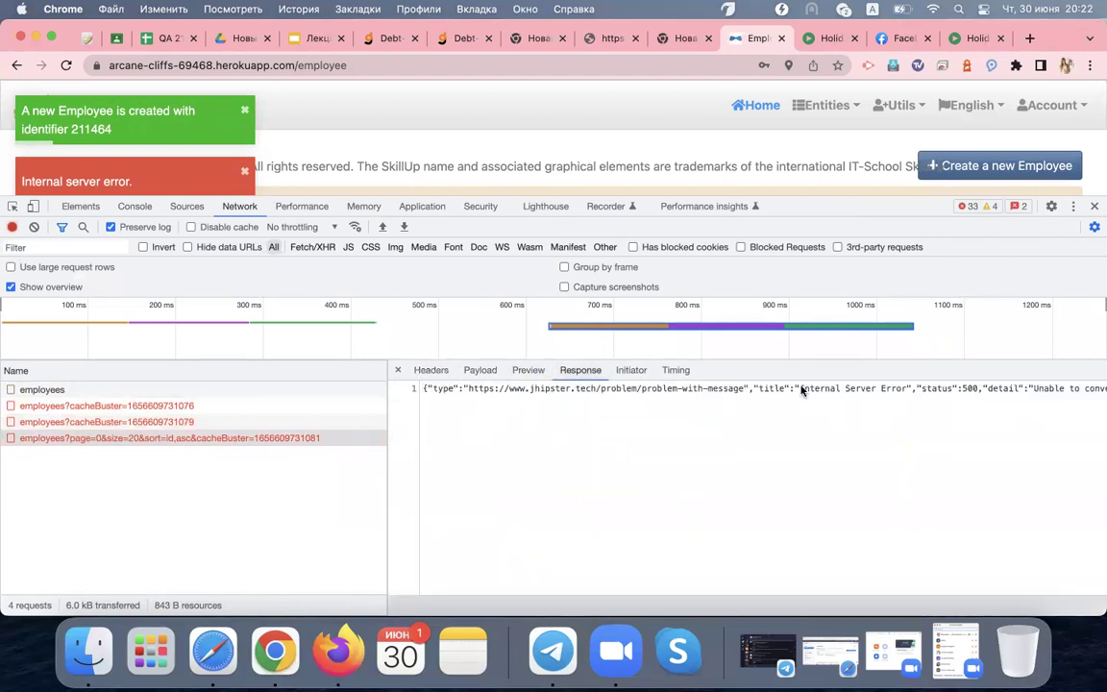
scroll(907, 391, "right", 3)
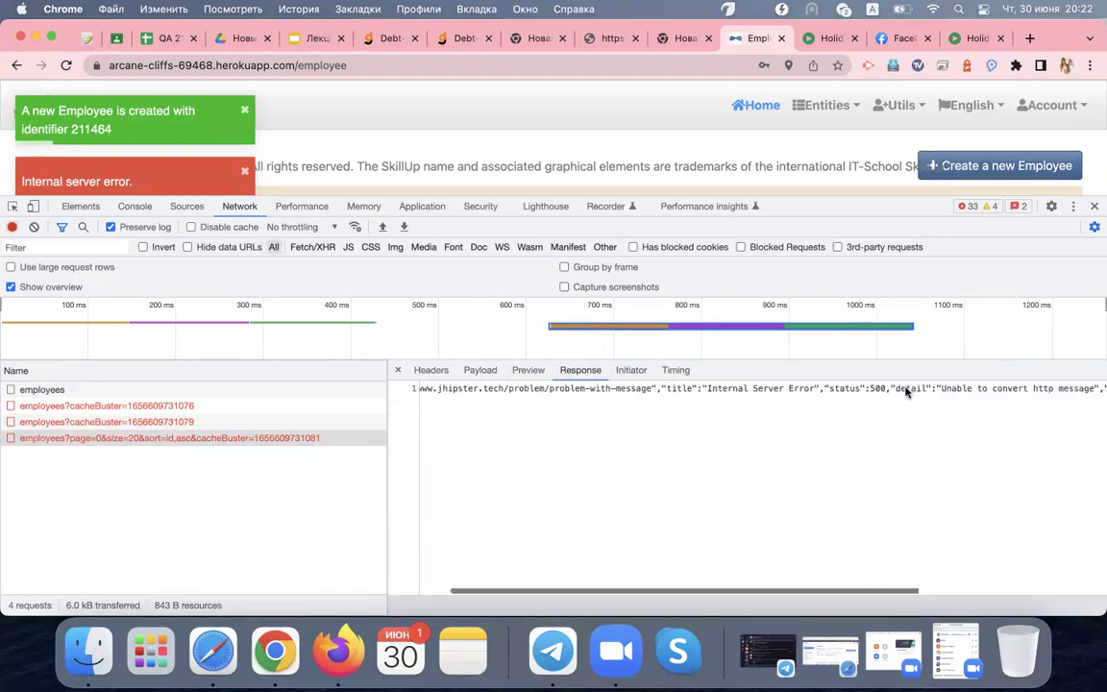
left_click(908, 390)
left_click_drag(1065, 388, 1004, 385)
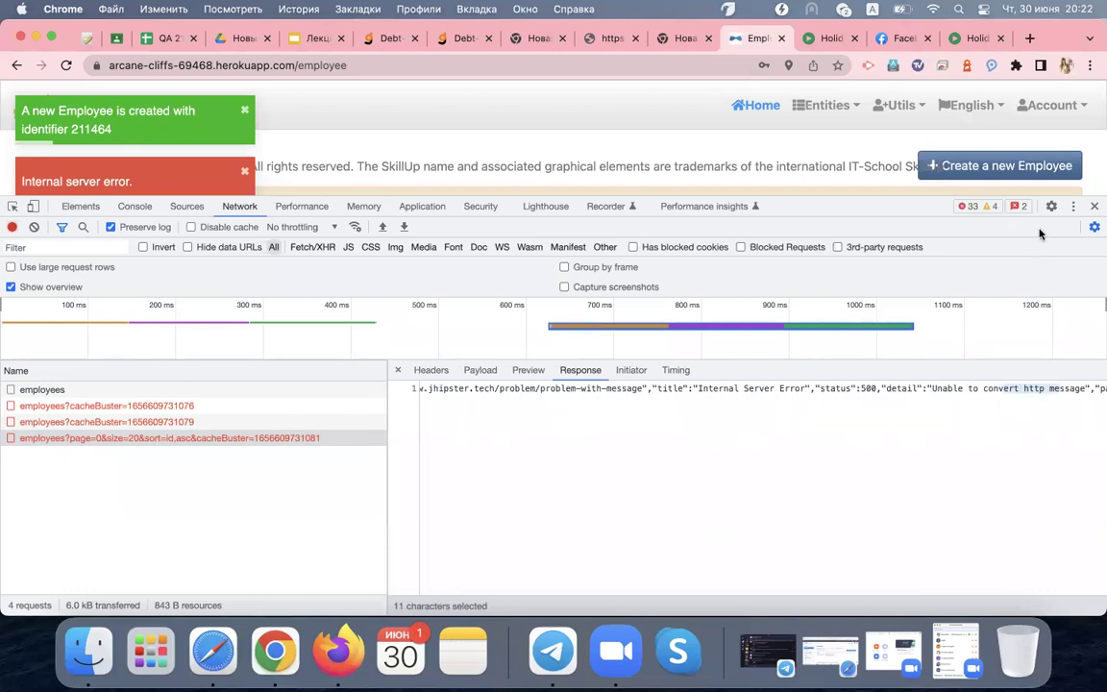
Check another failed request's JSON error, highlight its /api path, and close the details pane
left_click(292, 421)
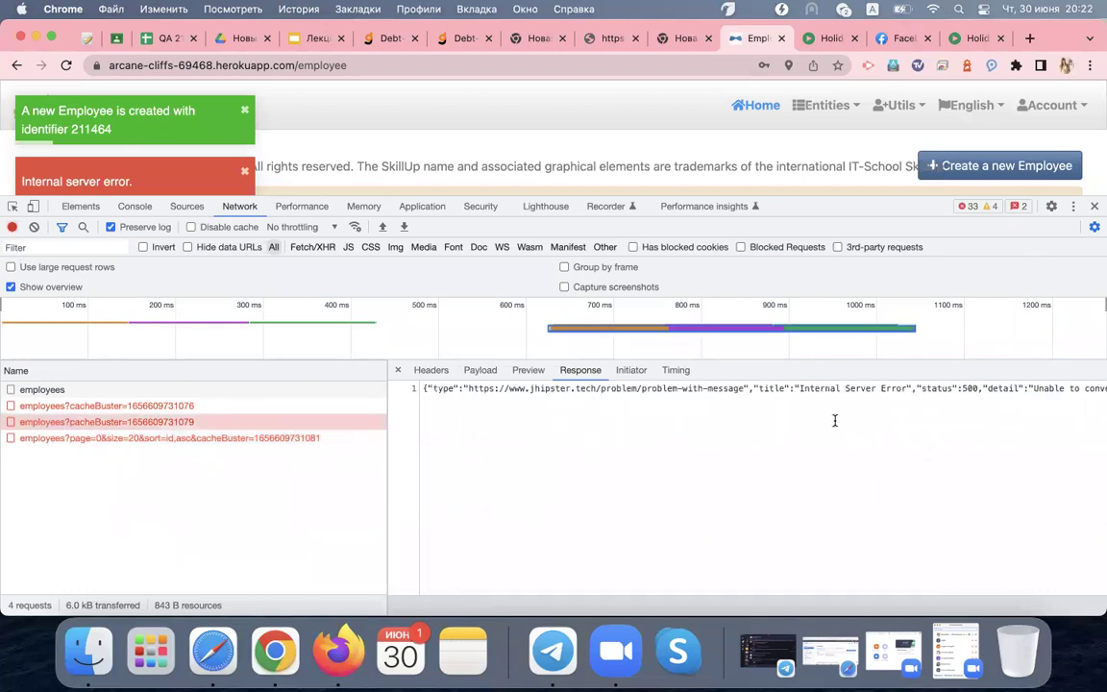
scroll(959, 405, "right", 5)
left_click(781, 398)
left_click_drag(910, 390, 891, 392)
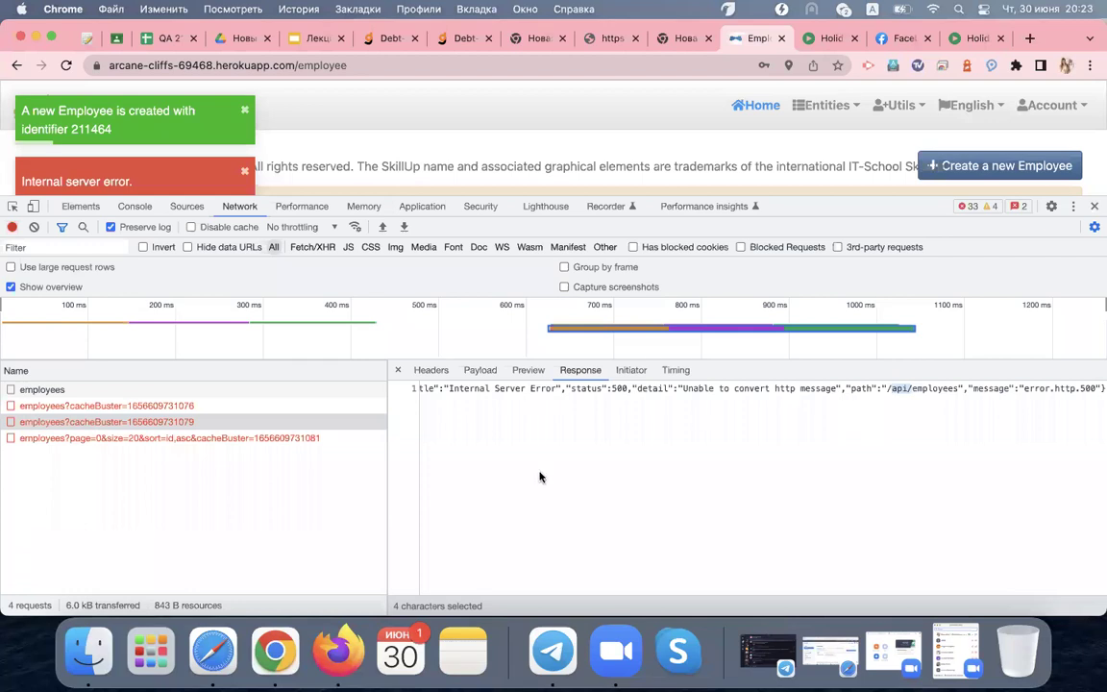
left_click(398, 370)
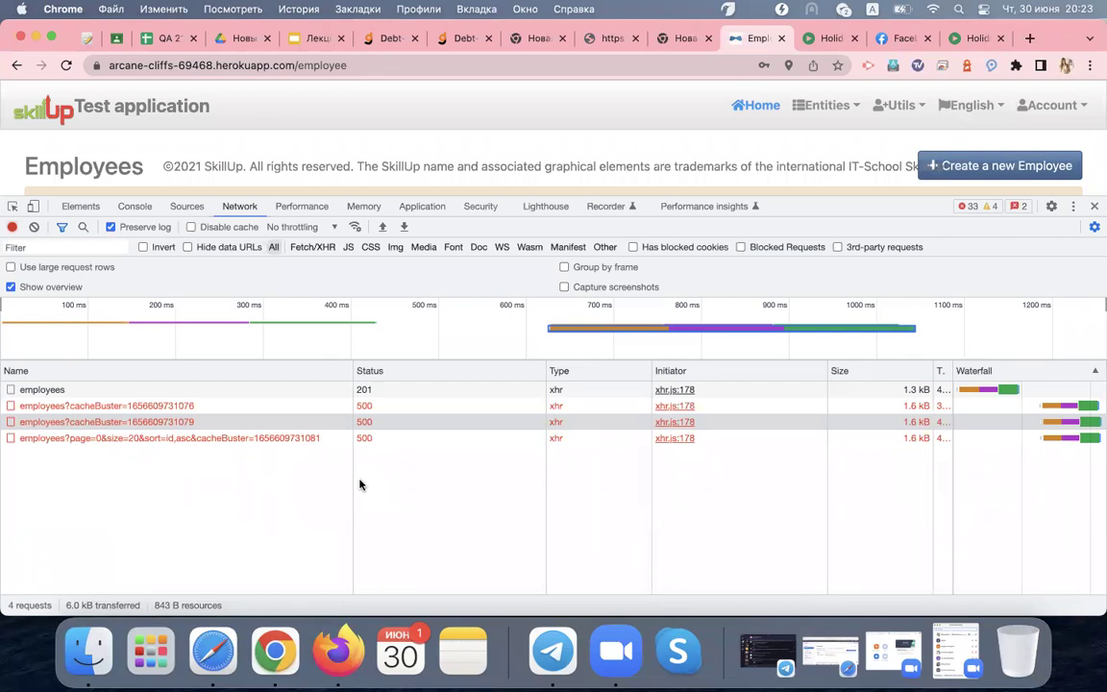
Open the failed employees?page=0 request's response, showing its 500 'Unable to convert http message' error
left_click(362, 389)
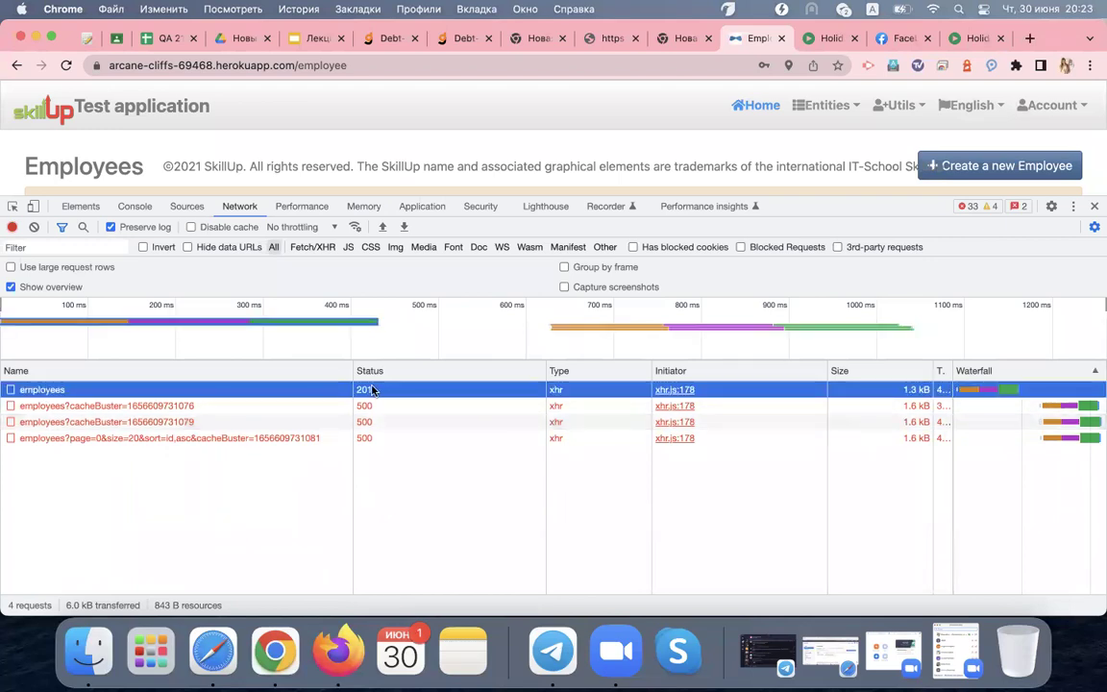
left_click(378, 406)
left_click(379, 437)
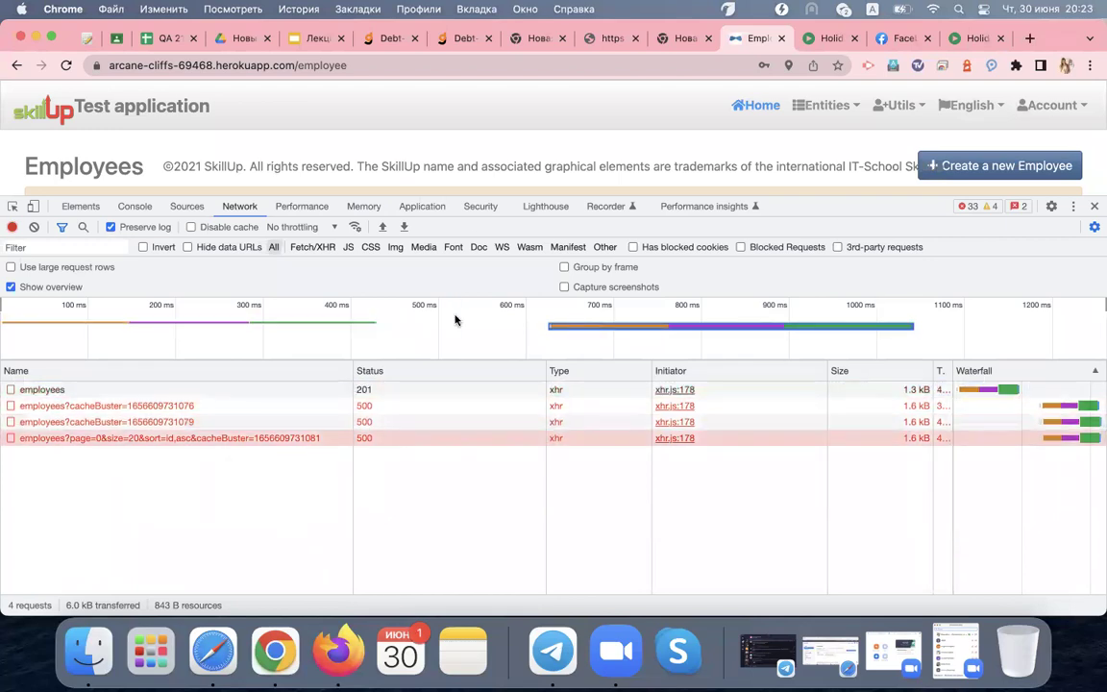
scroll(477, 188, "down", 3)
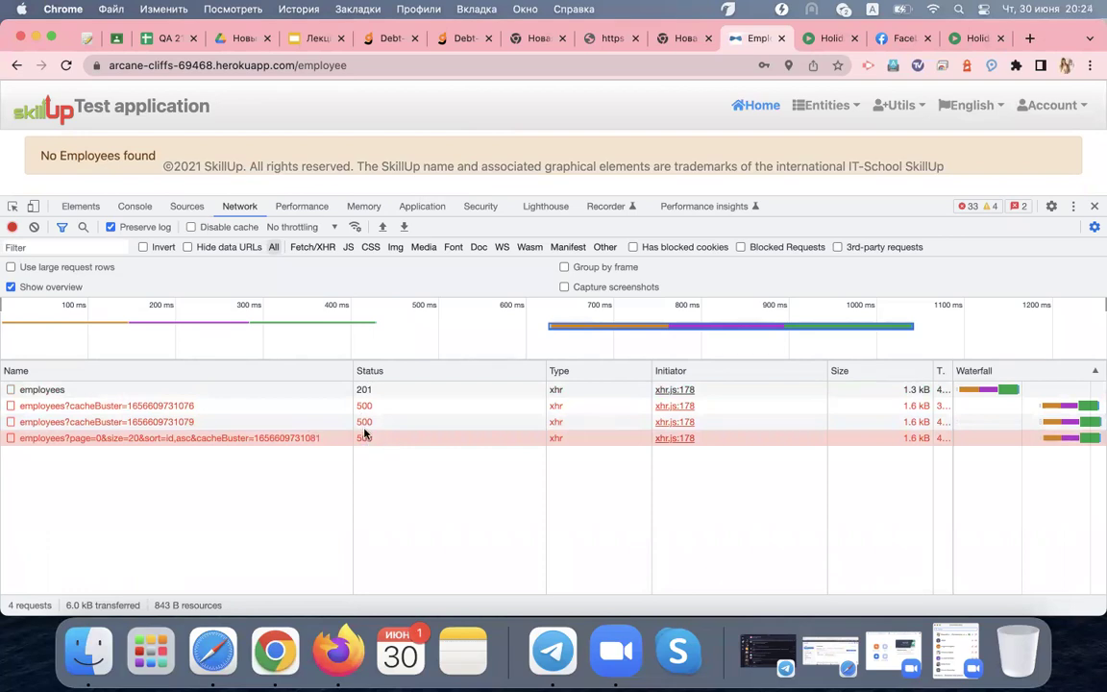
left_click(317, 441)
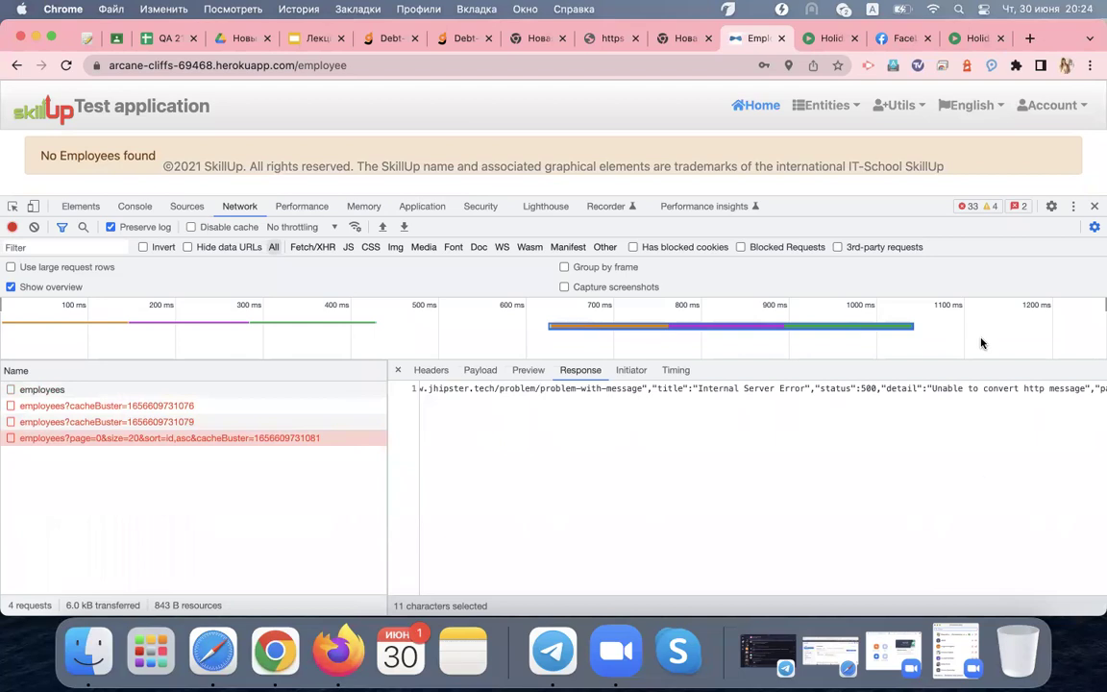
scroll(773, 390, "right", 8)
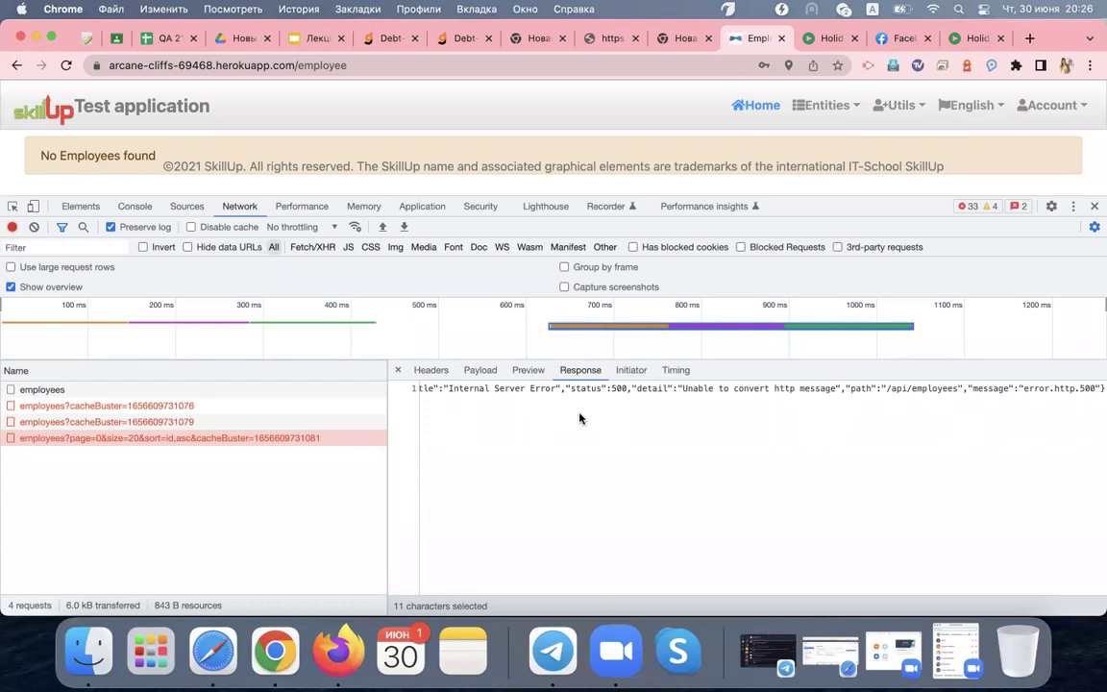
key("XF86AudioRaiseVolume")
Clear the network log, enlarge DevTools, open the new-employee form and view its console errors
left_click(34, 227)
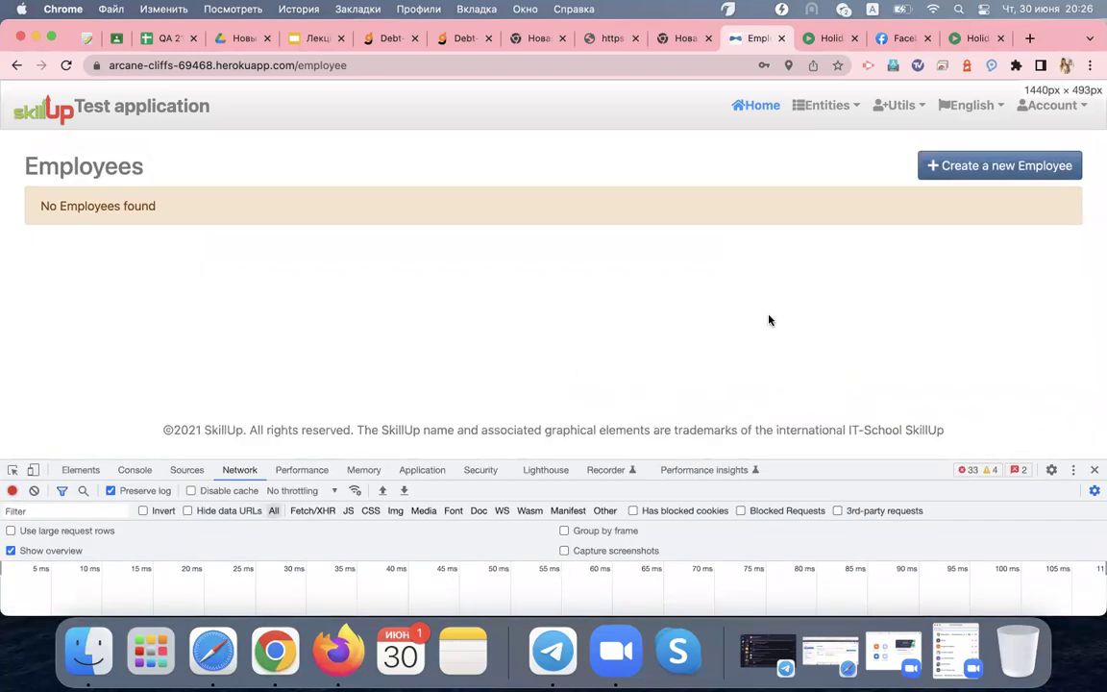
triple_click(766, 209)
left_click_drag(814, 465, 317, 279)
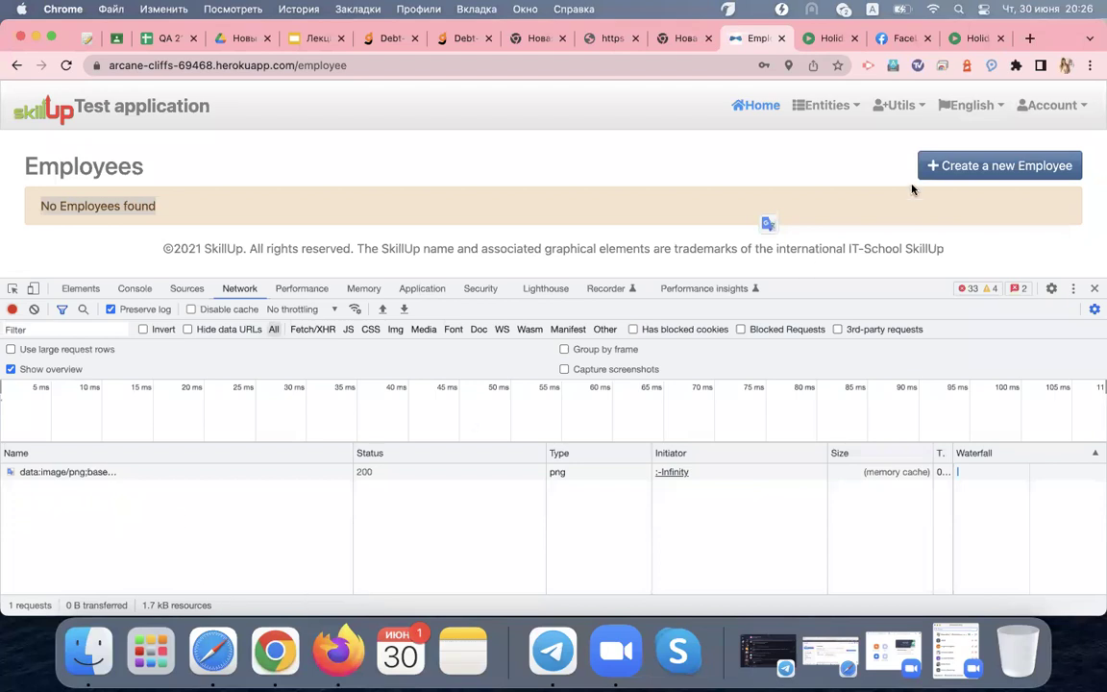
double_click(971, 165)
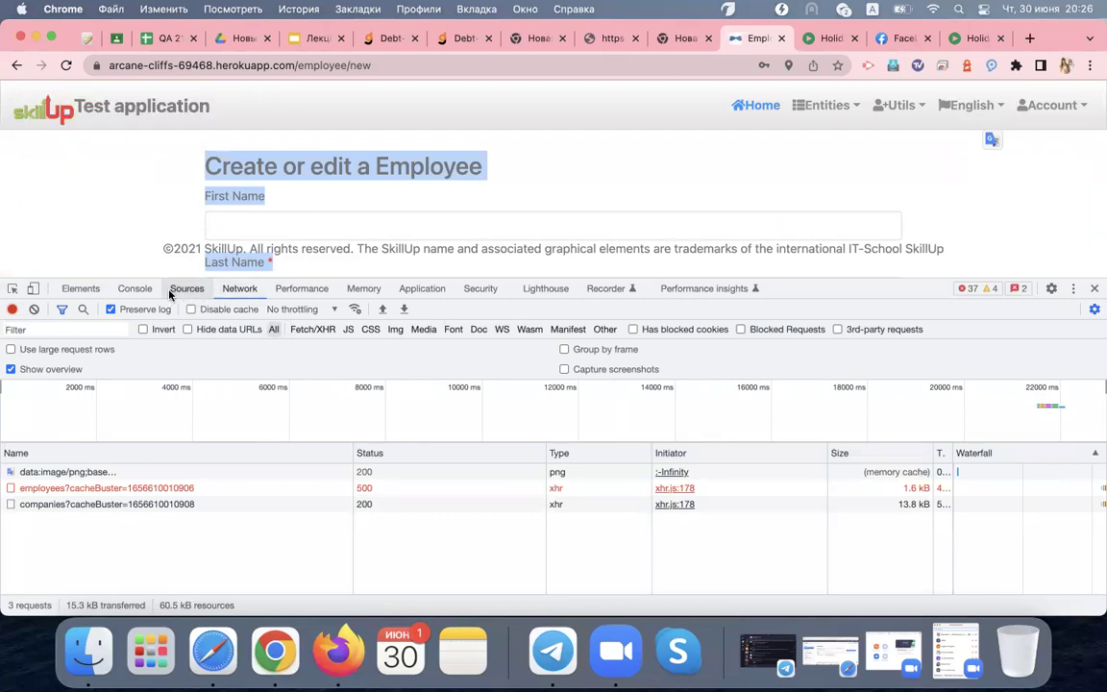
left_click(136, 290)
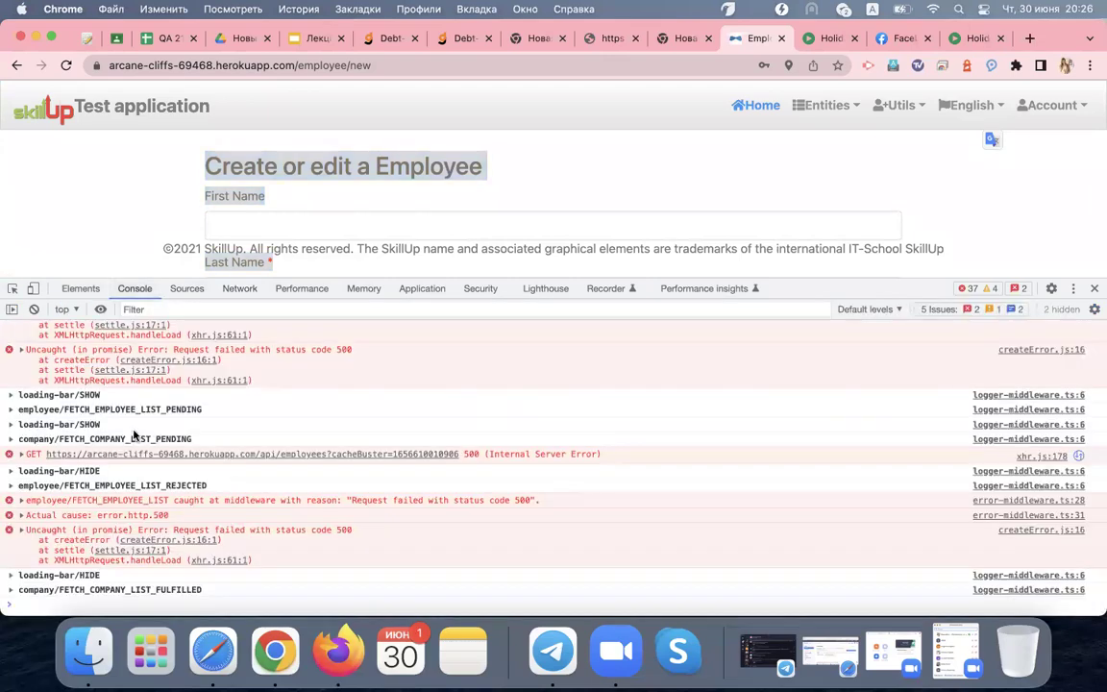
Scroll through the employee page's console errors, then show the Holiday Cash Fast FAQ tab's network log
scroll(133, 435, "up", 10)
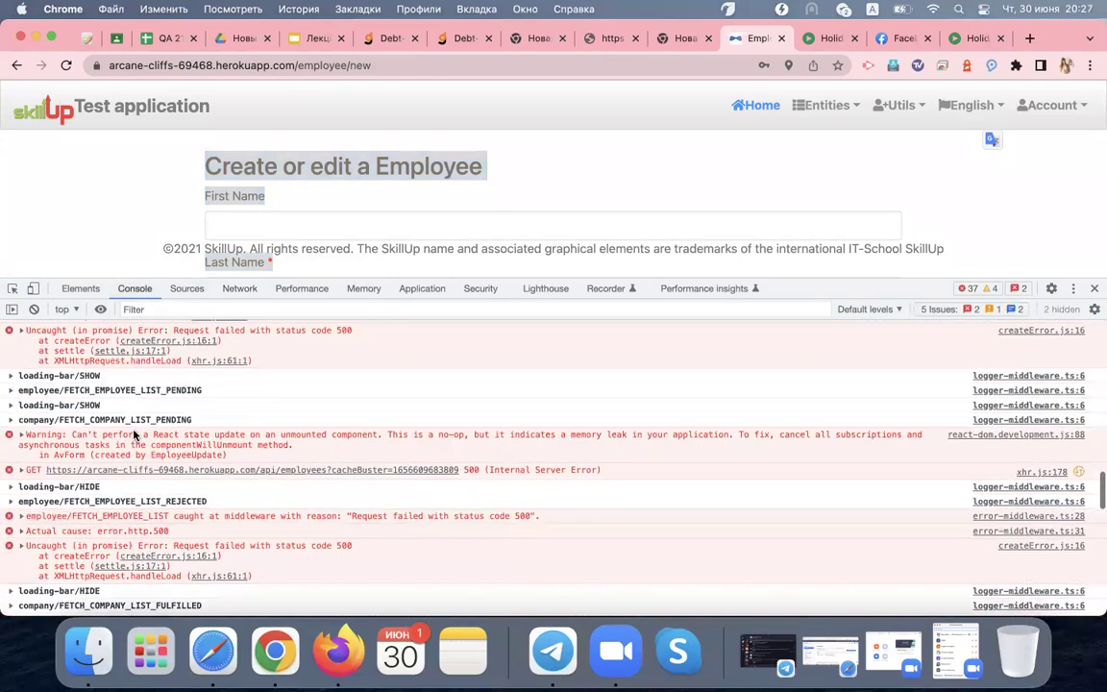
scroll(134, 435, "up", 15)
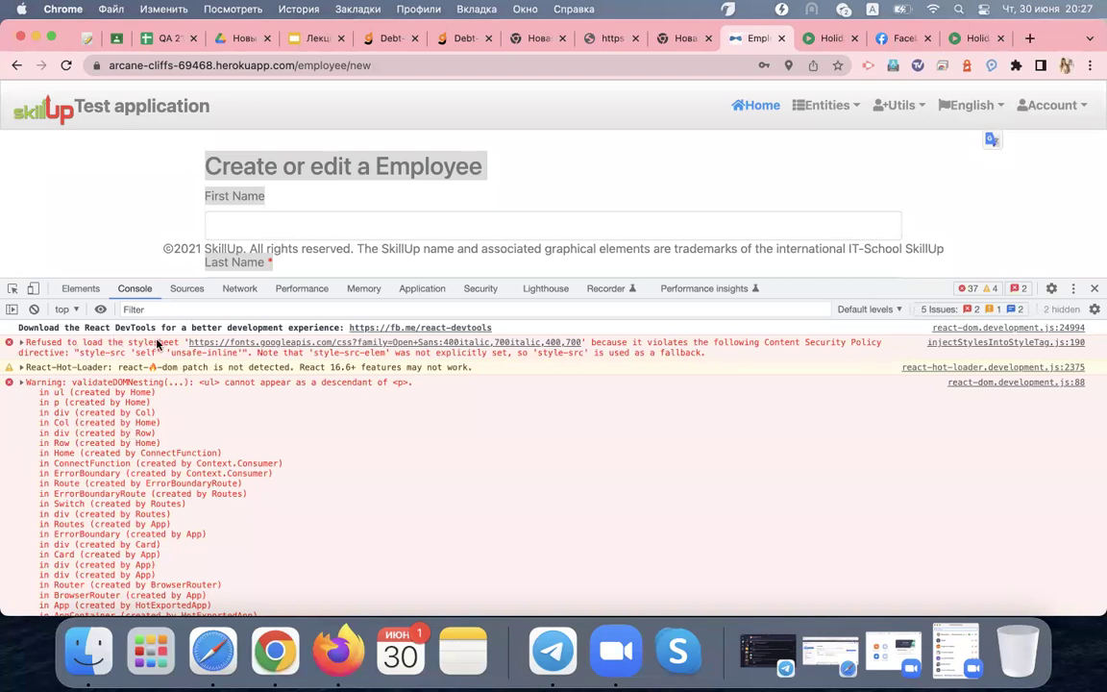
left_click(235, 289)
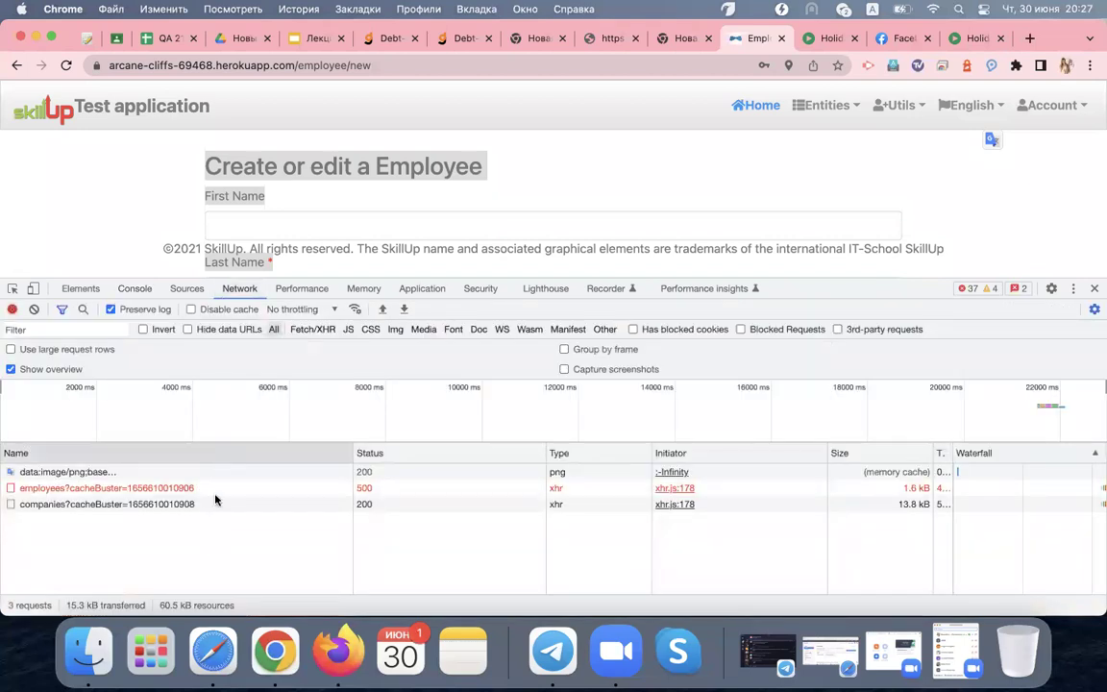
left_click(969, 37)
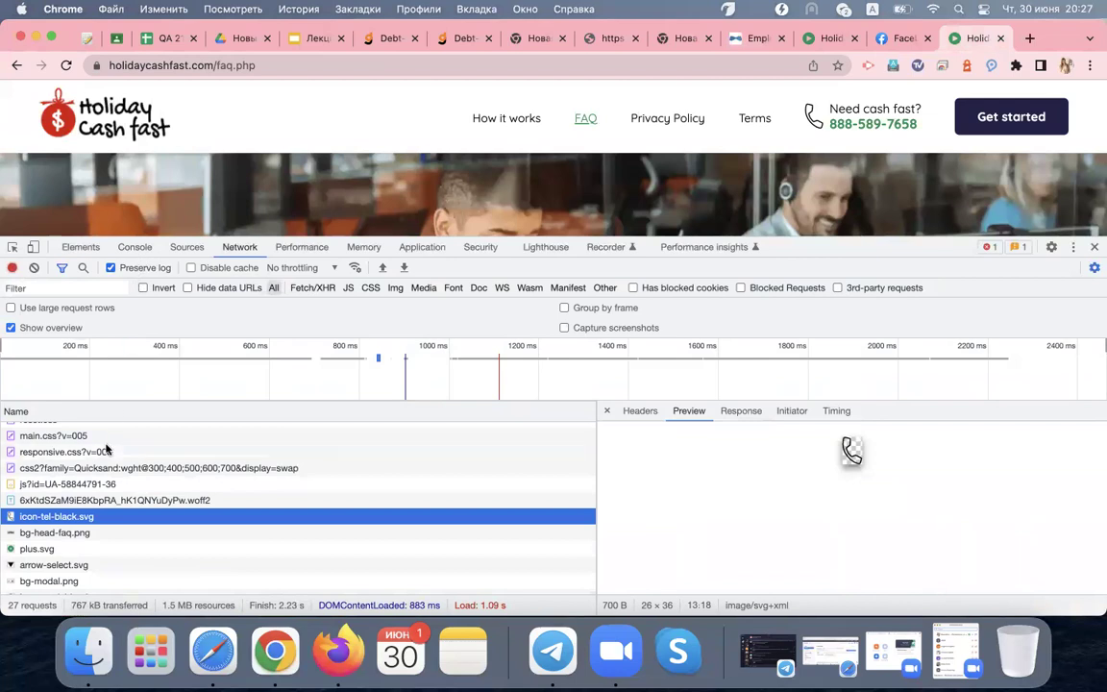
Reload the Holiday Cash Fast FAQ page with its Console showing
scroll(106, 449, "down", 5)
scroll(106, 548, "up", 10)
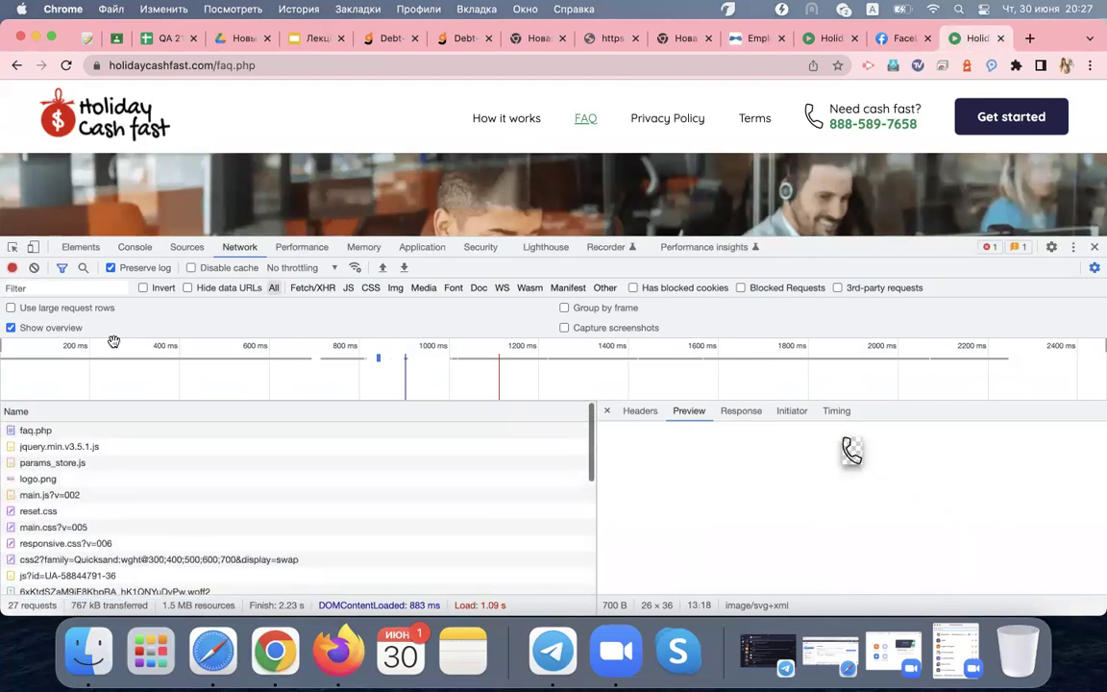
left_click(125, 247)
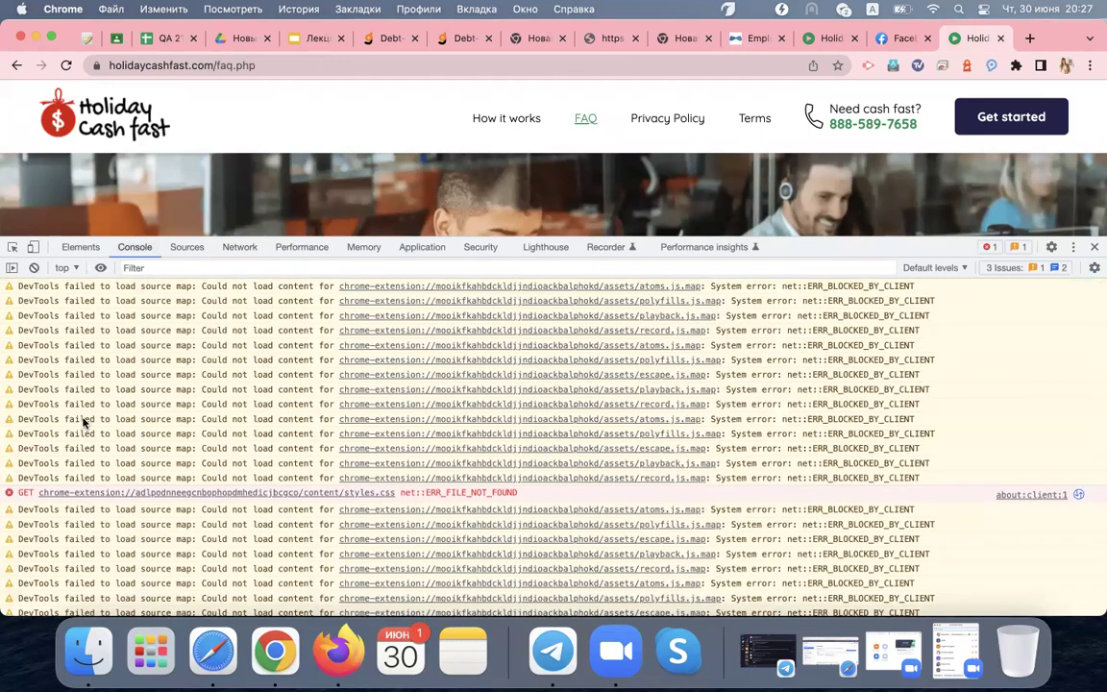
left_click(67, 65)
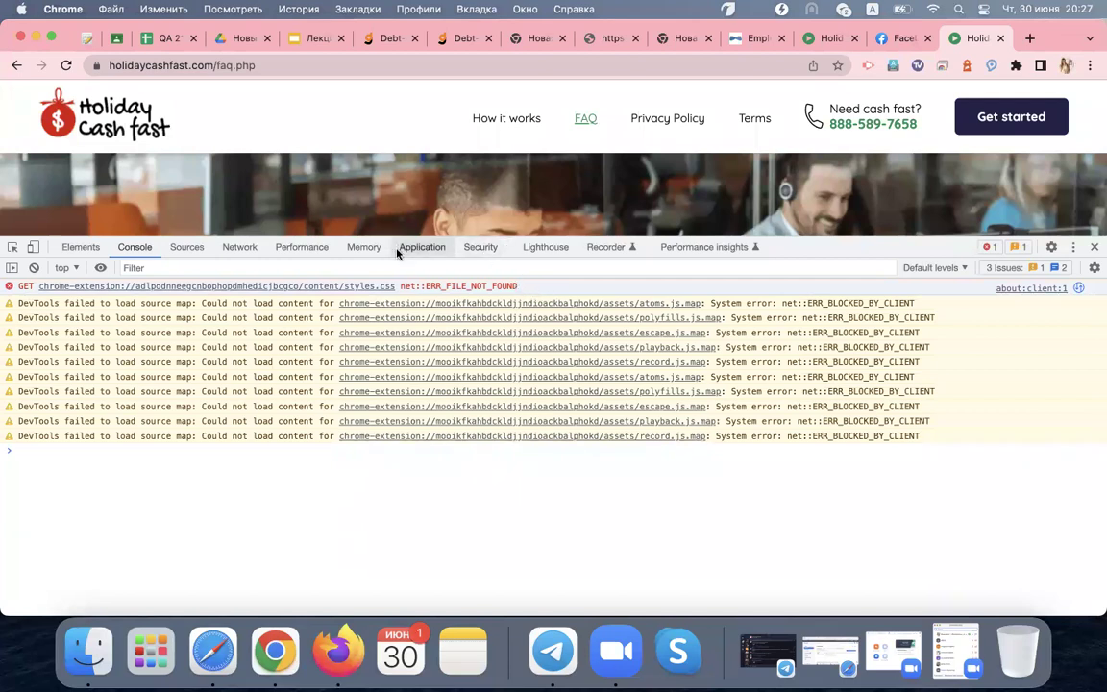
Inspect the failed styles.css request and the console, then return to the Employee tab
left_click(246, 247)
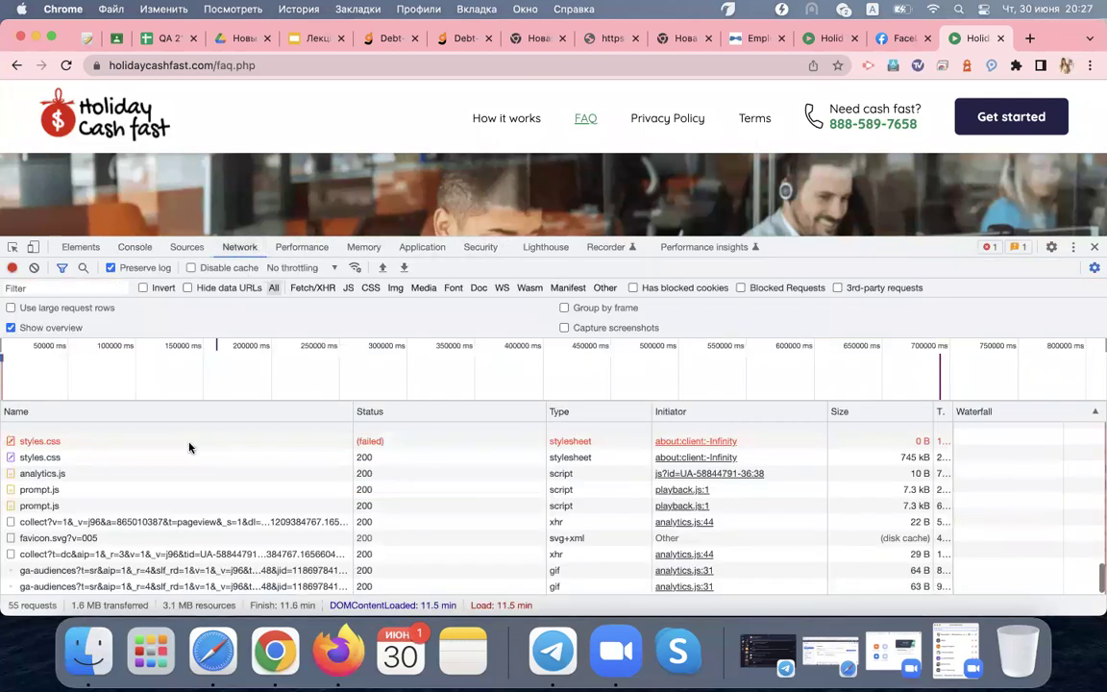
left_click(174, 445)
left_click(127, 249)
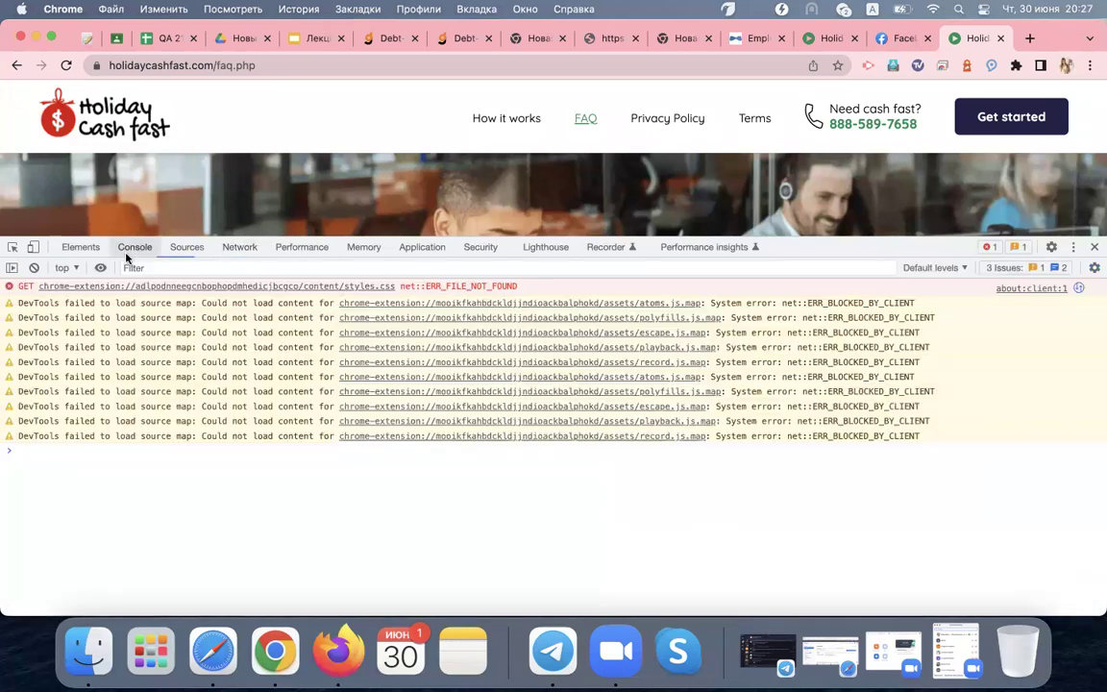
left_click(755, 39)
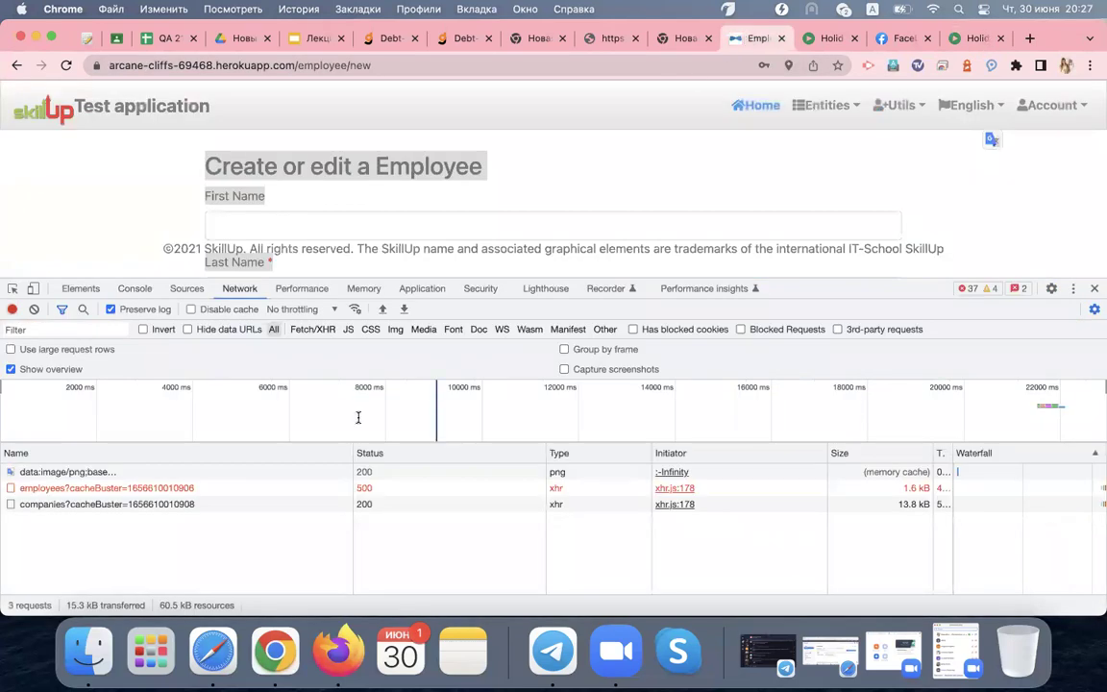
Scroll the Employee page's console and expand the 500 GET error's call stack
left_click(134, 288)
scroll(115, 389, "down", 10)
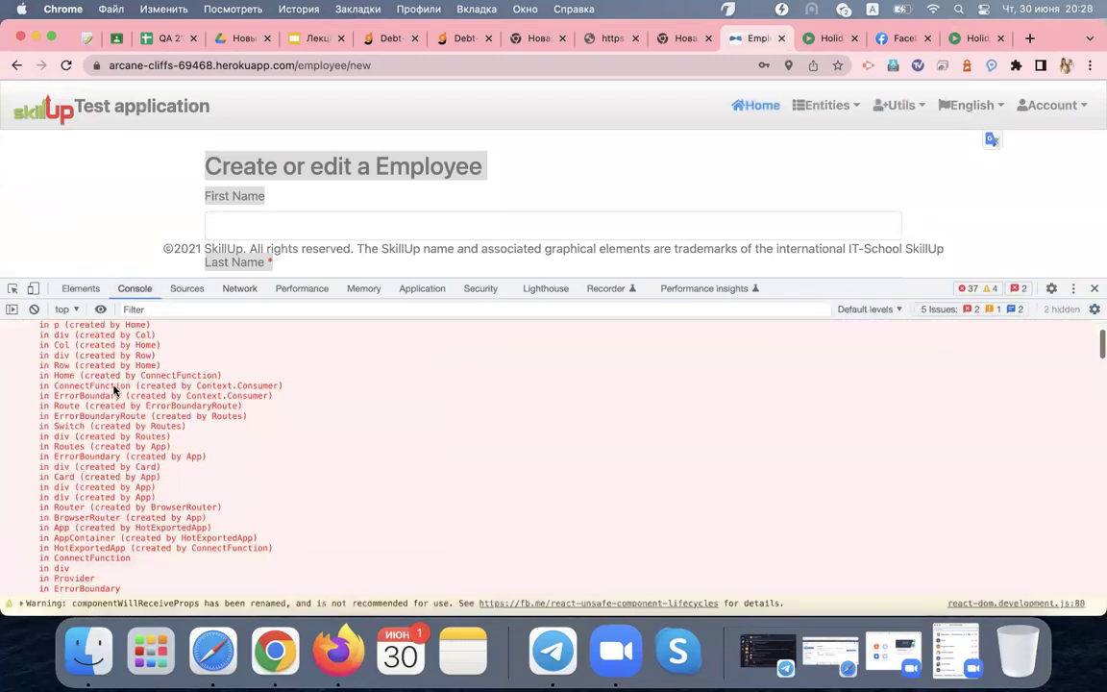
scroll(113, 389, "down", 6)
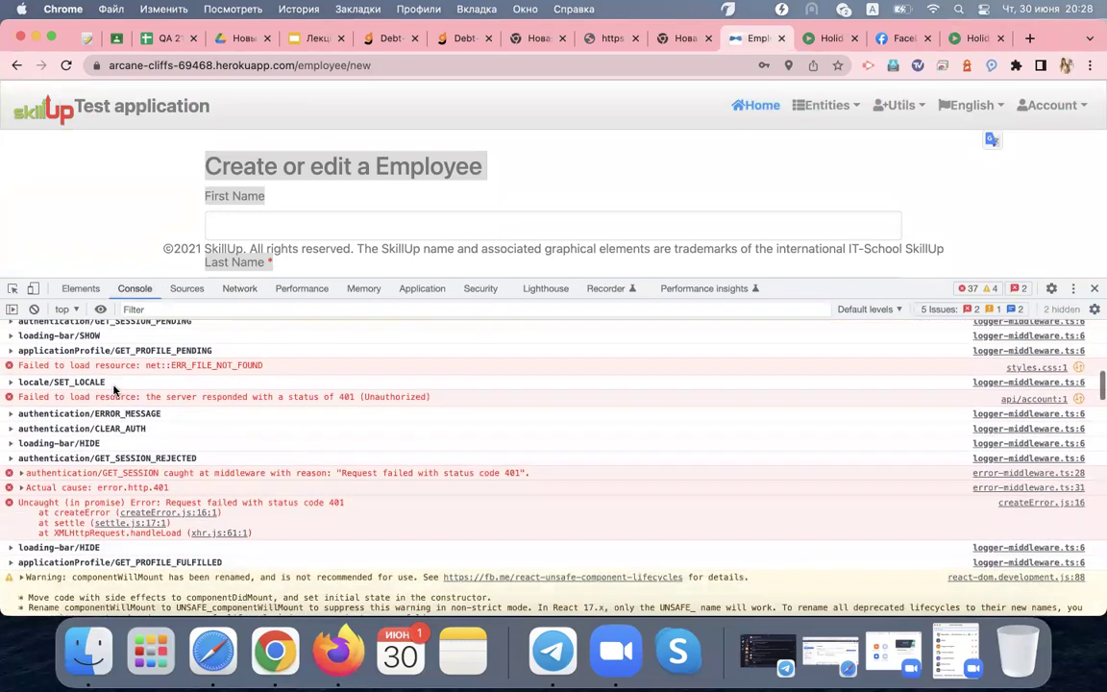
scroll(114, 389, "down", 10)
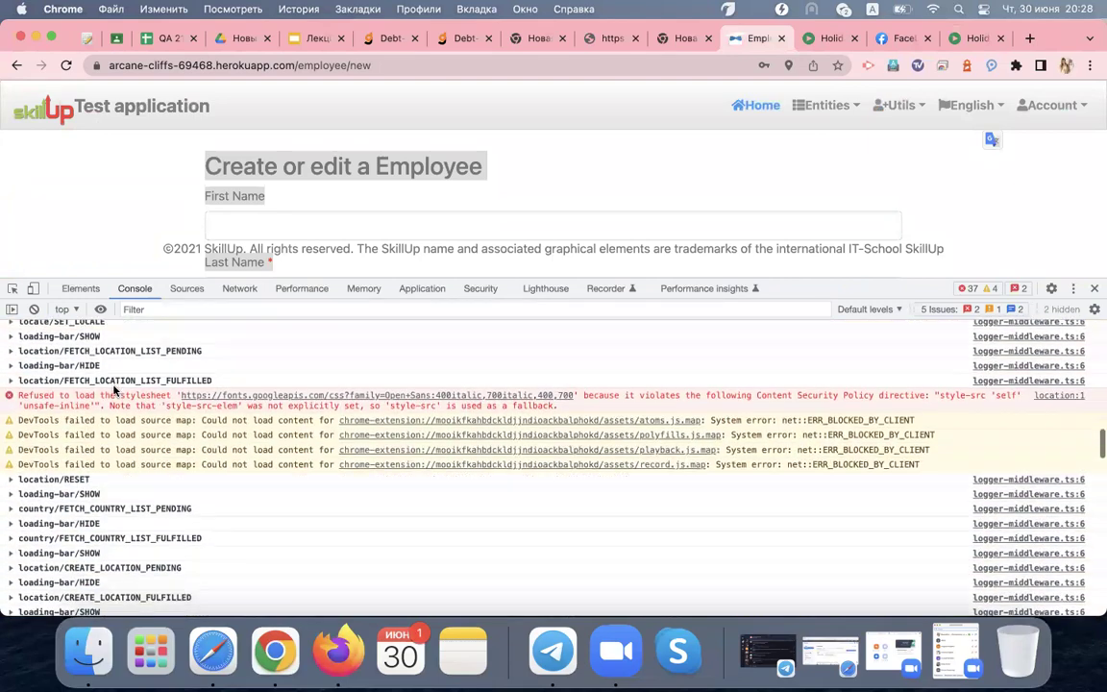
scroll(113, 389, "down", 6)
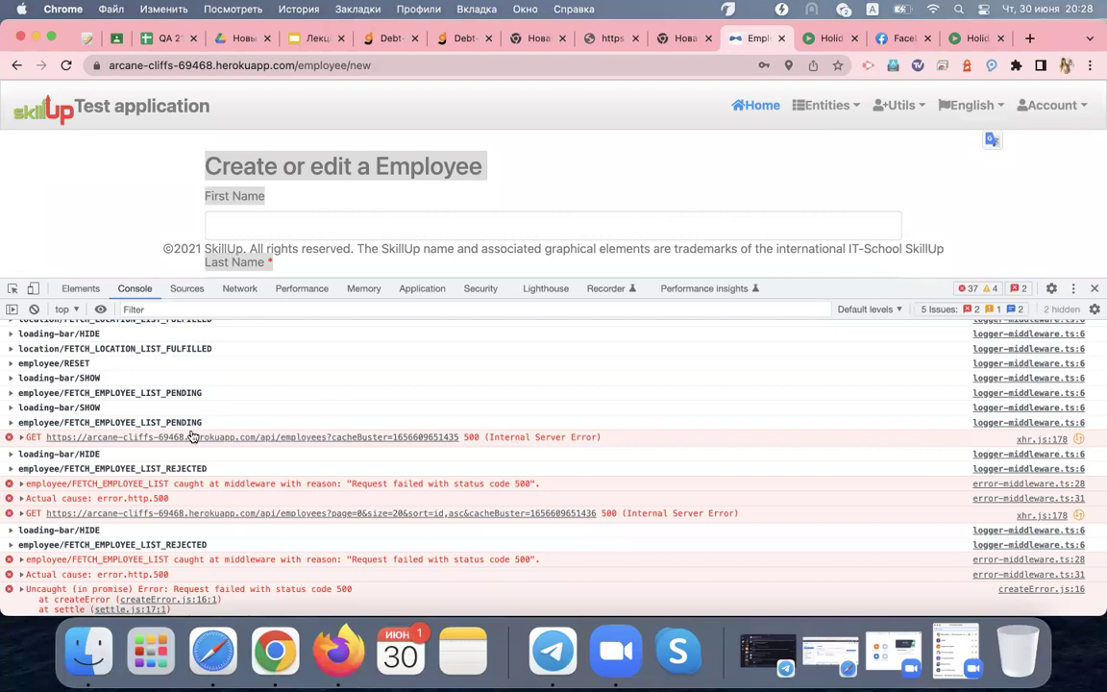
left_click(21, 437)
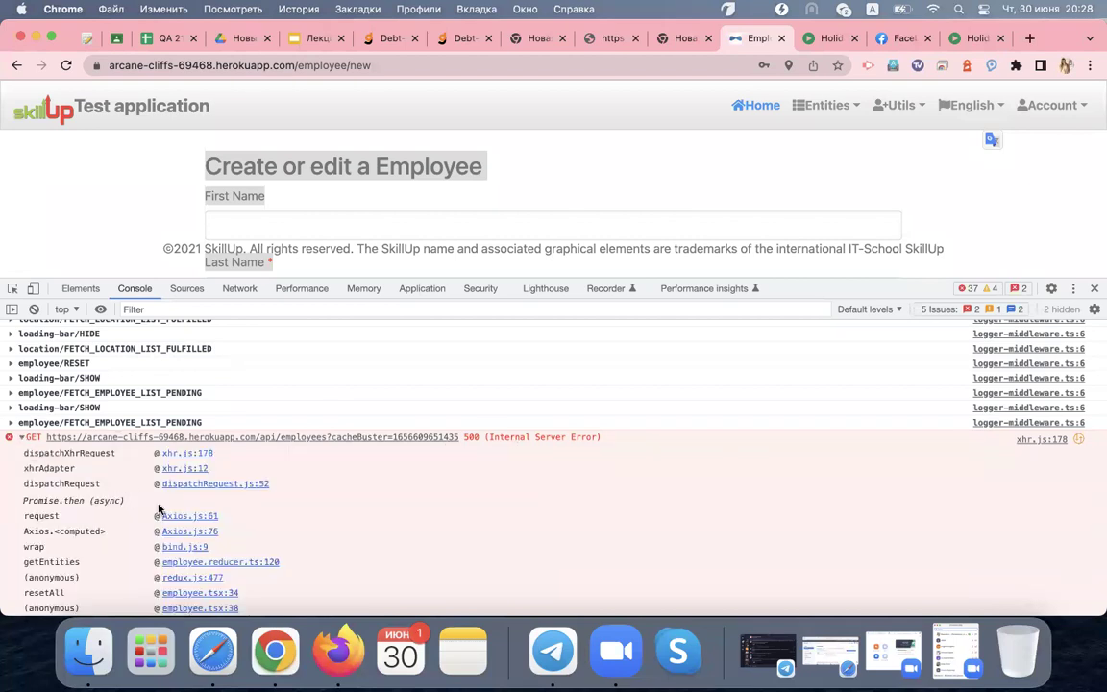
scroll(125, 495, "down", 10)
scroll(159, 509, "up", 10)
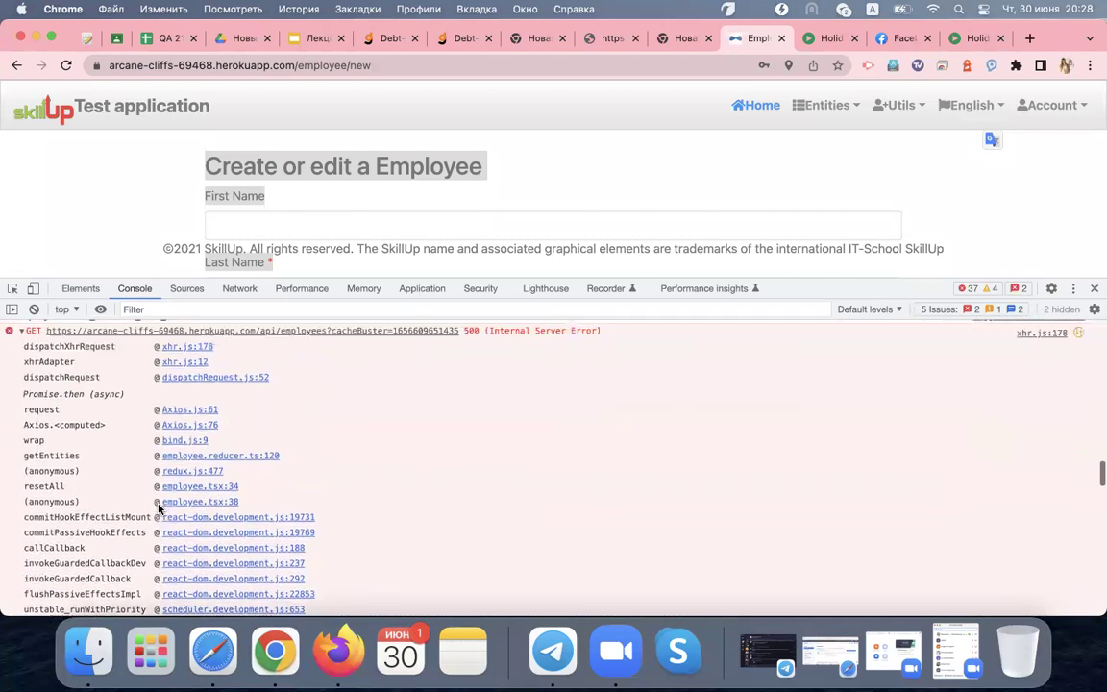
Collapse the call stack and show the network log with employees at 500, companies at 200
left_click(20, 477)
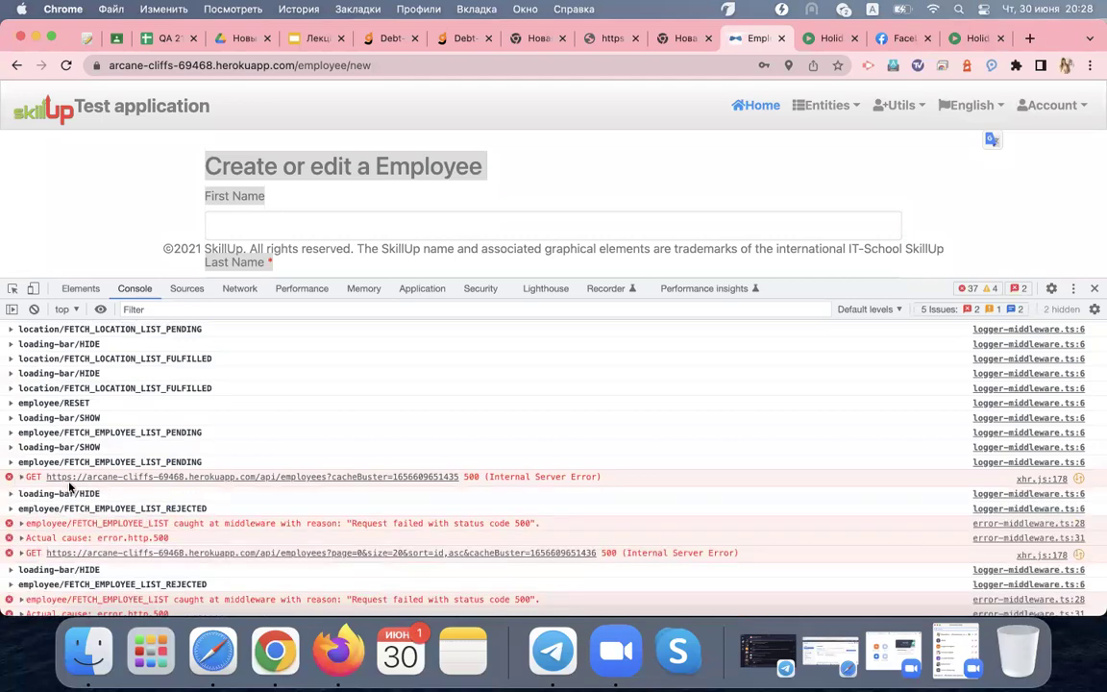
scroll(161, 488, "up", 5)
scroll(161, 488, "up", 10)
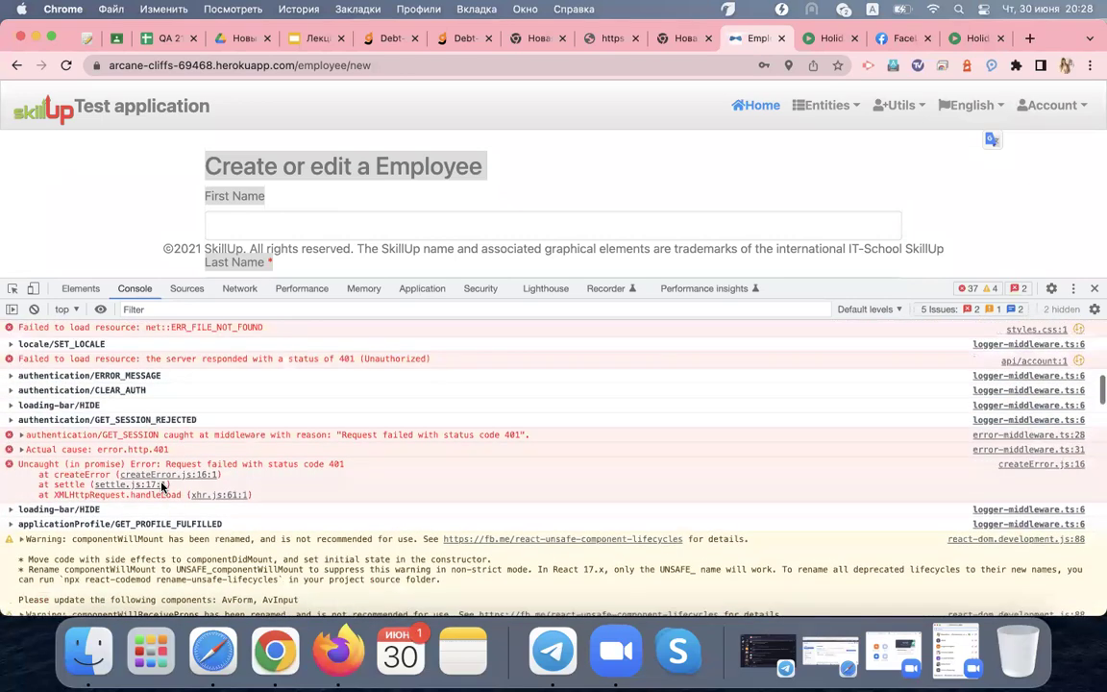
scroll(162, 487, "down", 3)
scroll(161, 487, "down", 4)
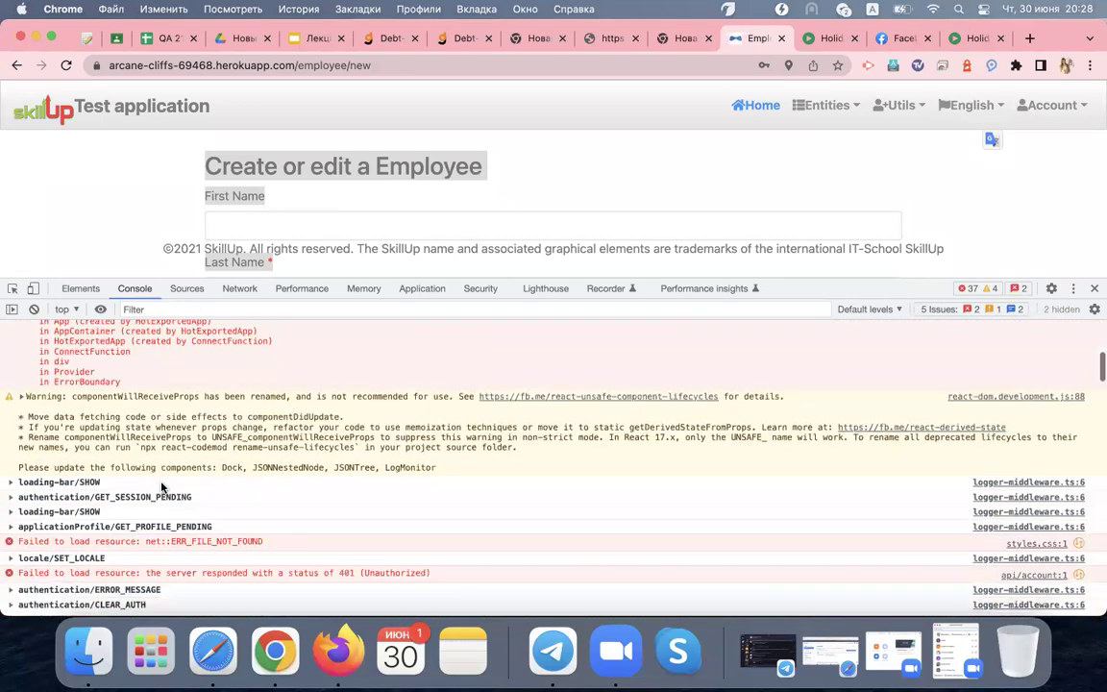
scroll(215, 402, "up", 8)
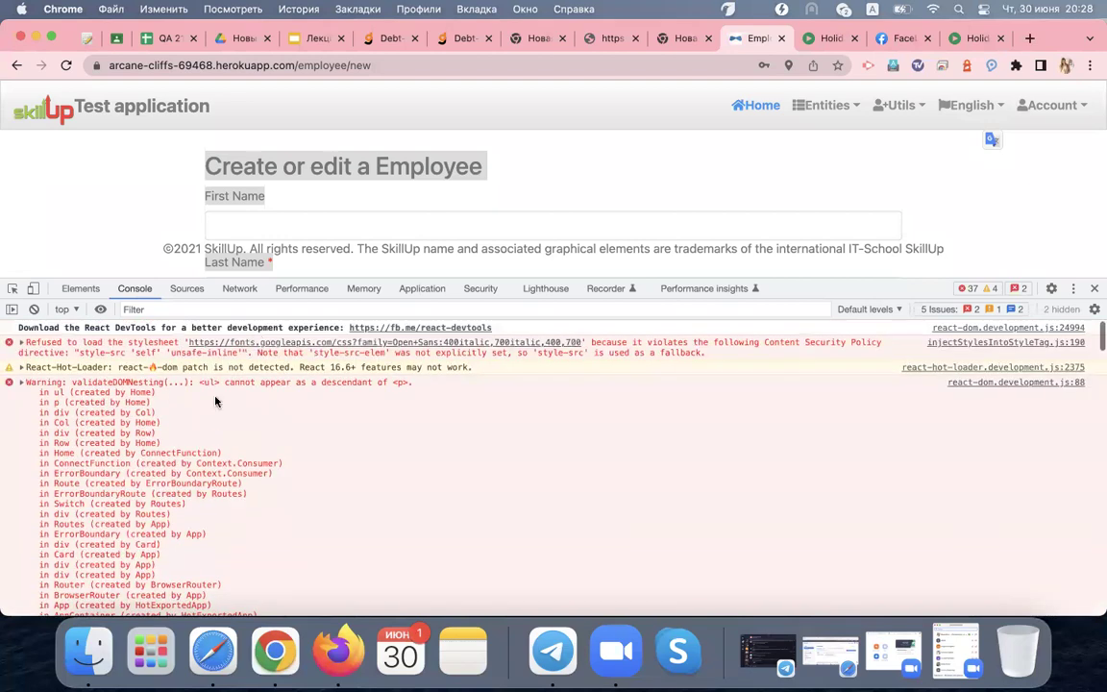
left_click(247, 291)
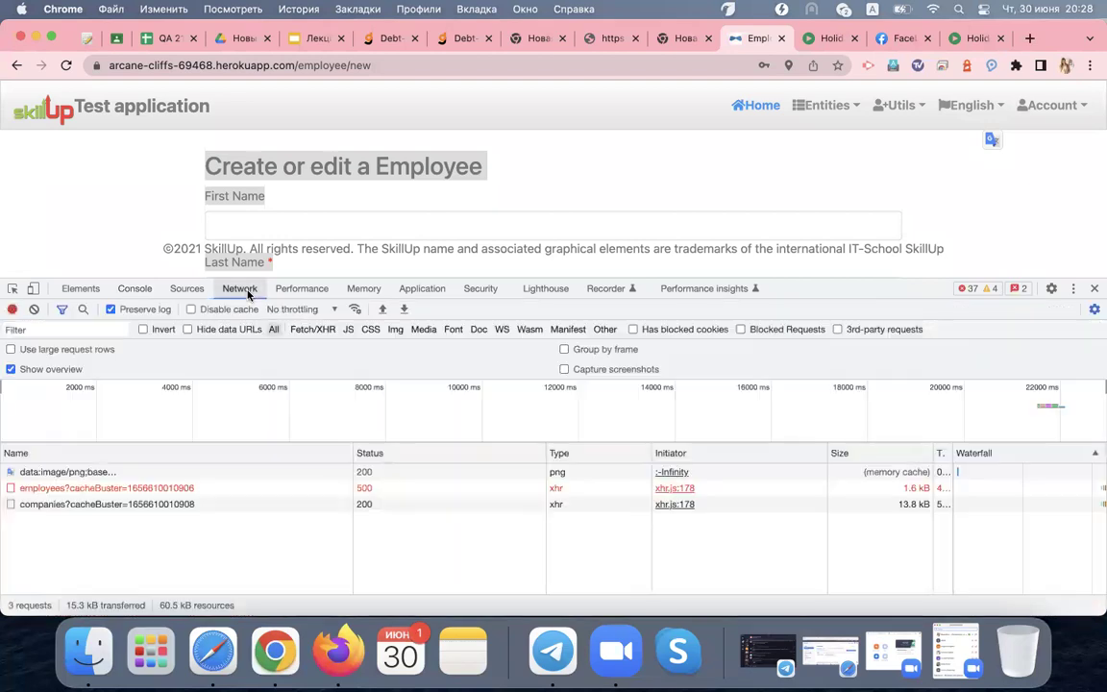
Check the employees request's 500 response and headers, then view the Title Page Generator tab's console
left_click(244, 490)
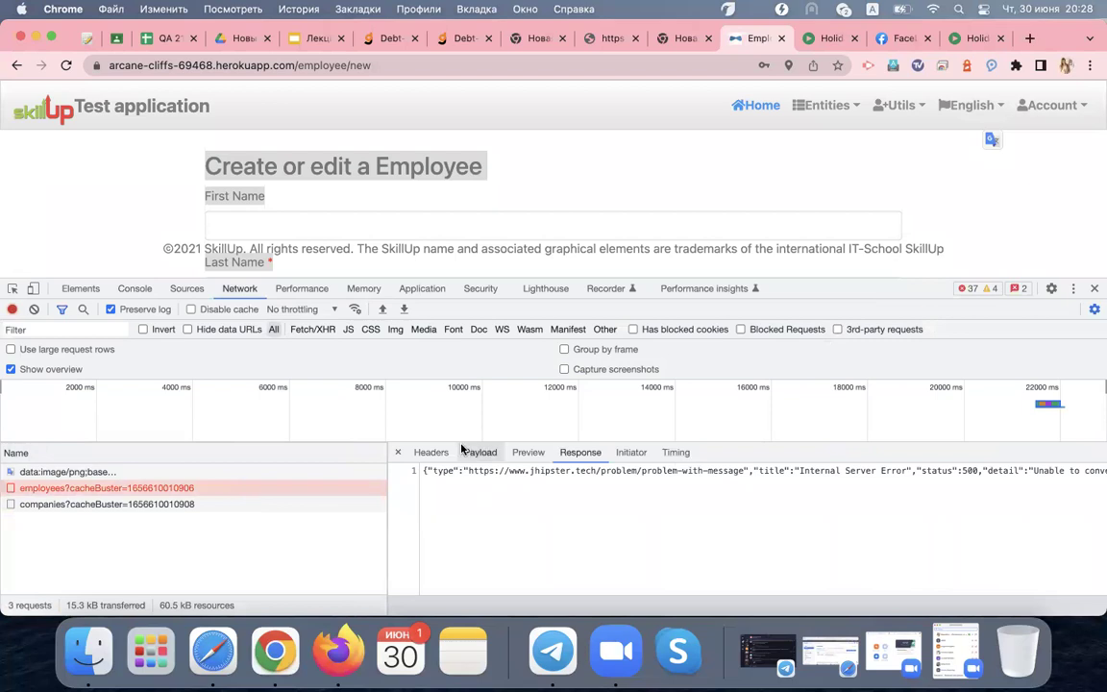
left_click(428, 451)
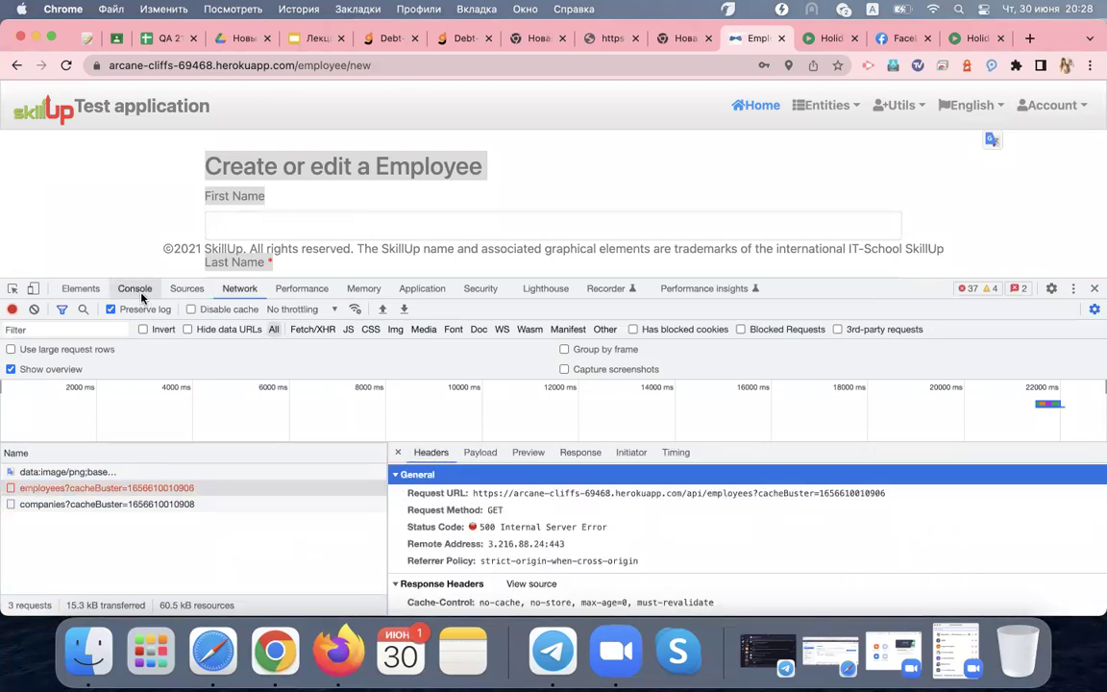
left_click(673, 41)
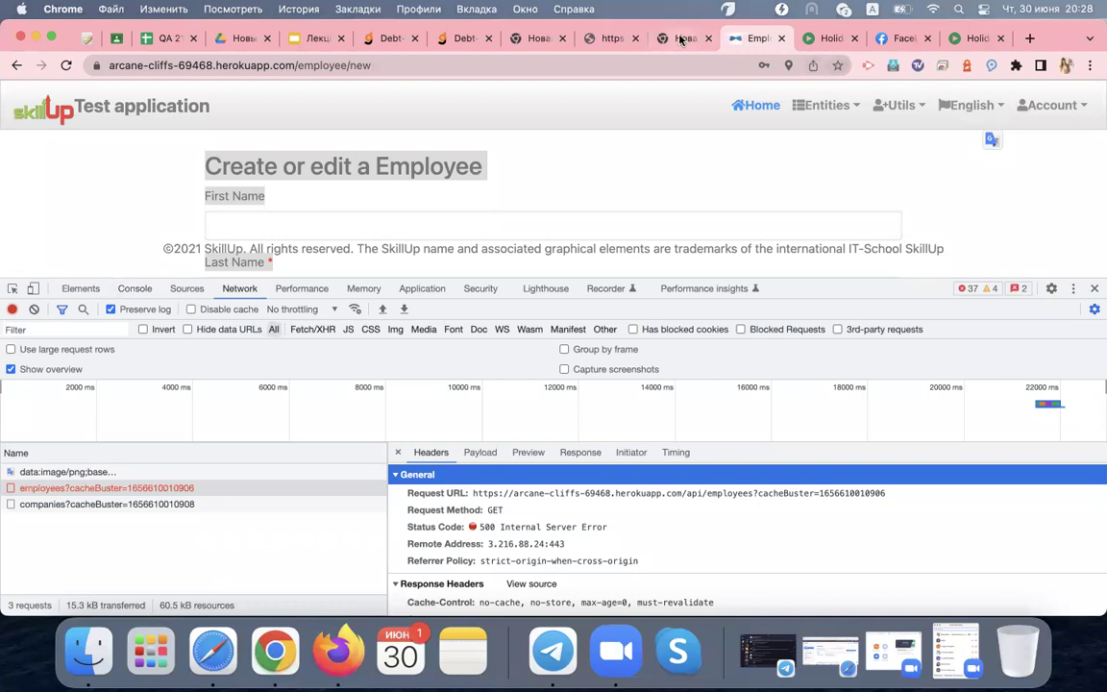
left_click(606, 38)
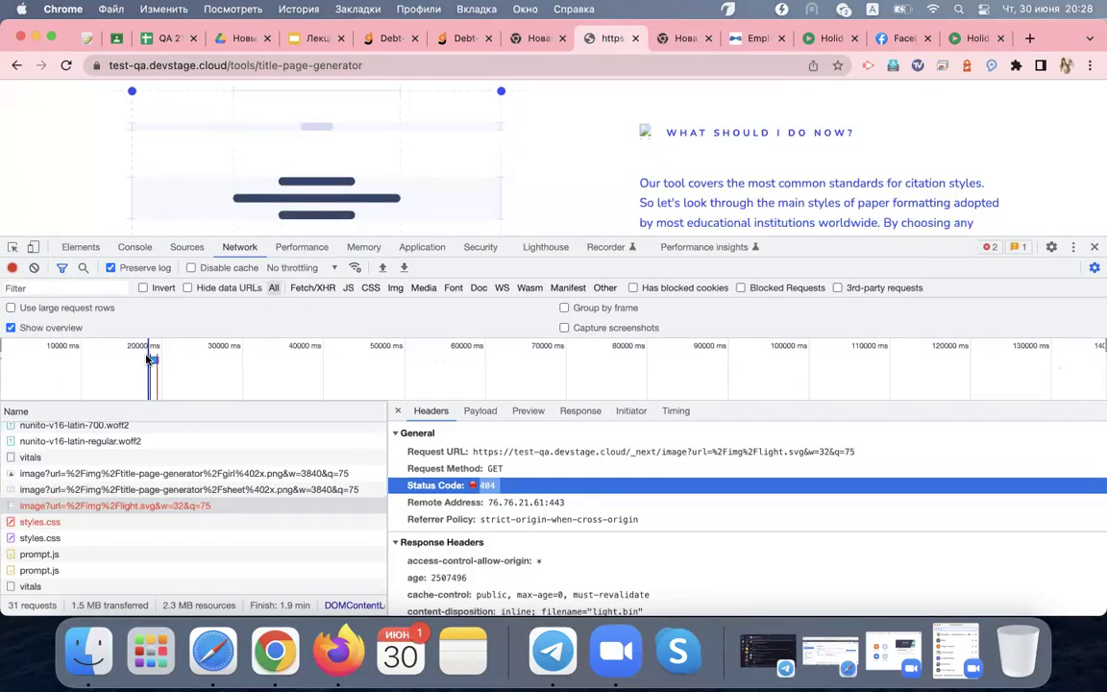
left_click(127, 247)
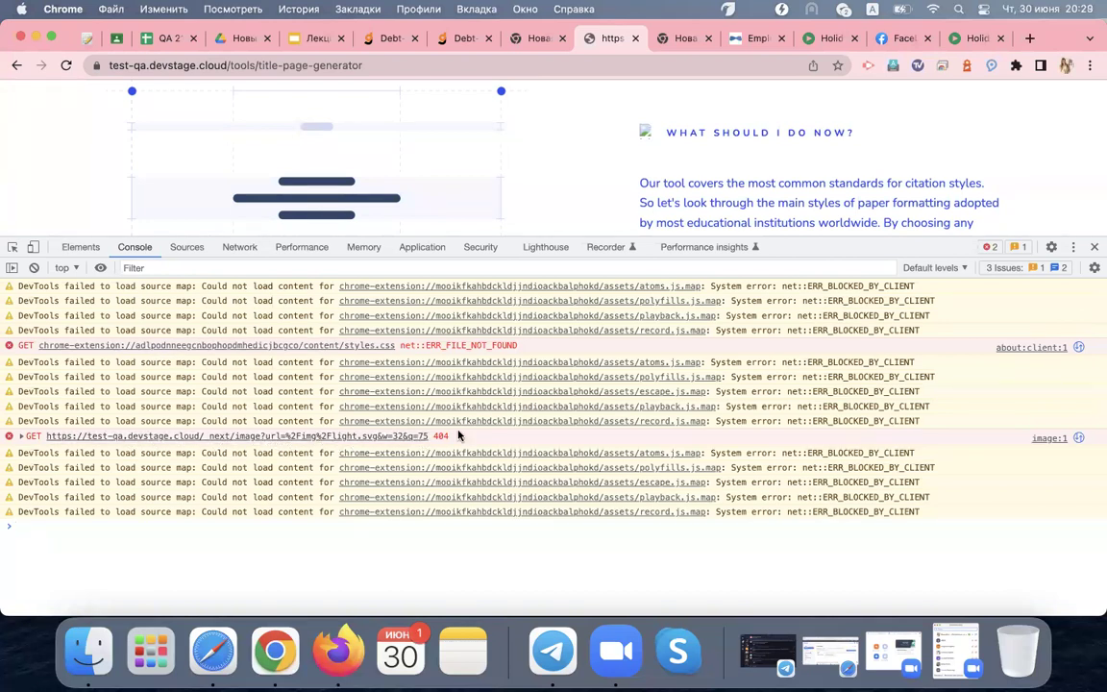
Inspect the light.svg 404 error's stack trace and status code, then switch to the beeloan.uk new tab
left_click(21, 438)
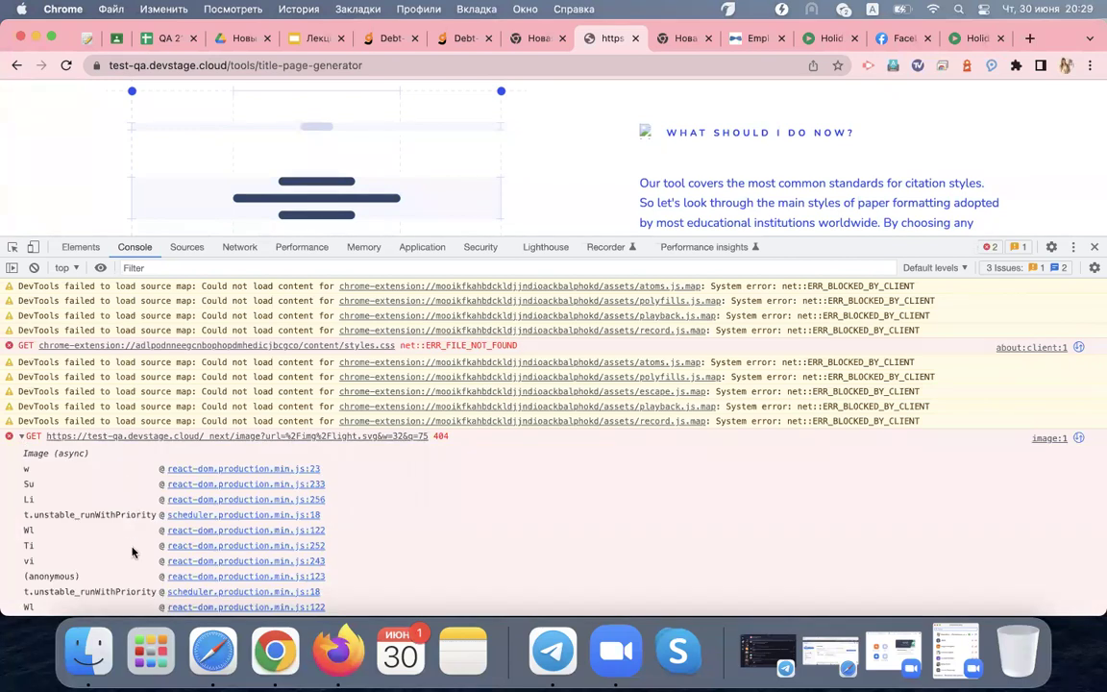
left_click(241, 248)
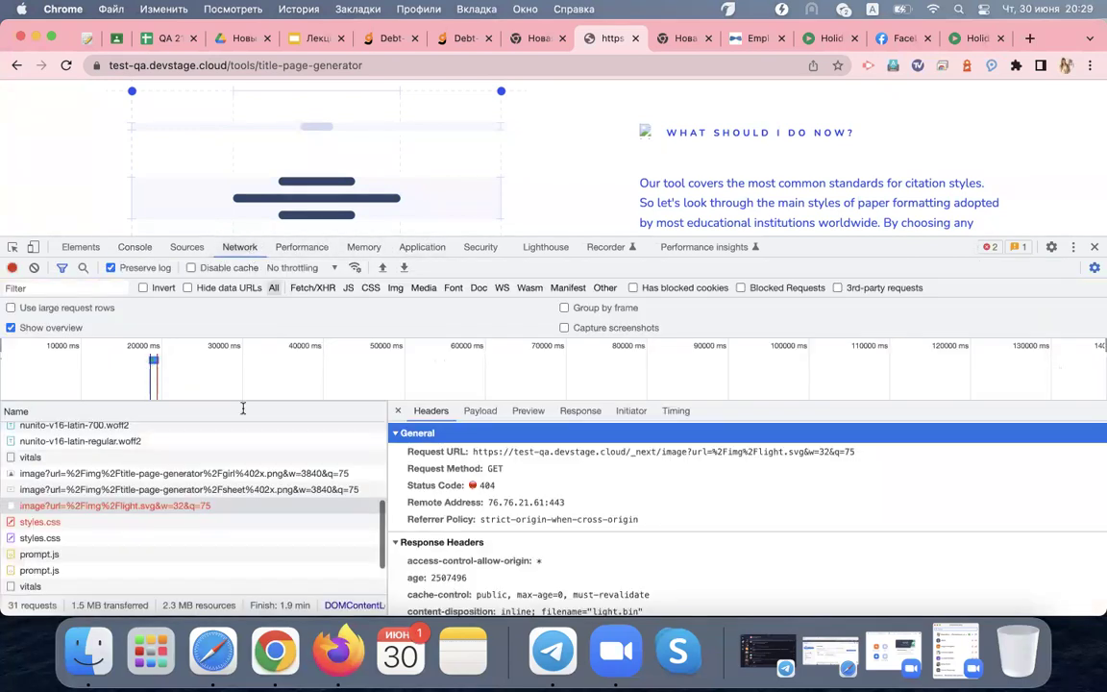
double_click(484, 488)
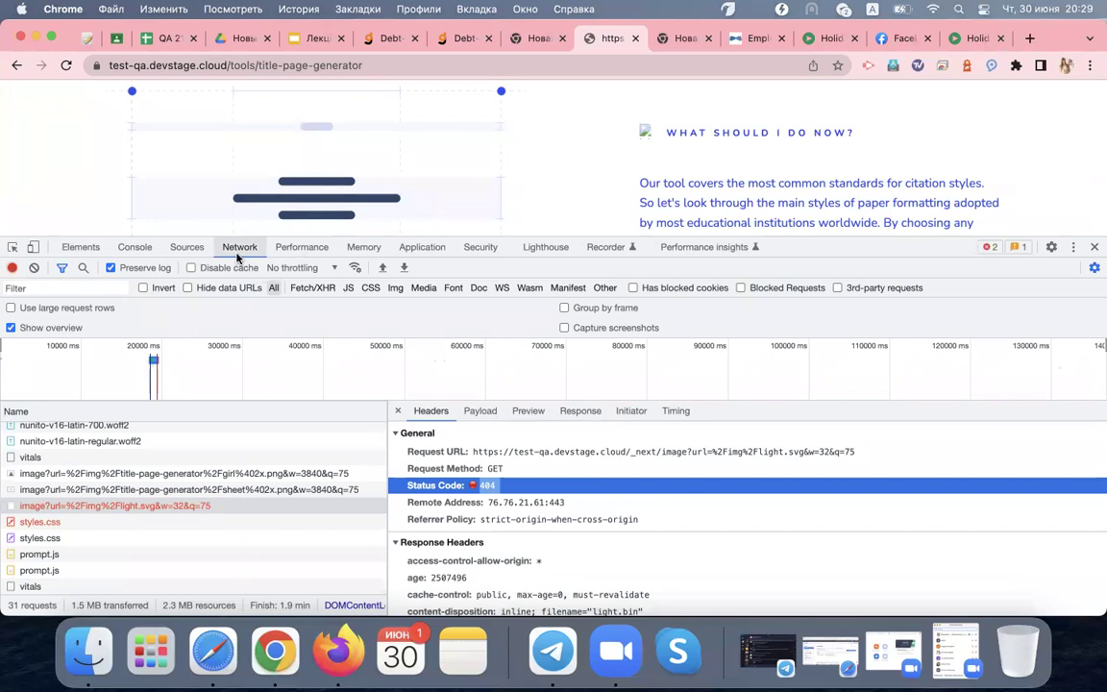
left_click(132, 248)
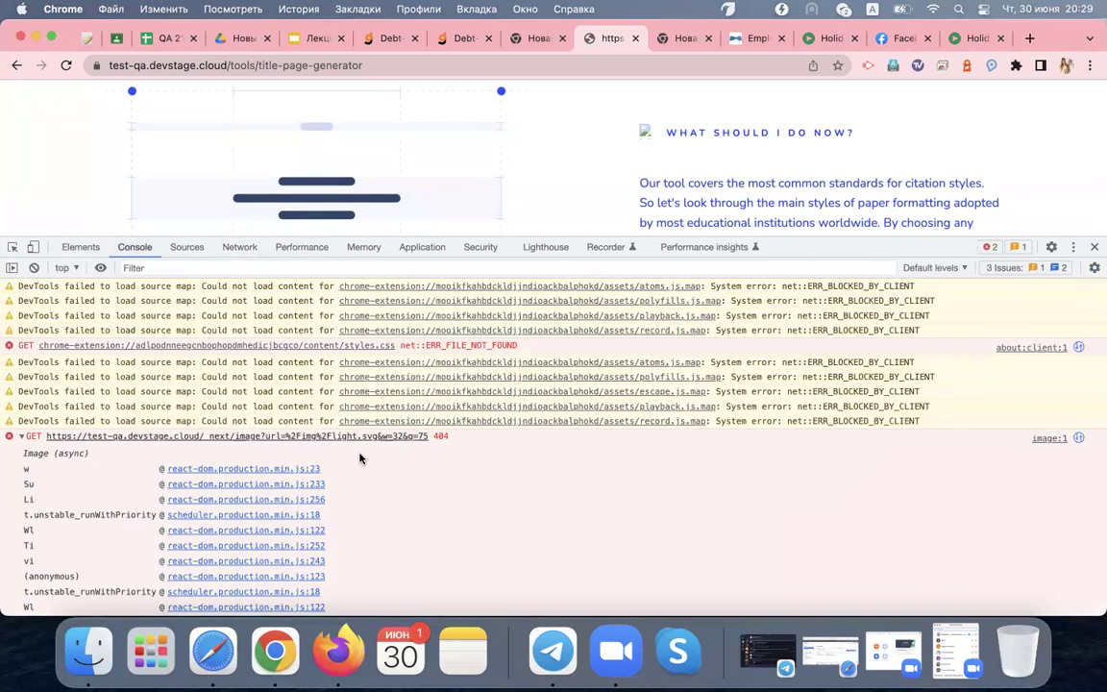
left_click(24, 440)
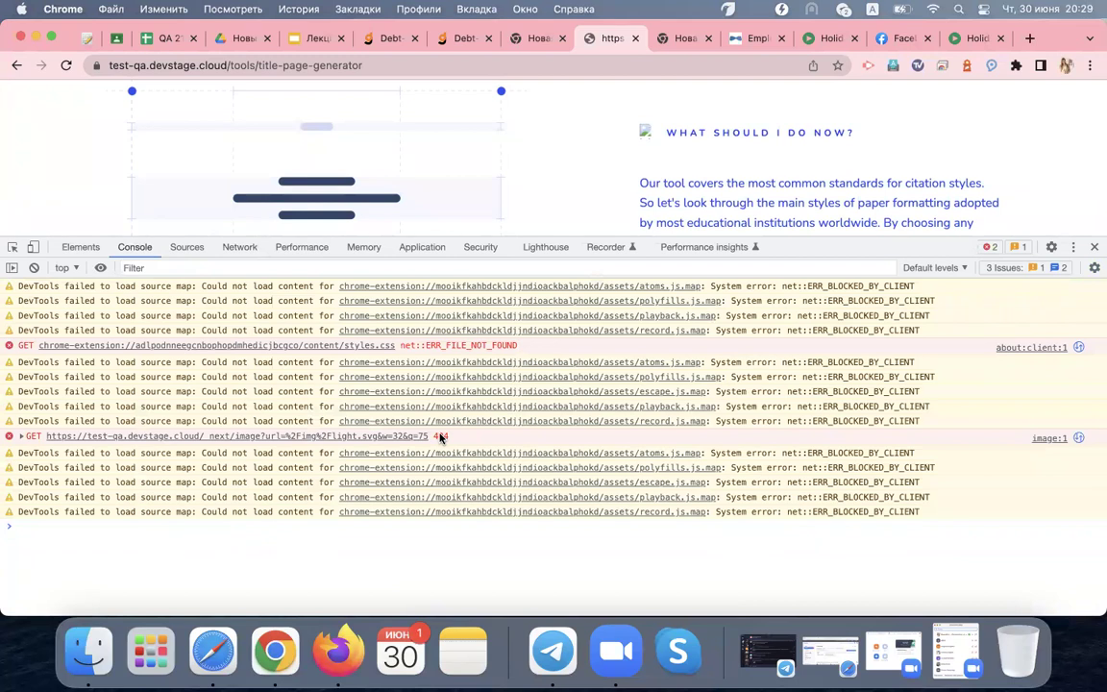
left_click(531, 40)
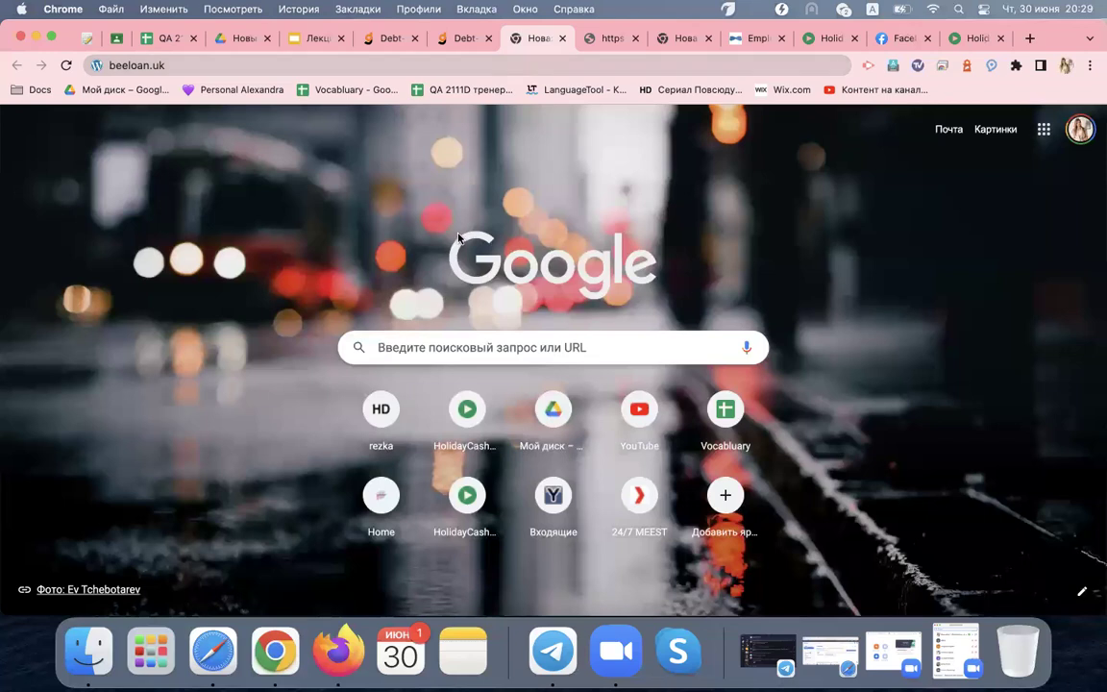
View the new-tab page's HTML source, then close the source tab
right_click(373, 217)
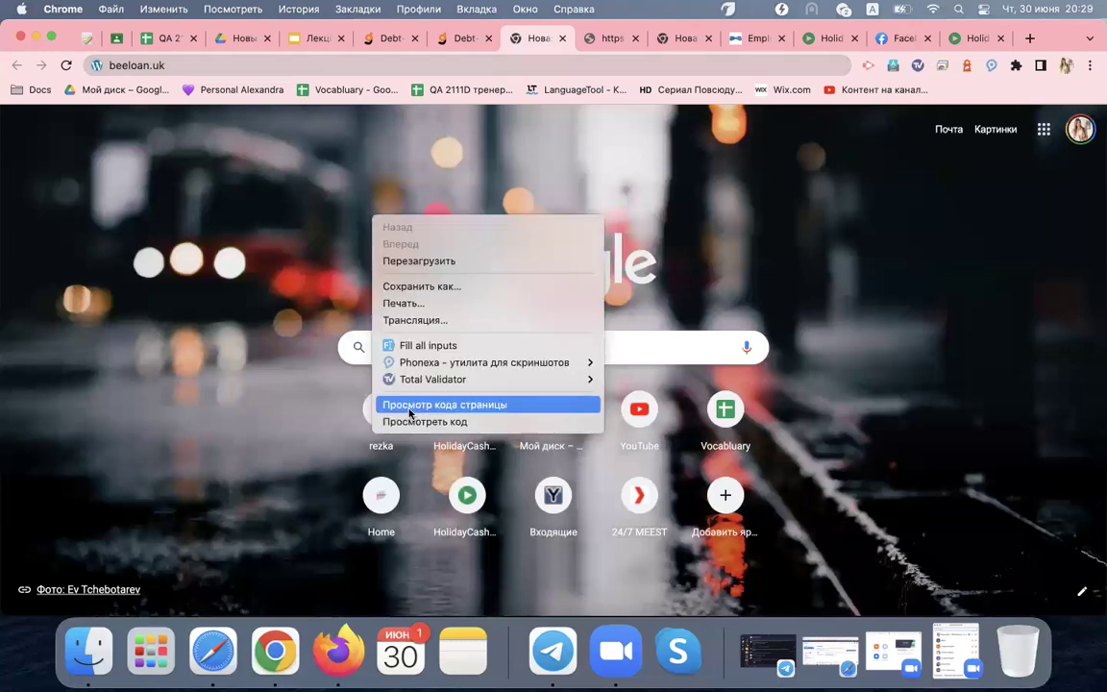
left_click(410, 409)
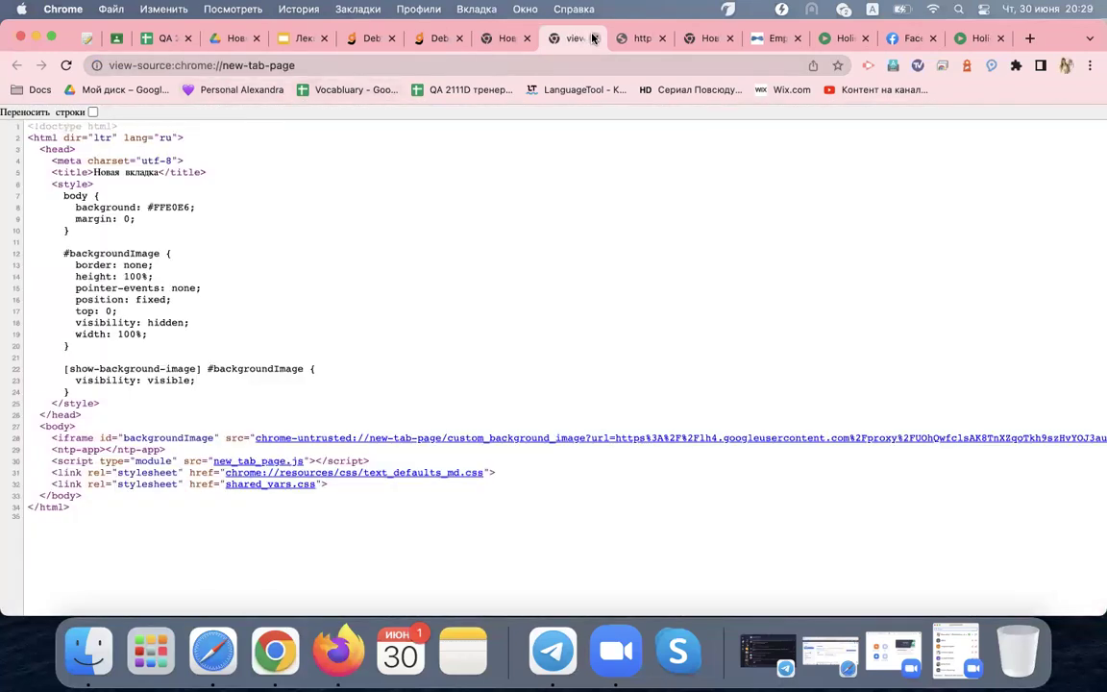
left_click(593, 37)
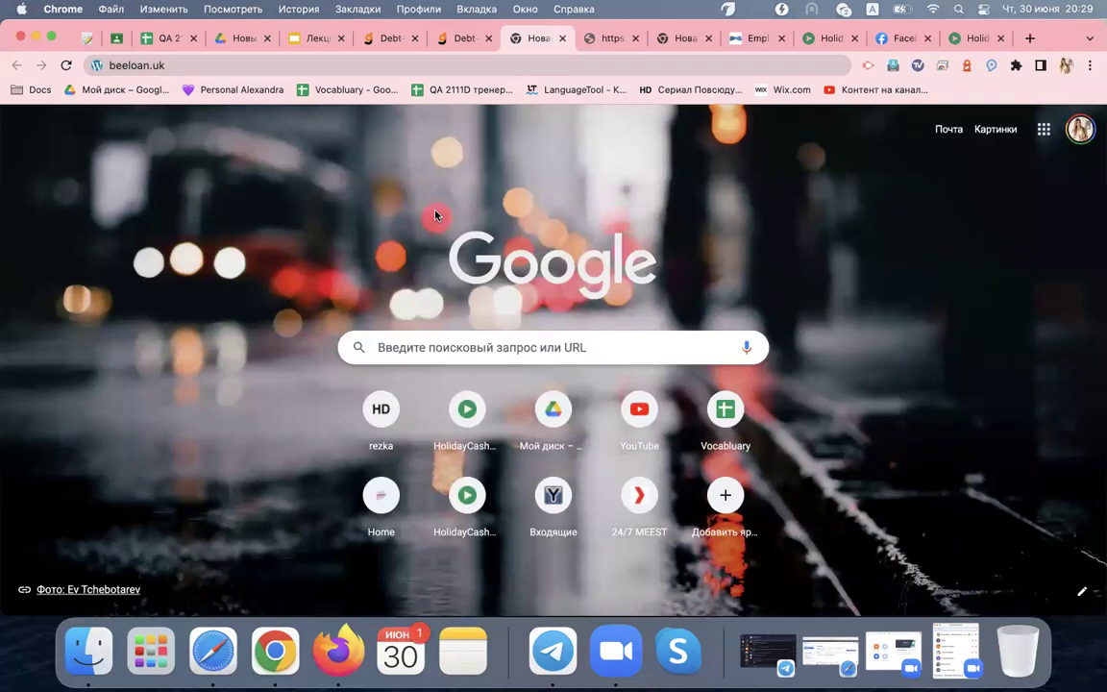
Open the DevTools Console, clear its log with Cmd+K, and load beeloan.uk
key("super+alt+i")
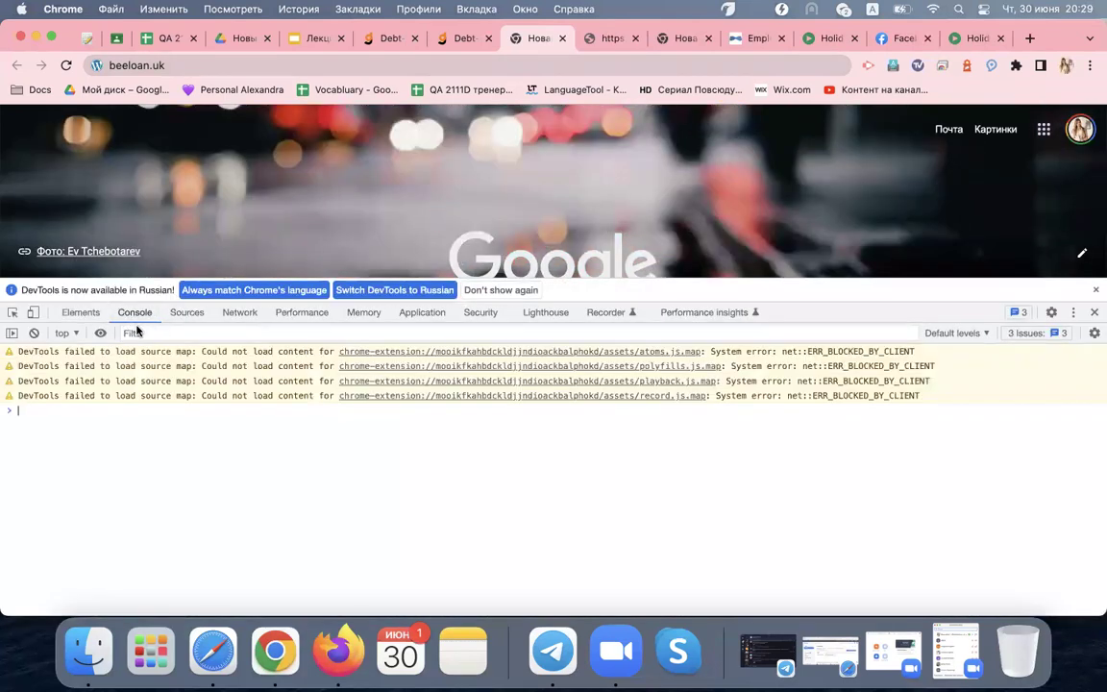
key("super+k")
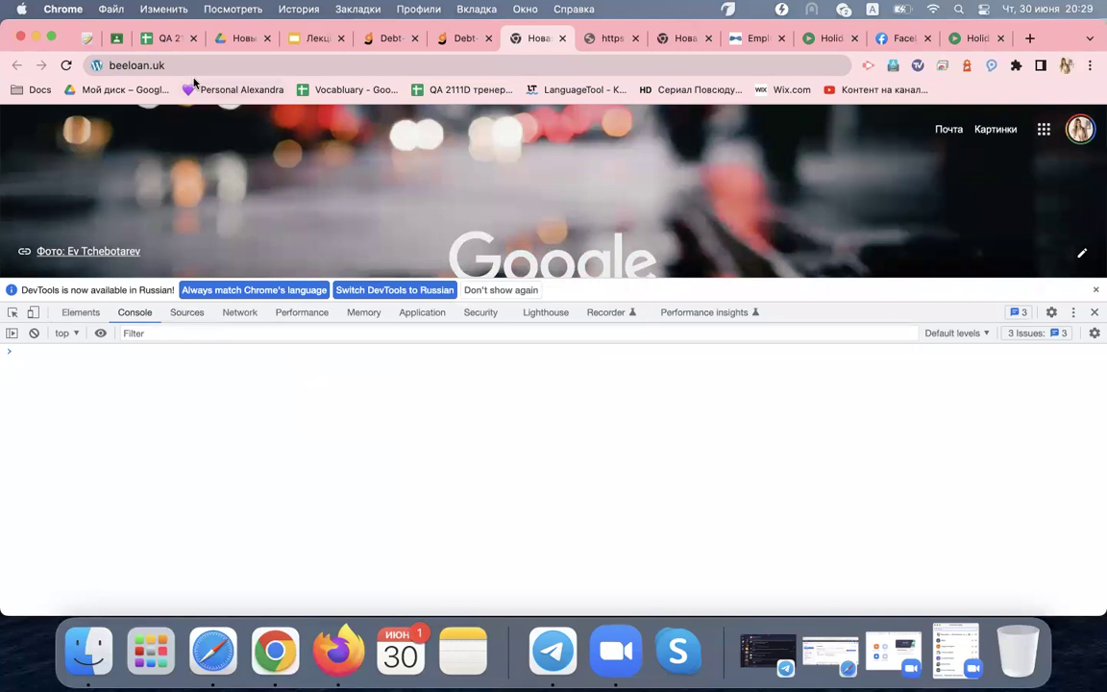
left_click(182, 68)
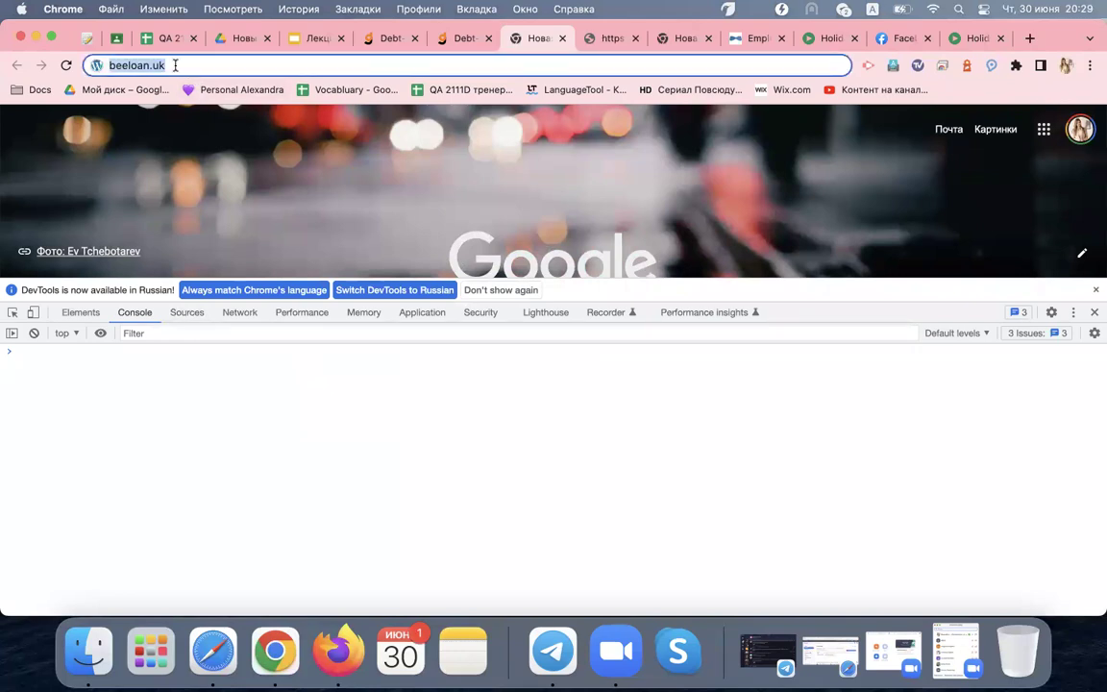
key("Return")
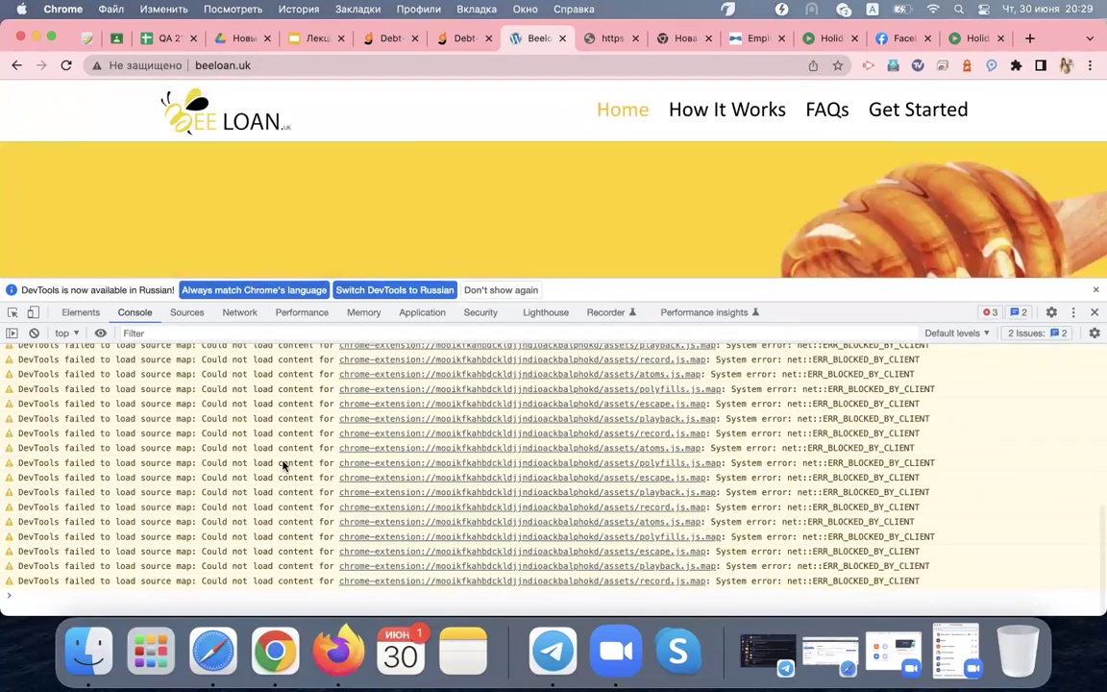
scroll(264, 389, "up", 5)
left_click(248, 312)
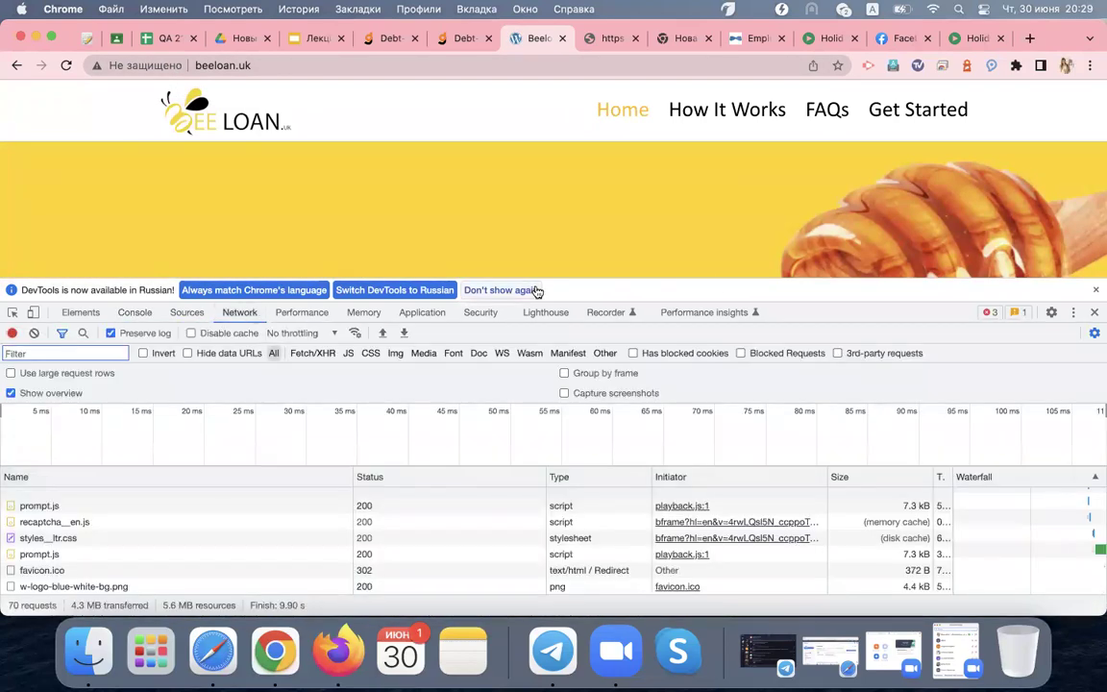
left_click_drag(684, 279, 684, 214)
scroll(160, 430, "up", 15)
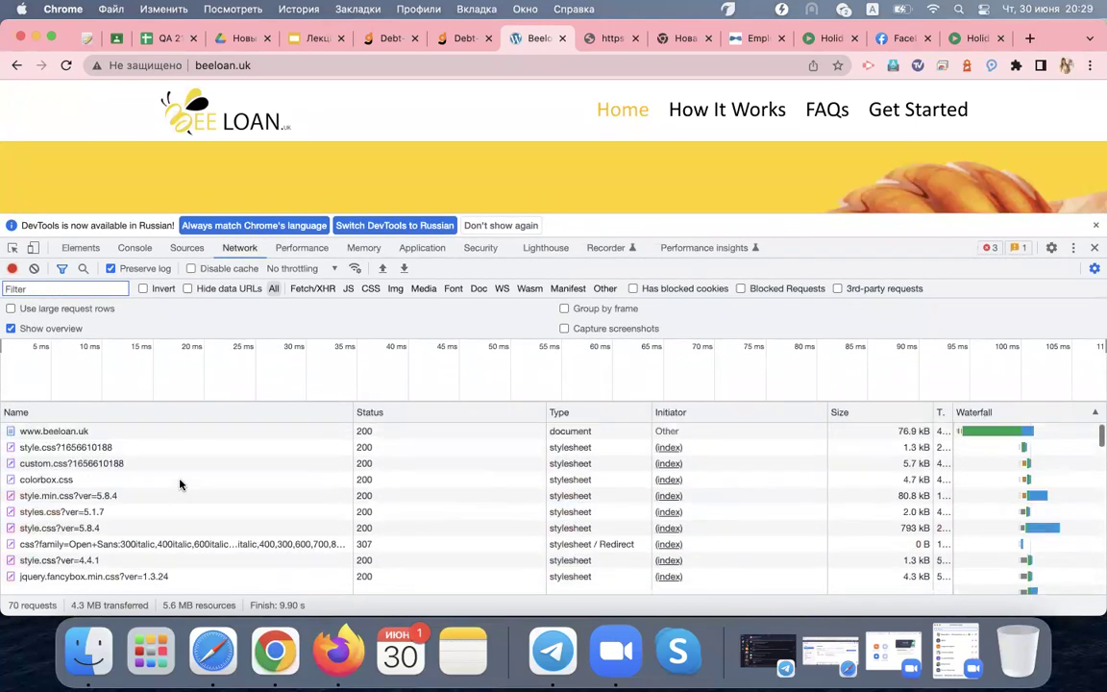
left_click(106, 437)
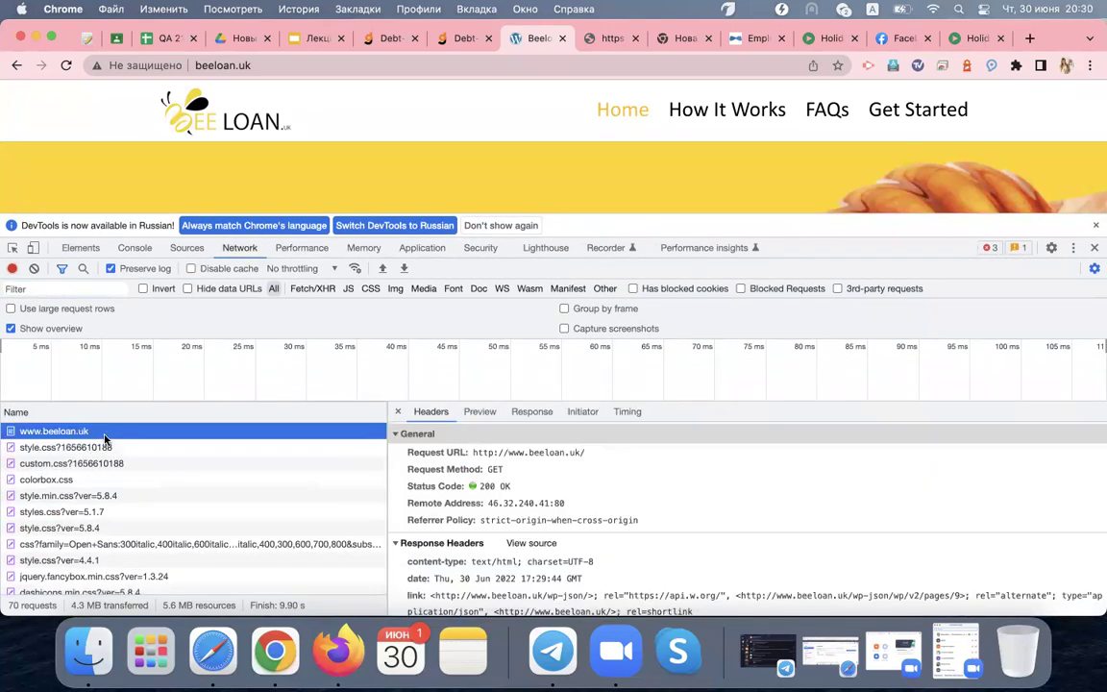
triple_click(522, 457)
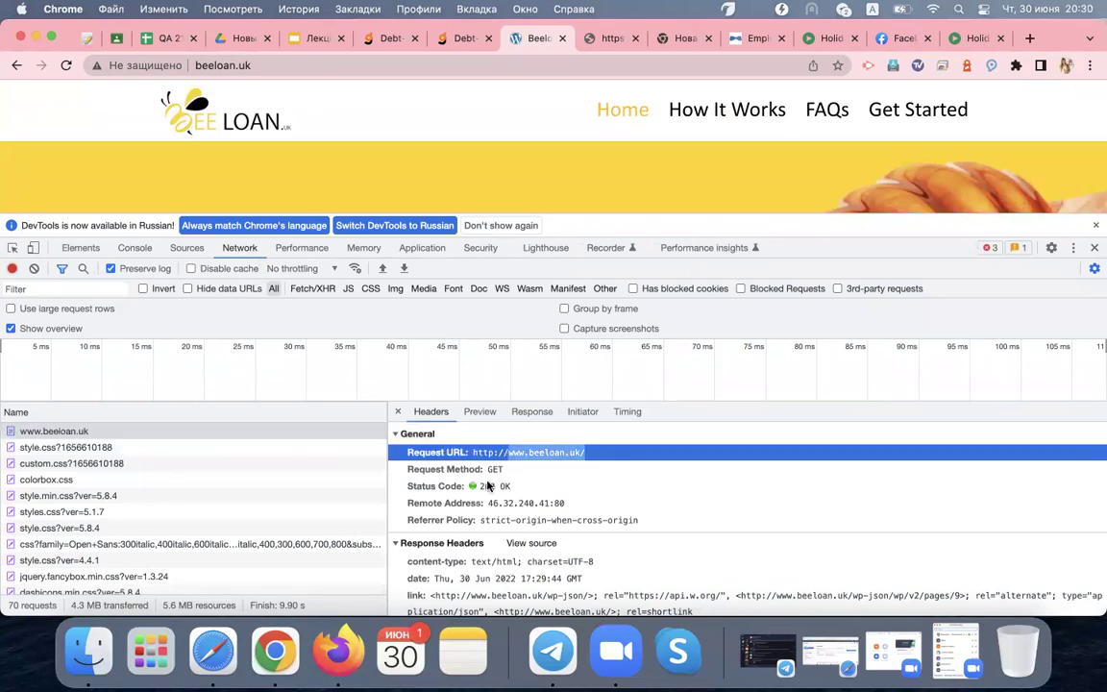
Review the beeloan.uk HTML response, then show the console's grecaptcha.render TypeErrors
left_click(529, 414)
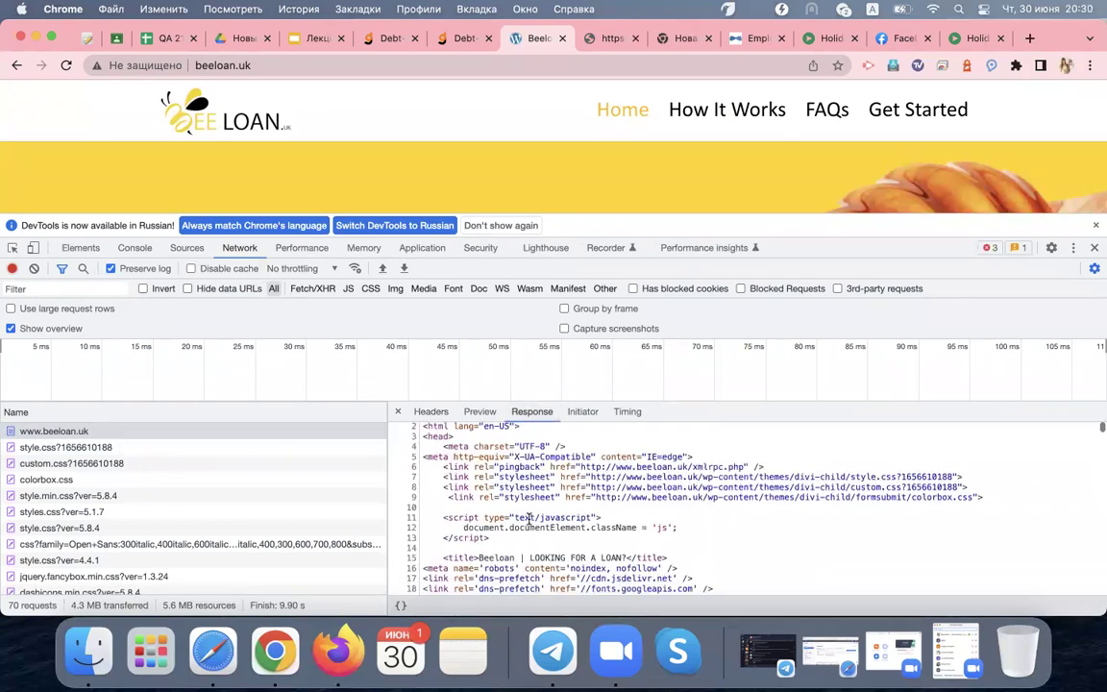
scroll(527, 520, "down", 10)
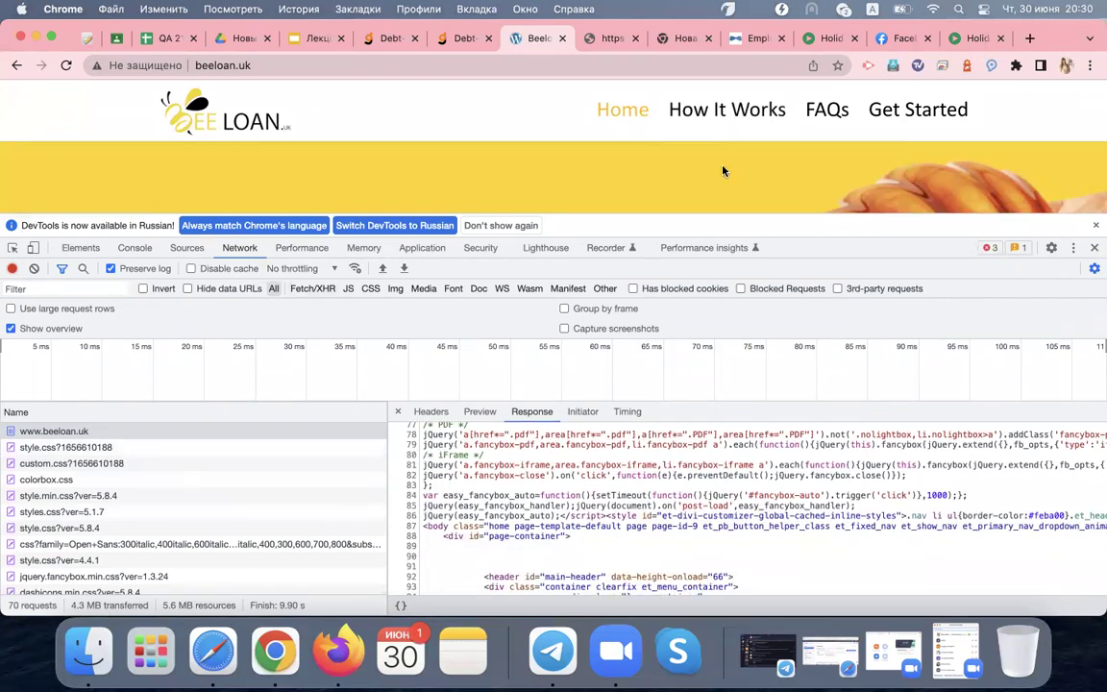
scroll(723, 171, "down", 3)
scroll(723, 172, "up", 3)
left_click(133, 247)
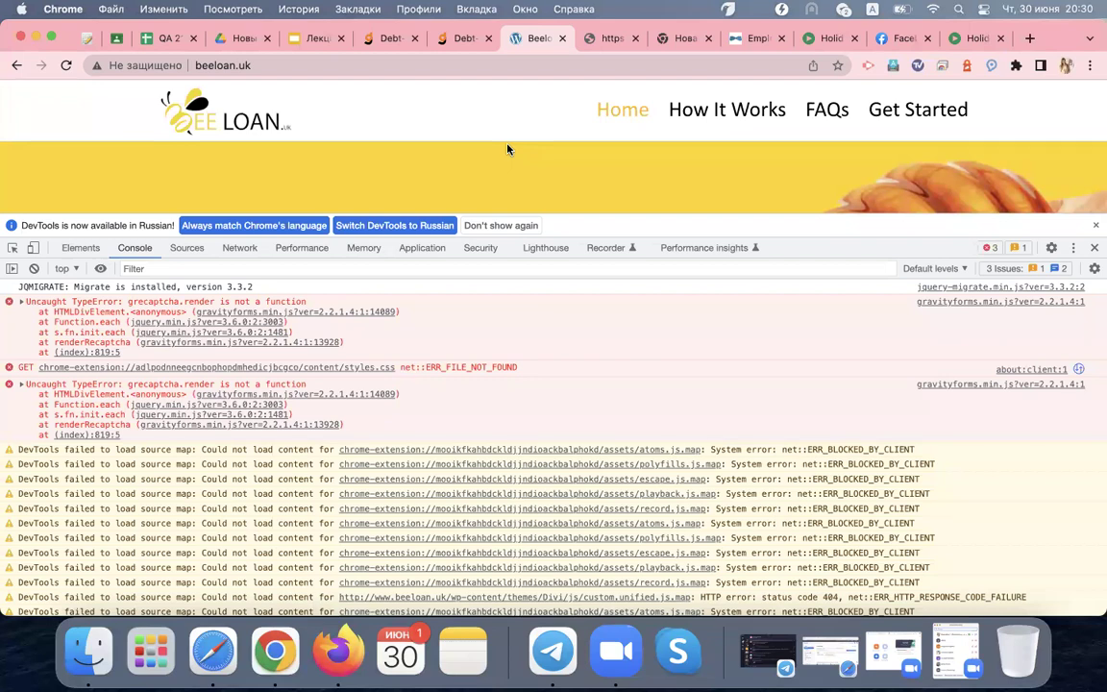
scroll(508, 149, "down", 5)
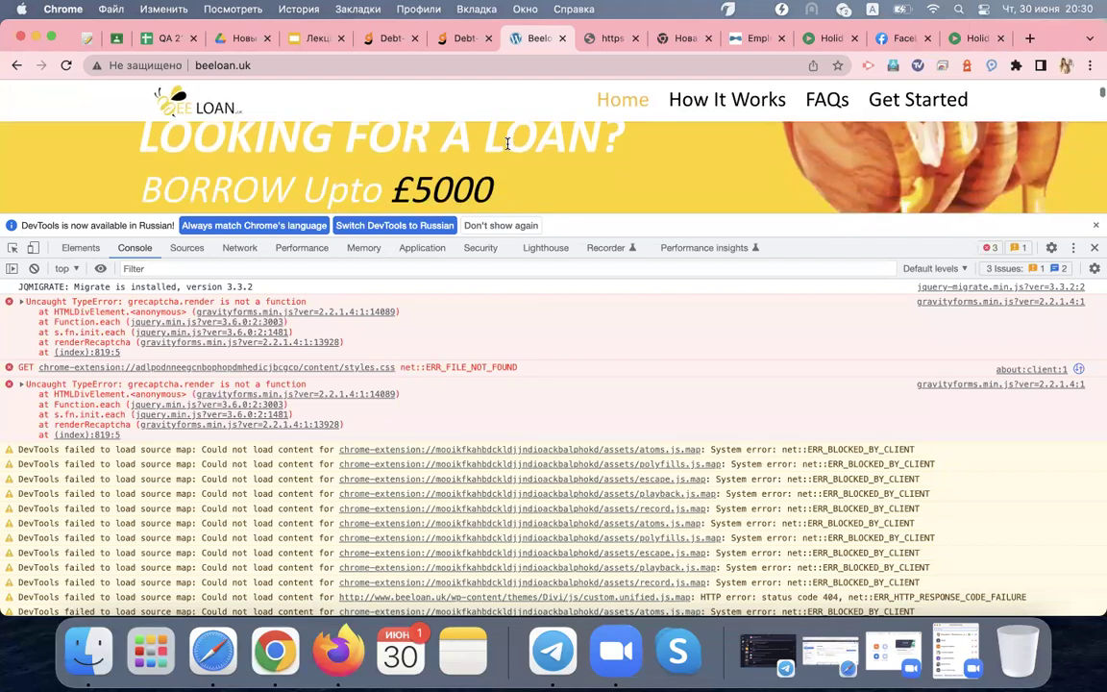
scroll(509, 149, "down", 1)
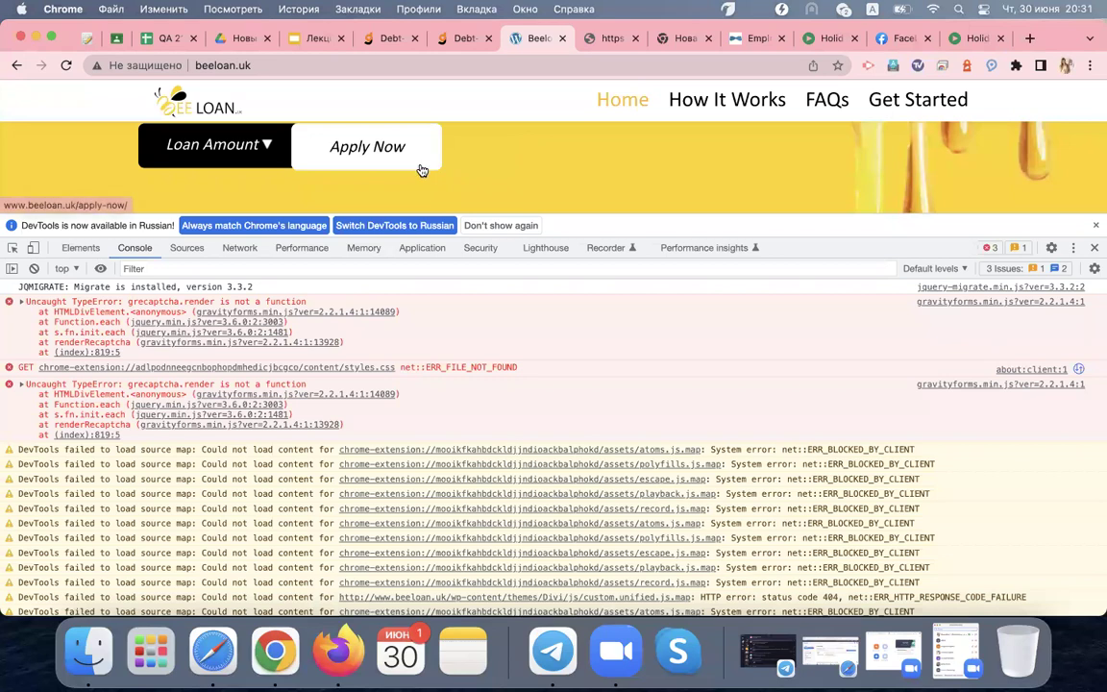
scroll(420, 168, "up", 3)
scroll(333, 178, "down", 3)
left_click(262, 151)
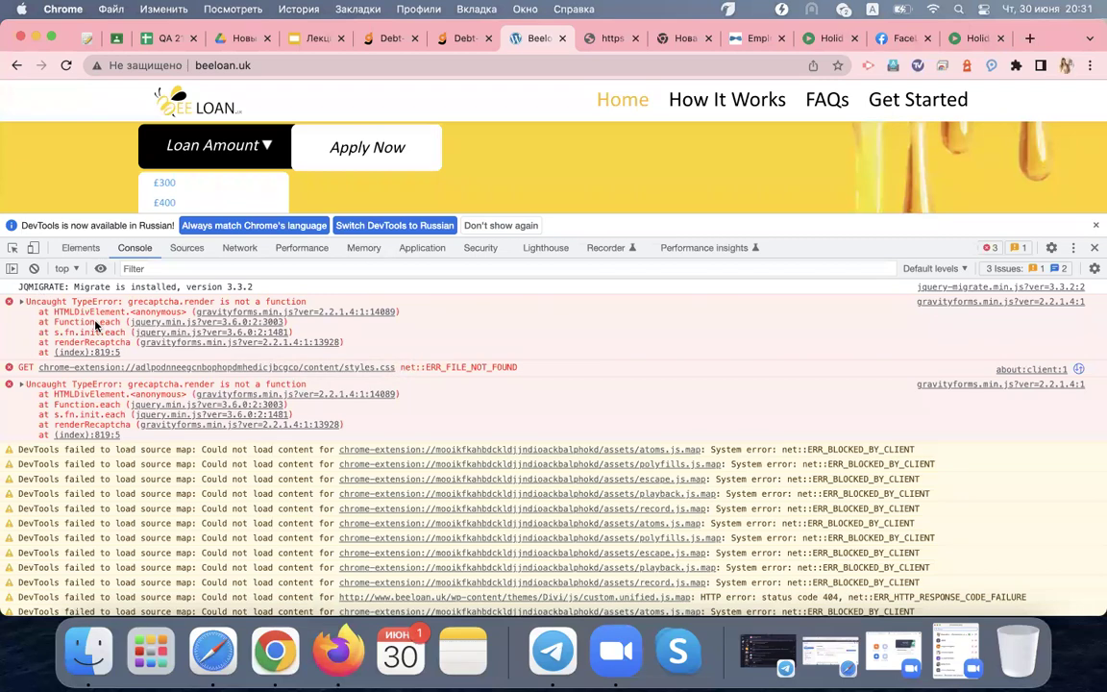
left_click(240, 248)
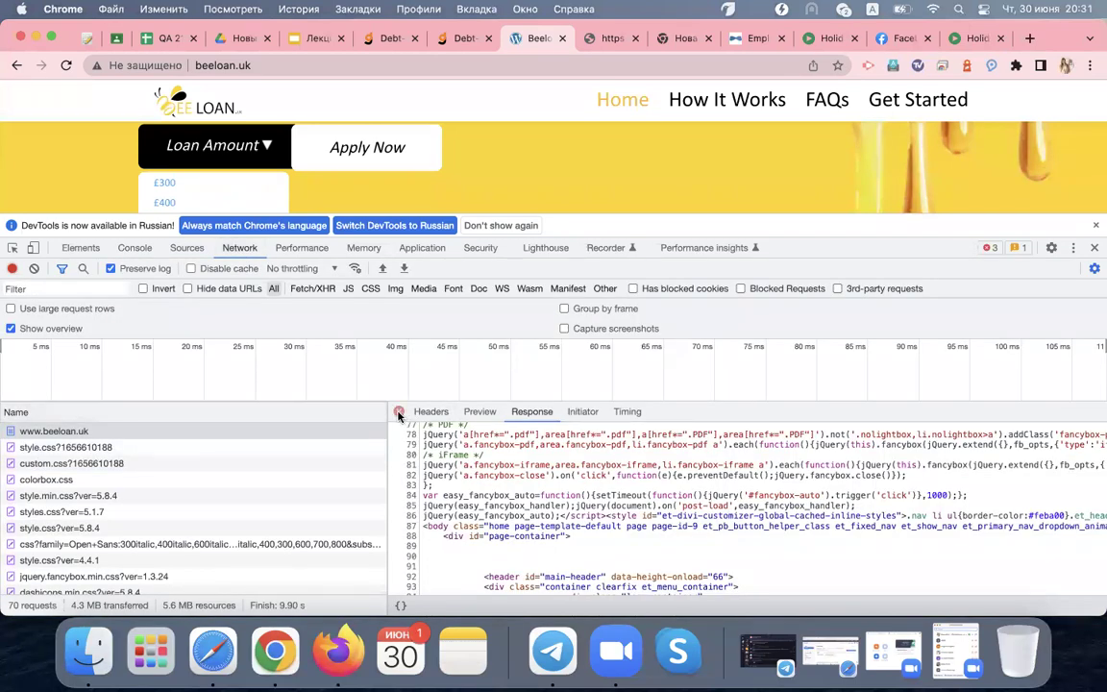
left_click(402, 411)
scroll(361, 535, "down", 15)
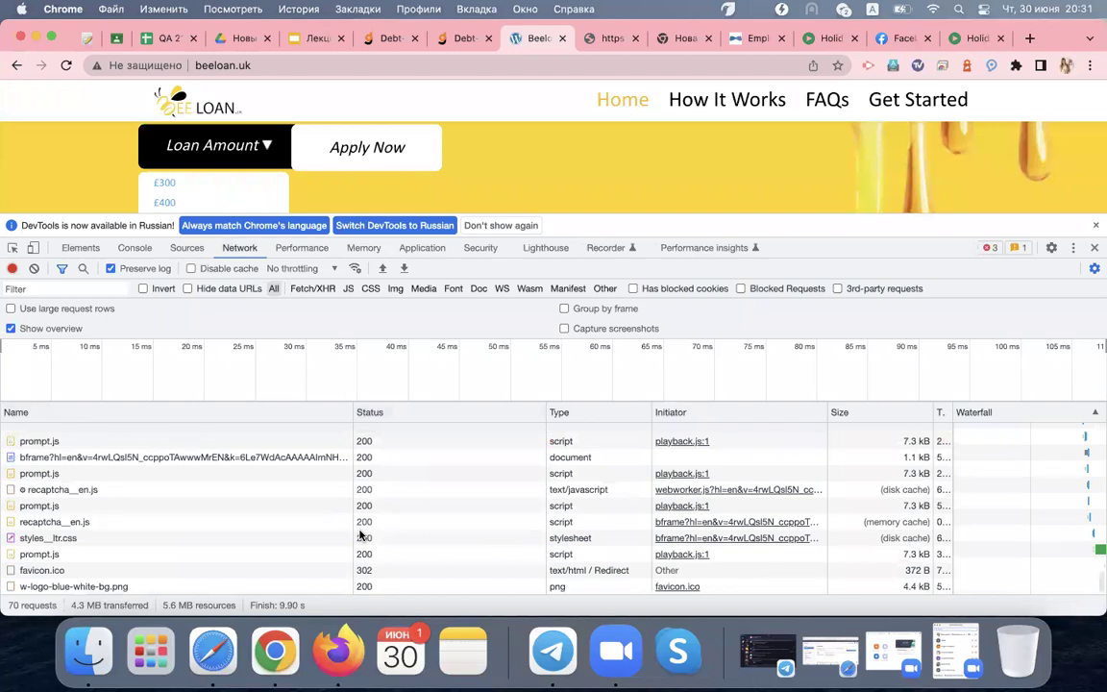
scroll(360, 535, "down", 3)
left_click(306, 502)
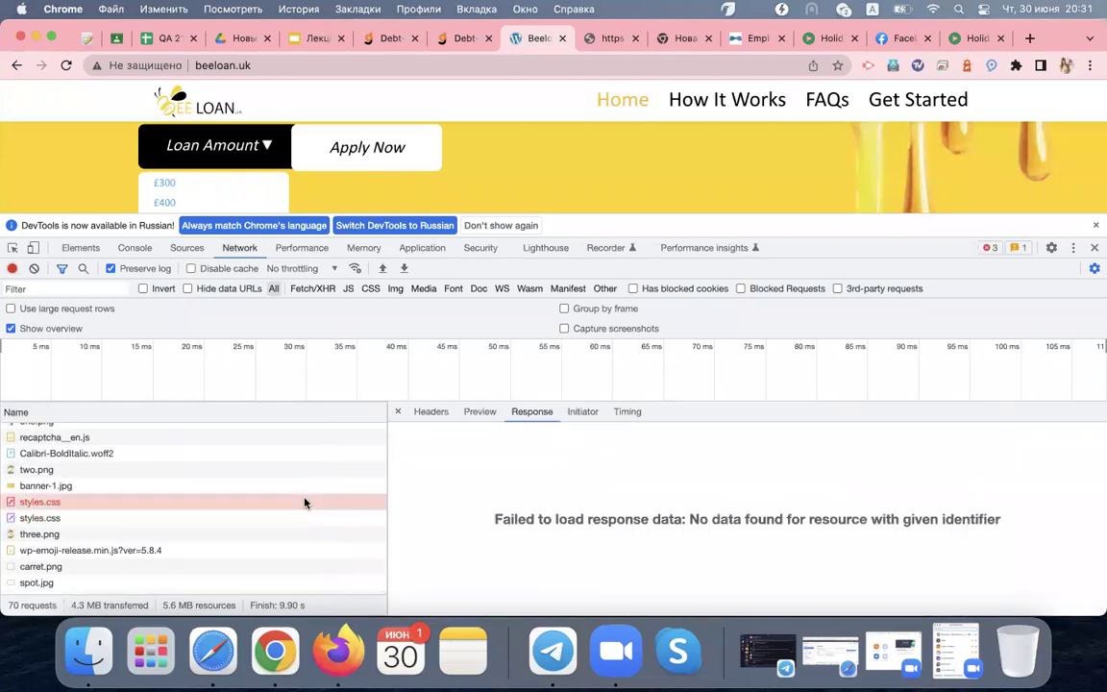
left_click(398, 412)
scroll(428, 485, "down", 5)
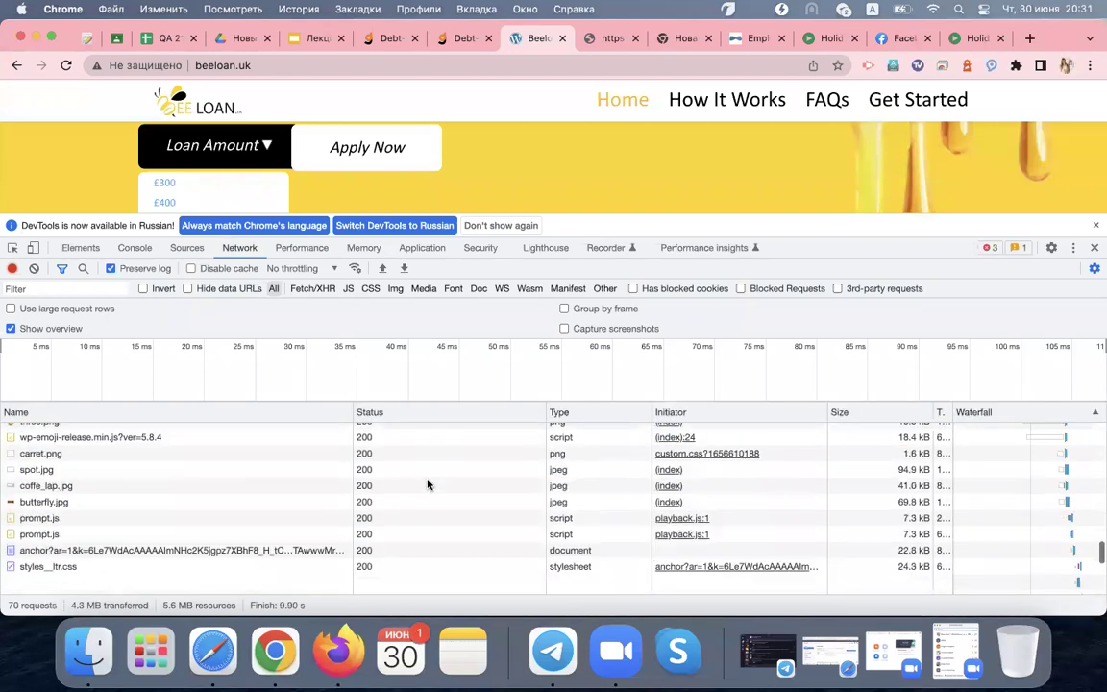
scroll(428, 492, "up", 20)
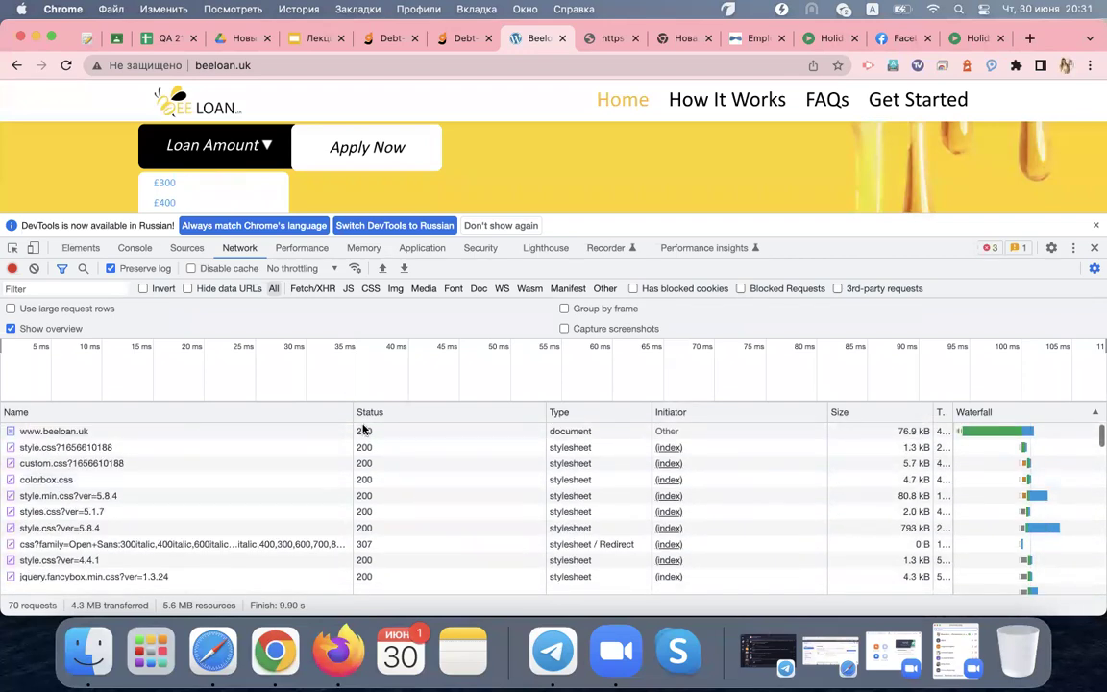
left_click(135, 248)
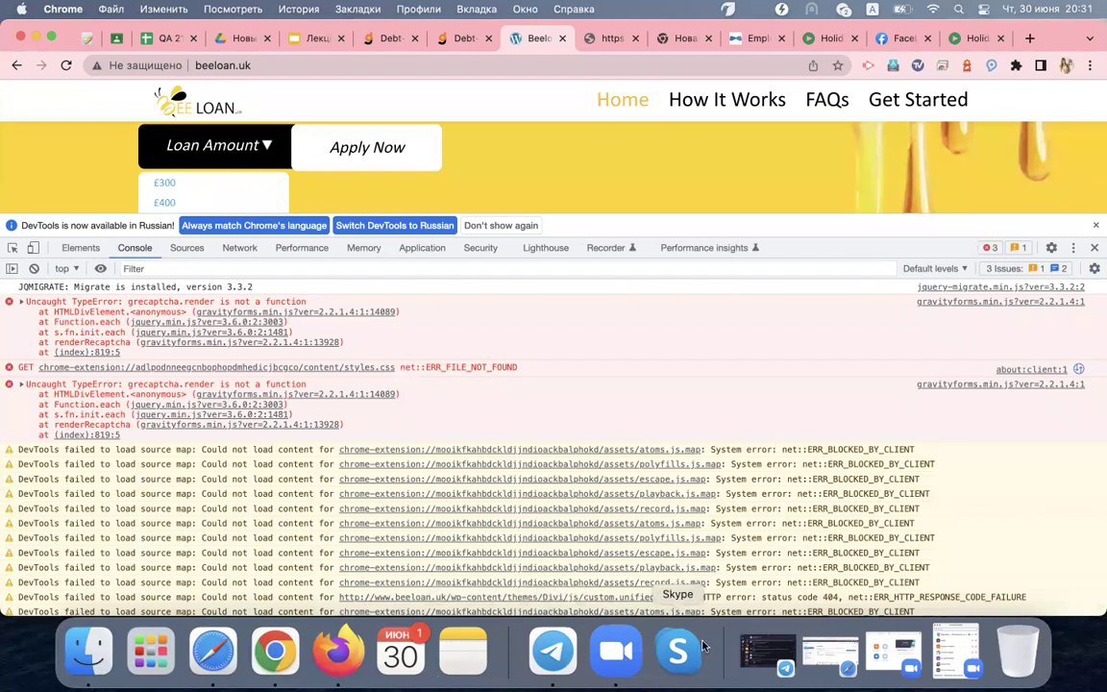
mouse_move(634, 159)
left_mouse_down()
mouse_move(635, 197)
mouse_move(673, 192)
left_mouse_up()
left_click_drag(754, 104, 760, 161)
mouse_move(636, 171)
left_mouse_down()
mouse_move(651, 181)
mouse_move(594, 218)
mouse_move(610, 213)
left_mouse_up()
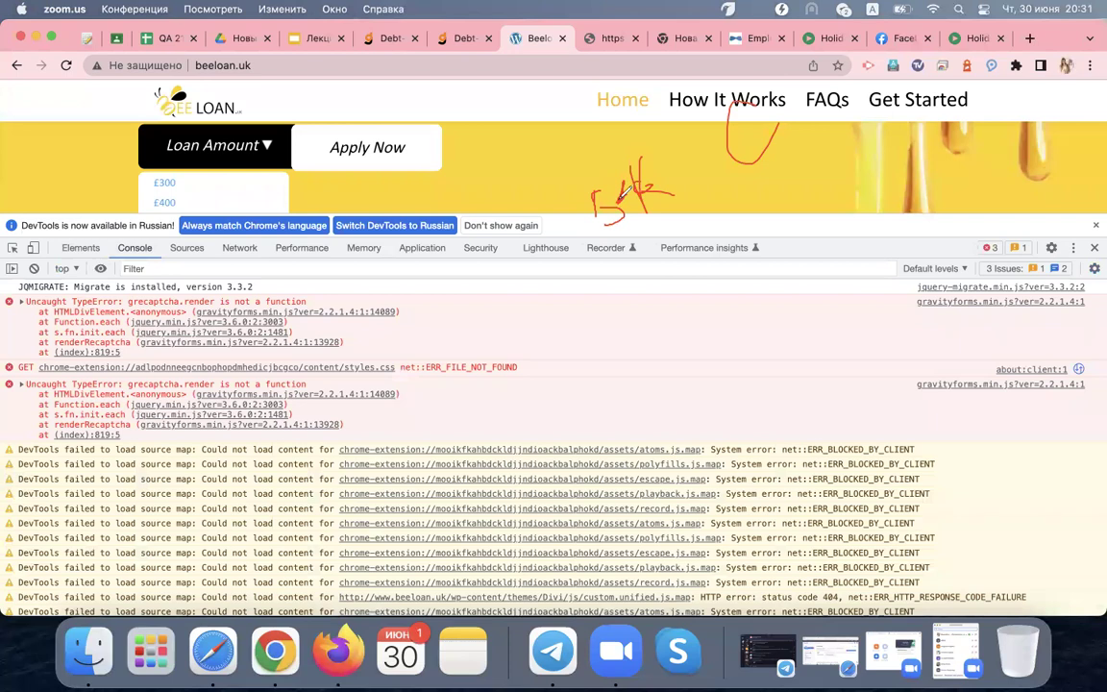
mouse_move(219, 326)
left_mouse_down()
mouse_move(322, 293)
mouse_move(225, 313)
left_mouse_up()
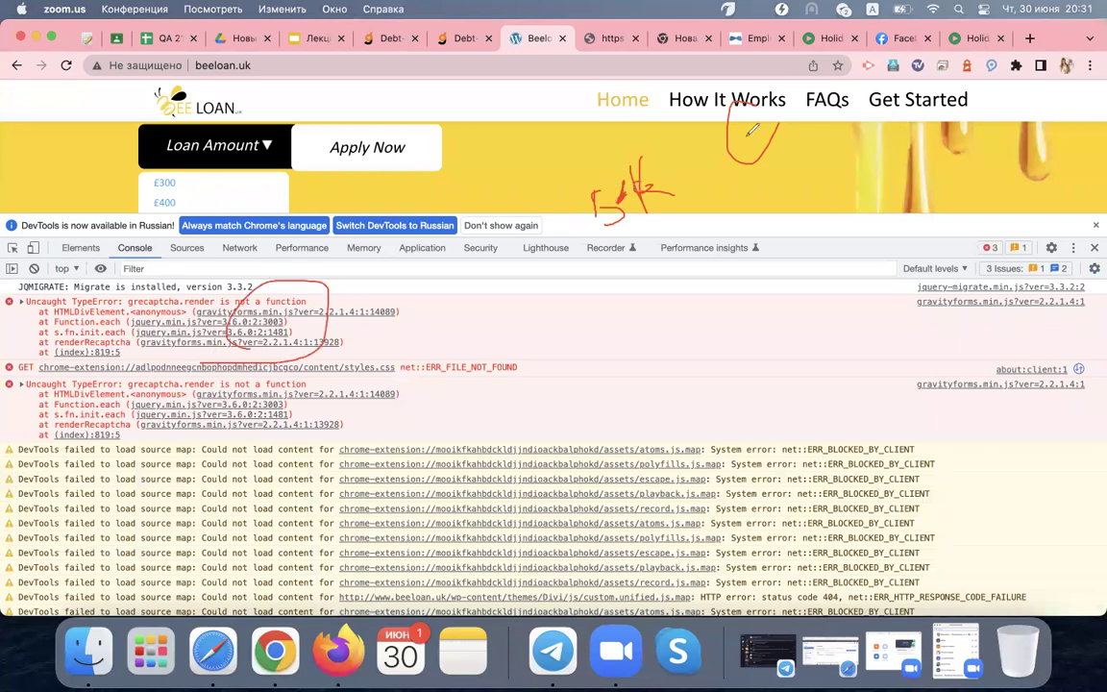
left_click_drag(731, 128, 655, 155)
left_click(747, 124)
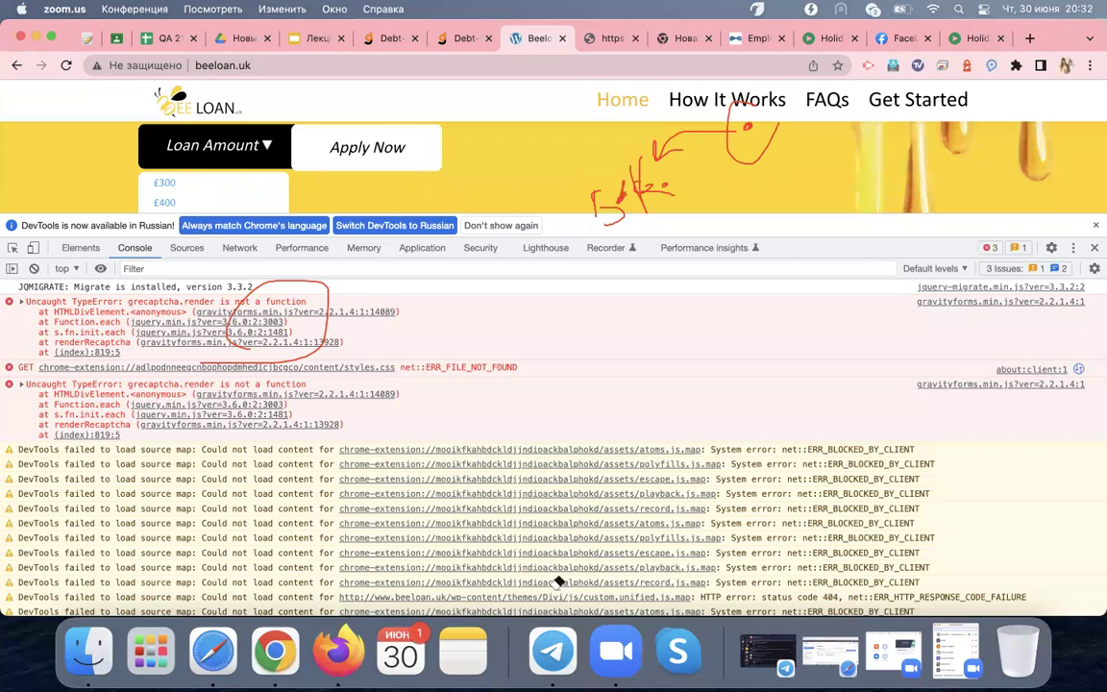
left_click(270, 288)
mouse_move(467, 289)
left_mouse_down()
mouse_move(689, 135)
mouse_move(765, 138)
left_mouse_up()
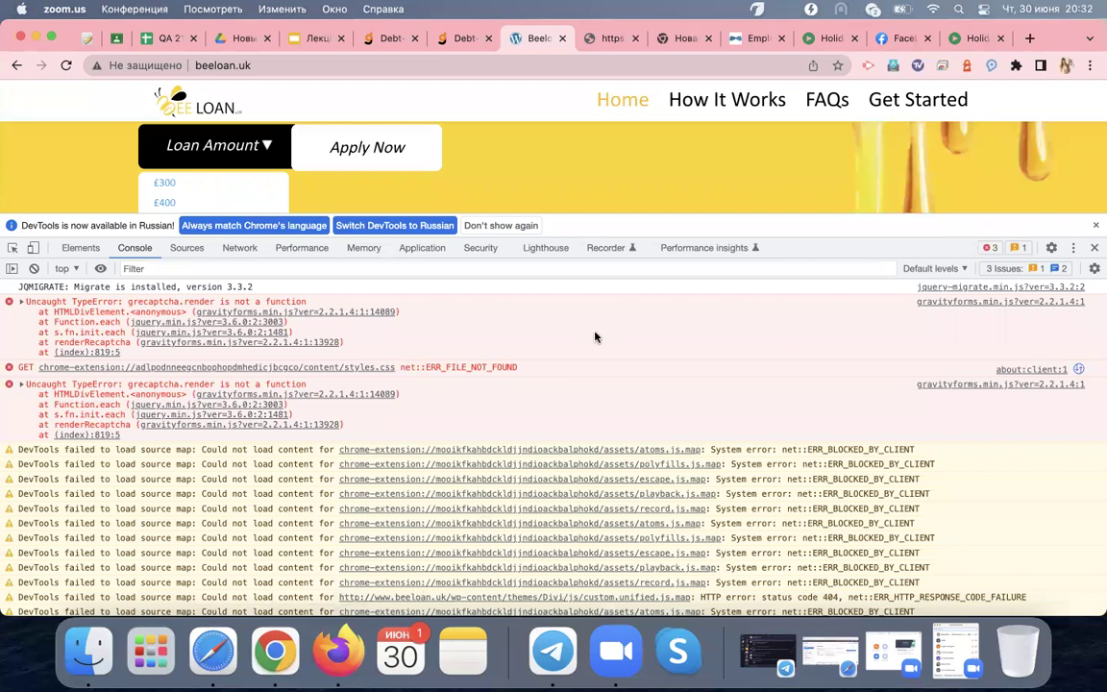
Return to the SkillUp Employee tab, close the request details pane, and select the page address
left_click(757, 40)
left_click(756, 39)
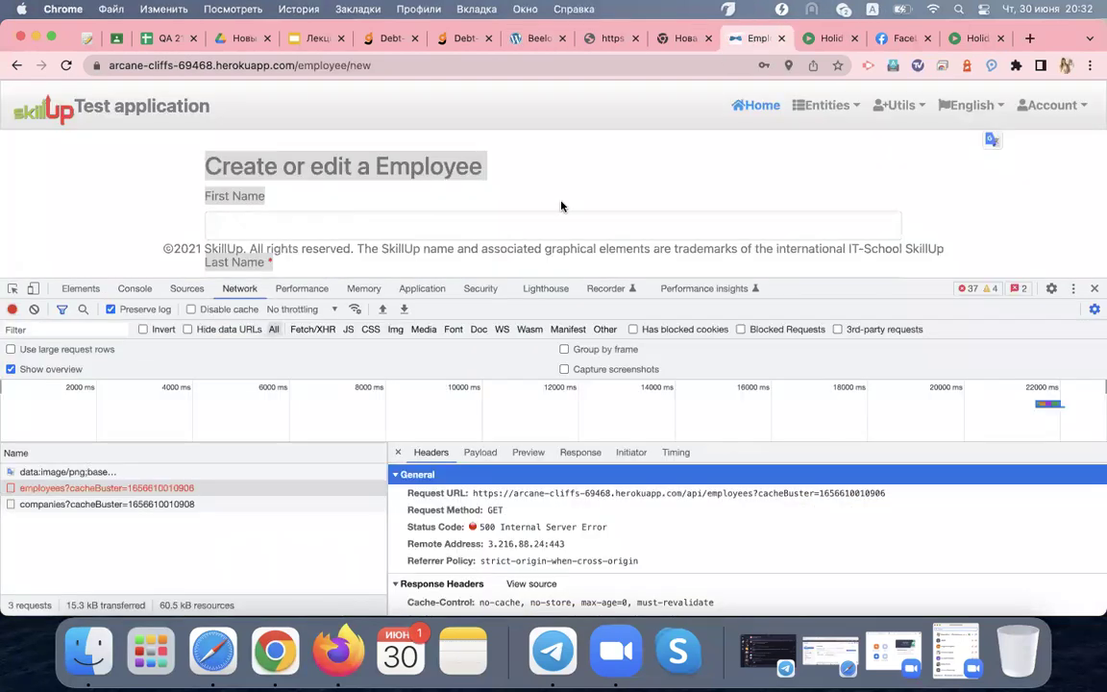
left_click(398, 453)
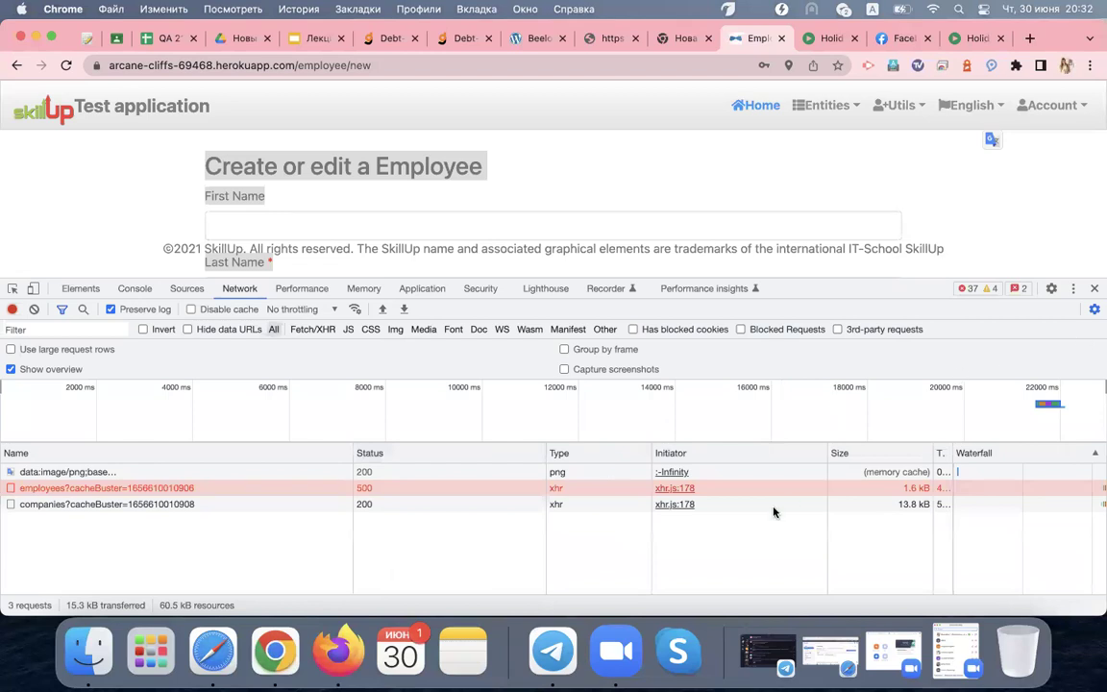
mouse_move(719, 512)
left_click(333, 64)
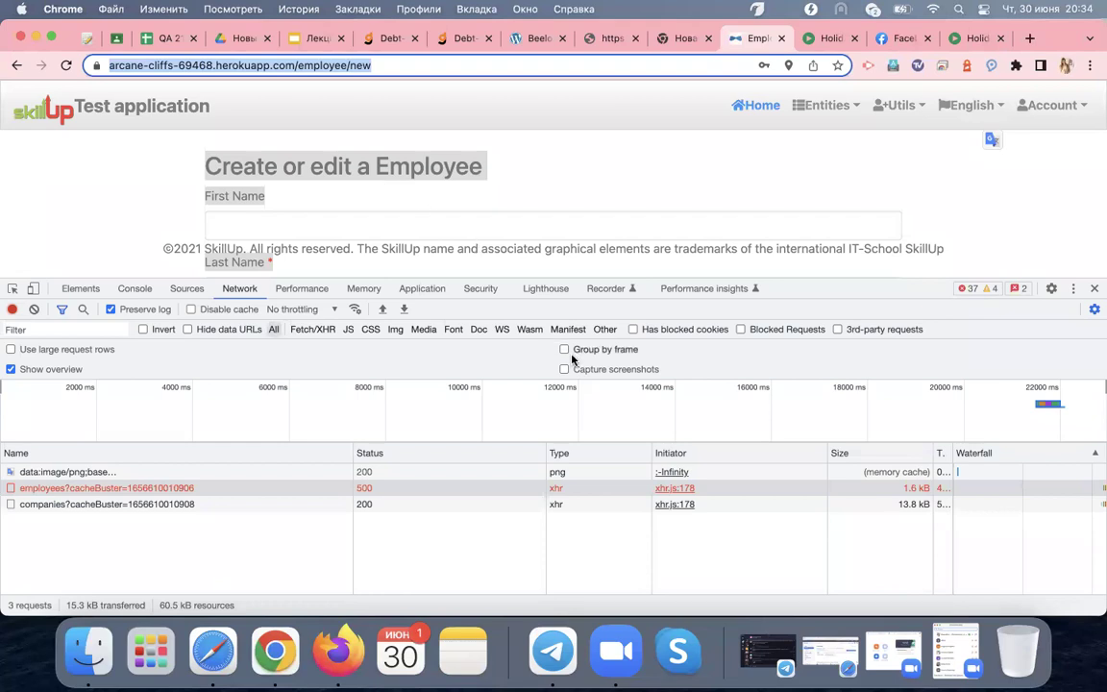
Capture the failing employees request in Joxi with an arrow at 500 Internal Server Error, and upload it
left_click(279, 488)
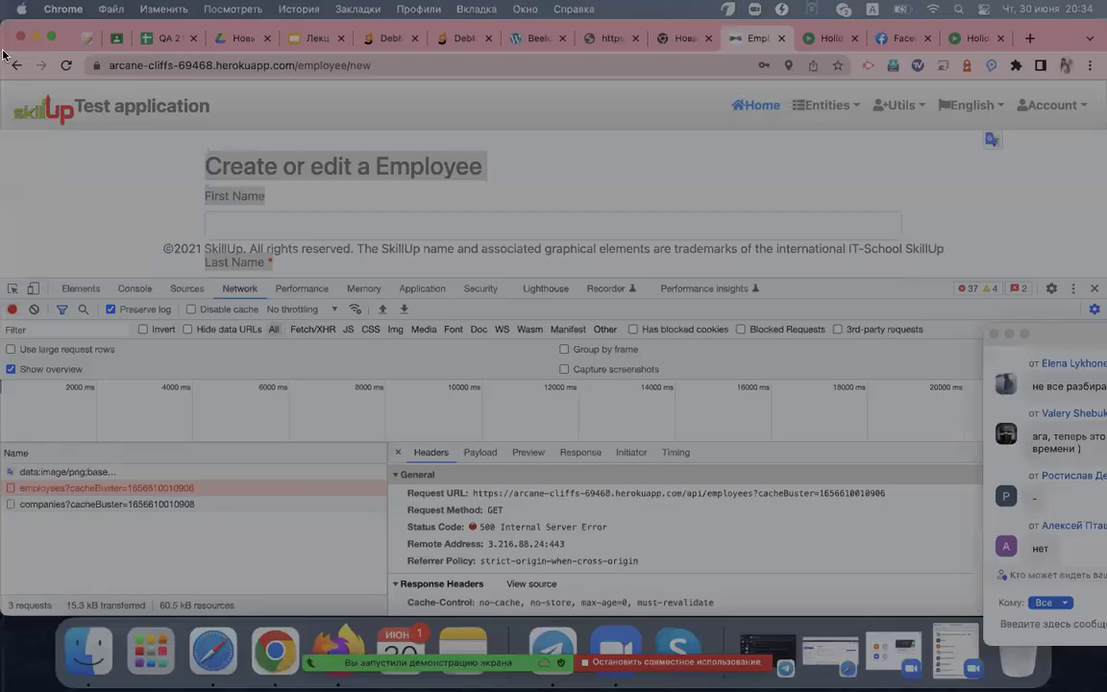
mouse_move(4, 50)
left_mouse_down()
mouse_move(750, 448)
mouse_move(846, 476)
mouse_move(917, 590)
left_mouse_up()
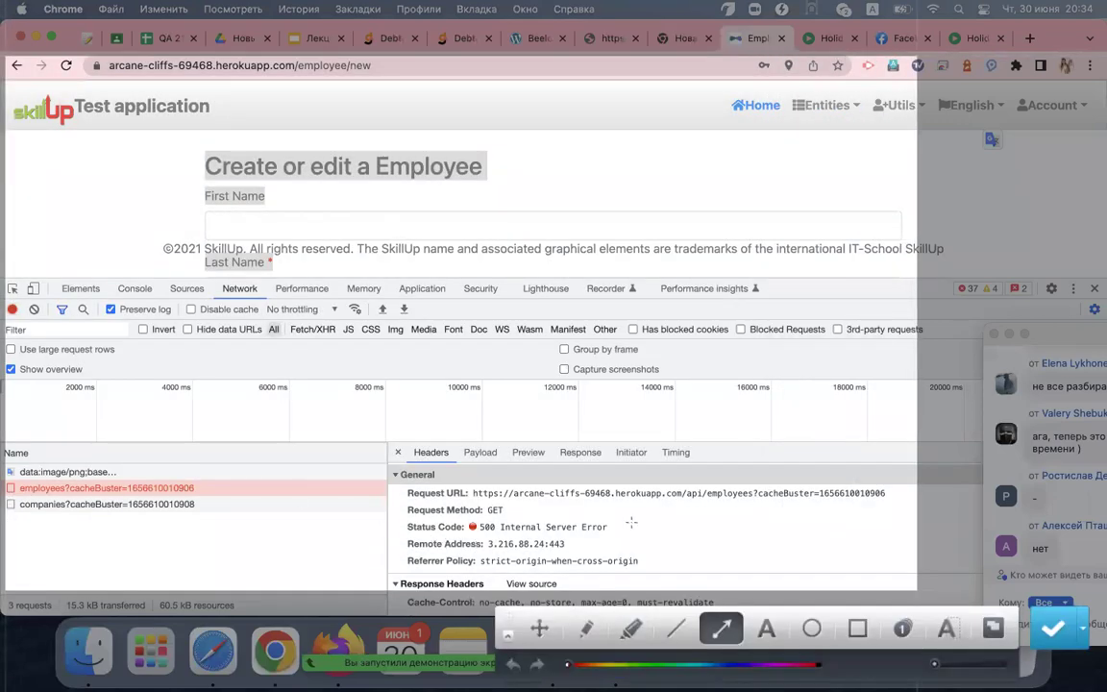
left_click_drag(655, 525, 611, 526)
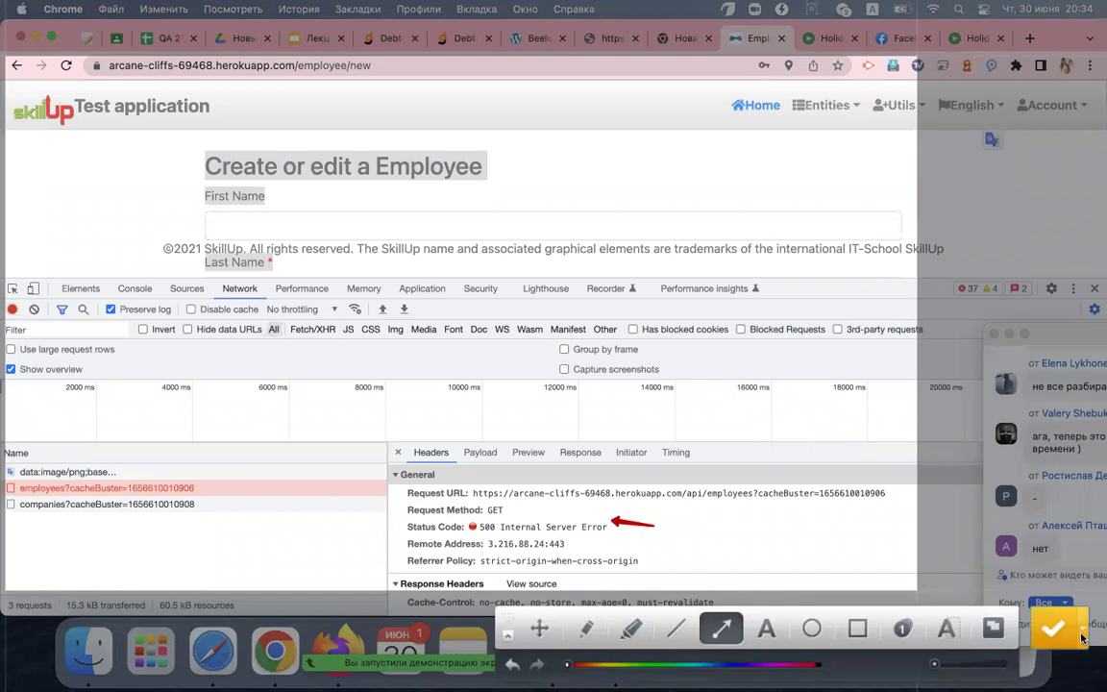
left_click(1054, 628)
Open the uploaded screenshot link in a new tab and view it full size
left_click(1028, 40)
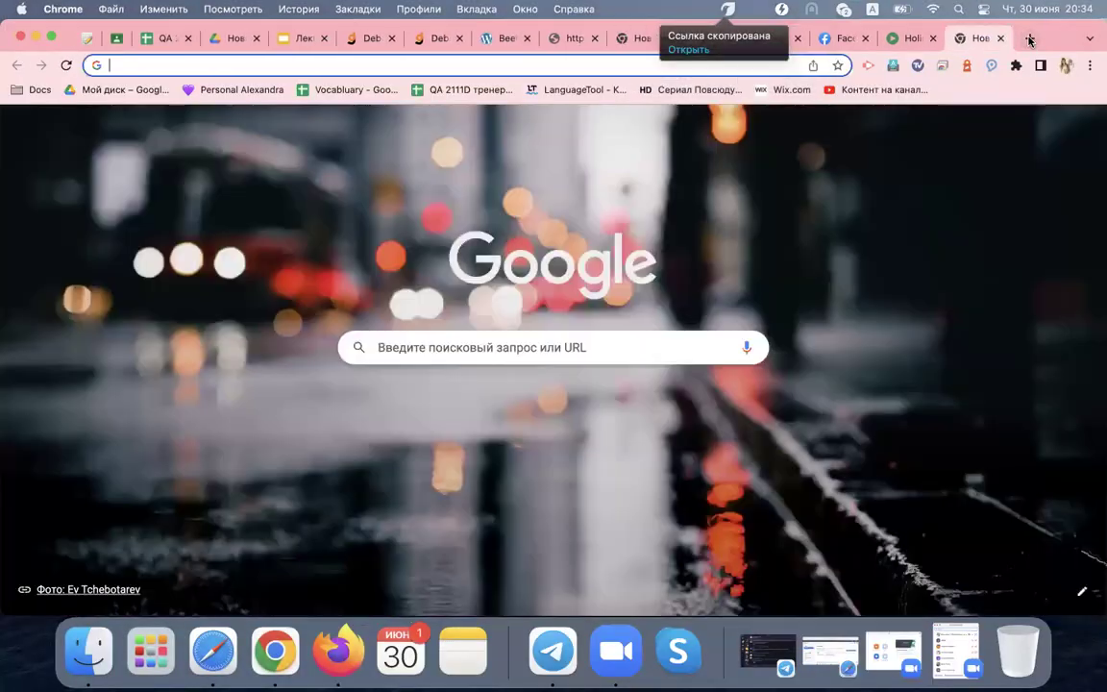
key("Return")
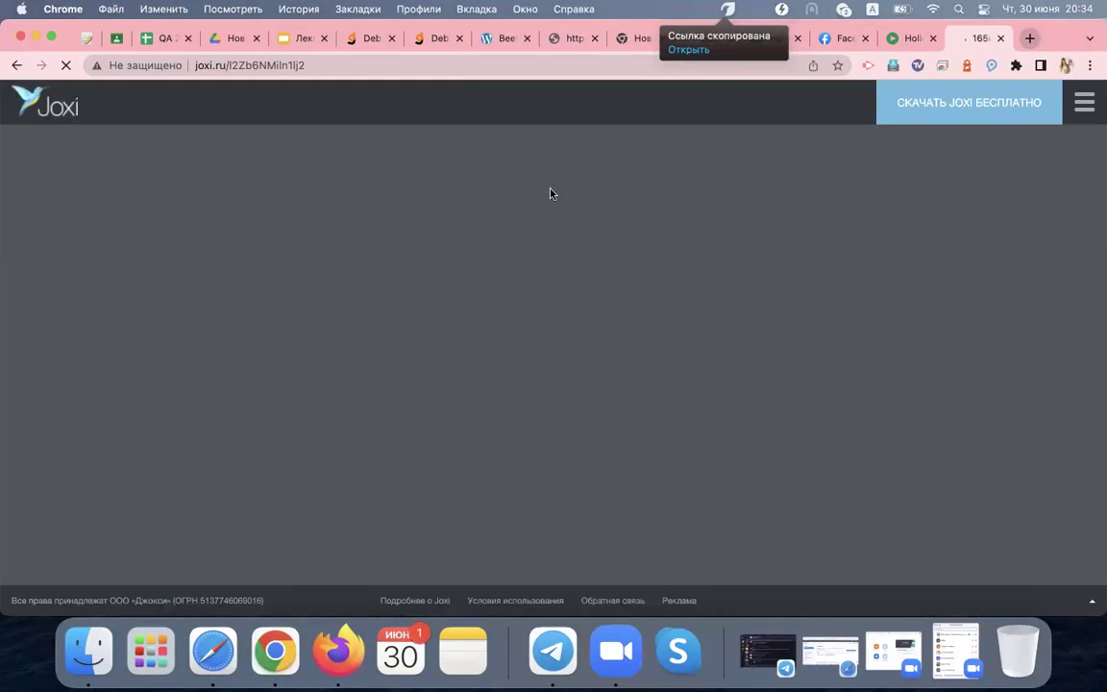
left_click(485, 370)
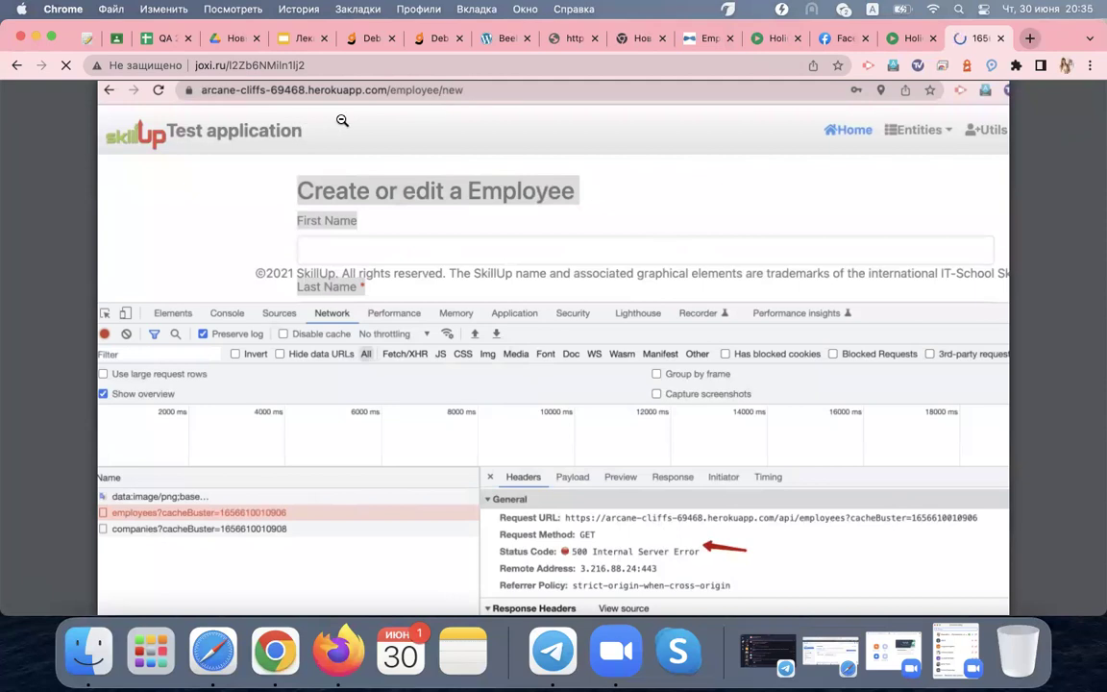
left_click(571, 38)
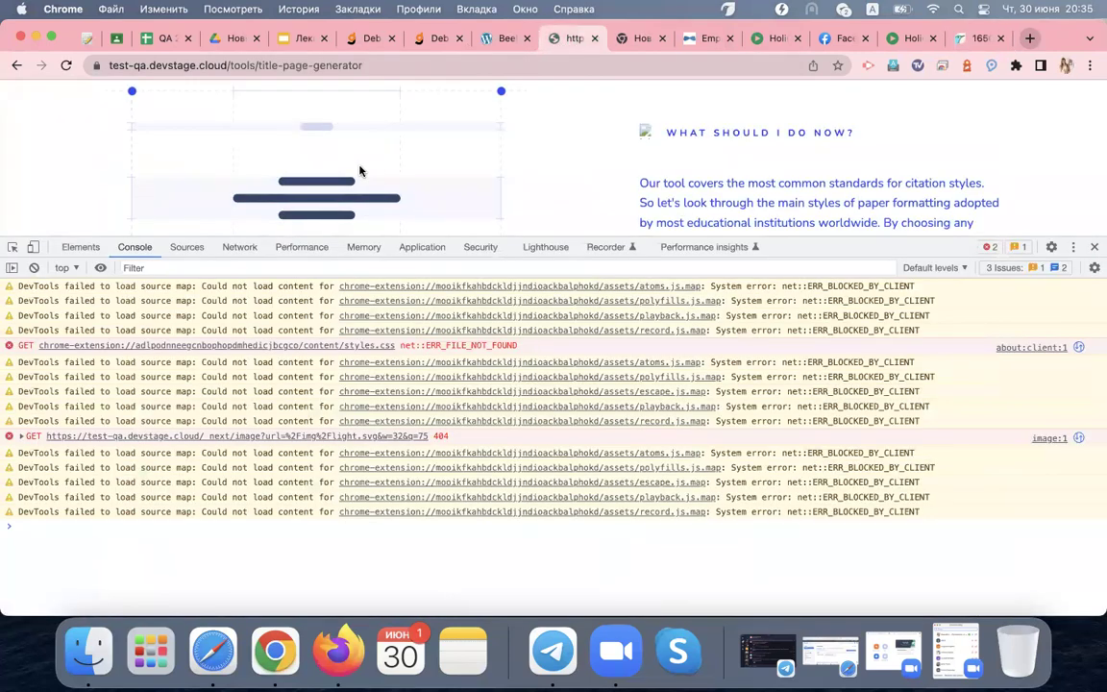
Step past the two Debt Guru tabs back to the beeloan.uk tab
left_click(344, 39)
left_click(420, 41)
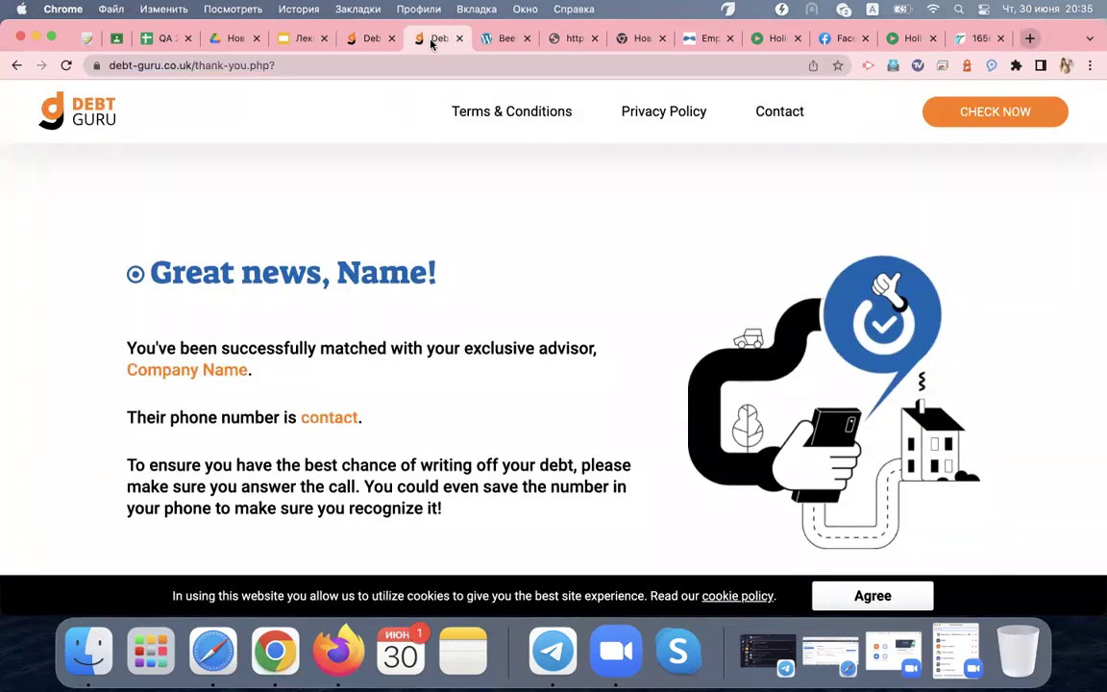
left_click(489, 41)
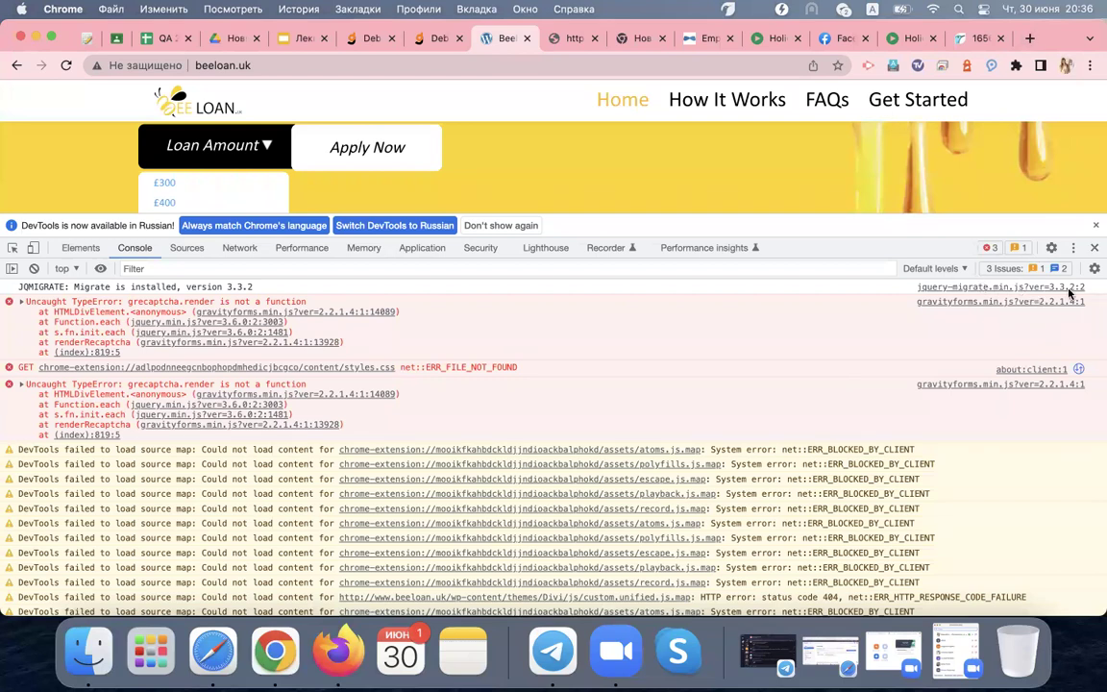
Close DevTools, reload beeloan.uk and scroll through the page
left_click(1094, 247)
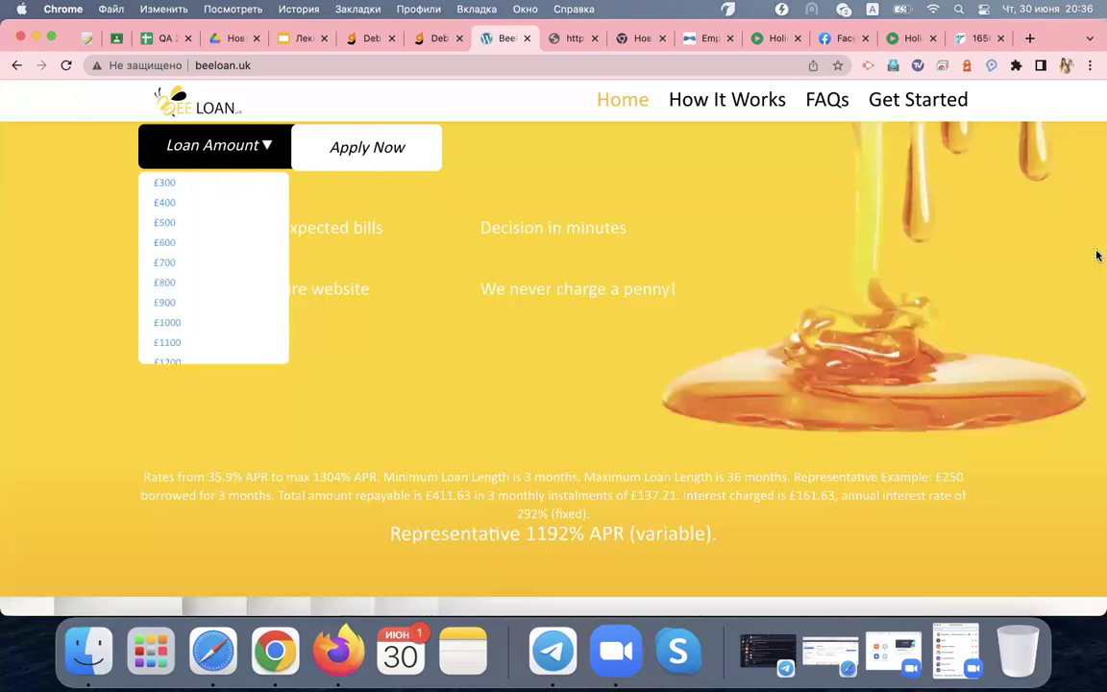
left_click(66, 66)
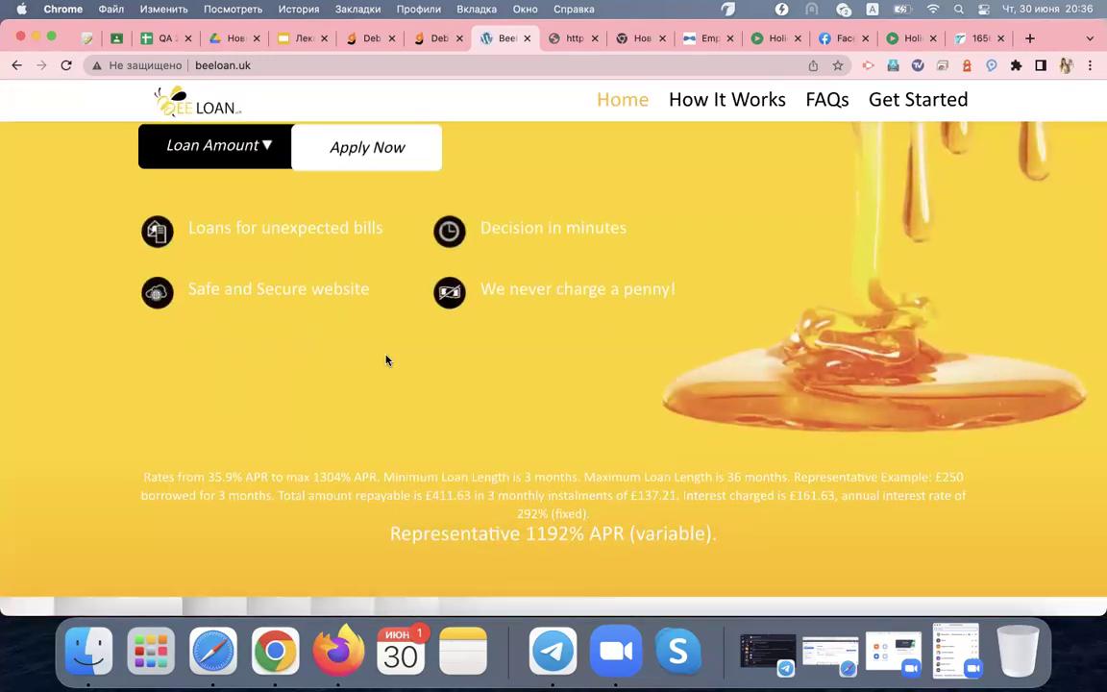
scroll(387, 360, "up", 3)
scroll(387, 361, "down", 2)
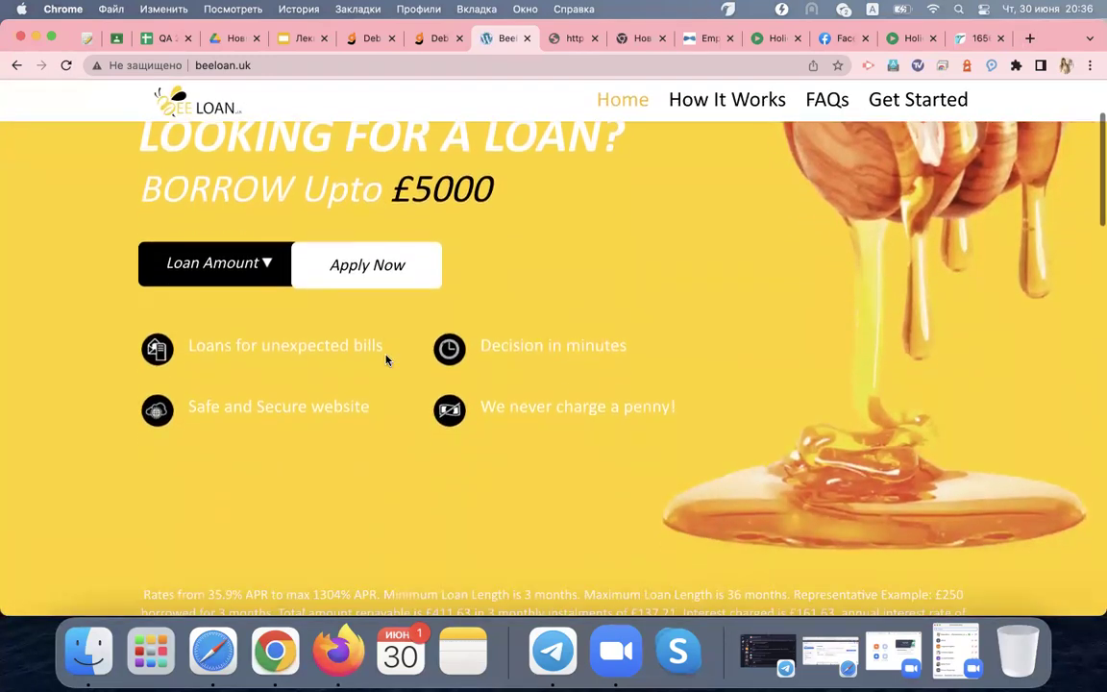
scroll(386, 360, "down", 10)
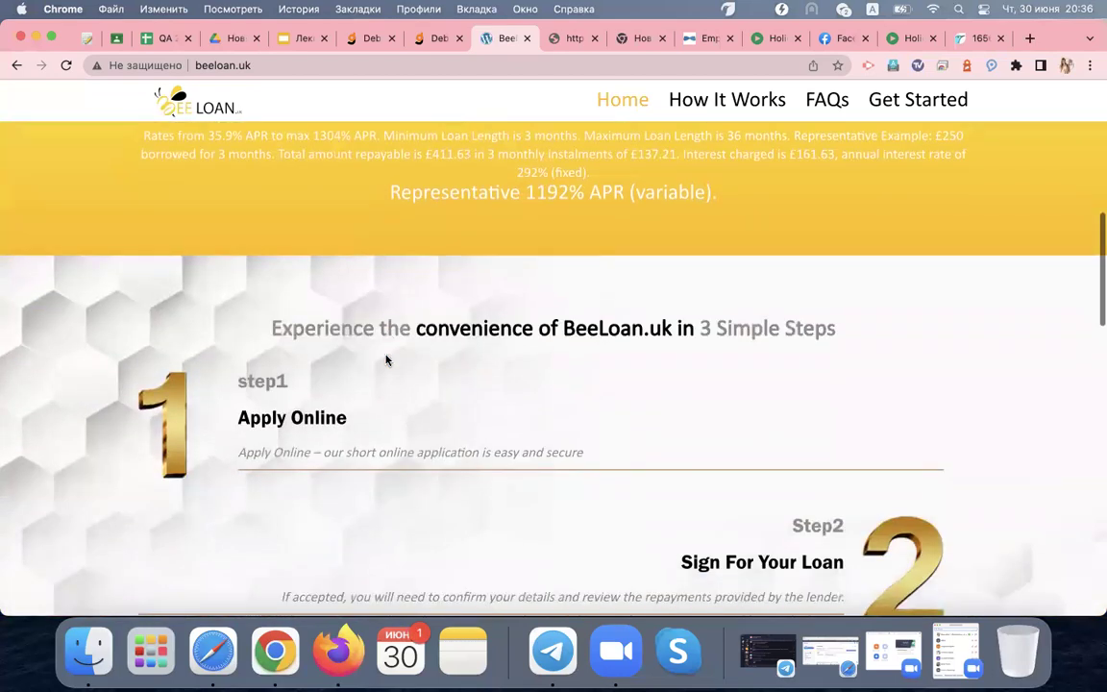
scroll(387, 361, "down", 10)
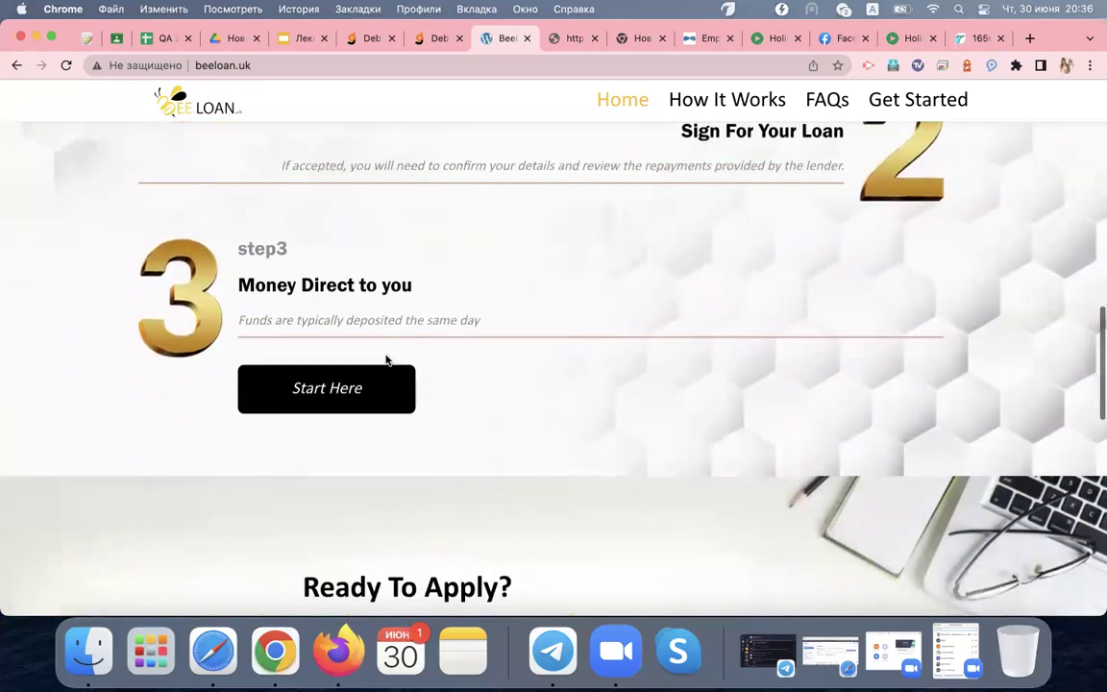
scroll(386, 361, "down", 10)
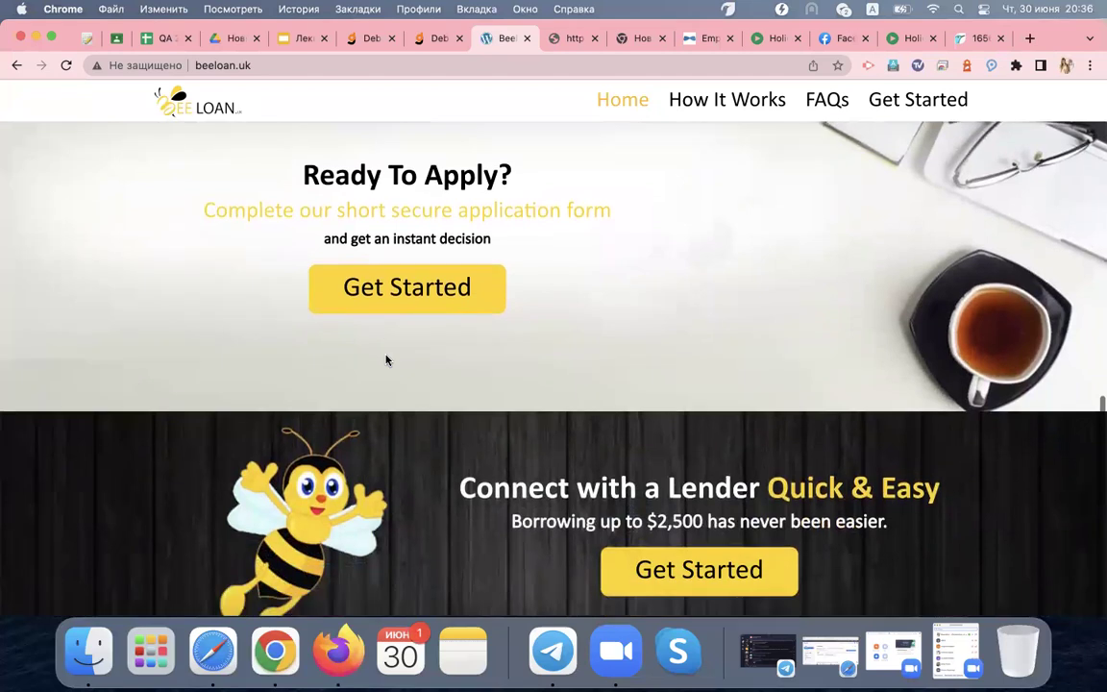
scroll(386, 360, "down", 5)
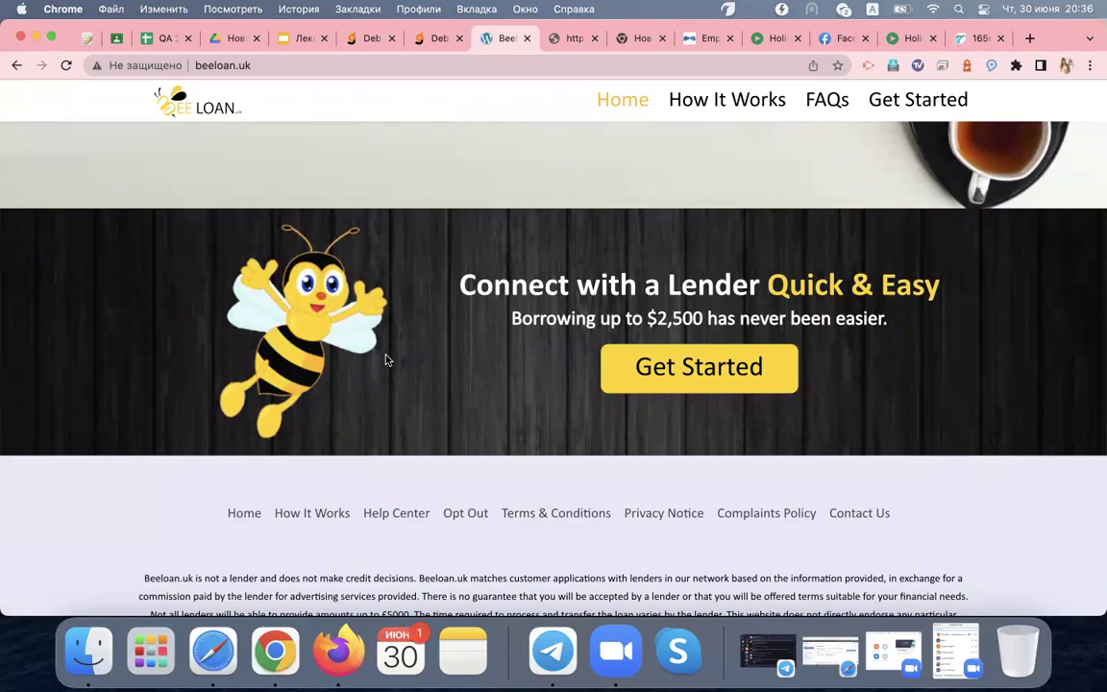
scroll(386, 361, "up", 20)
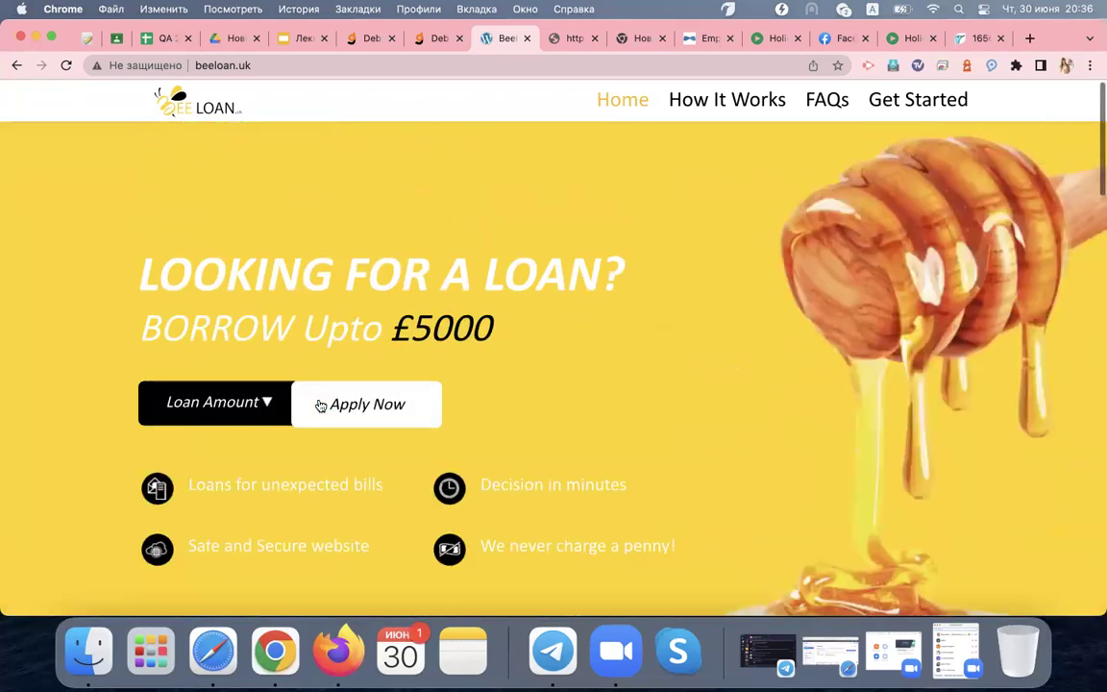
Choose £200 as the loan amount and open the DevTools Console with Cmd+Option+I
left_click(219, 427)
left_click(165, 500)
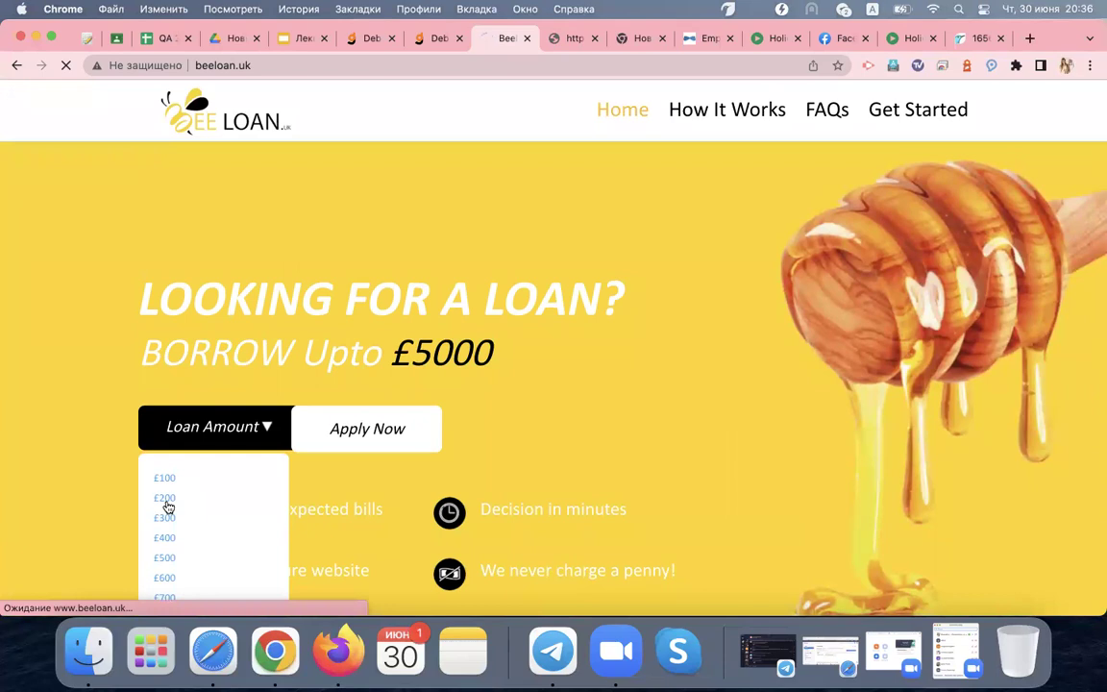
mouse_move(228, 448)
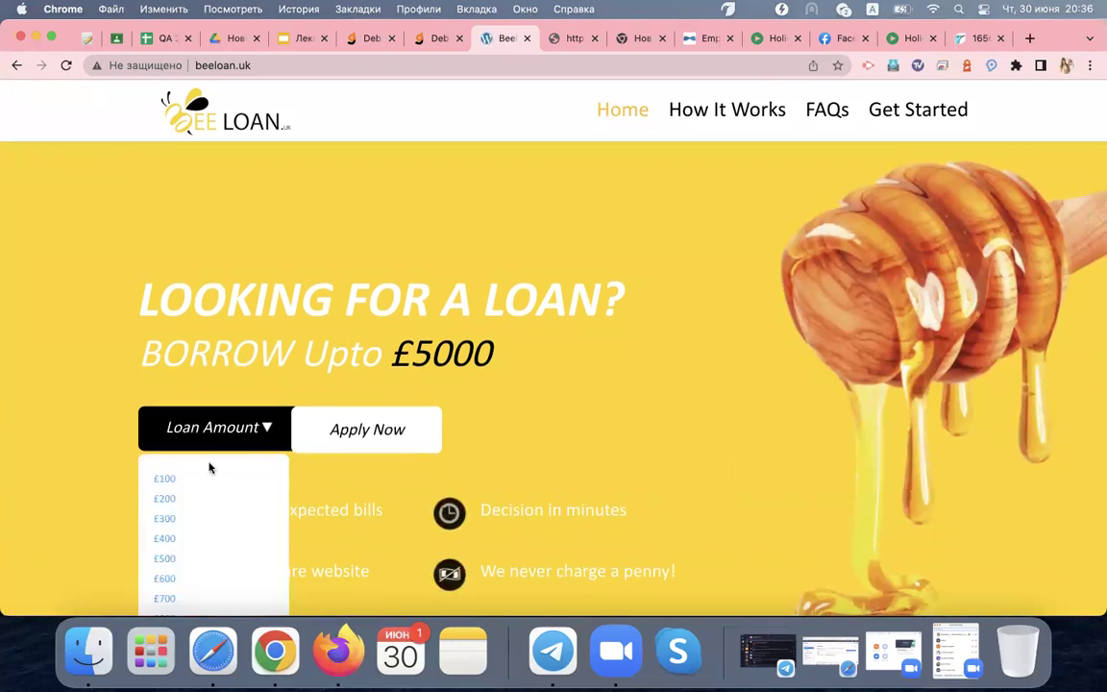
left_click(175, 508)
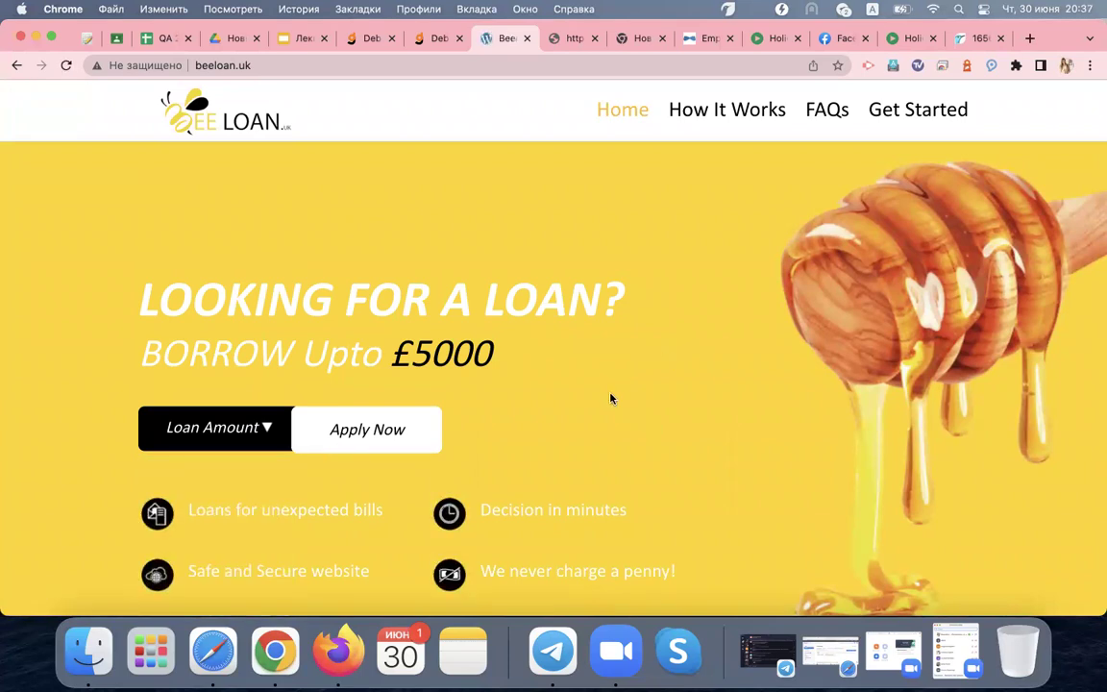
key("super+alt+i")
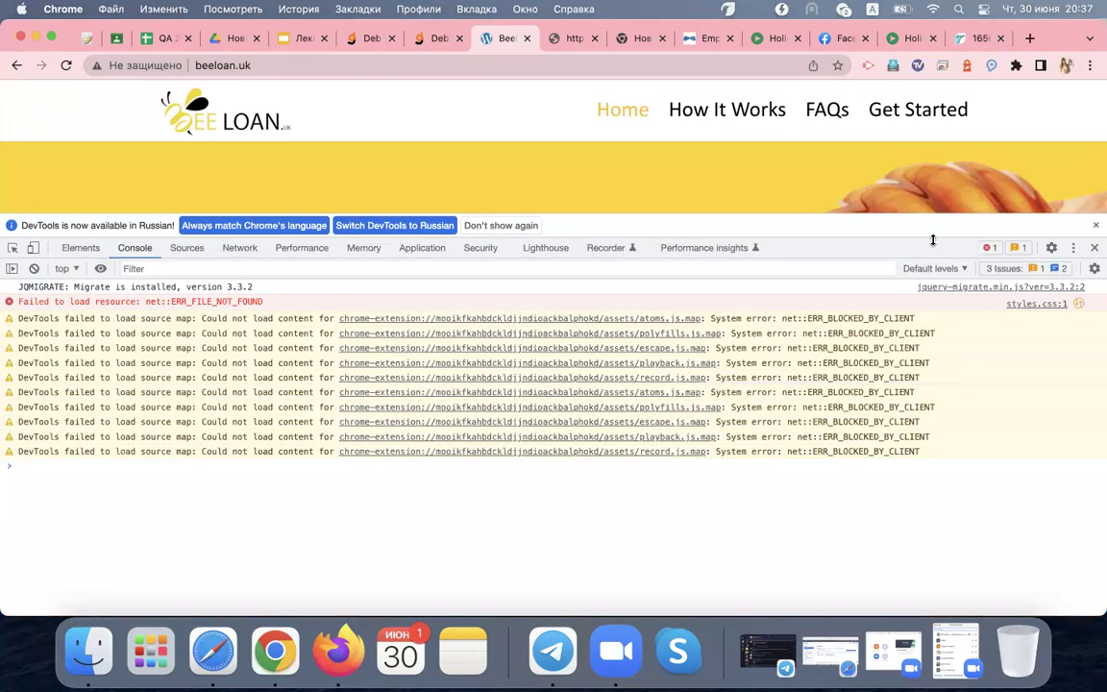
Dismiss the DevTools language notice, shrink the panel, and select the £100 and £200 amounts
left_click(1096, 225)
left_click_drag(744, 213, 308, 426)
scroll(264, 291, "down", 3)
left_click(204, 322)
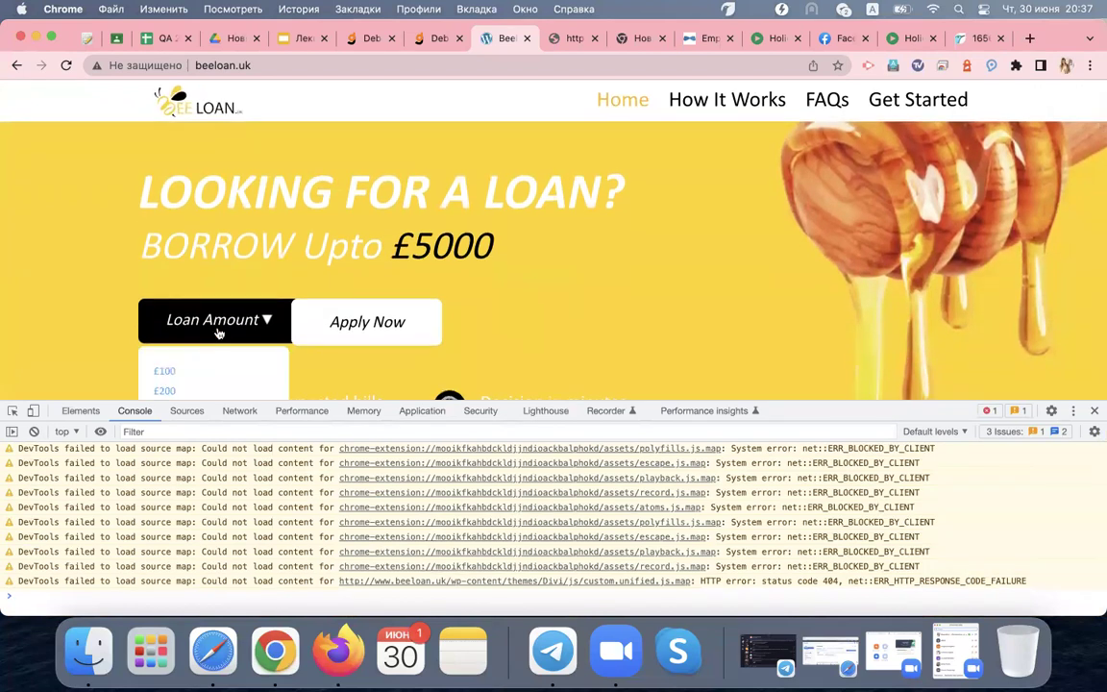
double_click(203, 374)
double_click(173, 390)
scroll(161, 571, "up", 10)
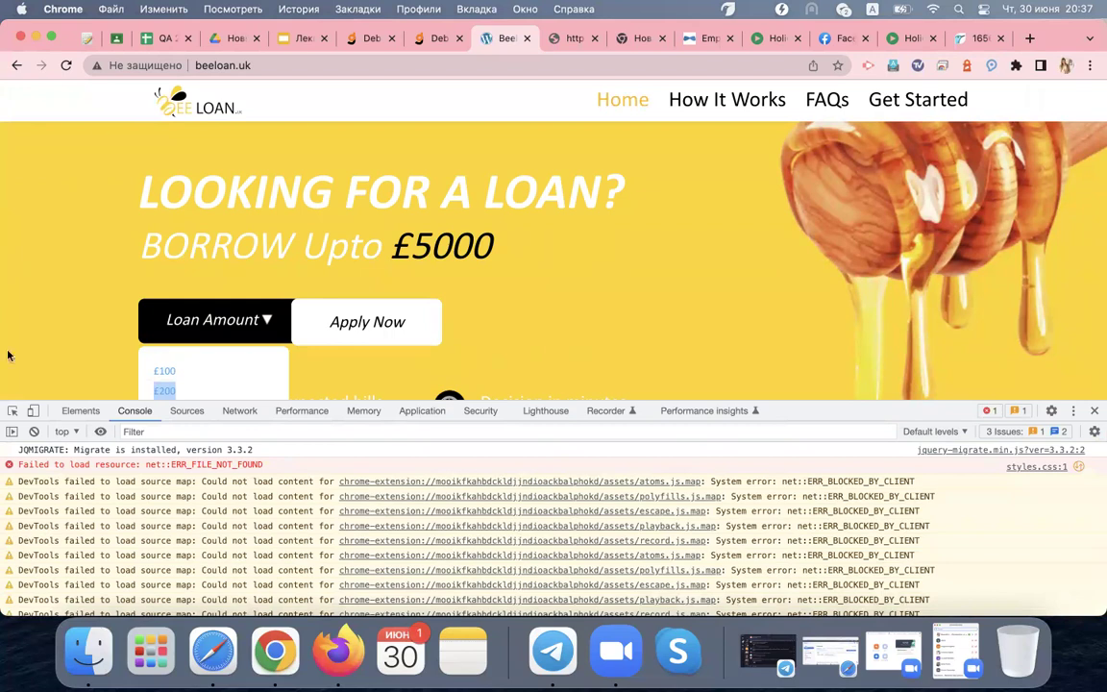
Clear the console, reload beeloan.uk and resize the DevTools panel to show the TypeError
left_click(34, 432)
left_click(66, 65)
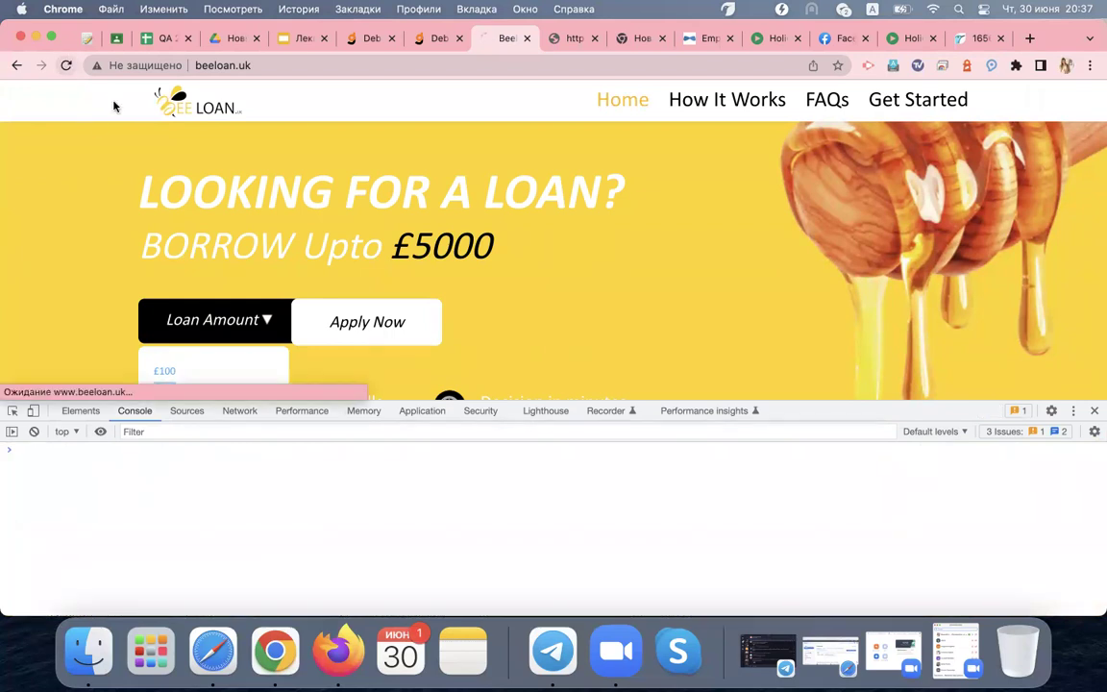
left_click_drag(673, 409, 807, 539)
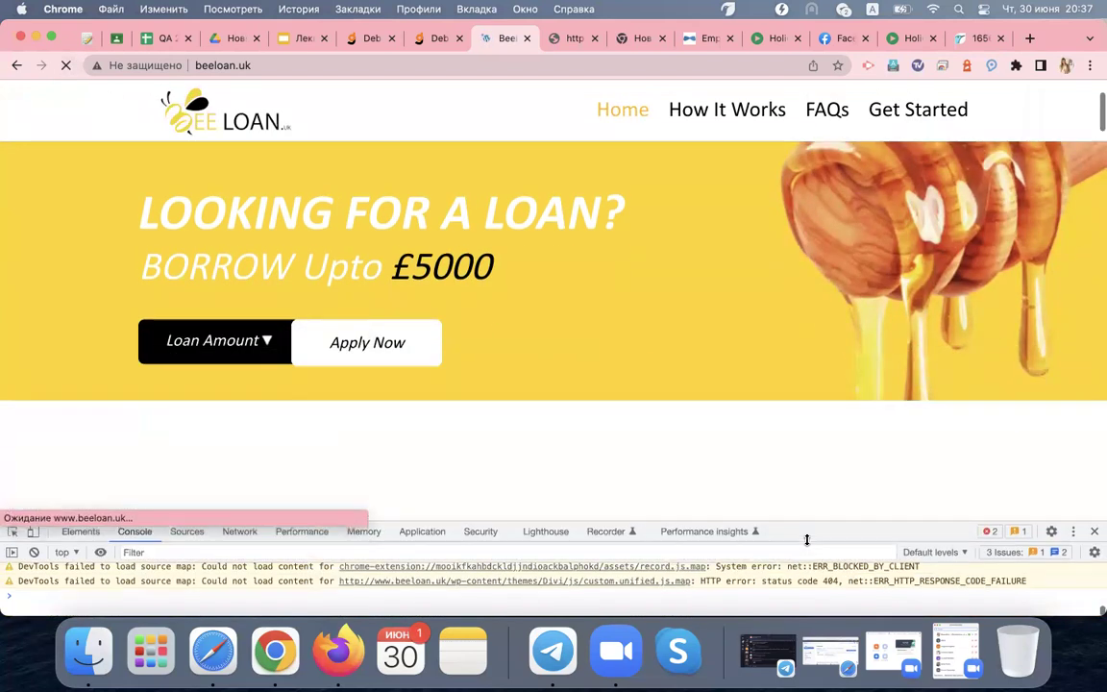
mouse_move(256, 318)
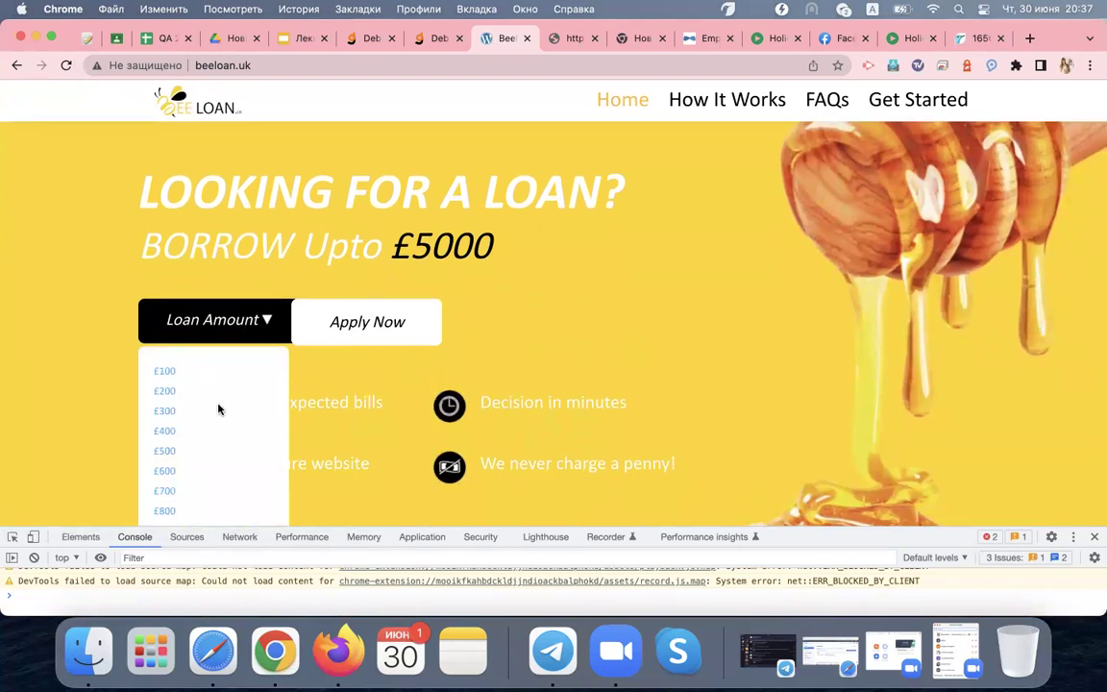
left_click_drag(879, 527, 878, 367)
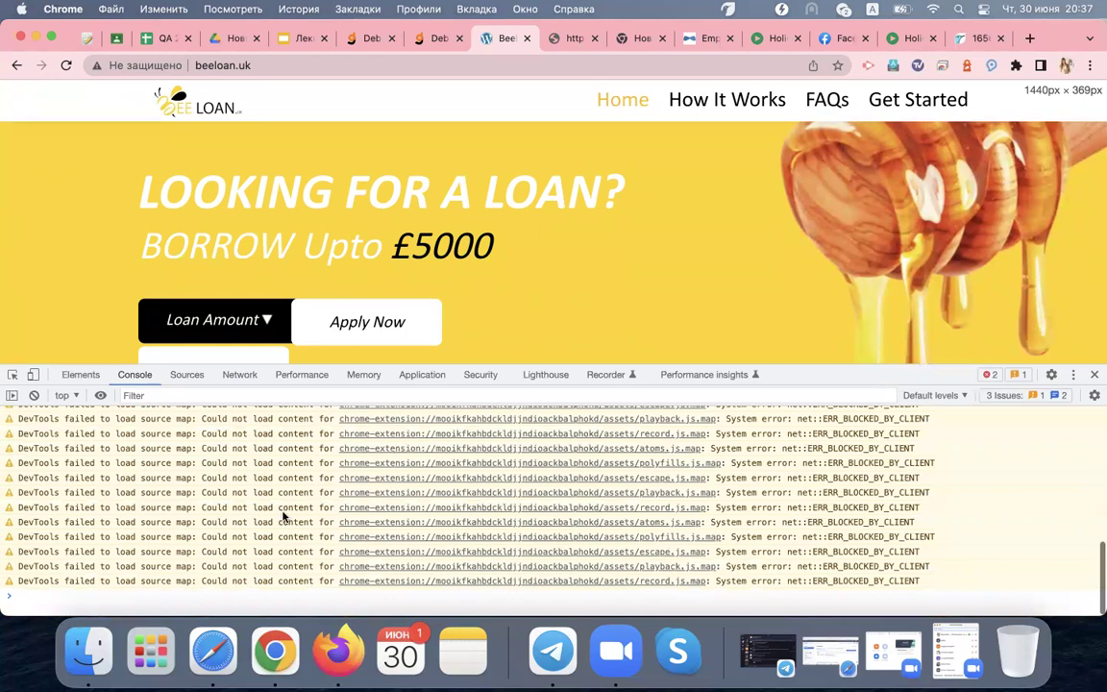
scroll(222, 486, "up", 5)
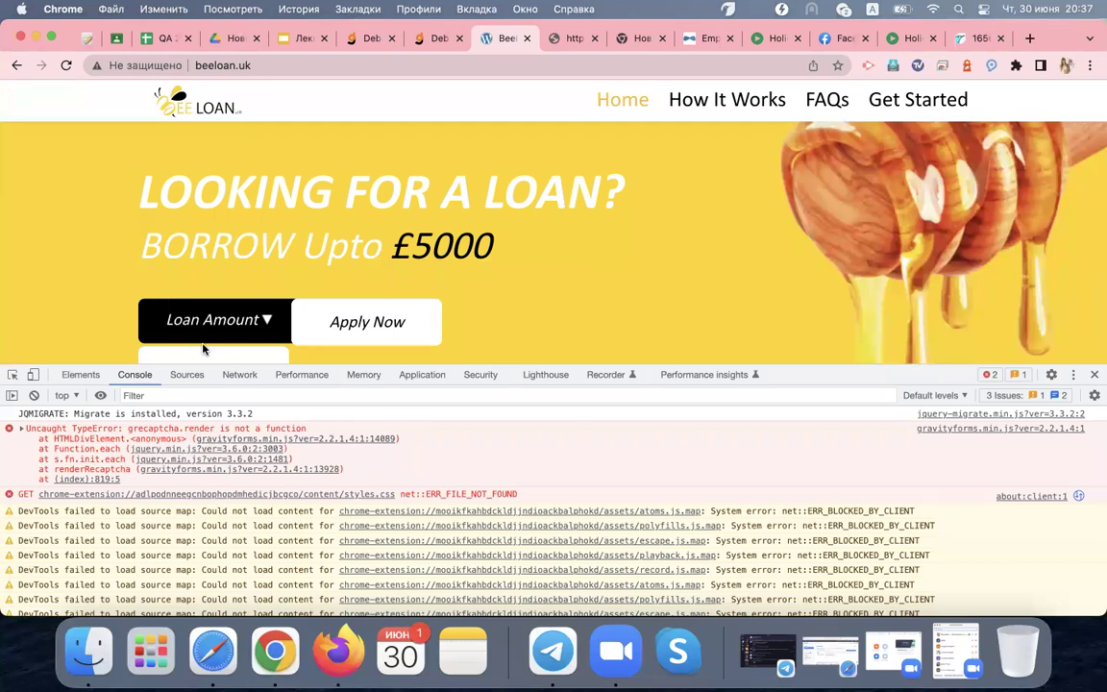
scroll(202, 349, "down", 2)
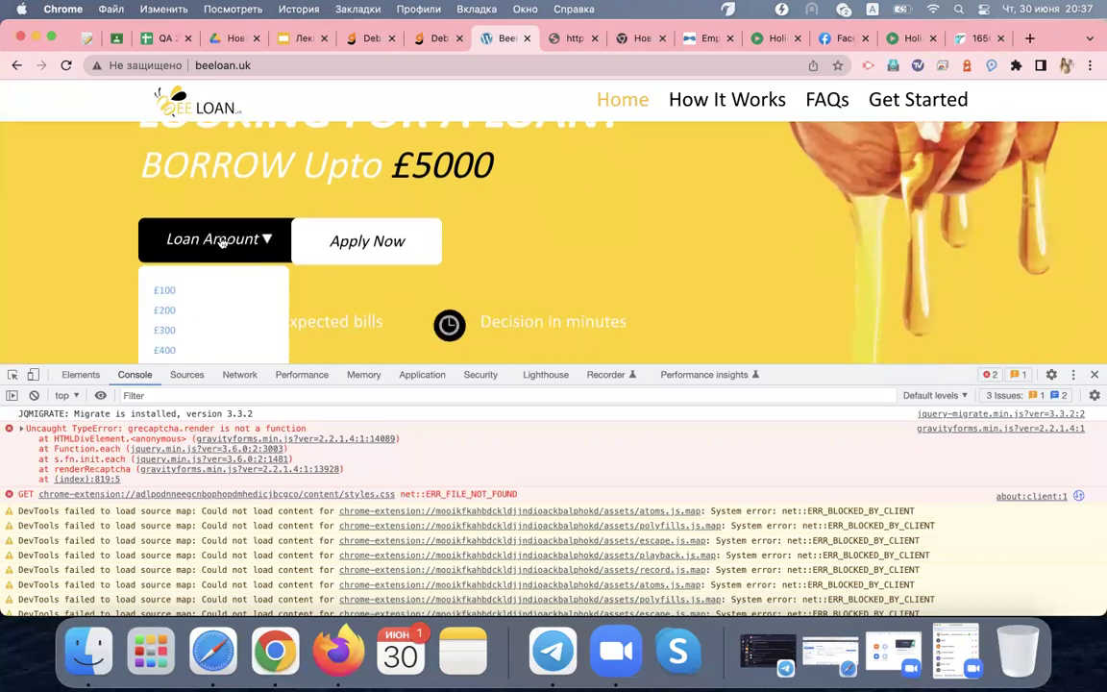
scroll(254, 297, "down", 1)
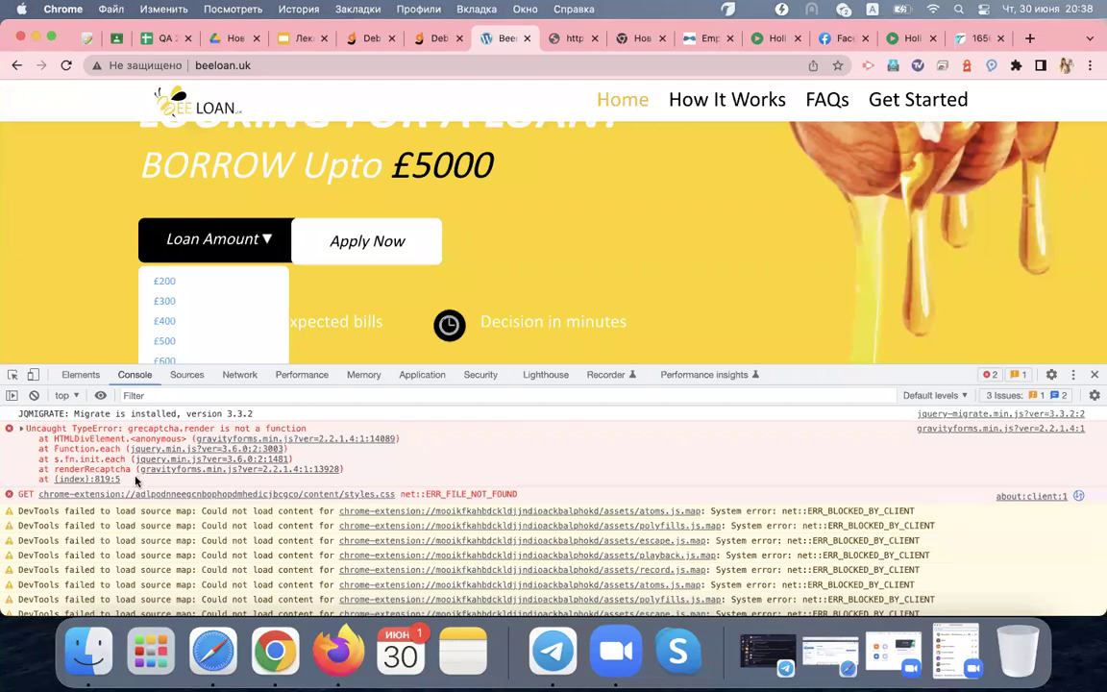
Expand the grecaptcha.render TypeError's call stack down to the setInterval (async) frame at (index):815
left_click_drag(125, 479, 21, 433)
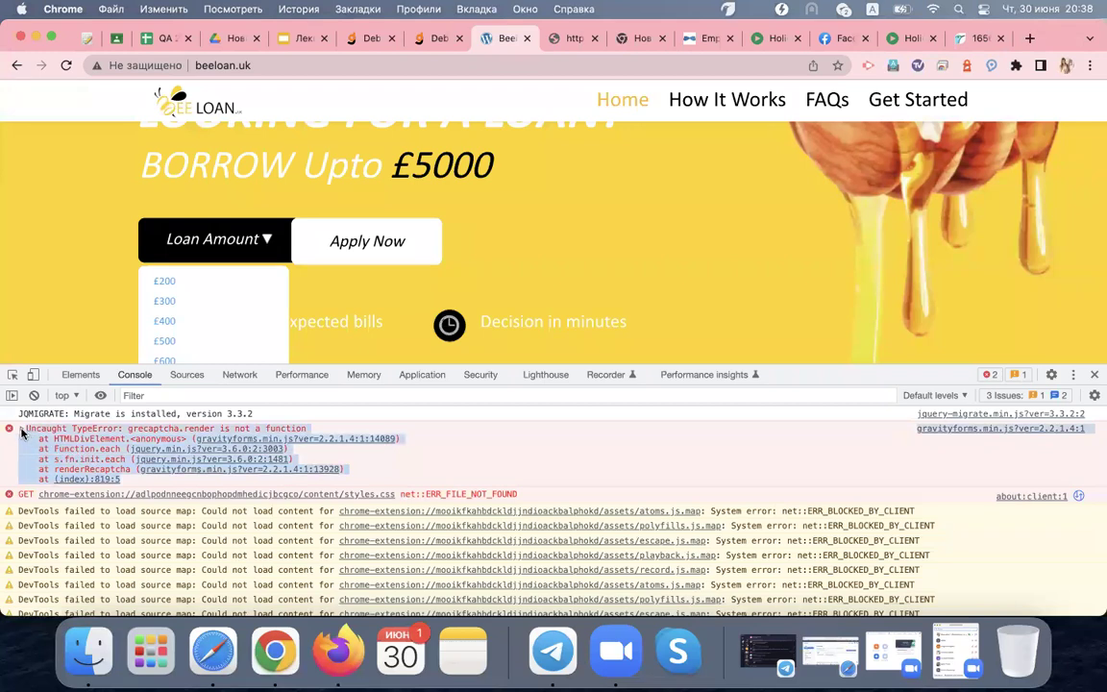
left_click(18, 424)
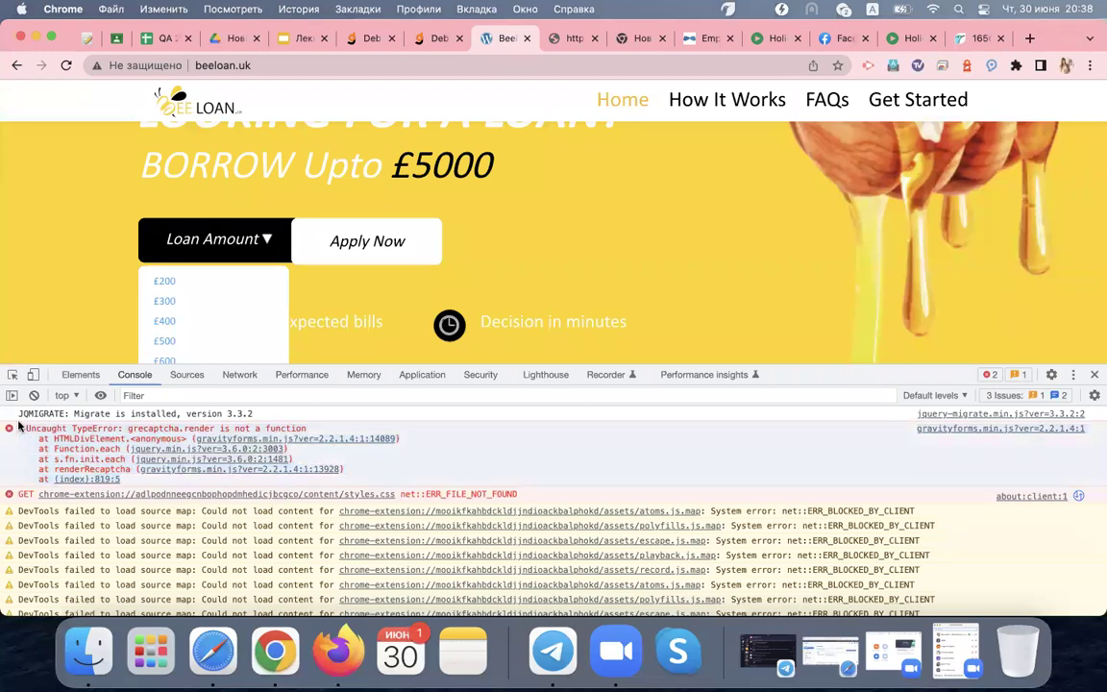
left_click(20, 428)
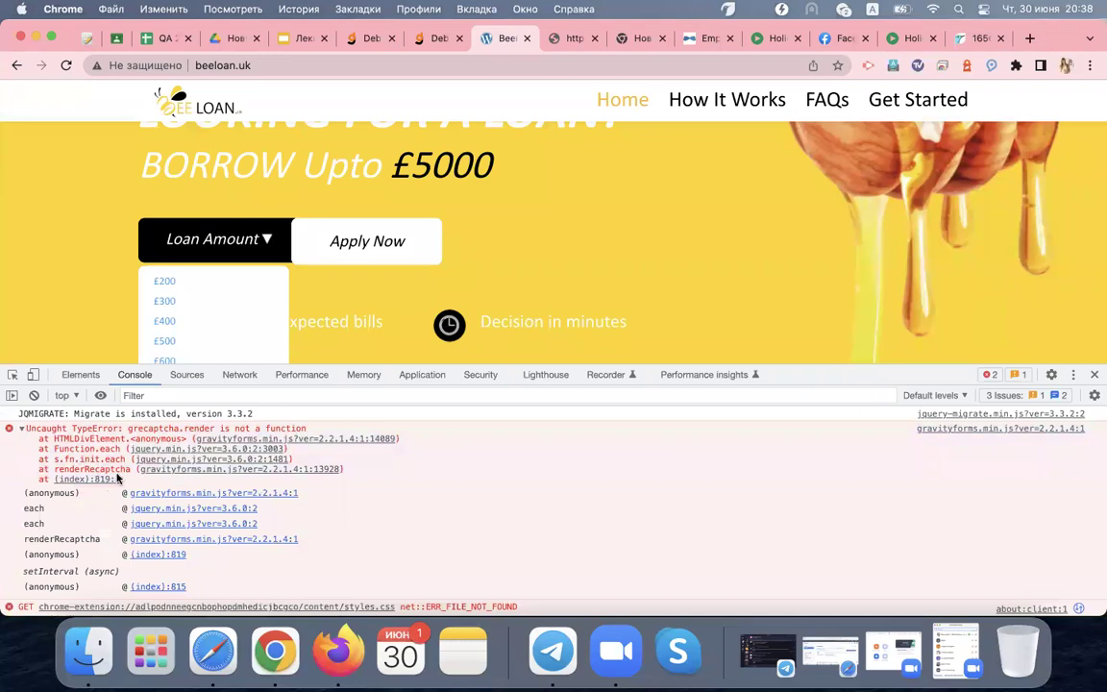
scroll(97, 471, "down", 10)
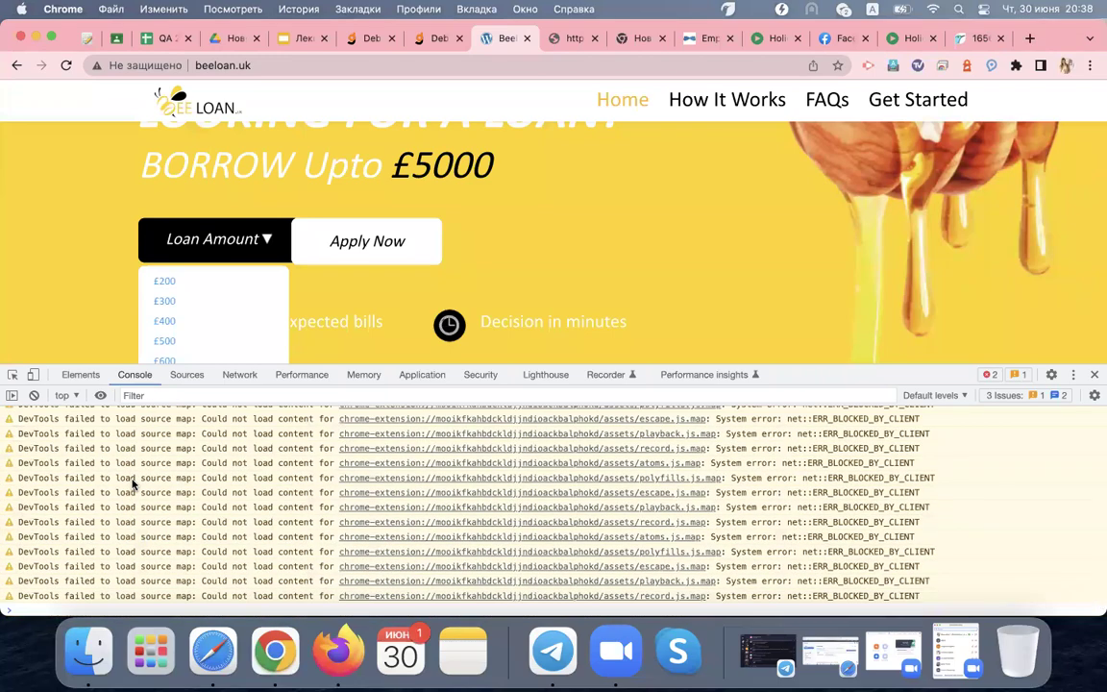
scroll(134, 485, "up", 10)
left_click_drag(121, 480, 83, 468)
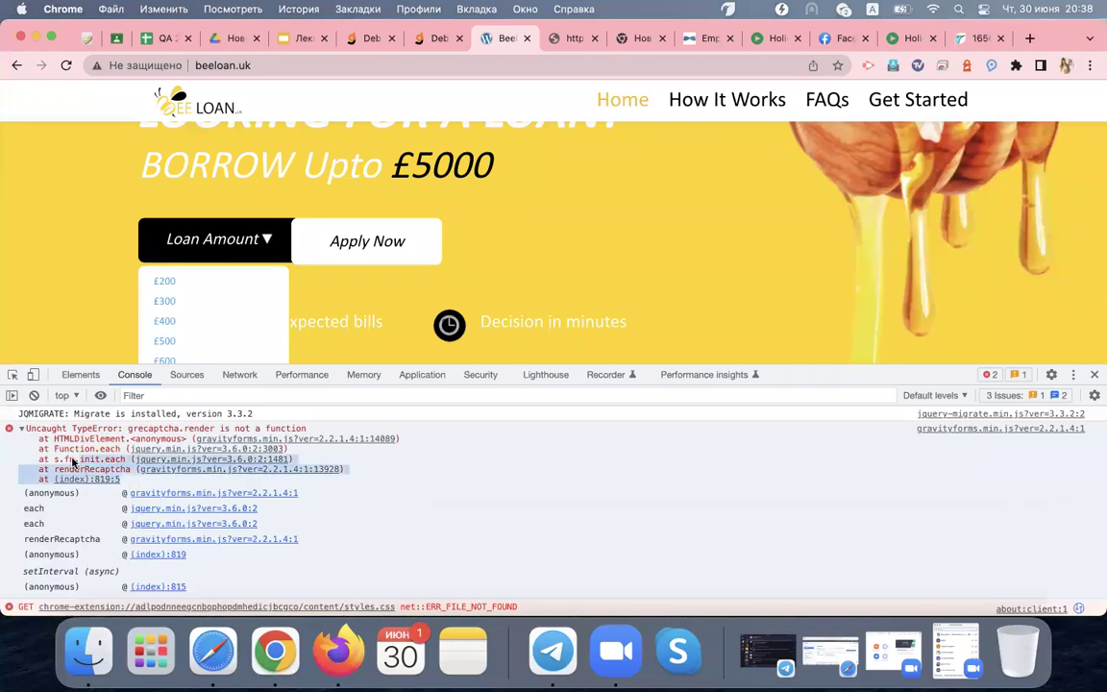
left_click(401, 532)
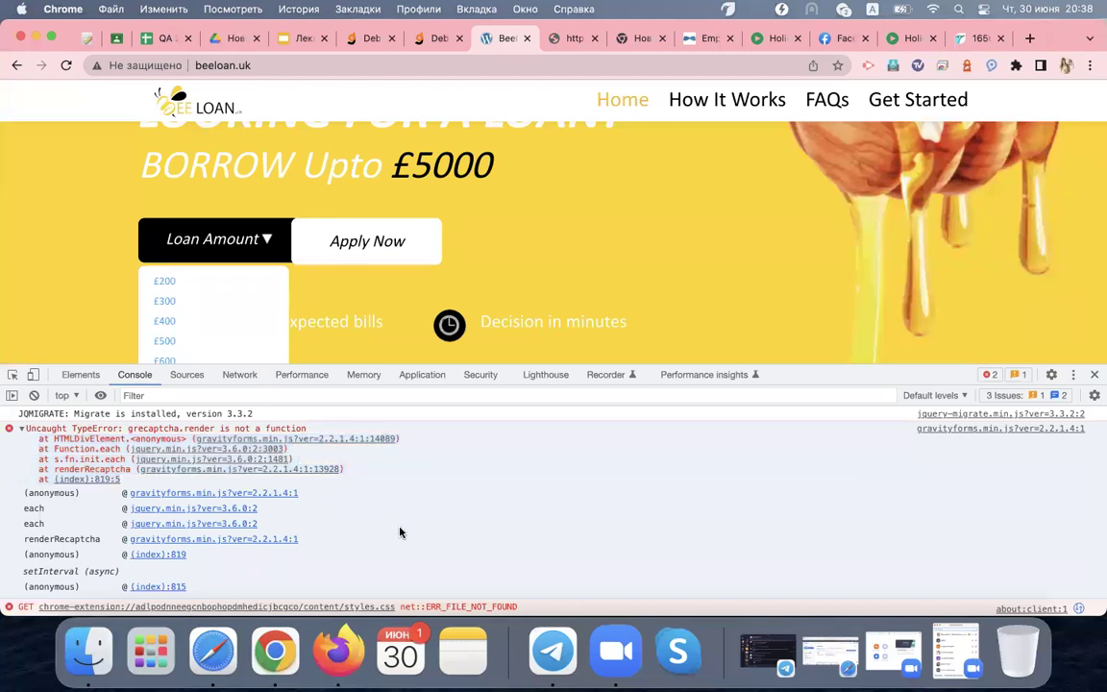
left_click(21, 428)
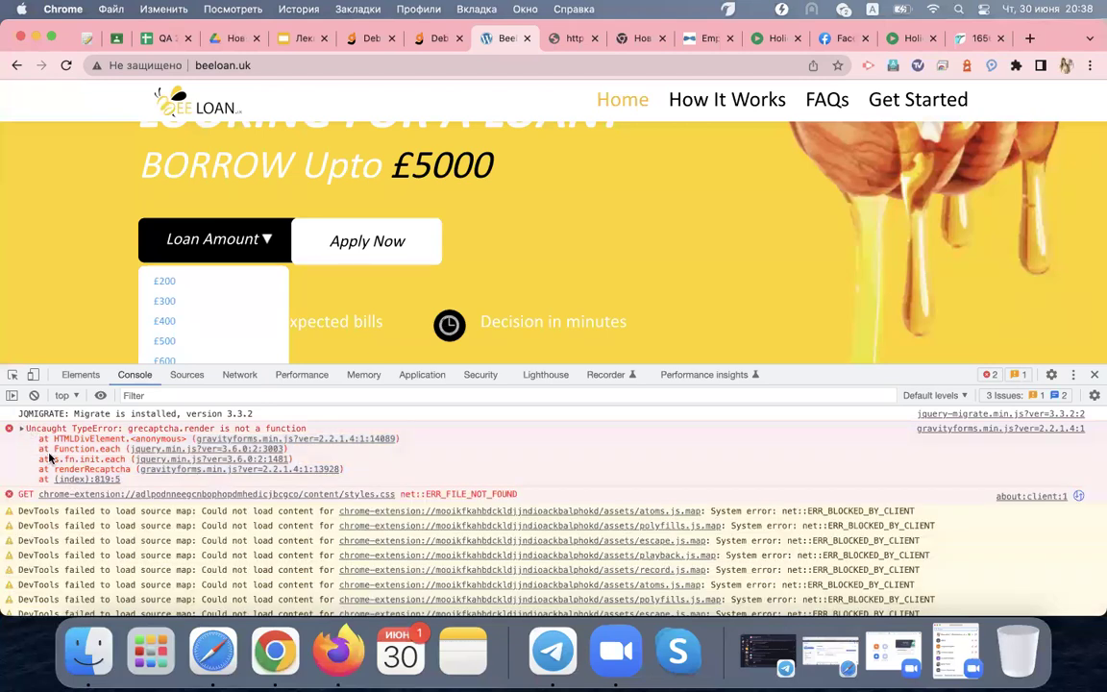
left_click(21, 427)
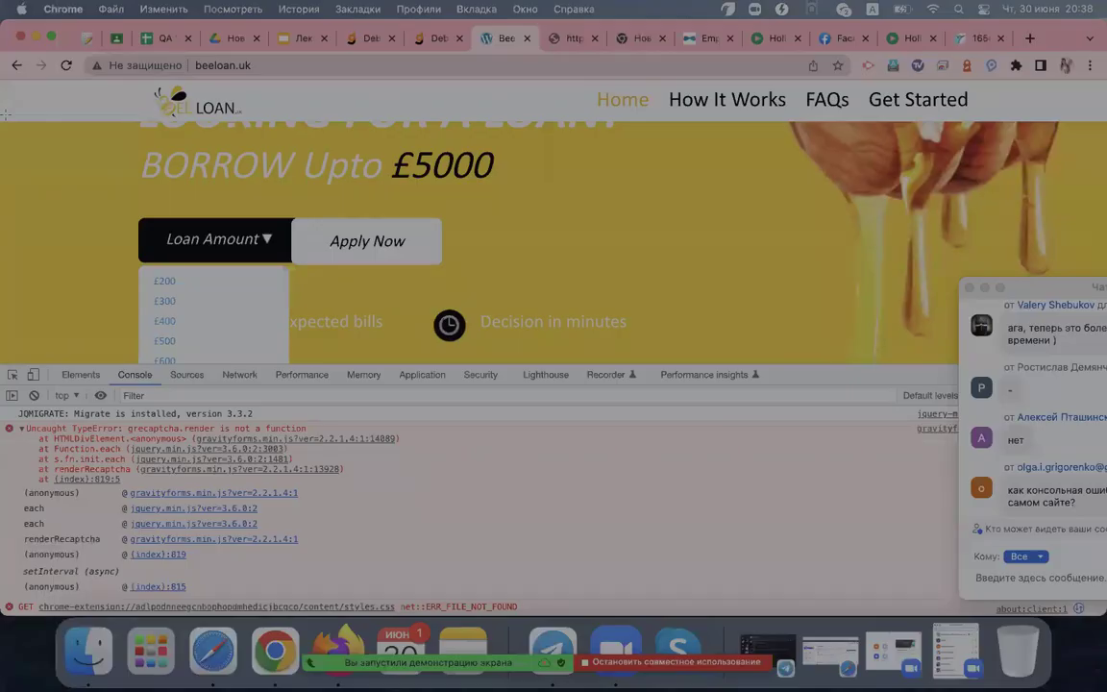
Screenshot the browser window in Lightshot with a red arrow at the grecaptcha error stack, then upload
mouse_move(3, 49)
left_mouse_down()
mouse_move(889, 519)
mouse_move(904, 590)
mouse_move(920, 600)
left_mouse_up()
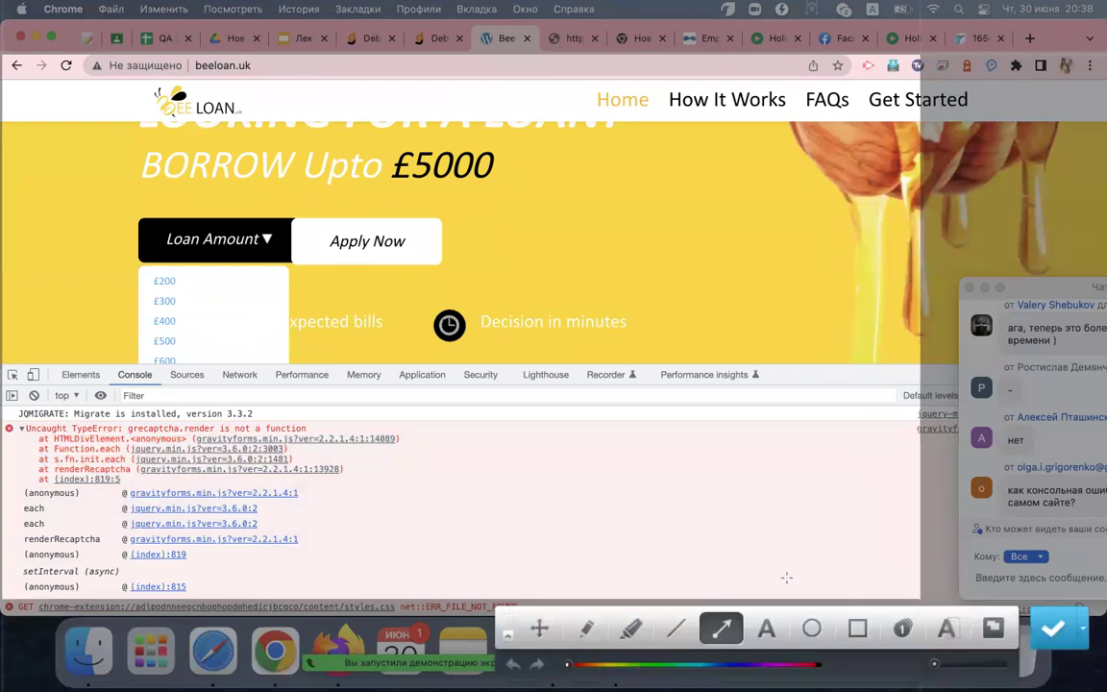
left_click_drag(661, 477, 391, 460)
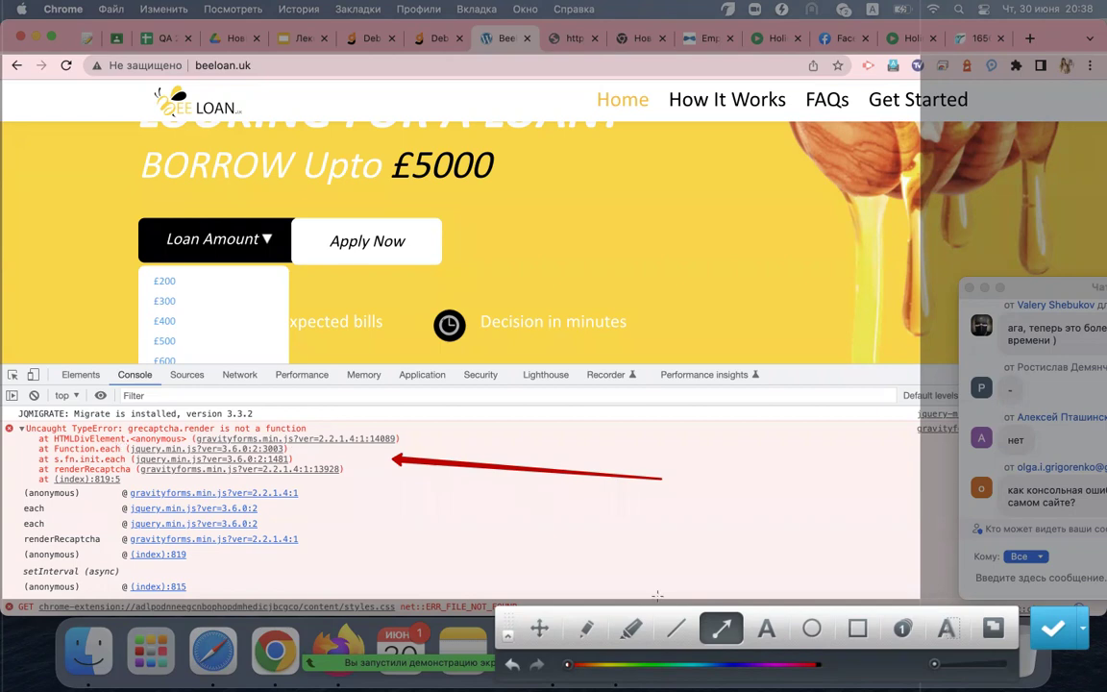
left_click(1063, 625)
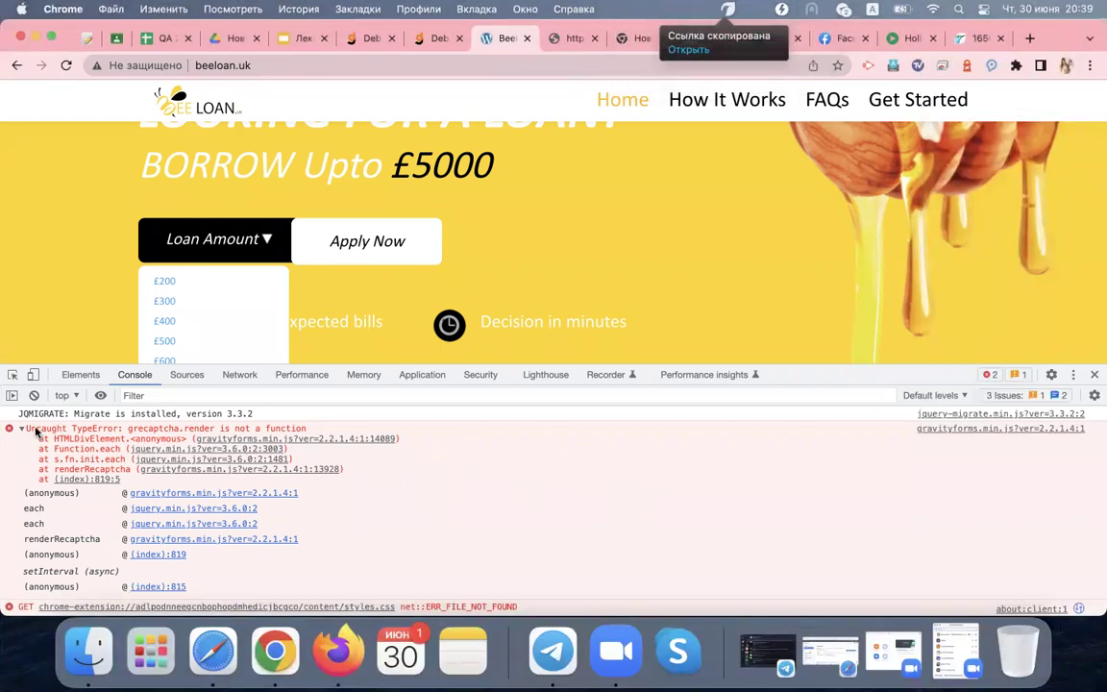
left_click_drag(21, 429, 89, 436)
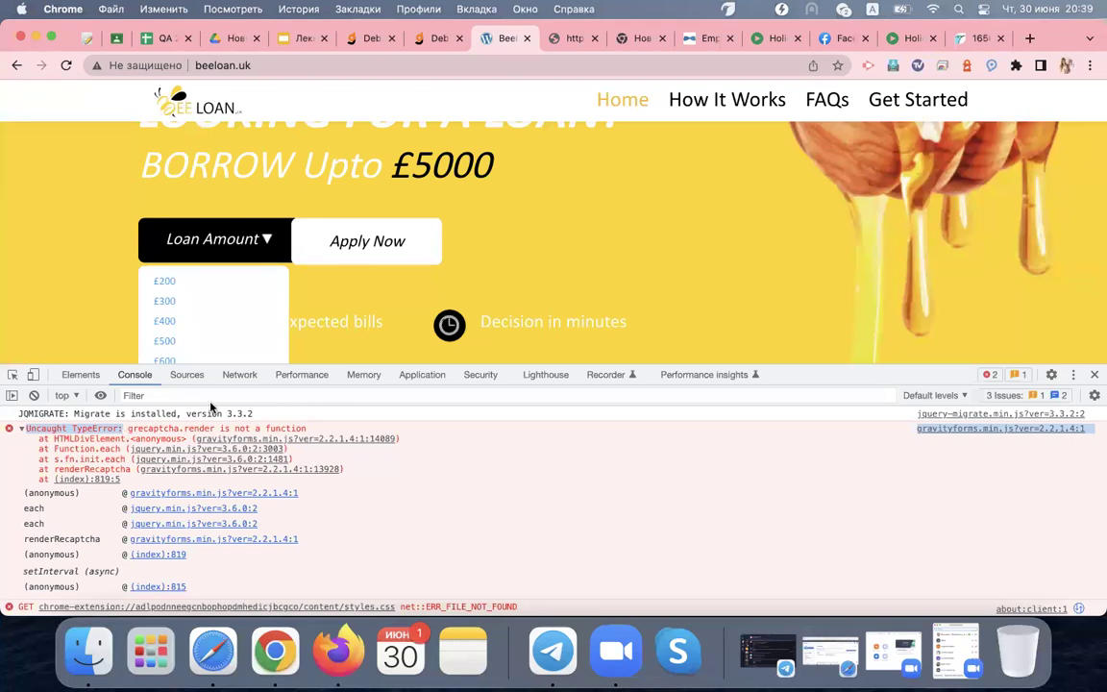
left_click(240, 375)
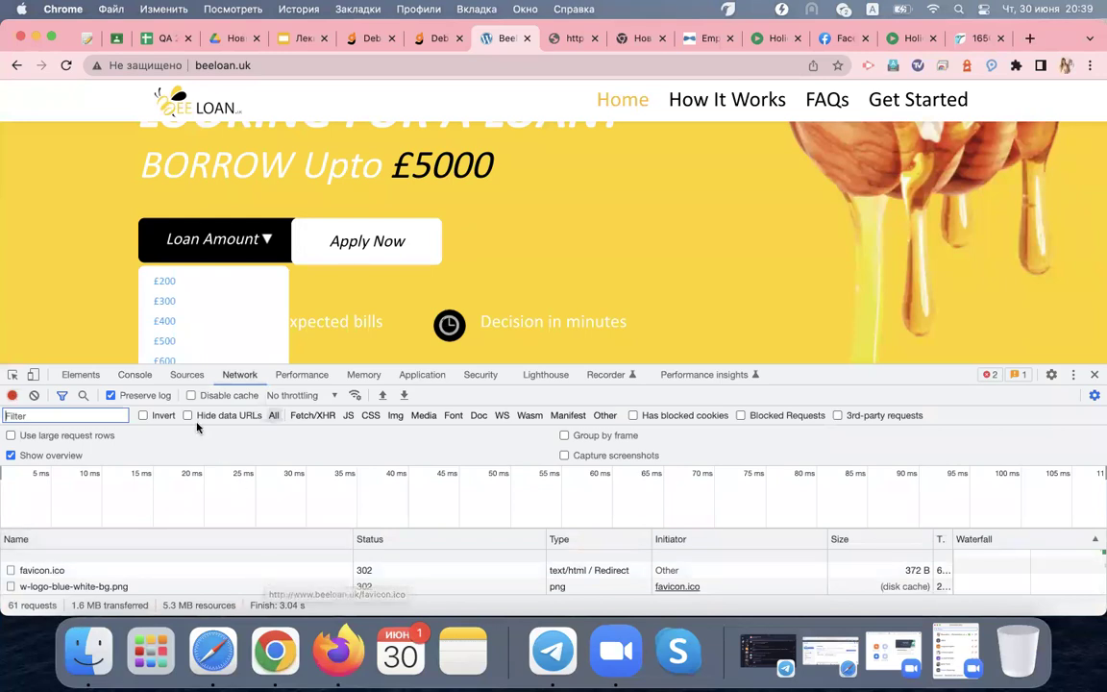
left_click(136, 375)
scroll(152, 517, "down", 5)
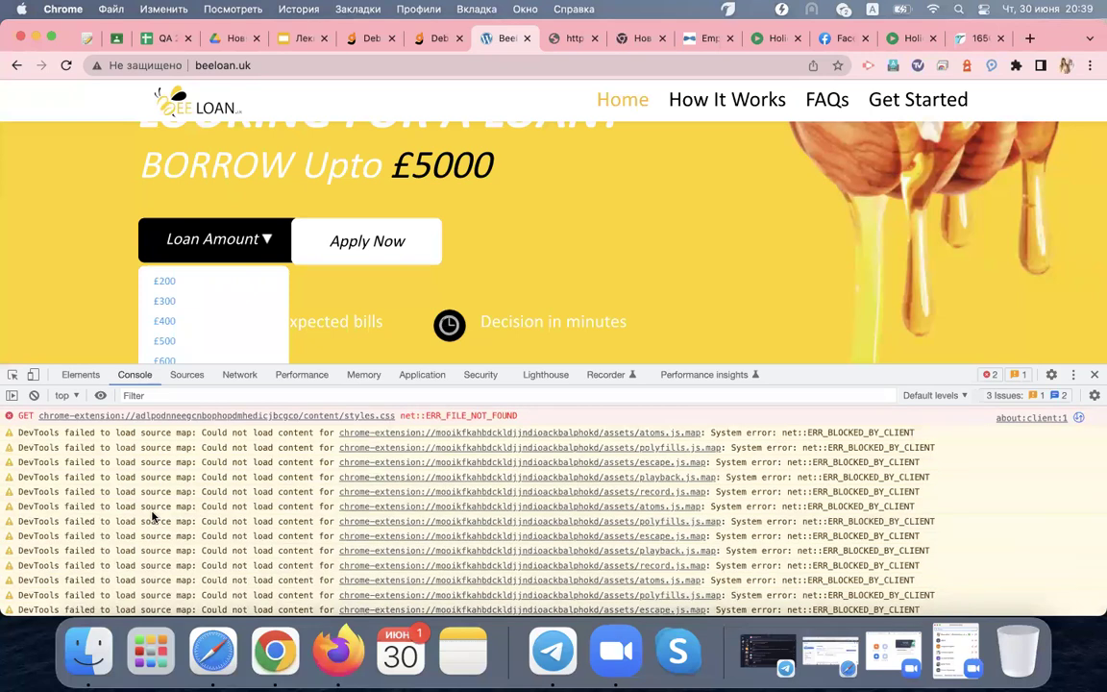
scroll(144, 466, "up", 5)
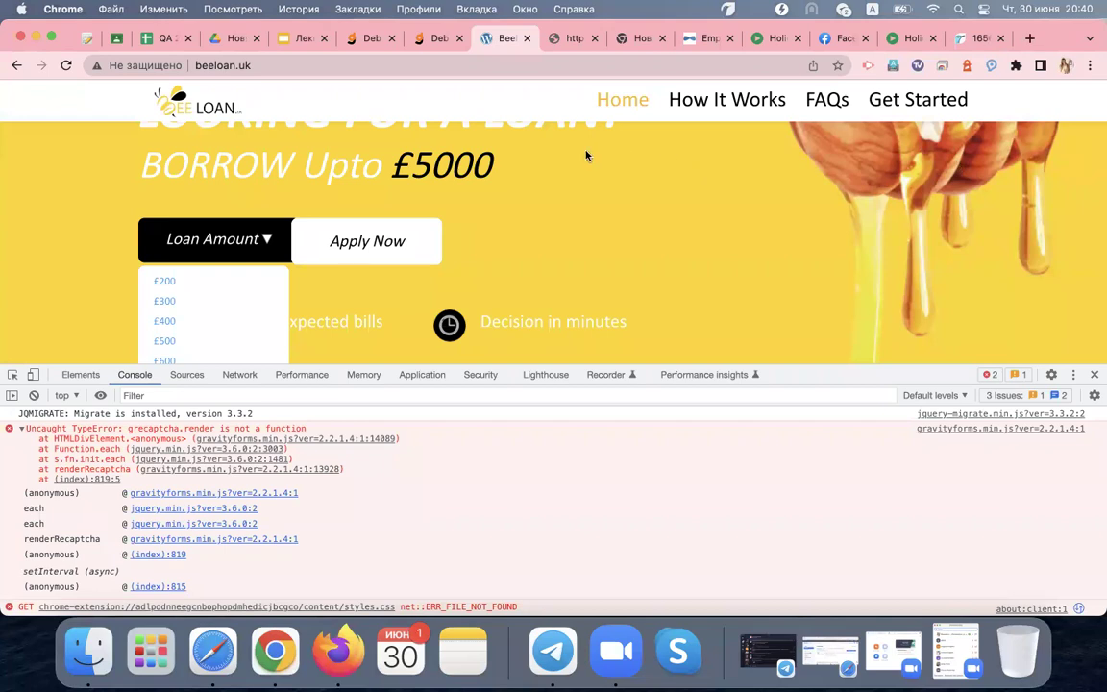
Switch to the Лекция 5 presentation and open slide 27 on FTP — File Transfer Protocol
left_click(298, 39)
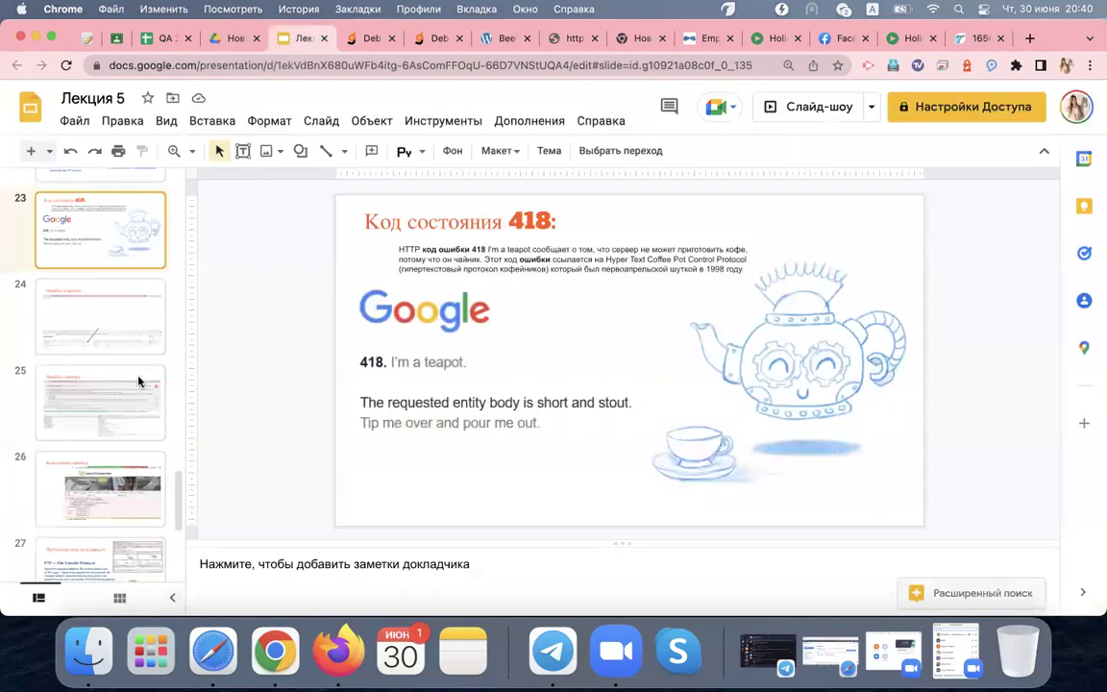
scroll(125, 442, "down", 3)
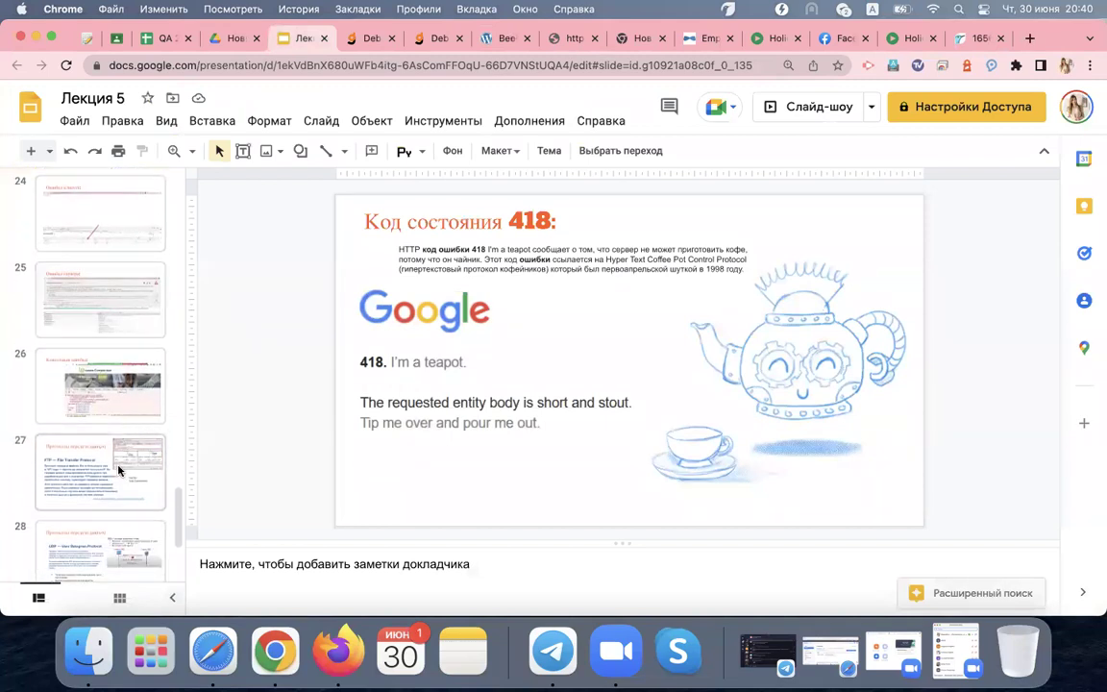
scroll(119, 469, "down", 3)
left_click(109, 319)
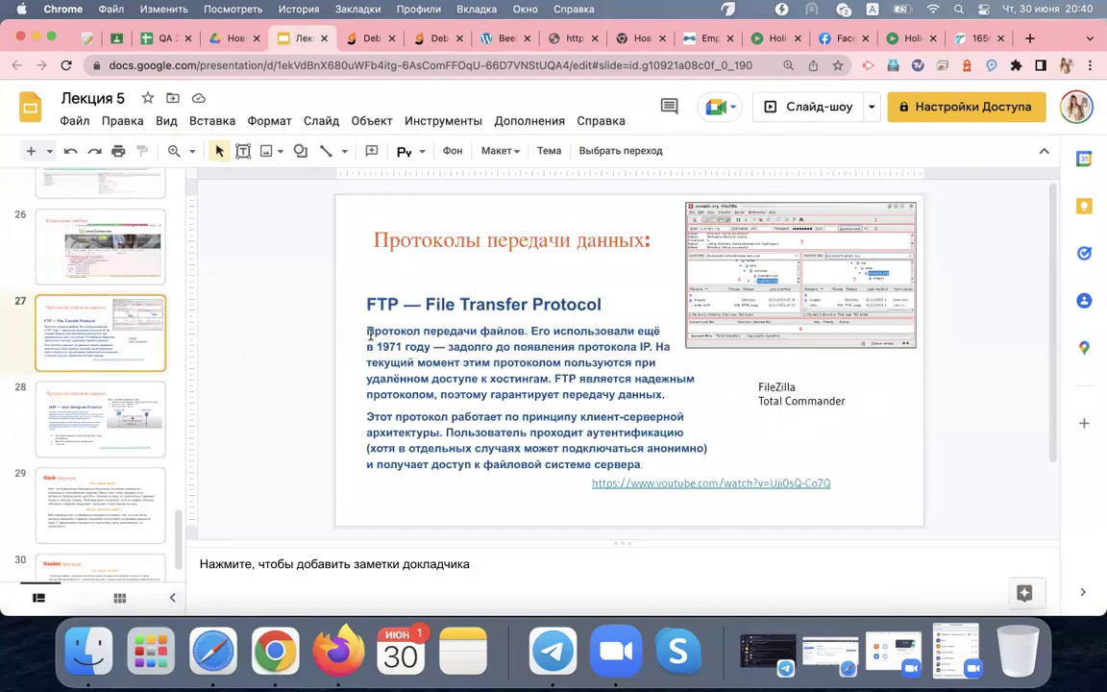